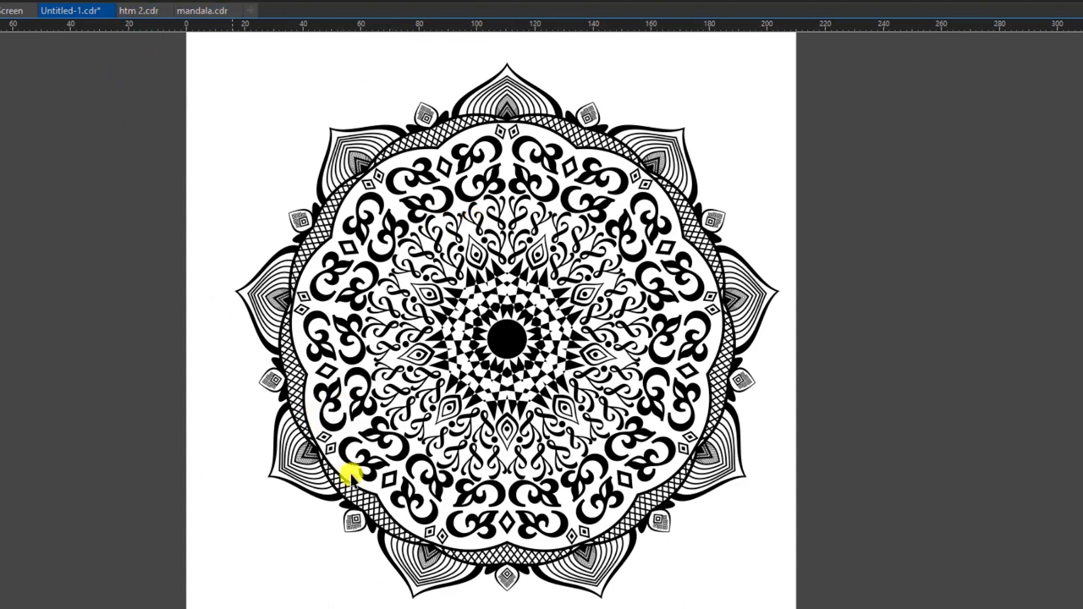
Look over the htm 2.cdr and mandala.cdr documents, then return to Untitled-1
click(148, 11)
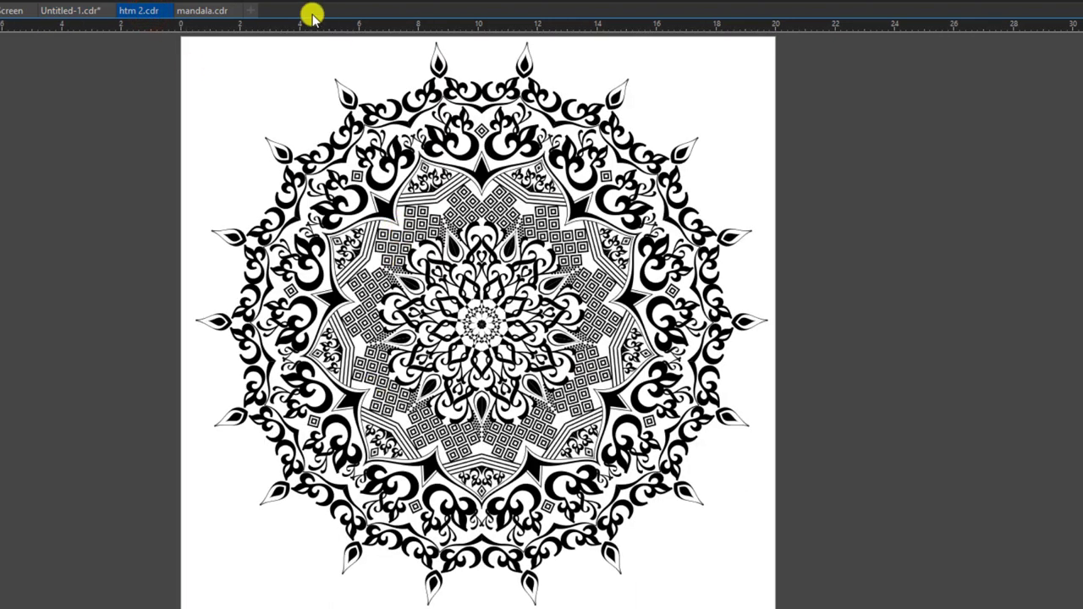
click(202, 11)
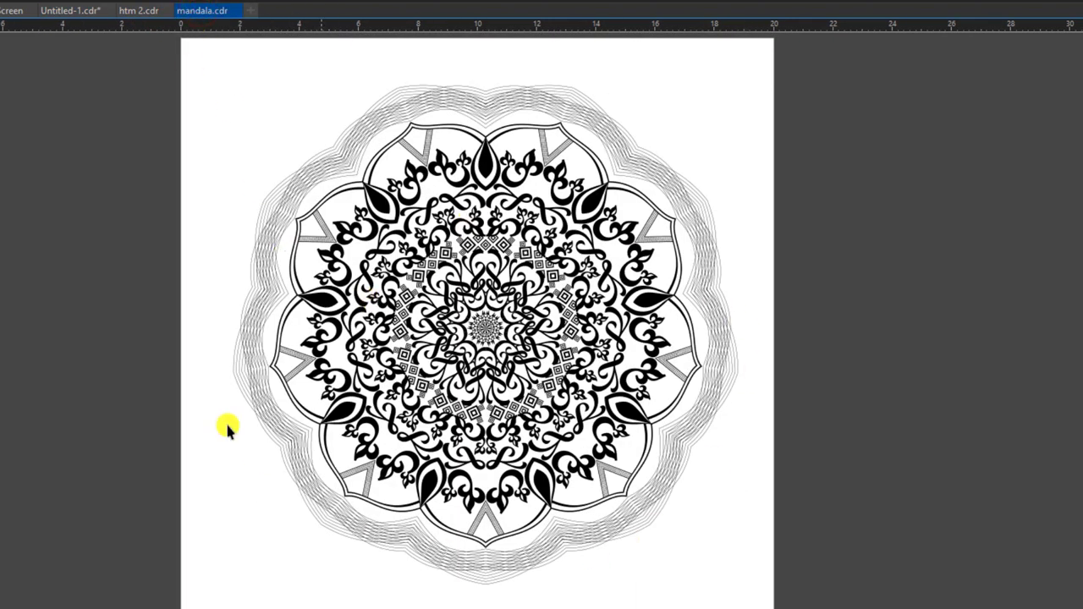
click(68, 10)
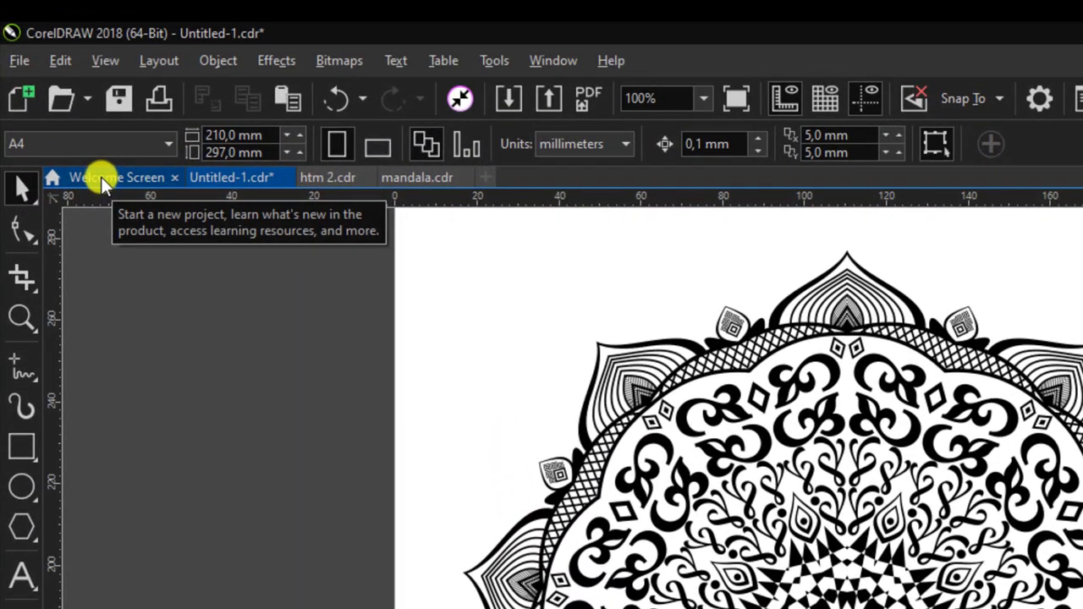
Create a new A4 document, Untitled-2, from the Welcome Screen
click(101, 177)
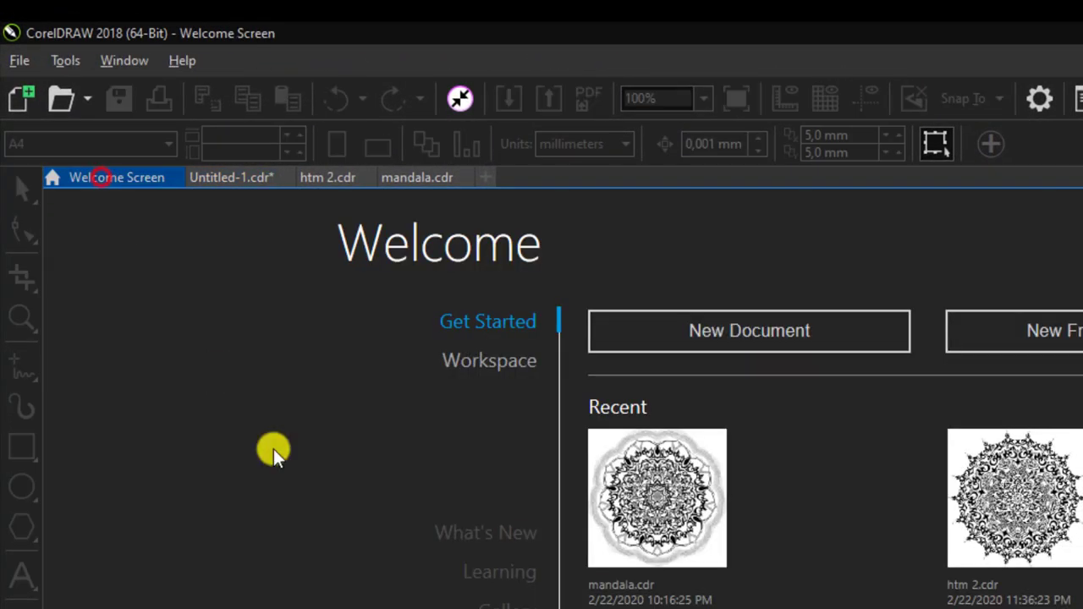
click(719, 328)
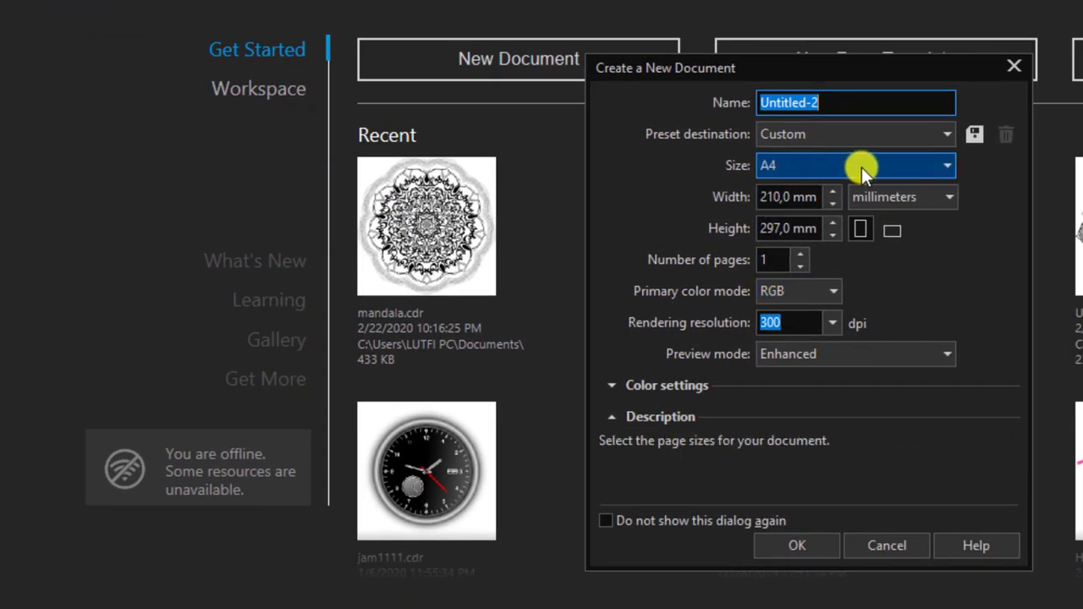
click(861, 167)
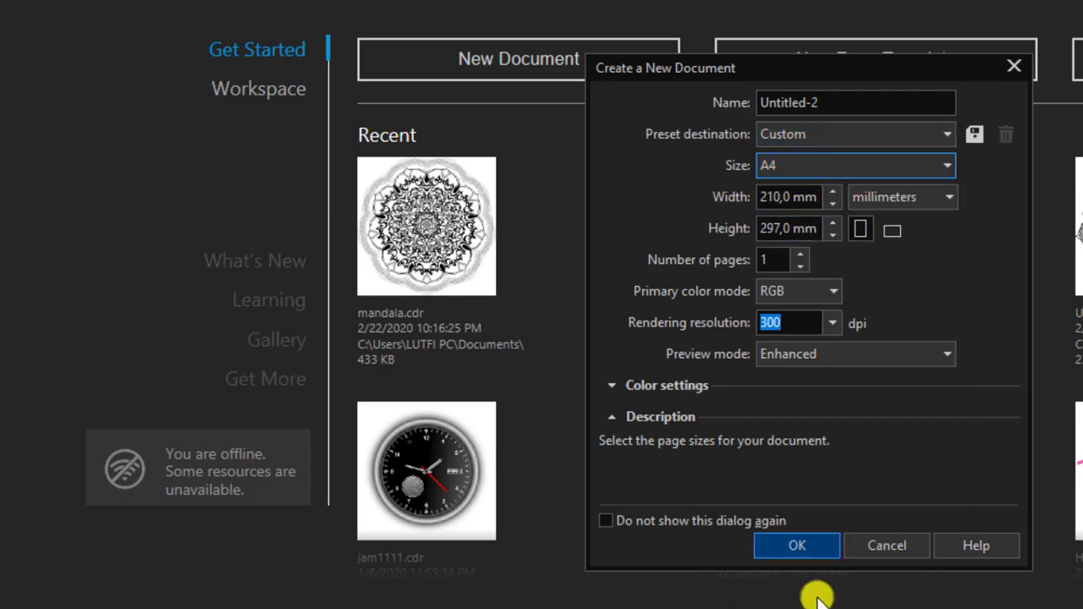
click(808, 542)
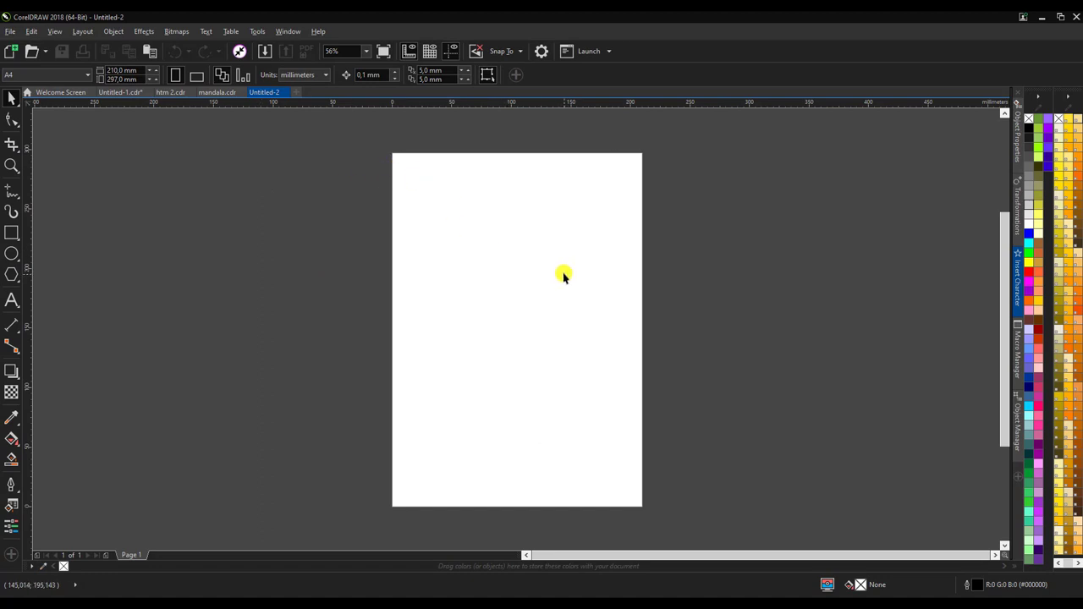
Draw a straight Freehand line from the page's top centre down near the bottom
click(10, 194)
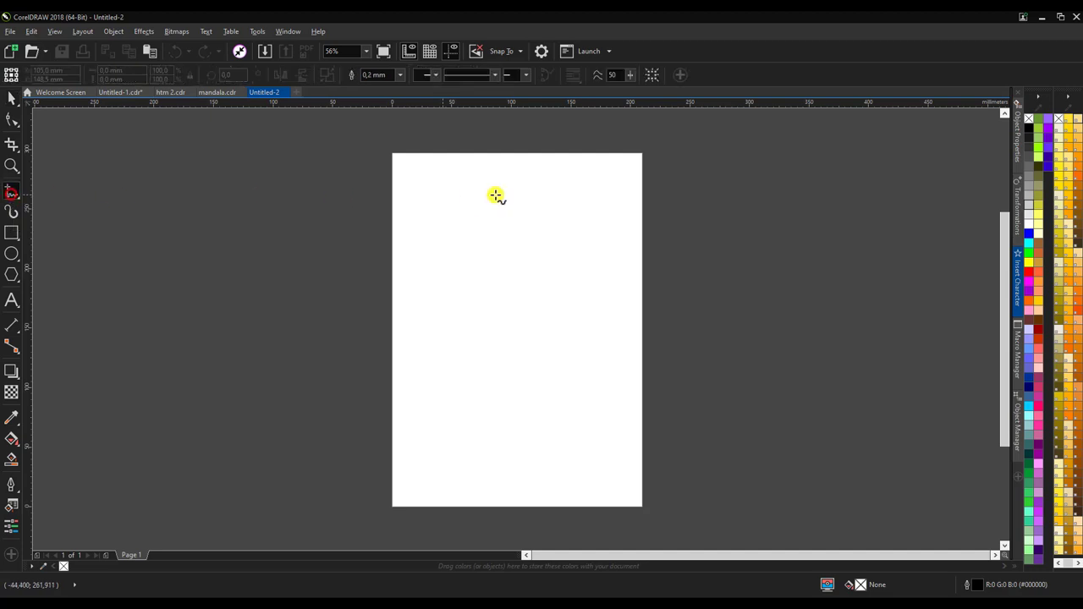
click(518, 144)
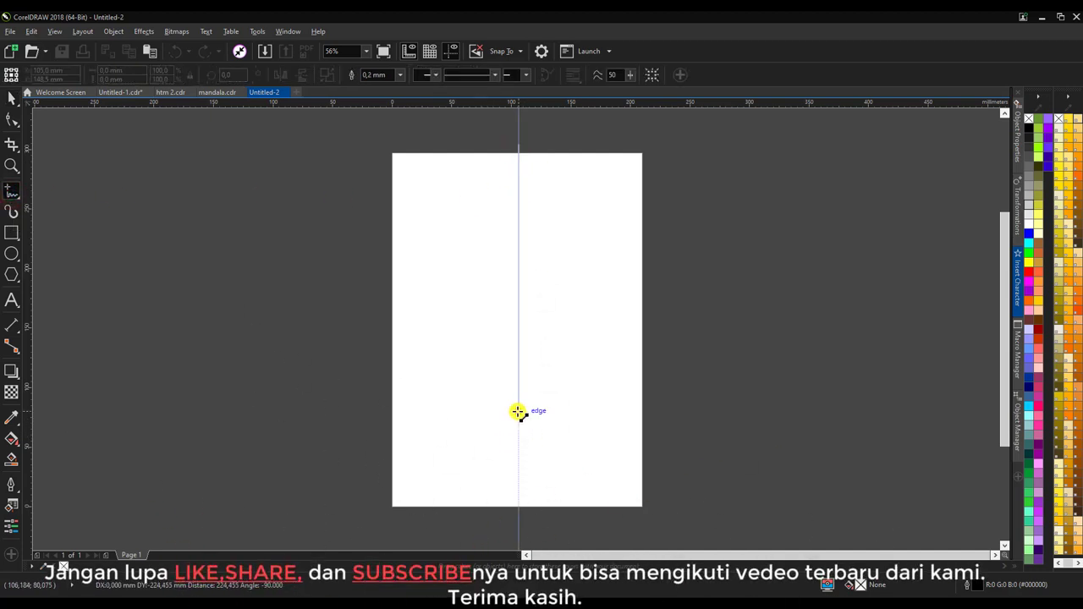
click(517, 413)
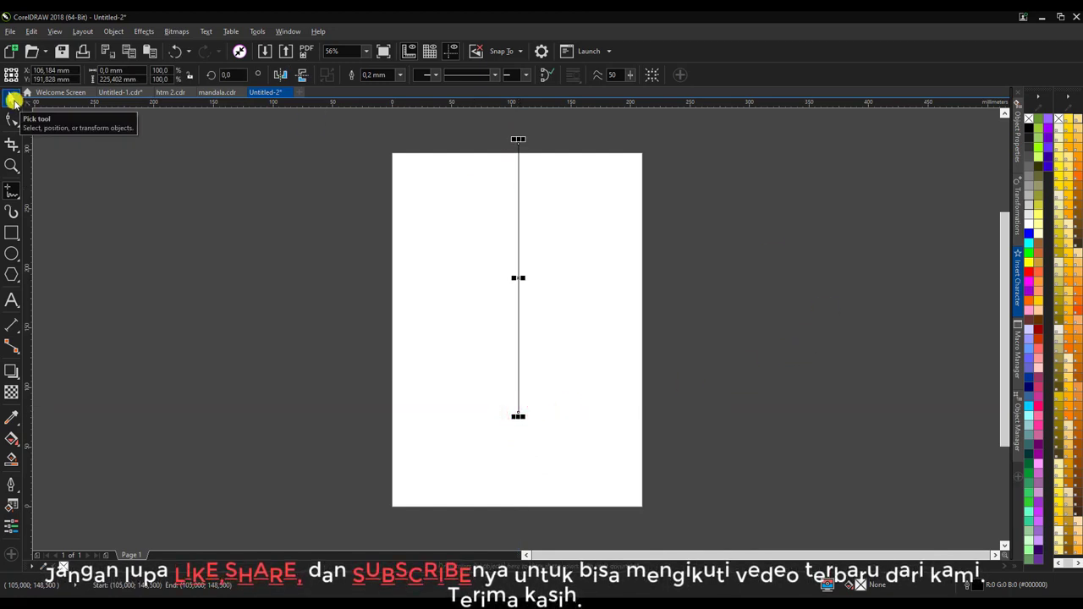
click(12, 99)
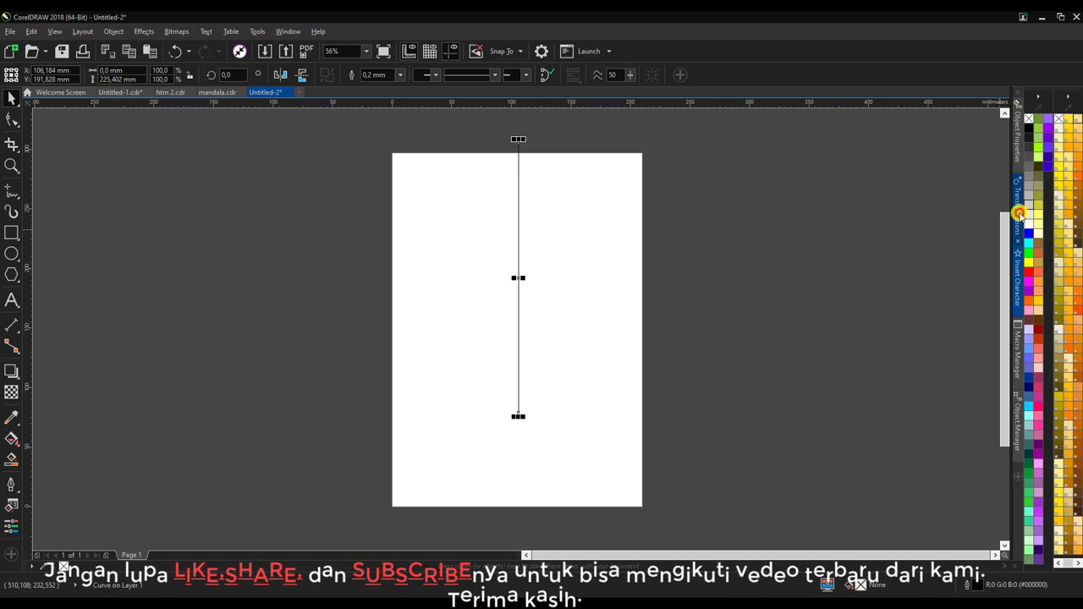
Set the Transformations docker to rotate by 20° with 1 copy
click(1018, 214)
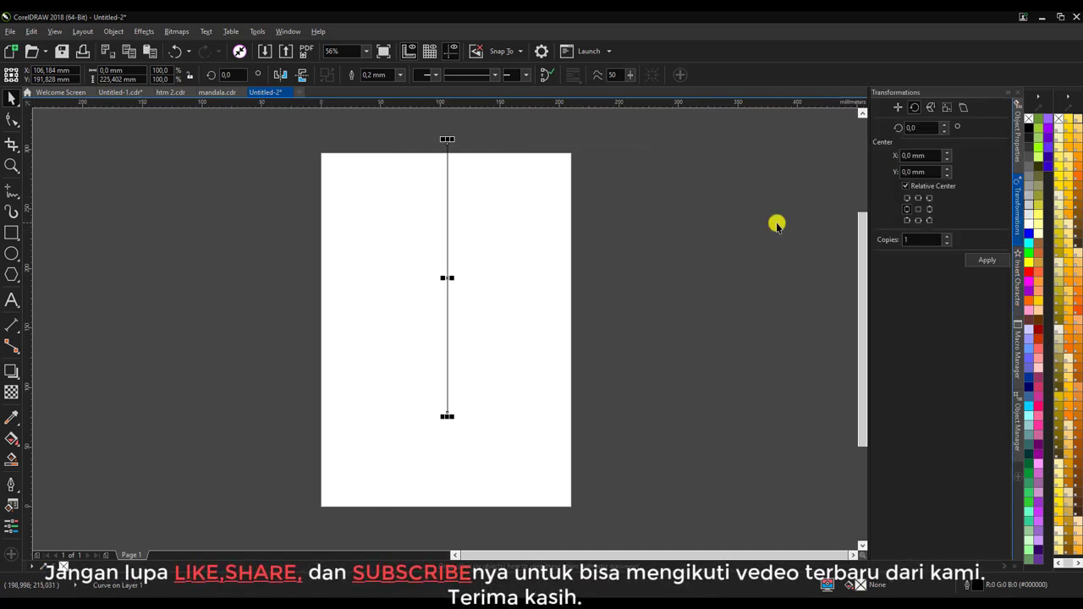
click(915, 109)
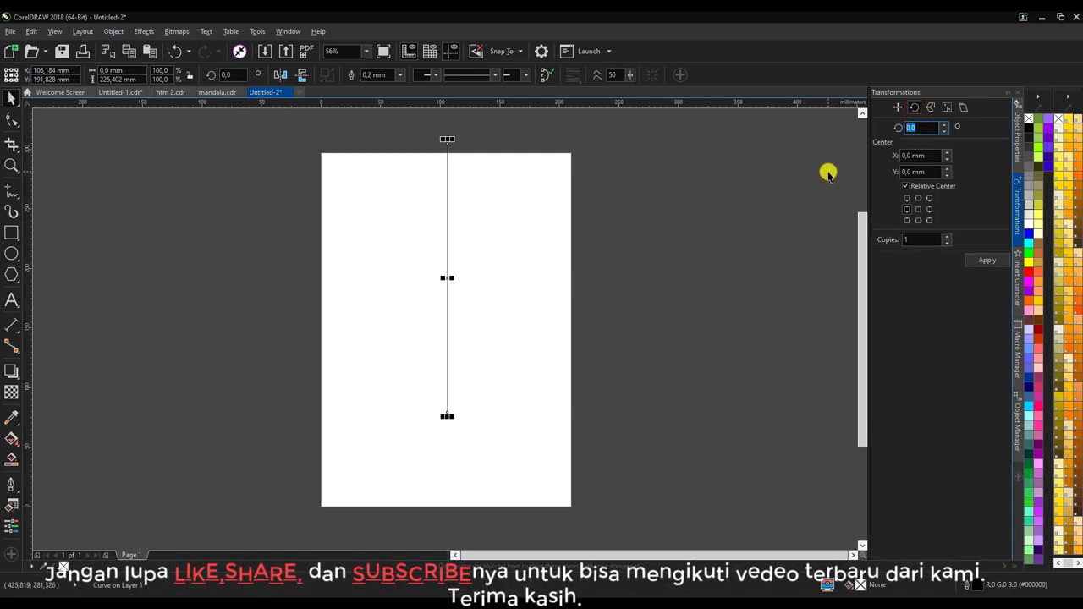
text(20)
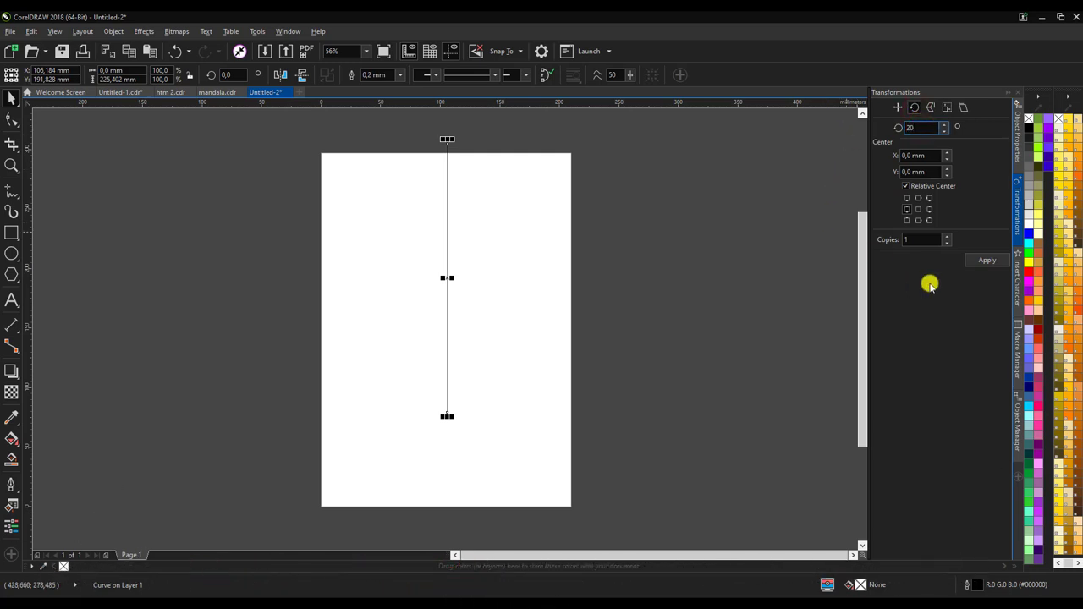
double_click(914, 239)
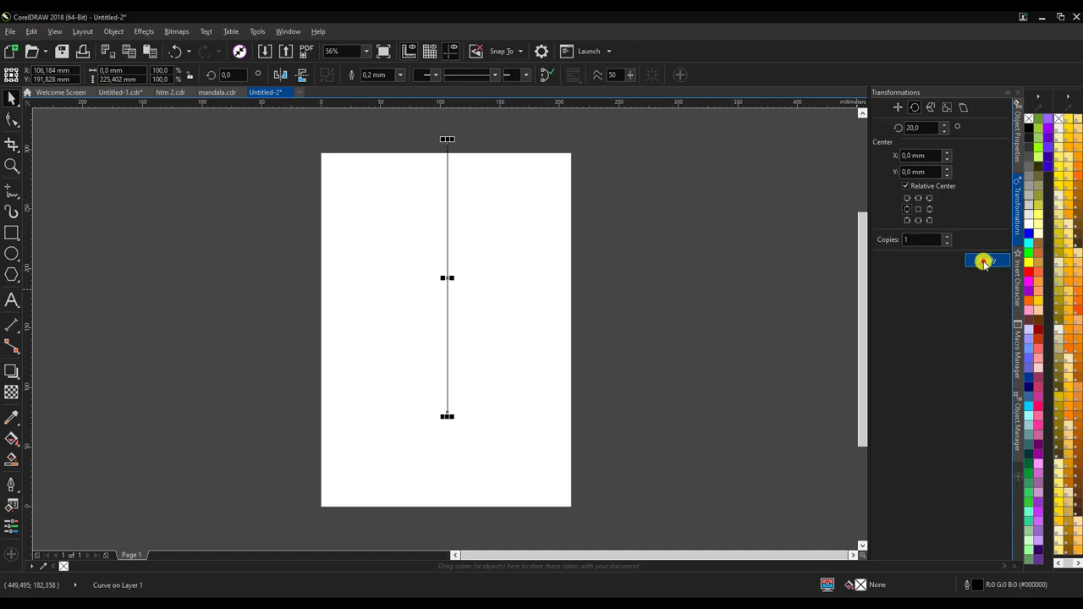
Apply the 20° rotation five times to fan line copies around the centre
click(984, 260)
click(984, 260)
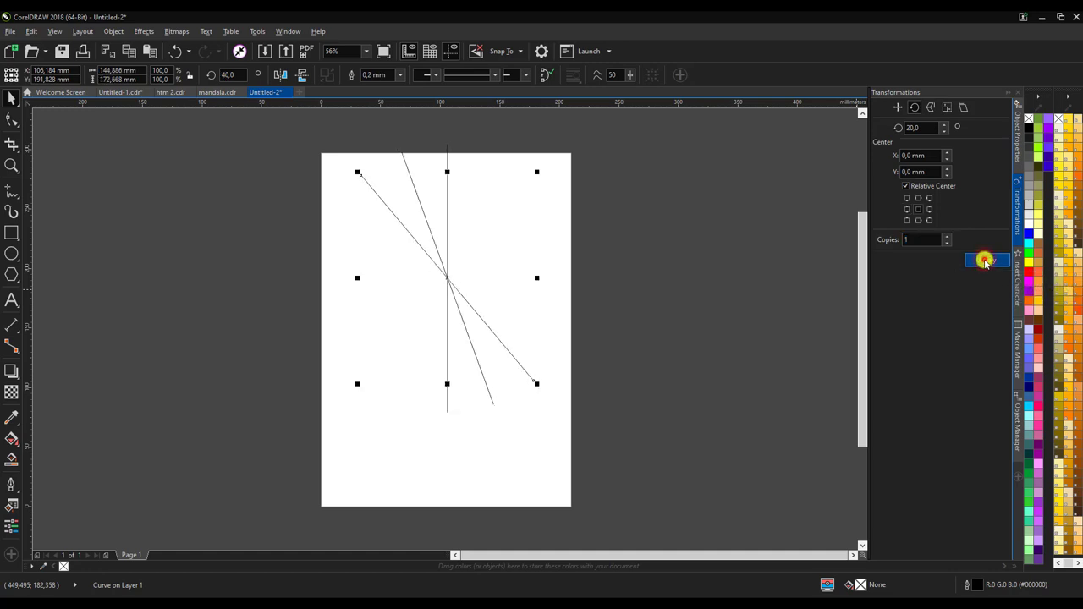
click(984, 261)
click(985, 260)
click(984, 260)
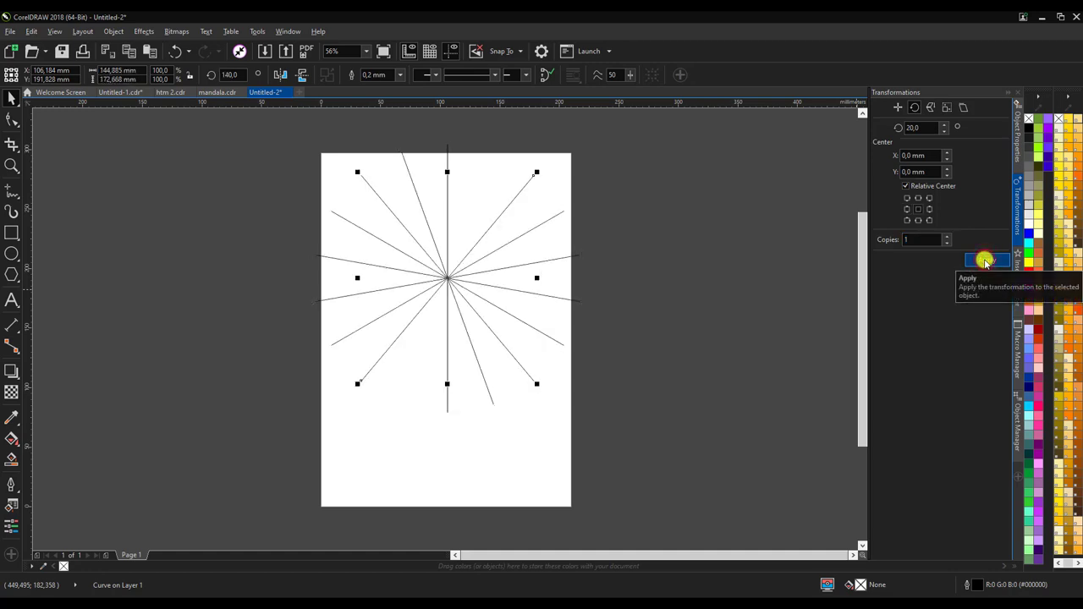
click(984, 261)
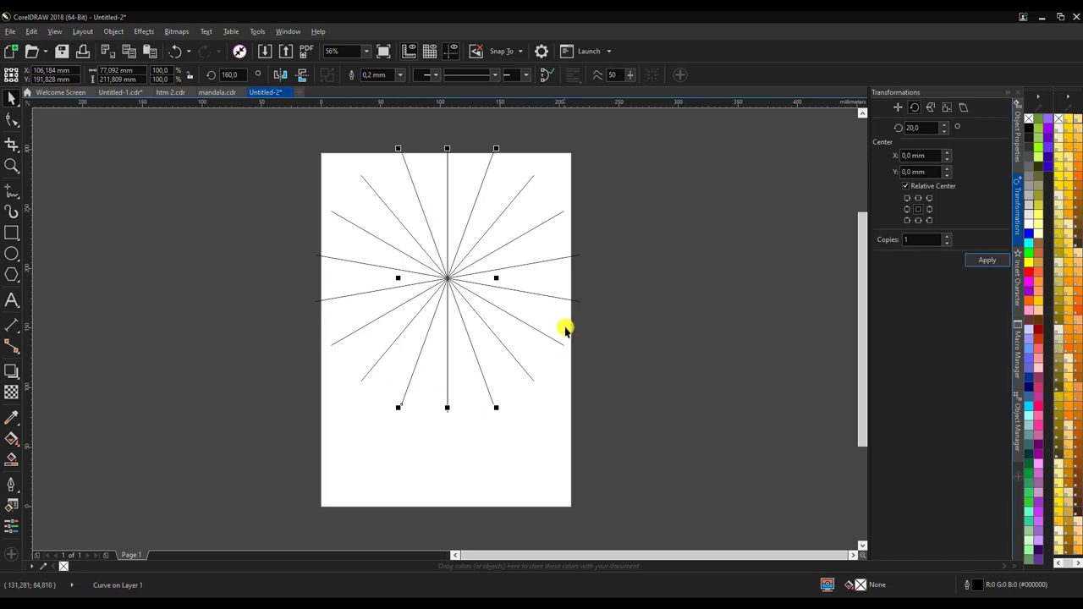
Undo three of the rotated line copies
key(ctrl+z)
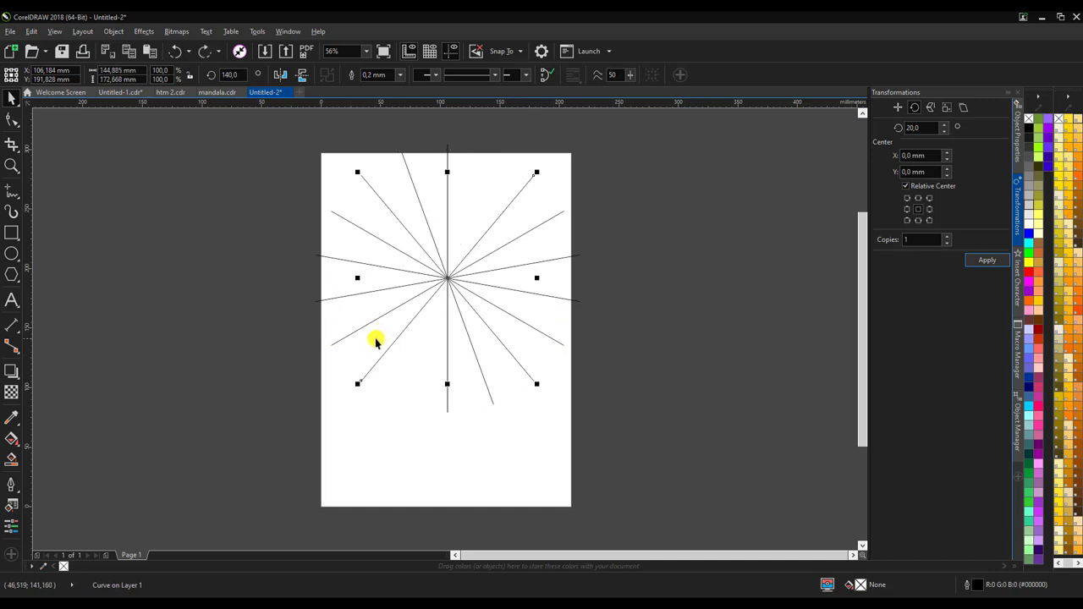
key(ctrl+z)
key(ctrl+z)
key(ctrl+z)
key(ctrl+z)
key(ctrl+z)
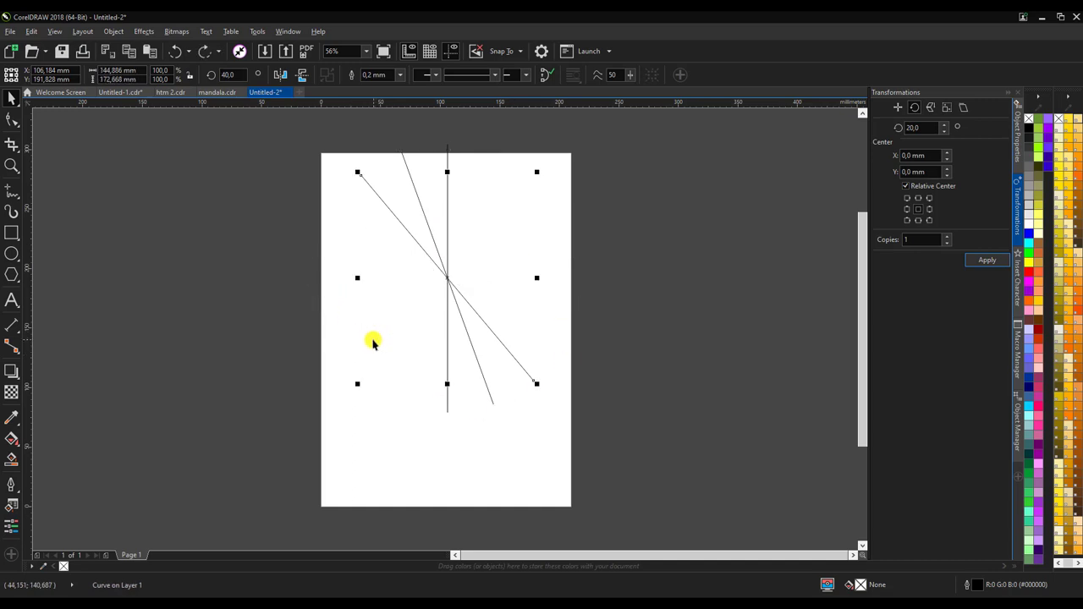
key(ctrl+z)
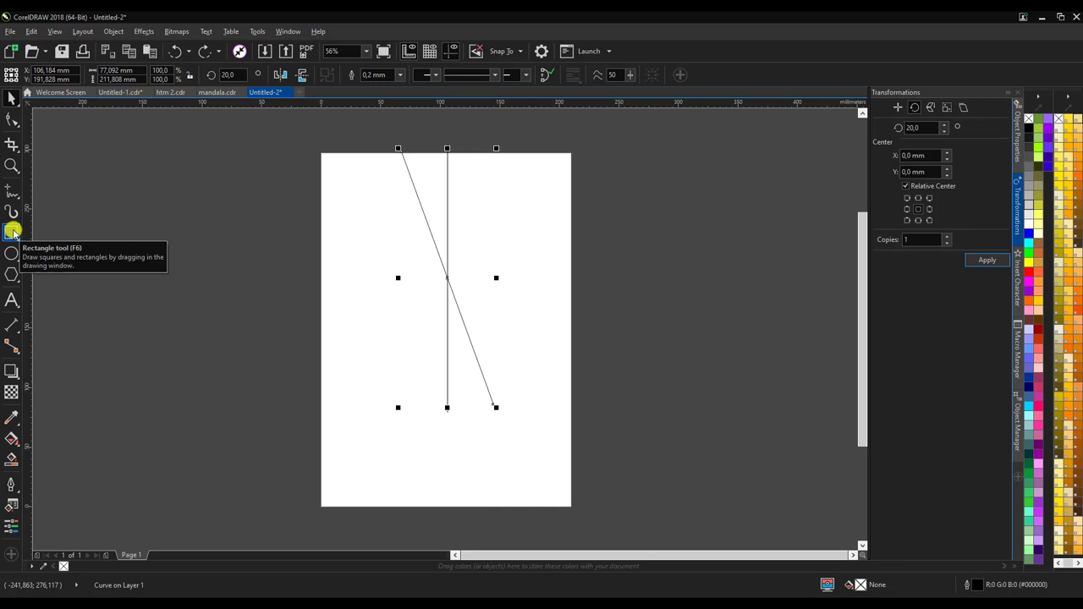
Draw a tall rectangle from the vertical line's top and drag-copy it to the right
click(12, 233)
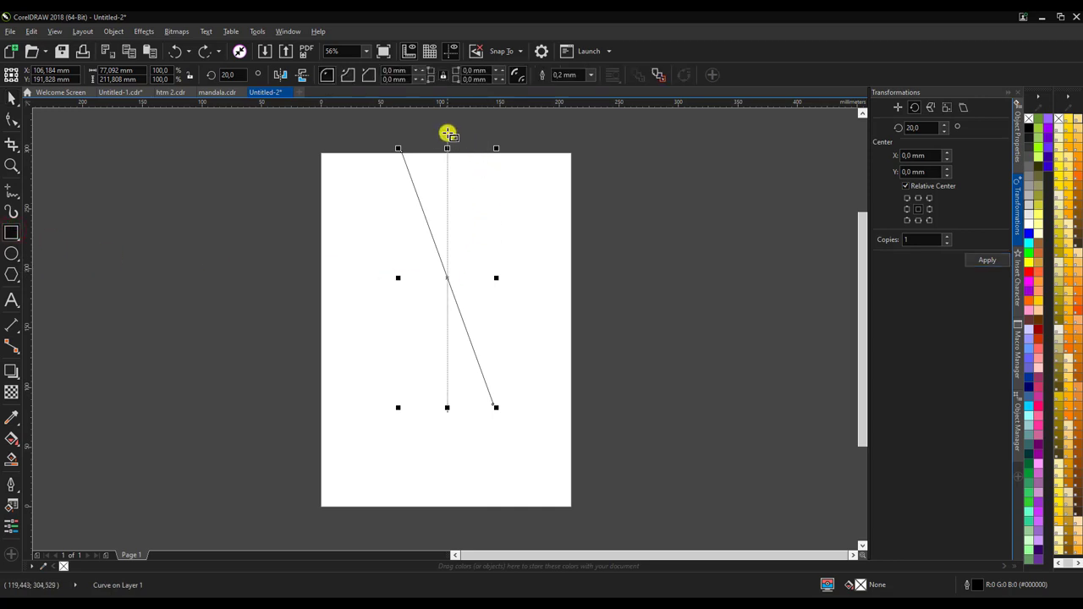
drag(447, 130, 613, 441)
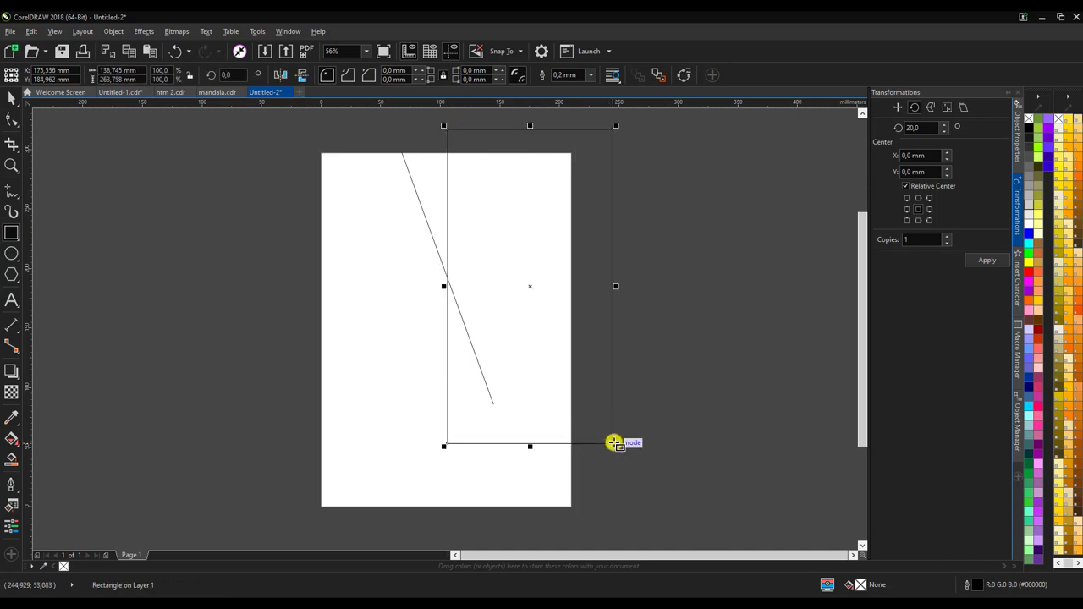
click(11, 99)
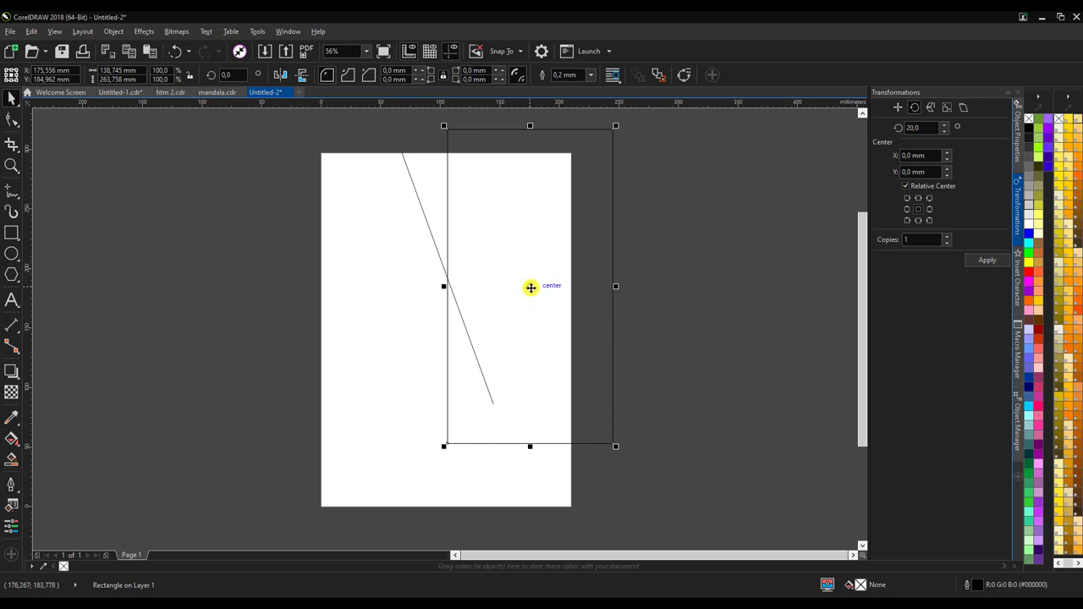
drag(531, 288, 717, 288)
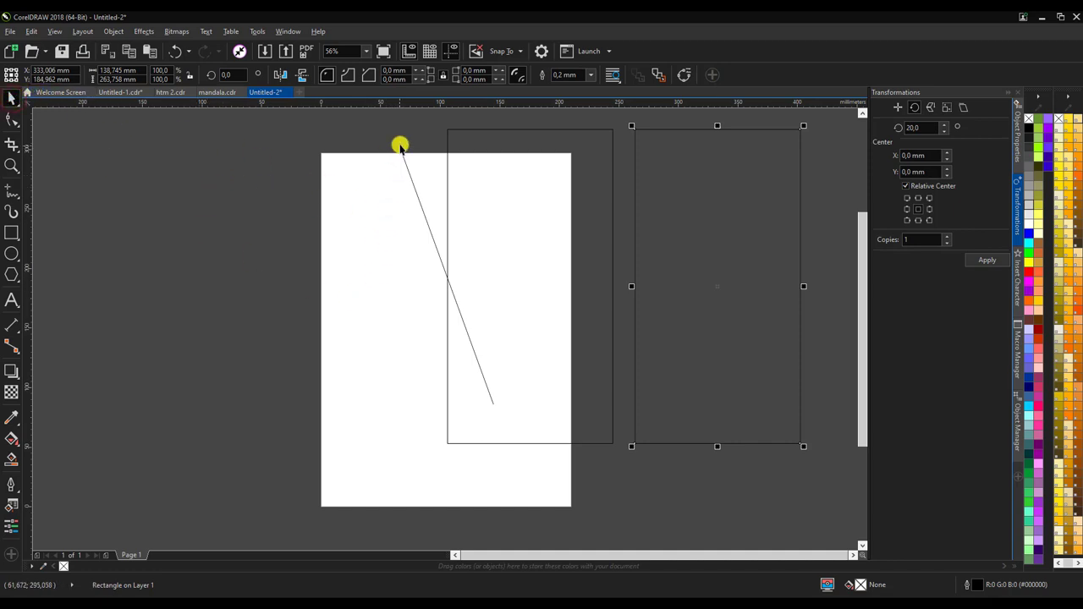
Check the diagonal line's rotation angle without changing it
click(429, 231)
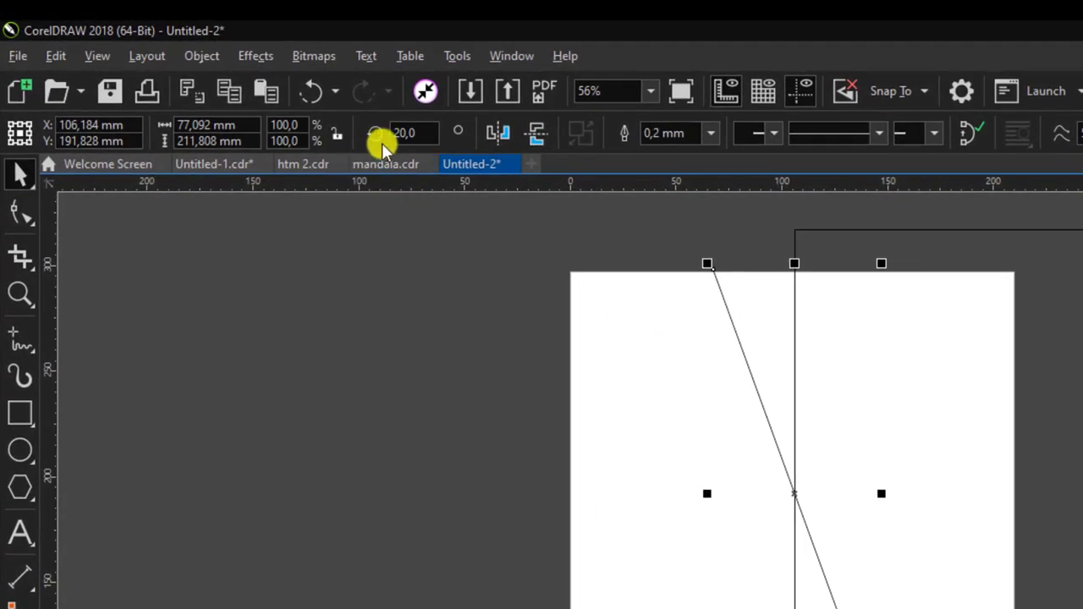
double_click(399, 135)
key(Return)
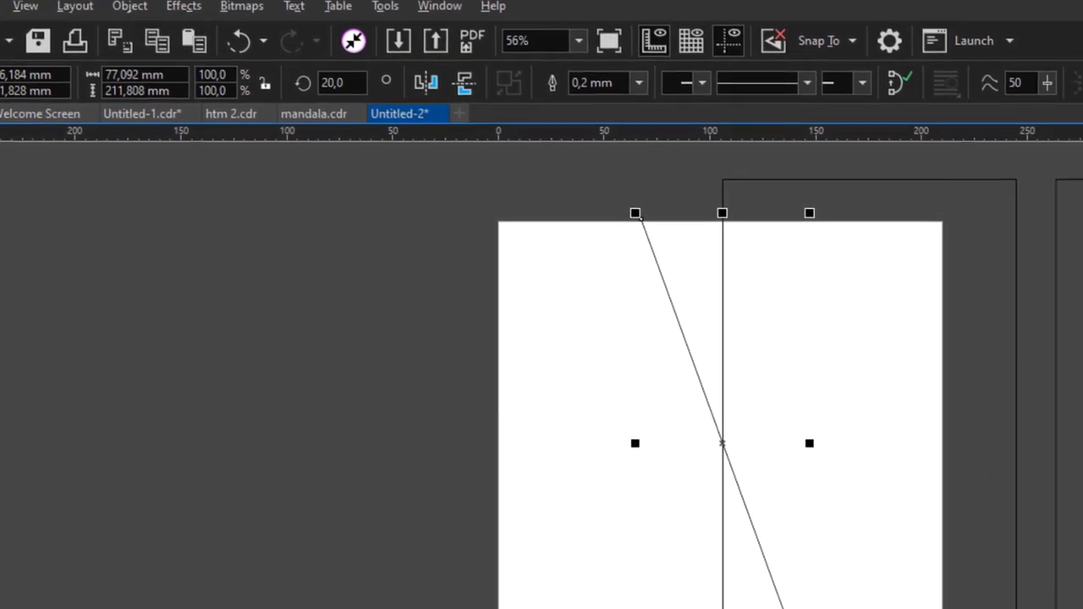
Rotate the right-hand rectangle 20° and move it left onto the page
click(720, 286)
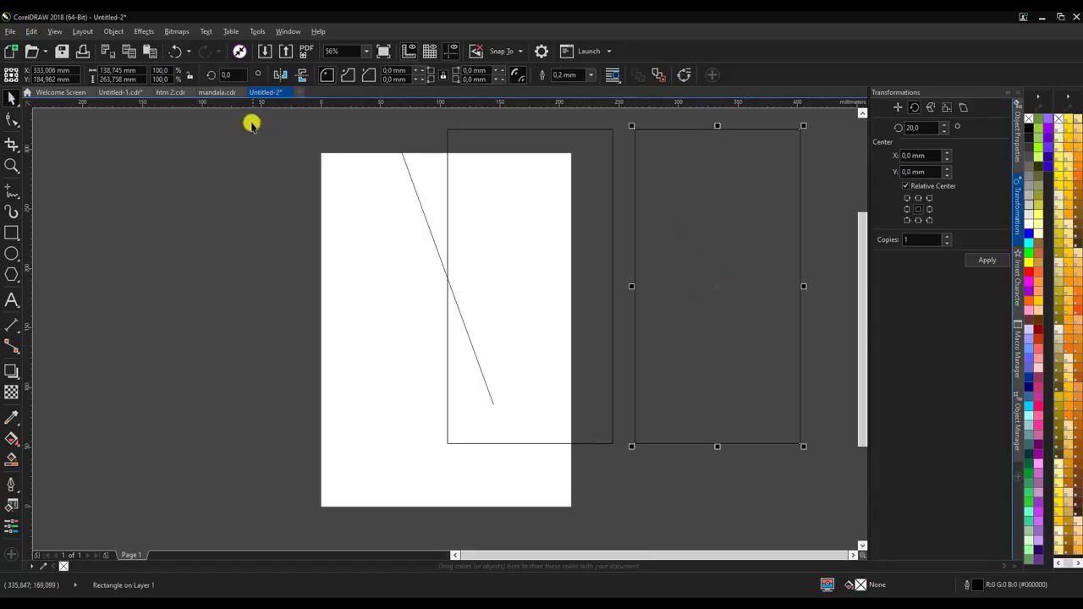
double_click(240, 74)
text(20)
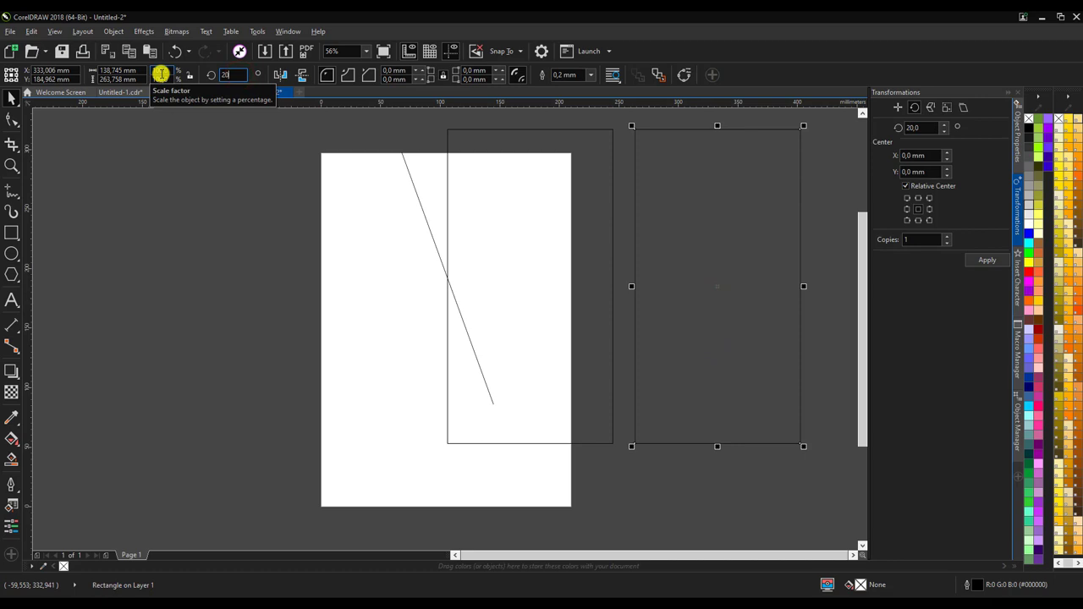
key(Return)
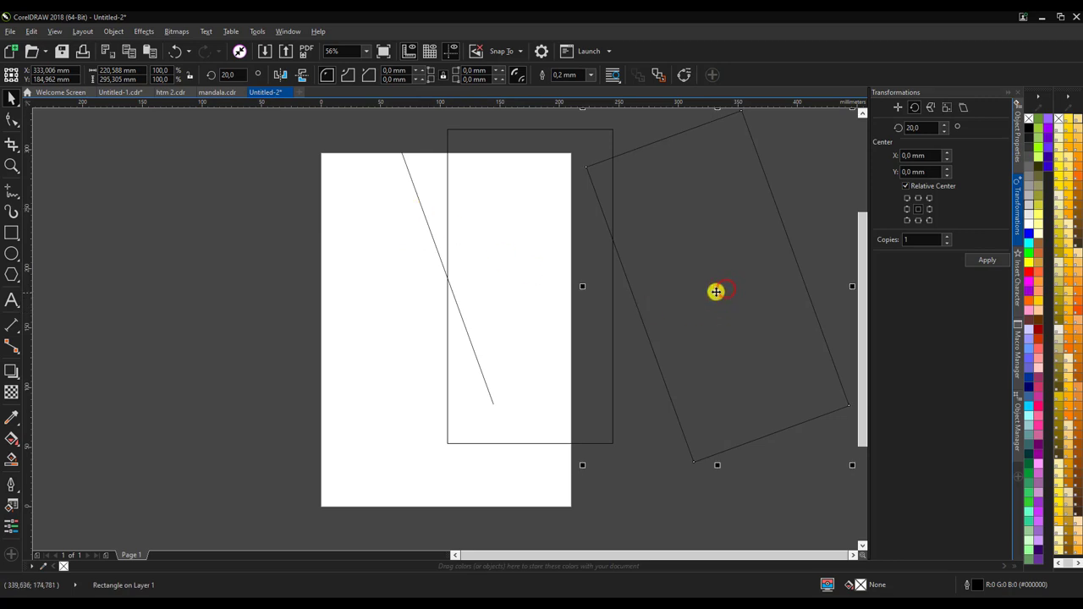
mouse_move(719, 290)
mouse_down()
mouse_move(375, 293)
mouse_move(370, 308)
mouse_up()
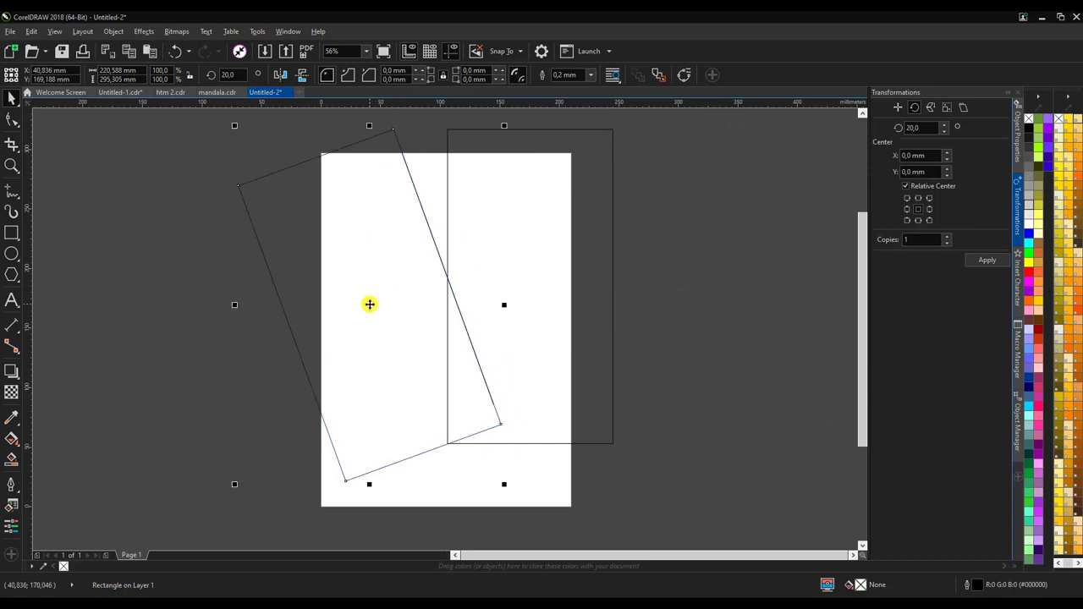
Weld the two rectangles and two lines into one curve and nudge it down
scroll(347, 334, down, 2)
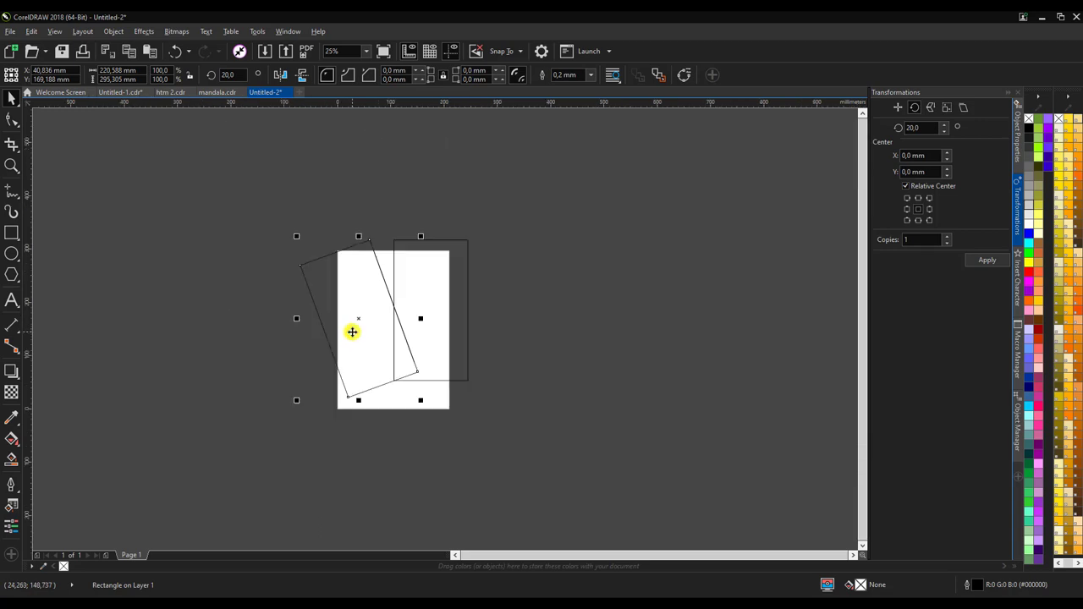
drag(231, 197, 531, 455)
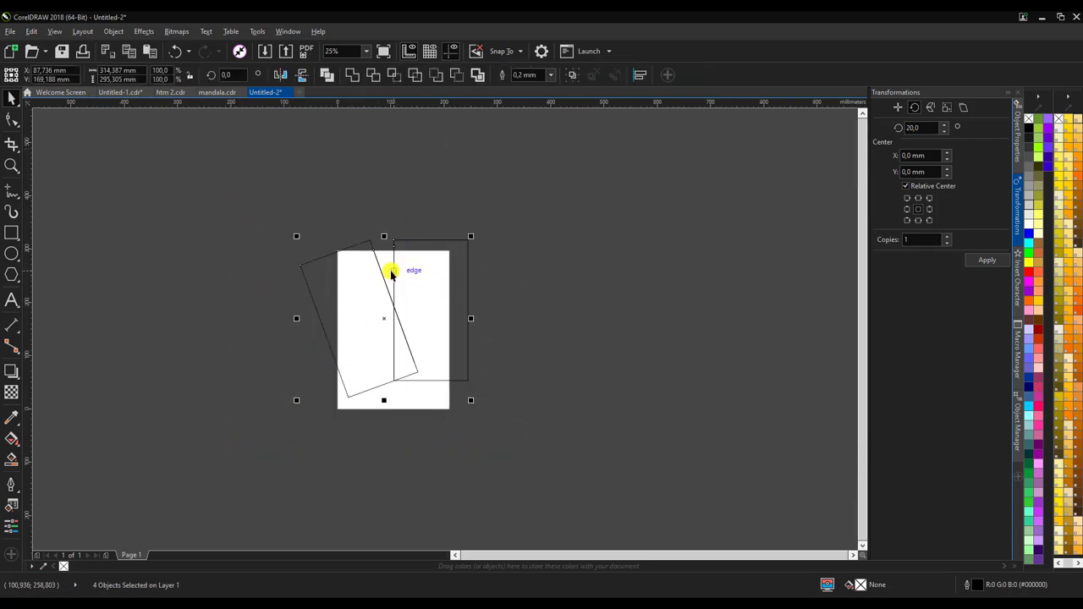
click(353, 76)
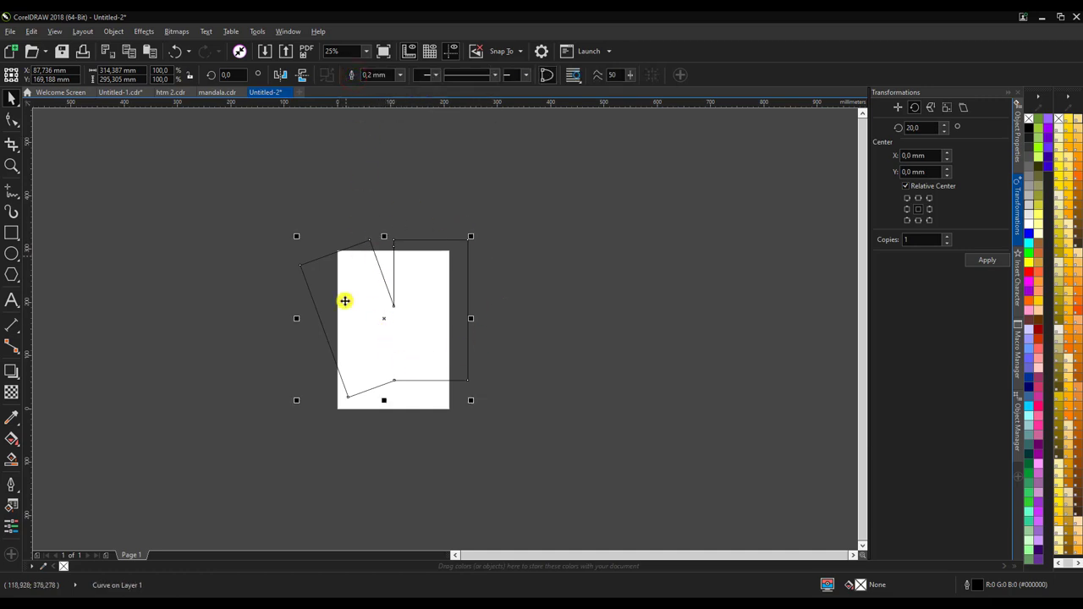
scroll(389, 265, up, 2)
scroll(327, 212, down, 1)
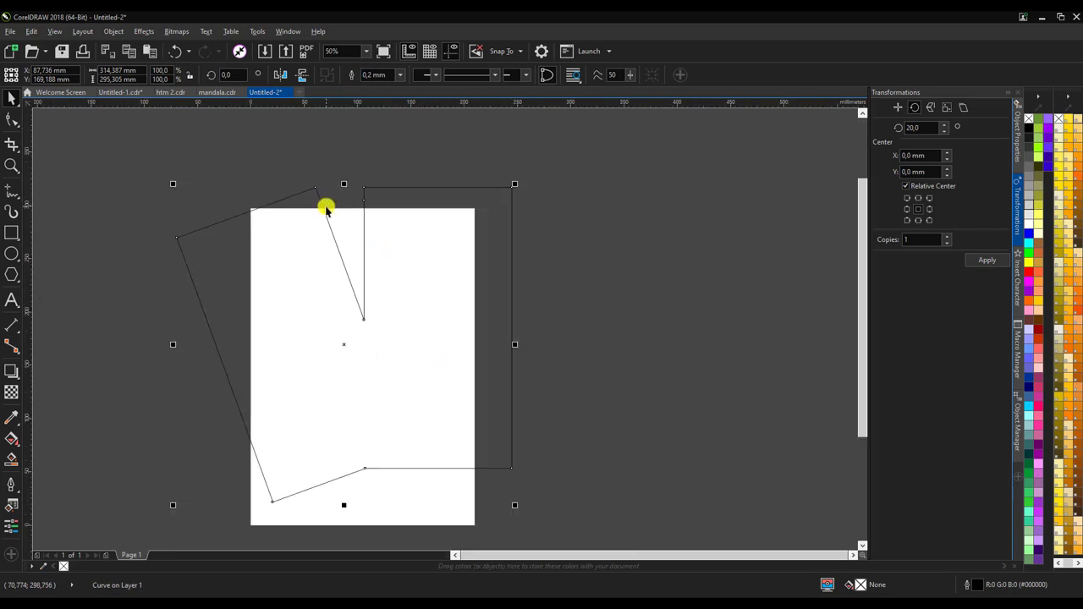
drag(388, 361, 390, 404)
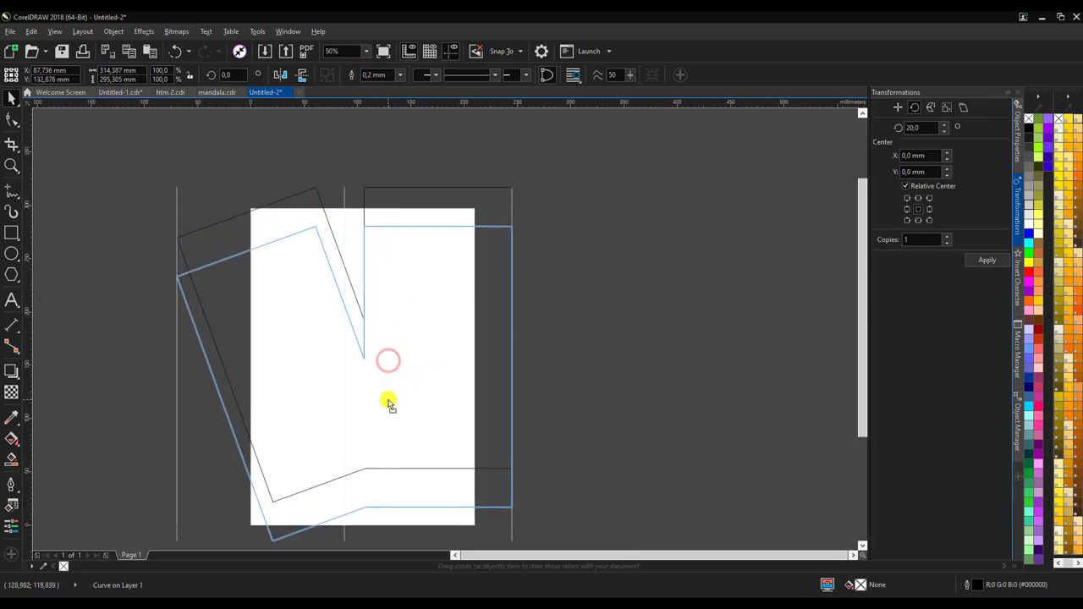
click(686, 320)
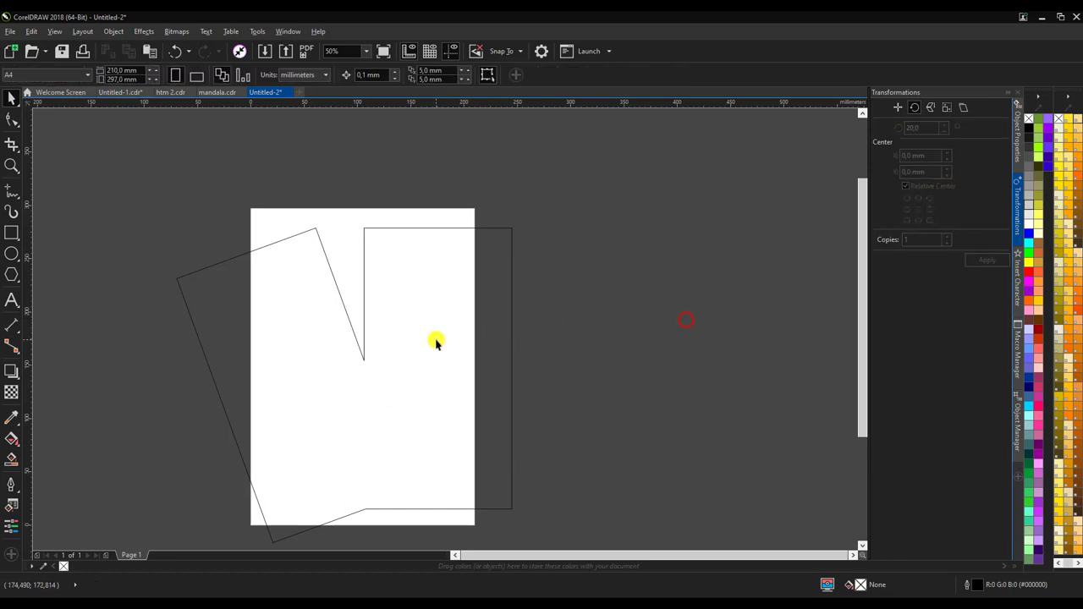
scroll(379, 340, down, 1)
scroll(360, 322, up, 1)
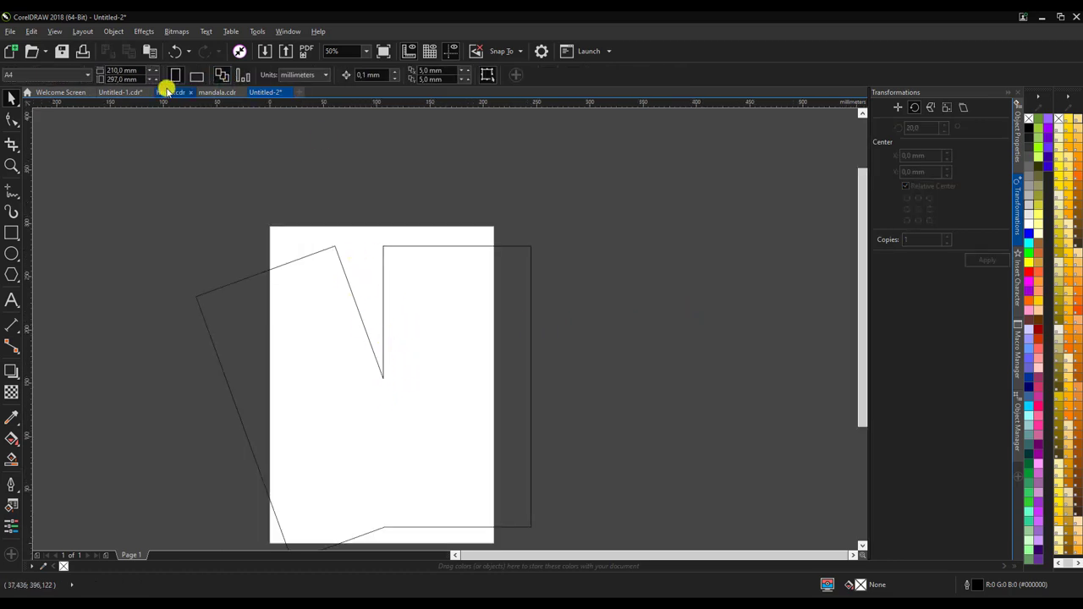
click(125, 91)
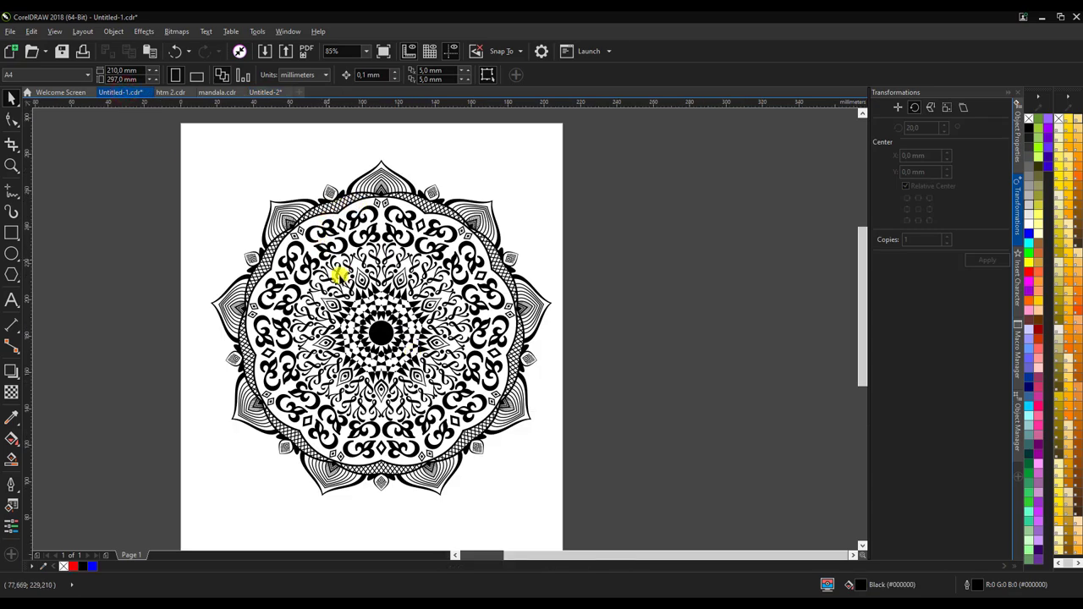
click(257, 92)
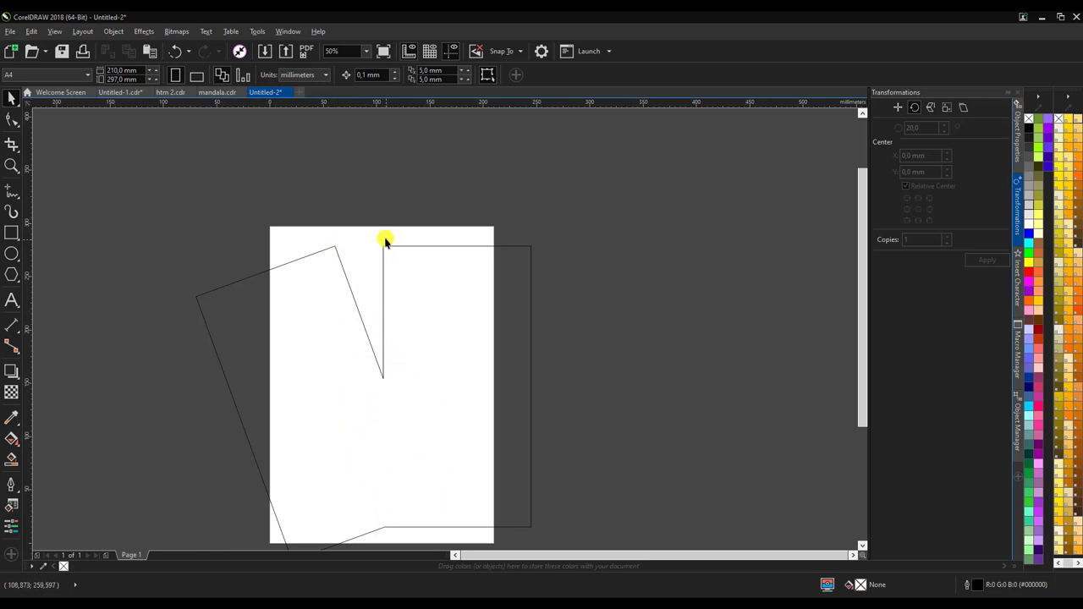
Give the welded shape a bright green (#00FF00) outline, undoing the accidental green fill
scroll(336, 271, up, 5)
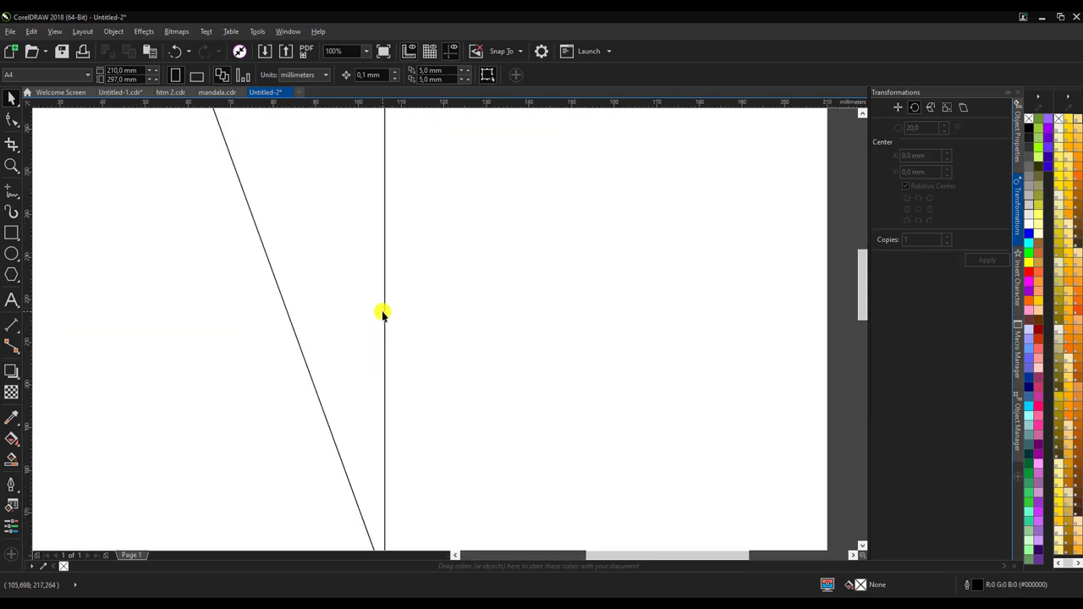
scroll(300, 249, down, 3)
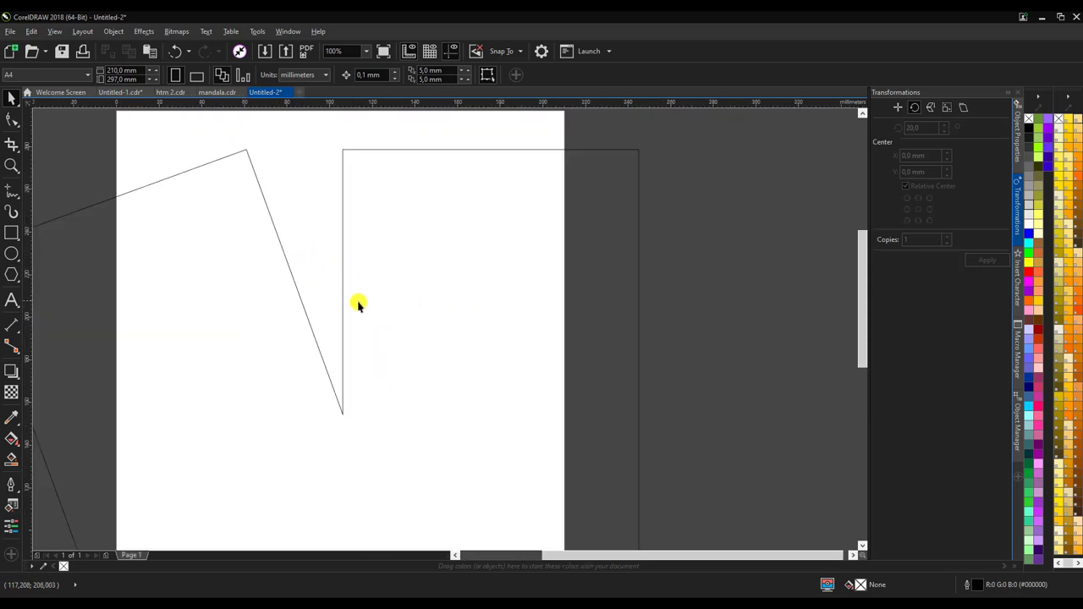
click(342, 308)
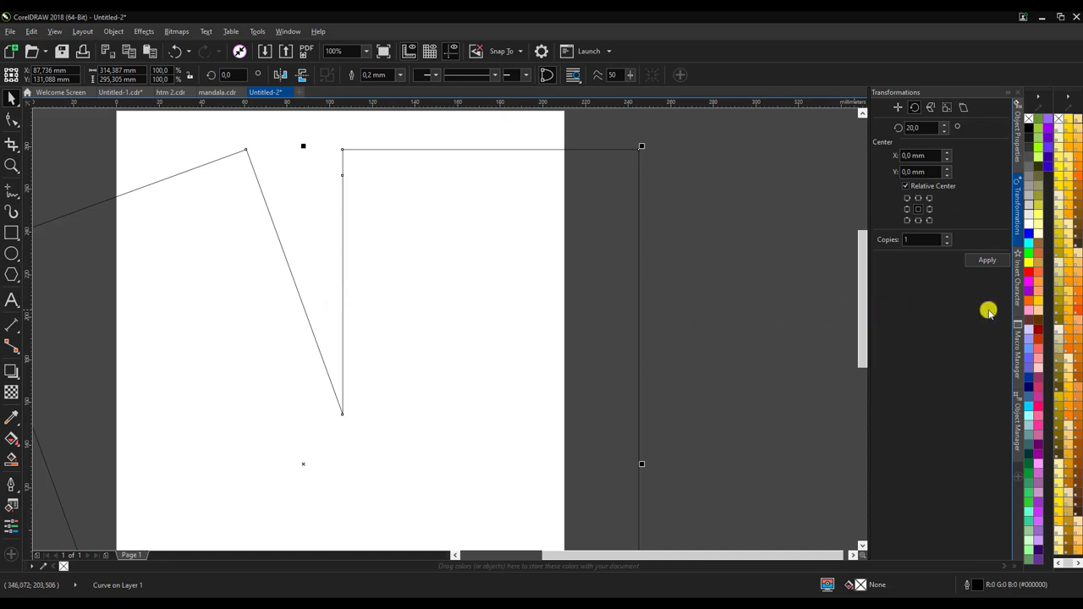
click(1028, 254)
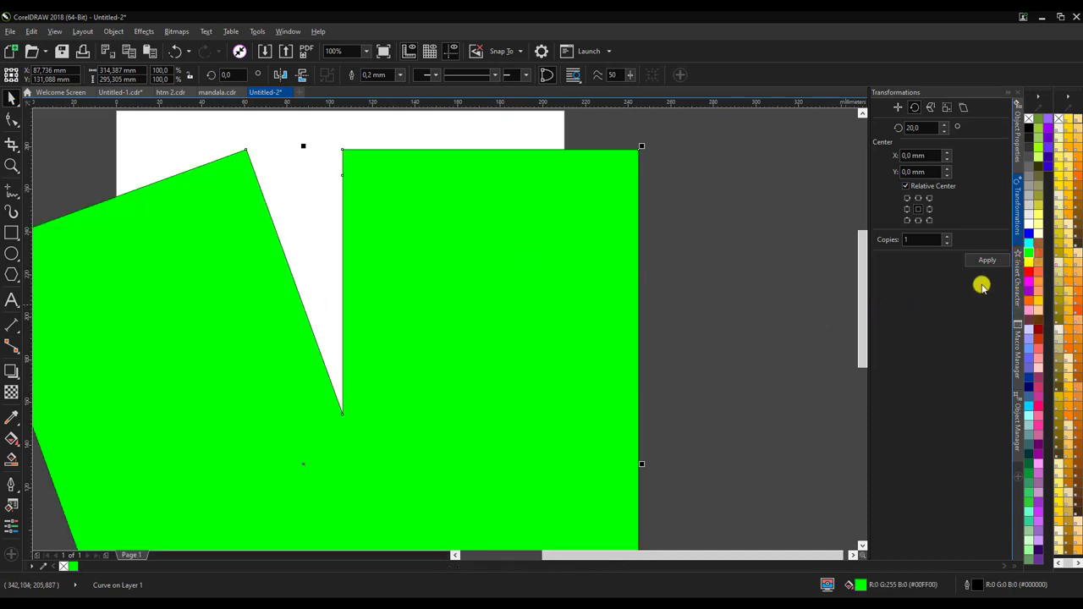
key(ctrl+z)
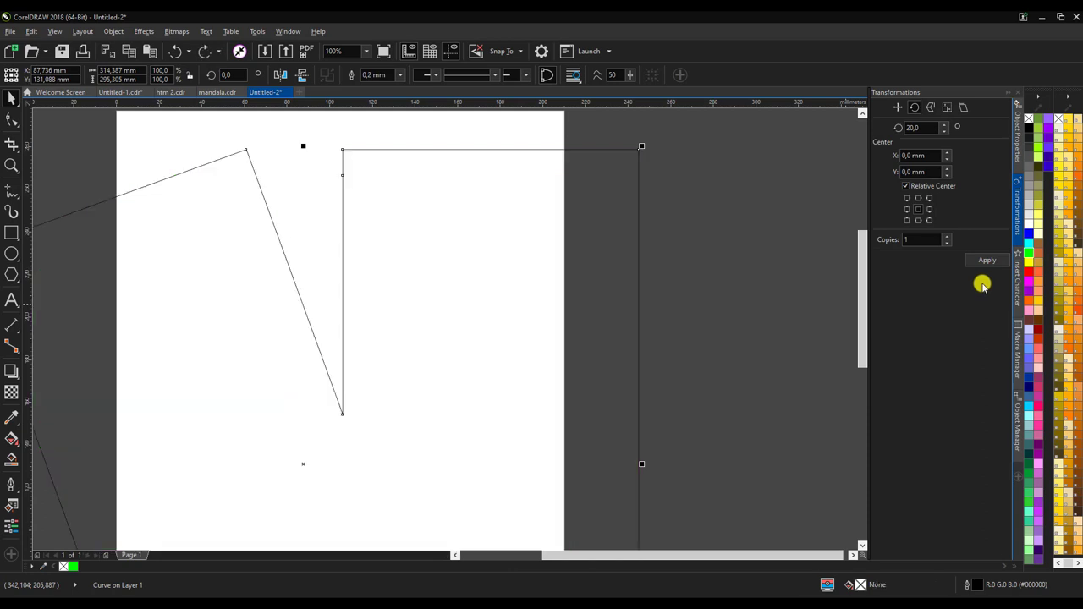
right_click(1030, 255)
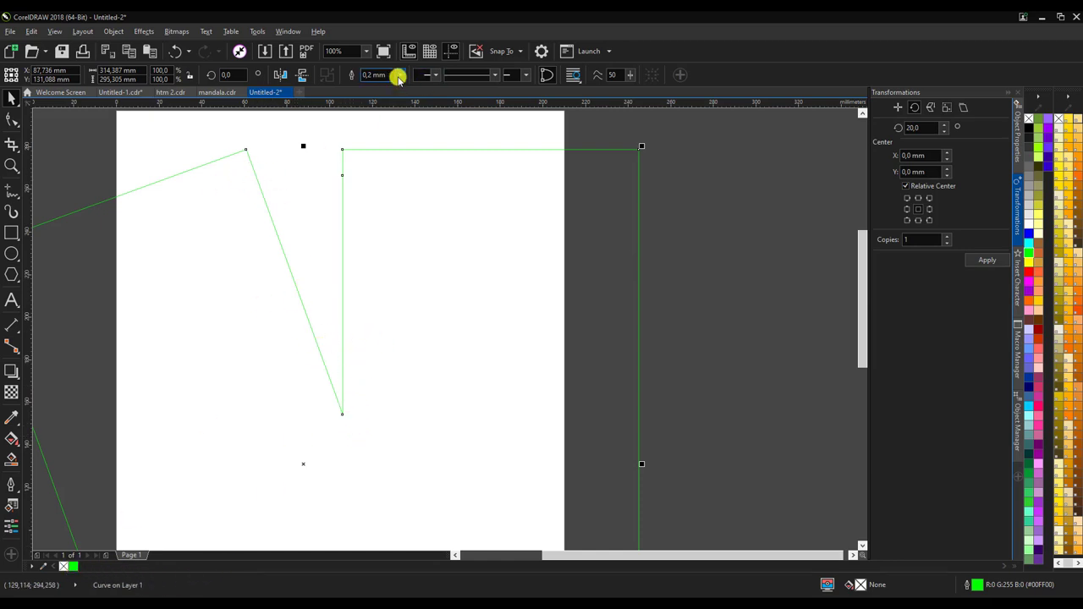
Set the green outline width to 0.5 mm
click(400, 74)
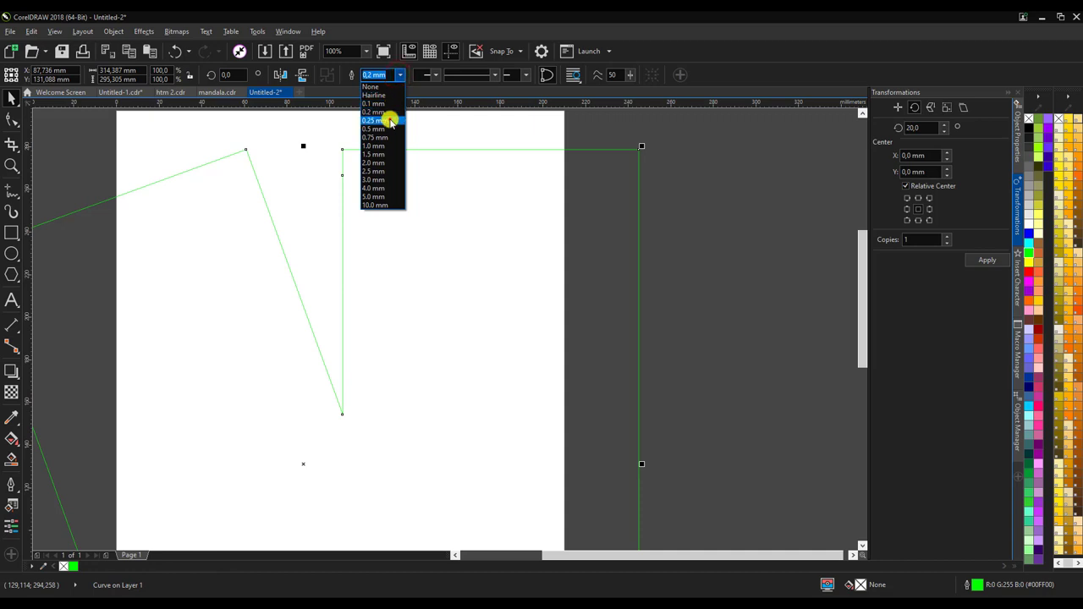
click(390, 121)
click(401, 75)
click(386, 128)
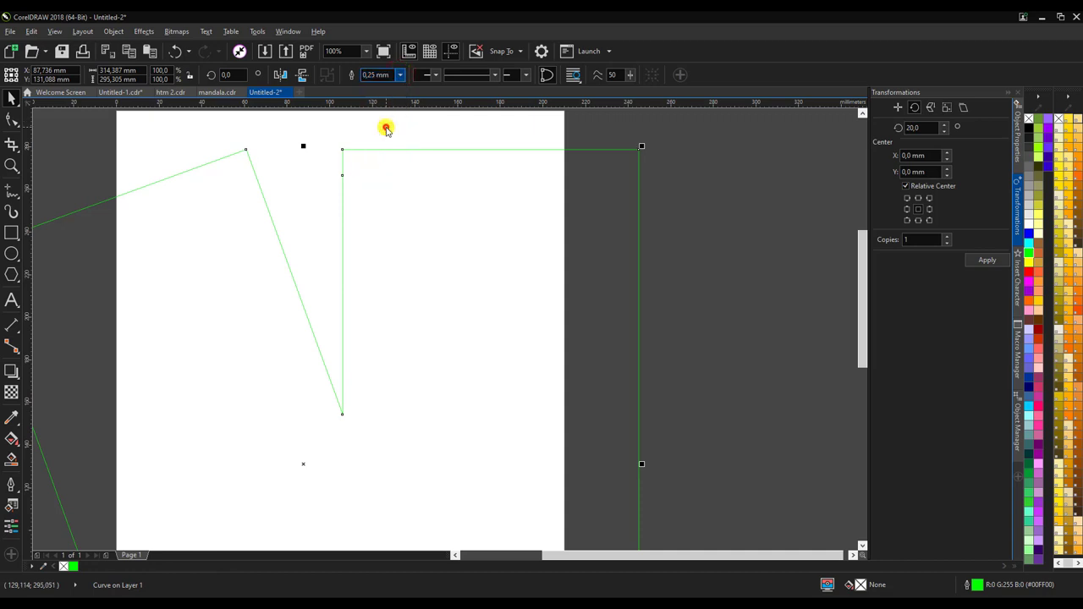
Deselect the shape and collapse the Transformations docker
click(702, 318)
scroll(408, 234, down, 1)
scroll(349, 191, up, 1)
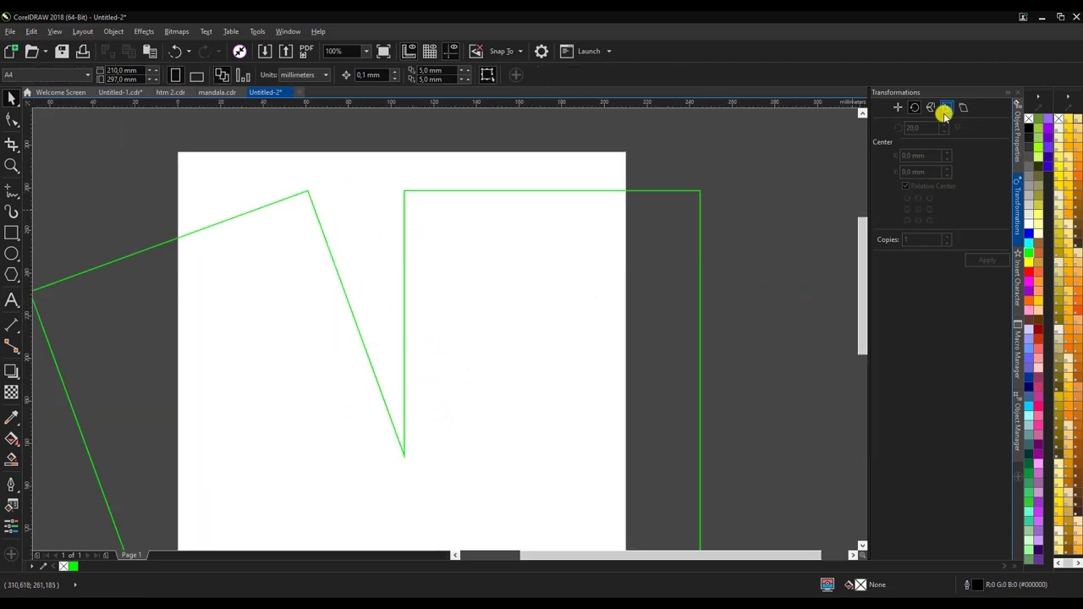
click(1010, 93)
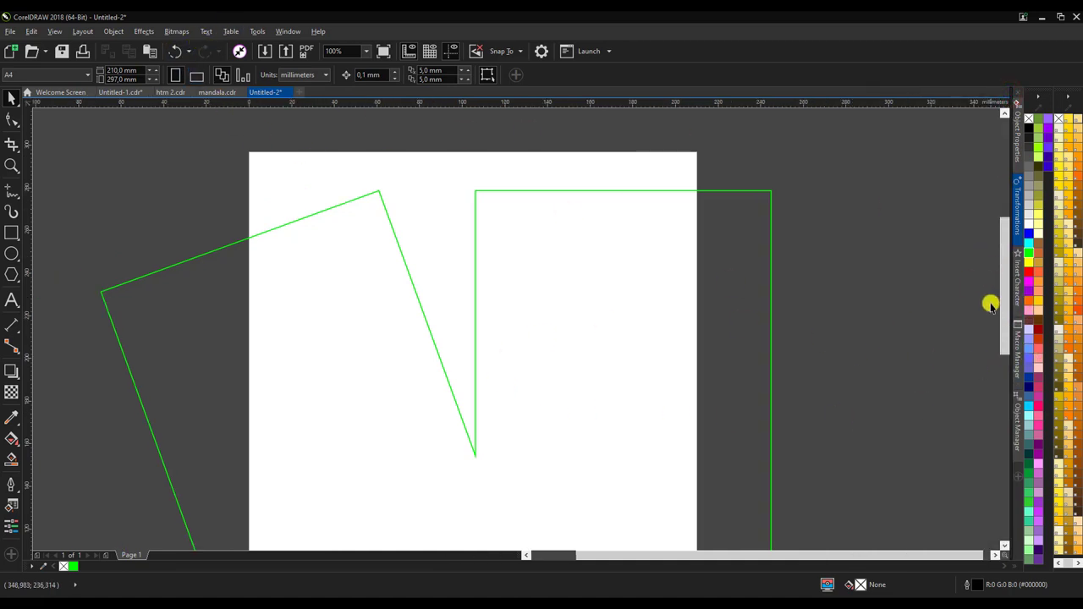
click(206, 32)
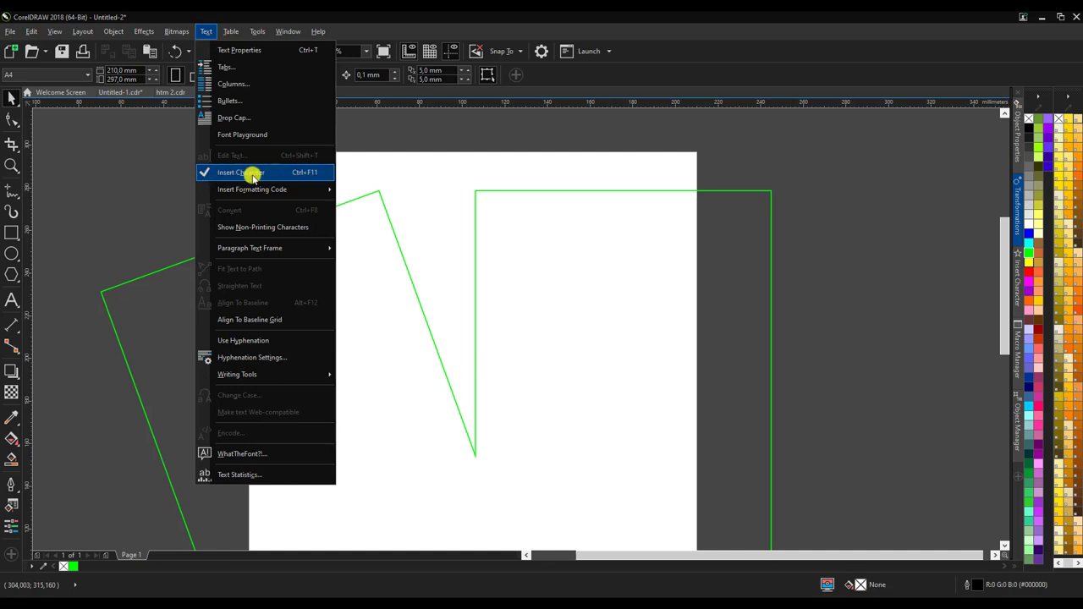
Open the Insert Character docker and set its font to Wingdings 2
click(972, 209)
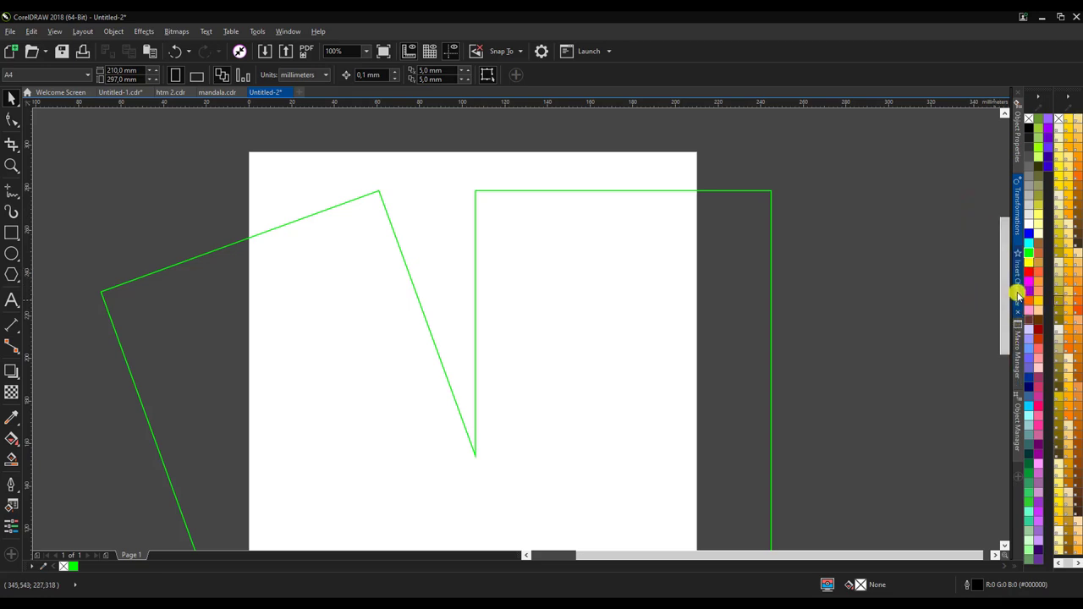
click(1018, 294)
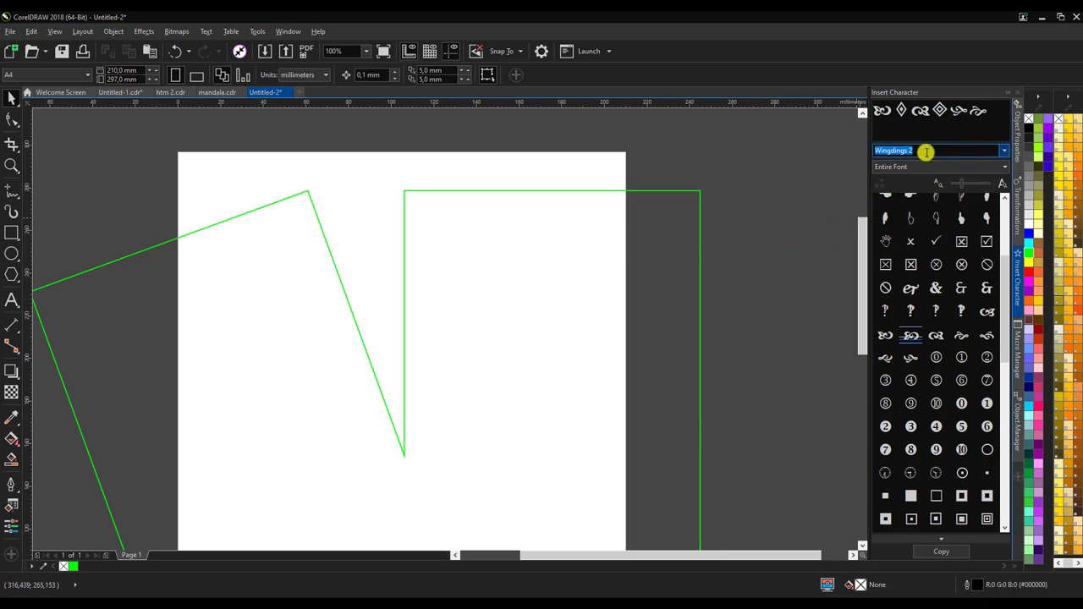
click(1005, 150)
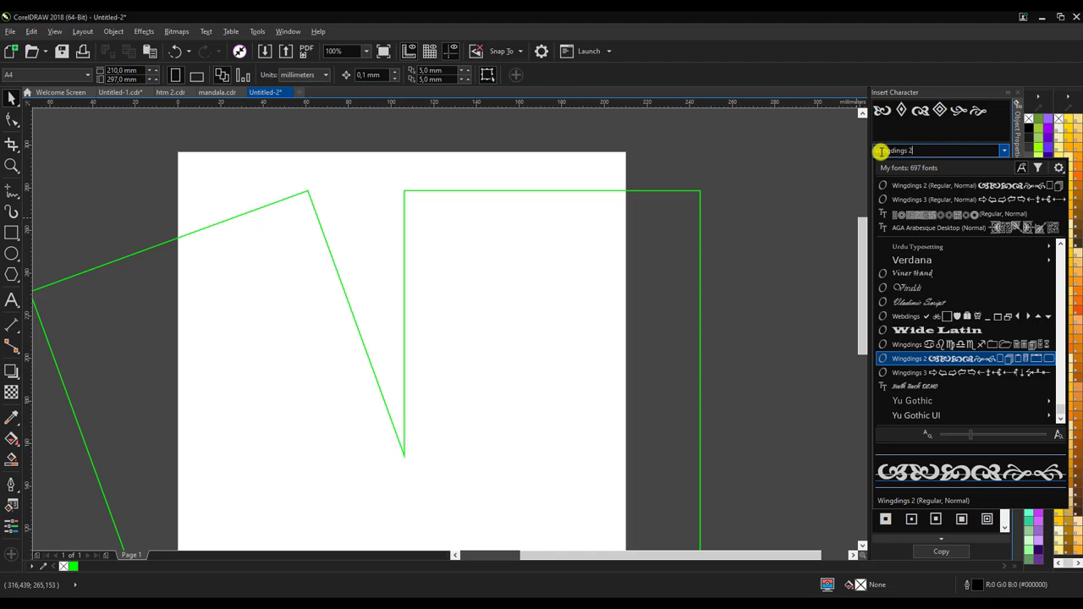
click(938, 149)
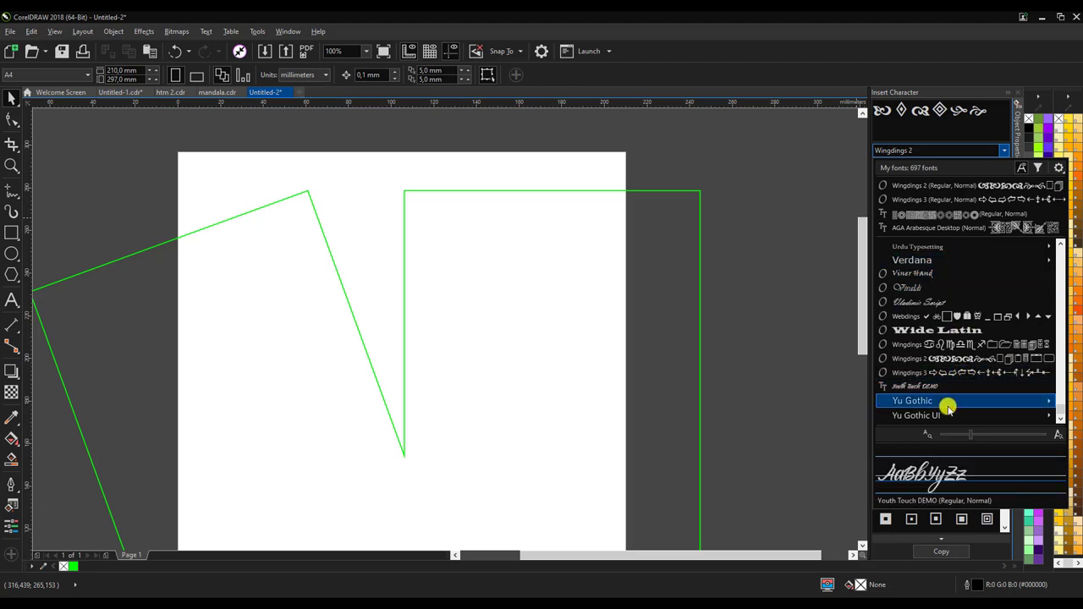
click(956, 359)
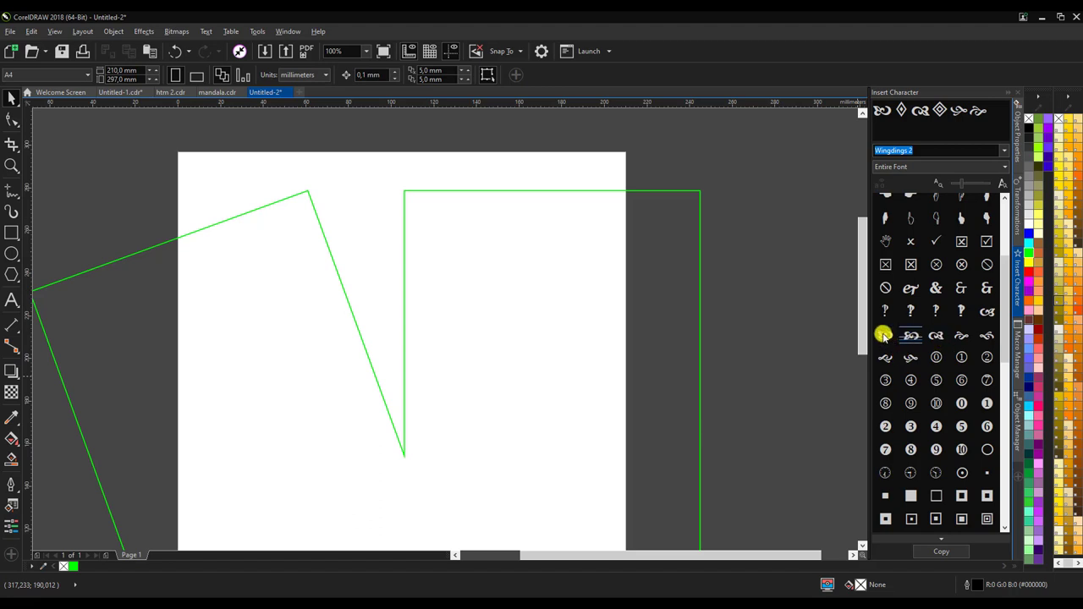
Place a Wingdings 2 ornament glyph in the wedge, shrink it slightly, and position it
mouse_move(885, 335)
mouse_down()
mouse_move(389, 319)
mouse_move(375, 279)
mouse_move(455, 237)
mouse_up()
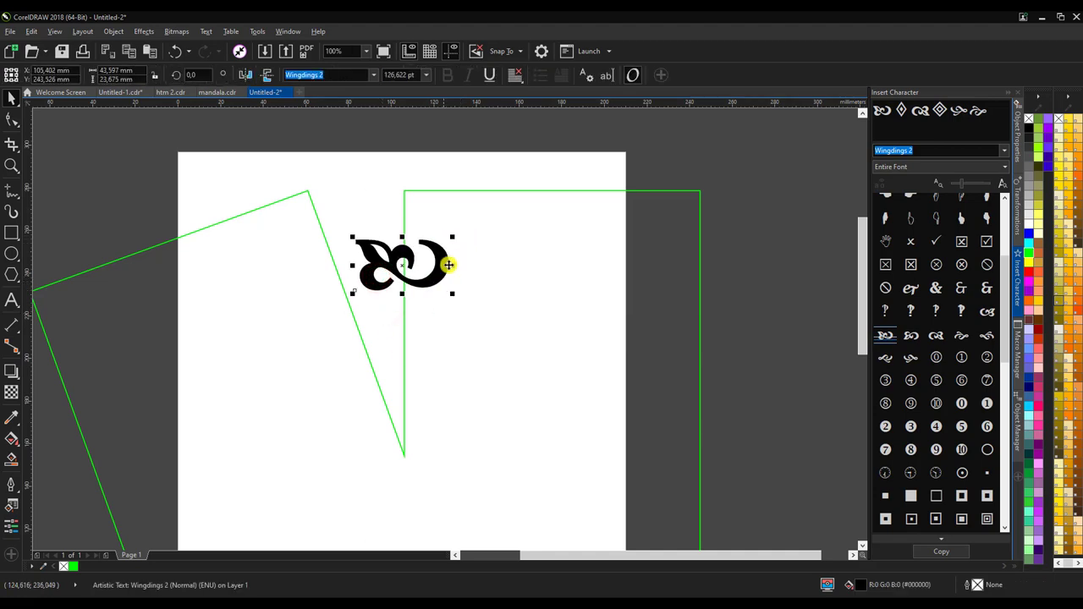
drag(453, 237, 419, 254)
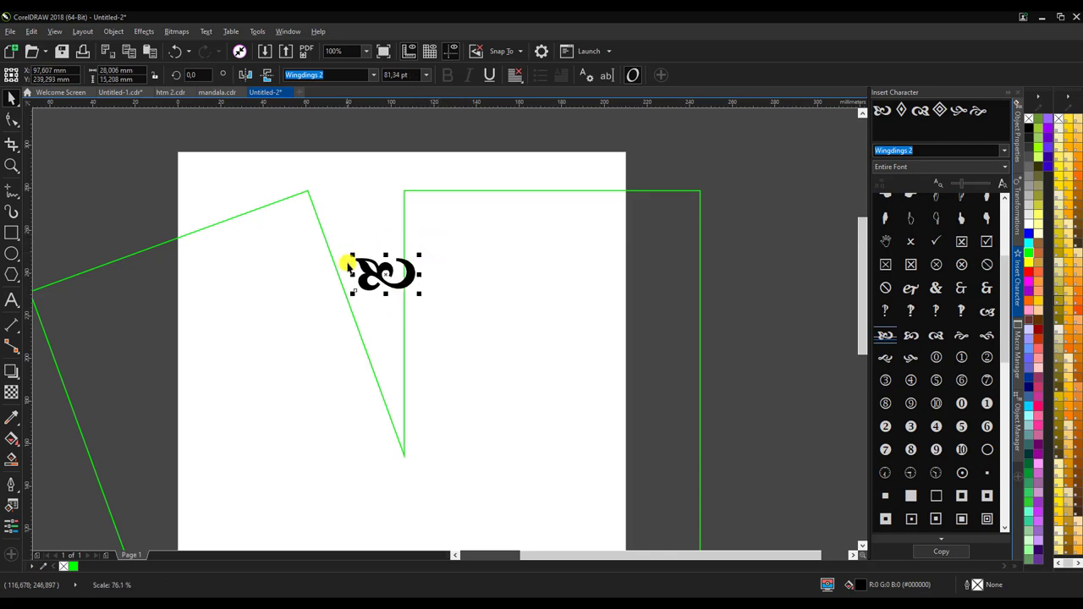
scroll(348, 265, up, 2)
drag(414, 287, 393, 312)
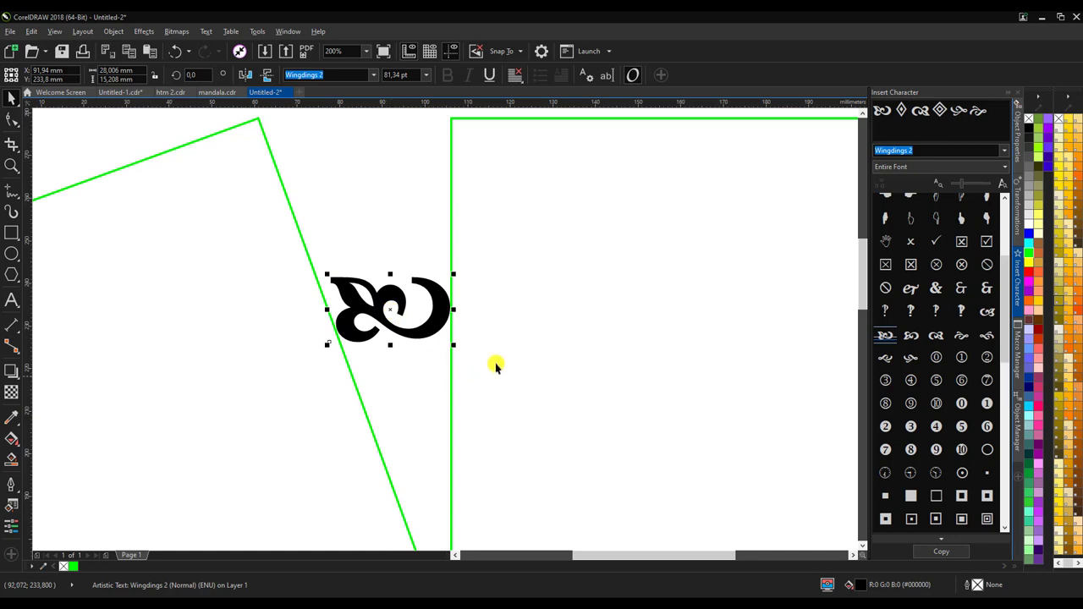
scroll(534, 308, down, 1)
scroll(504, 304, up, 1)
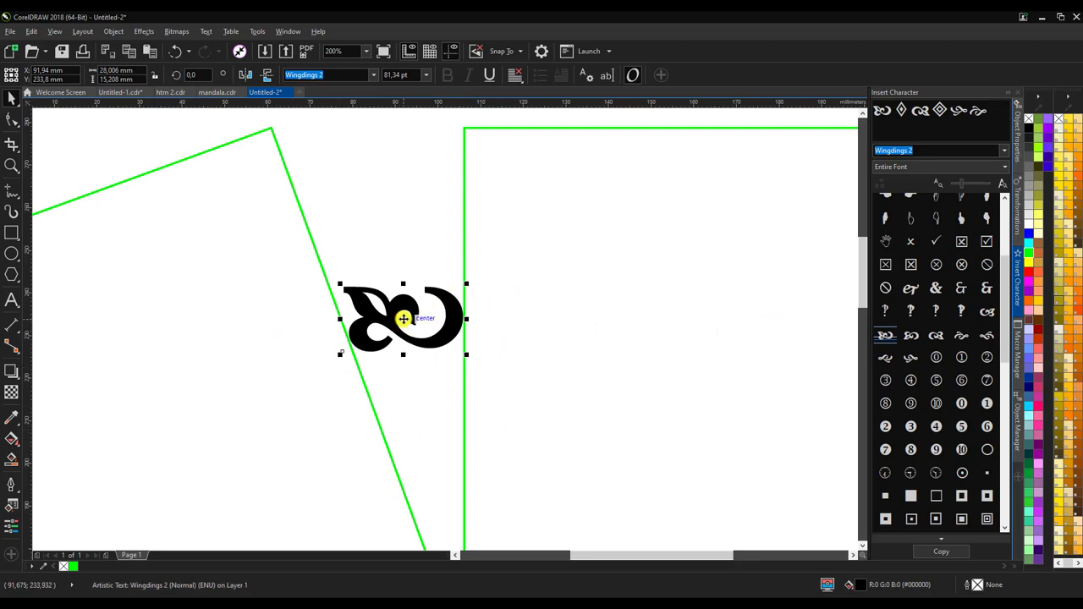
Add a vertically mirrored copy above the original, enlarged about 111%
drag(403, 319, 613, 292)
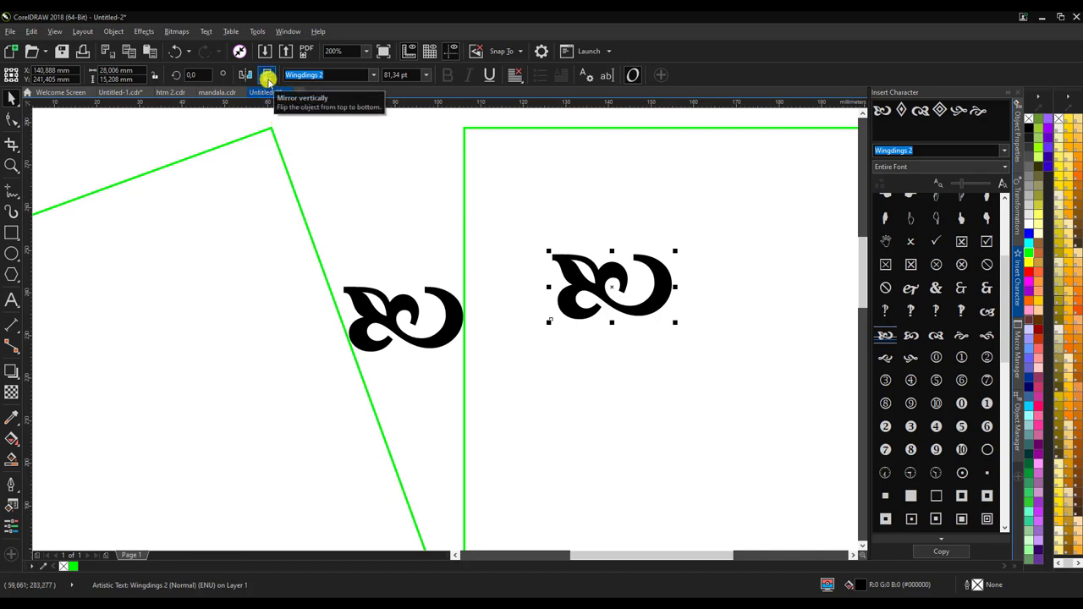
click(267, 77)
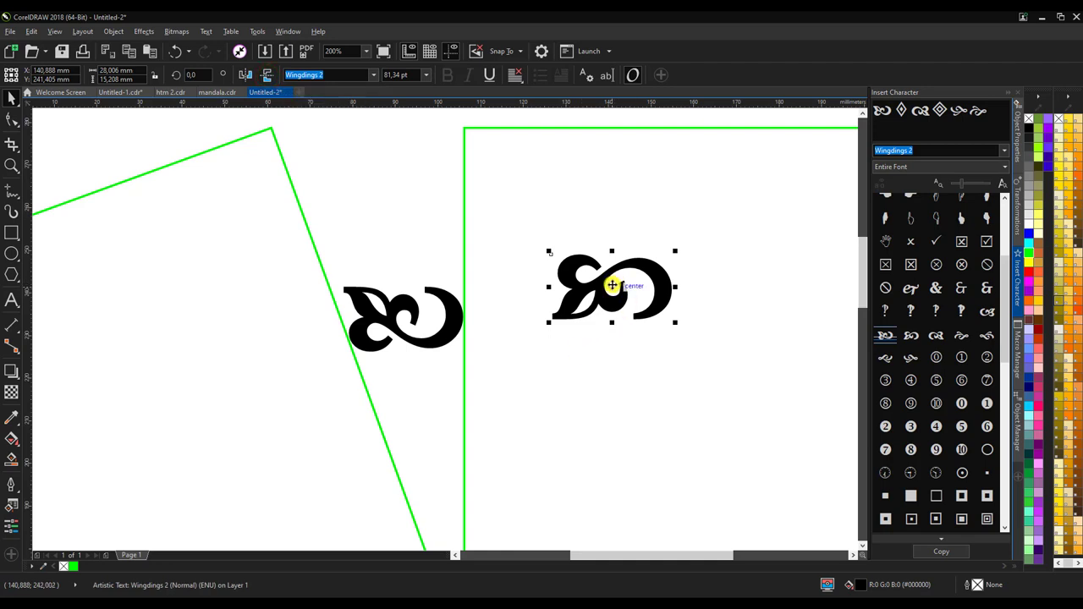
drag(612, 286, 407, 247)
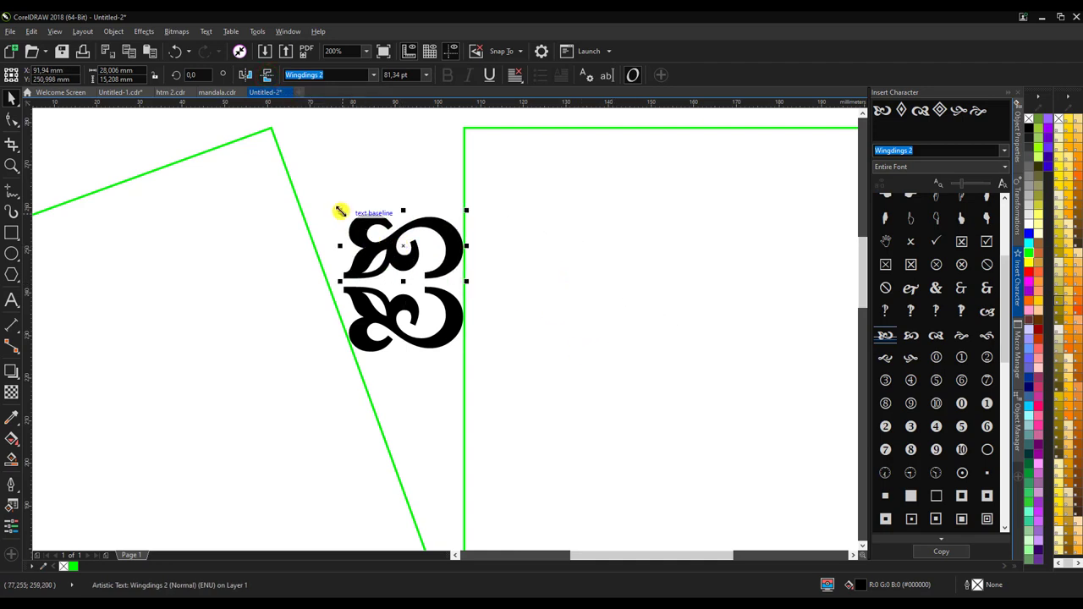
drag(339, 211, 314, 204)
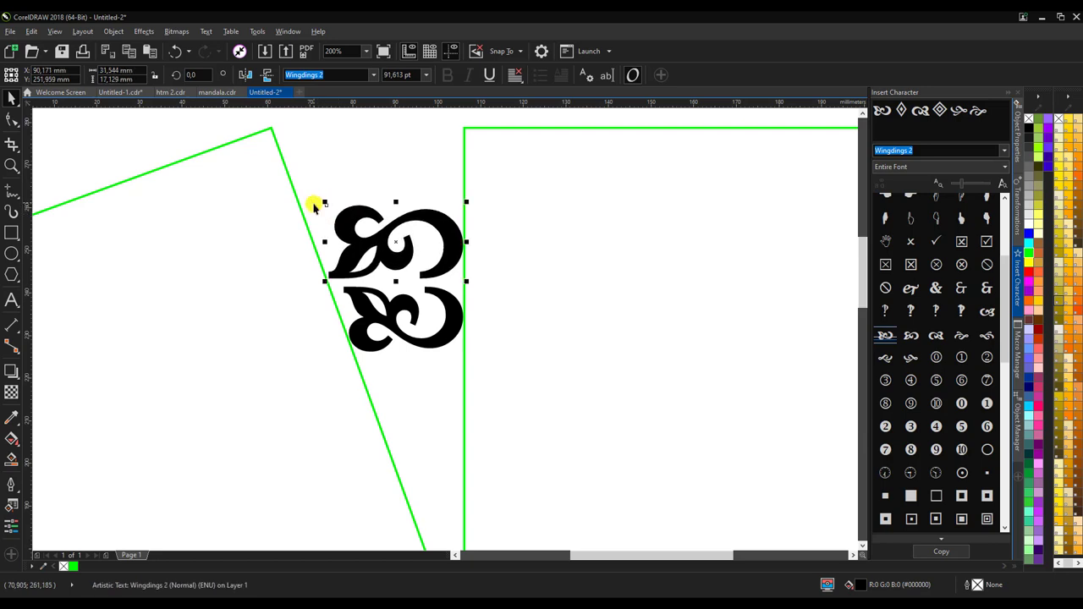
click(590, 331)
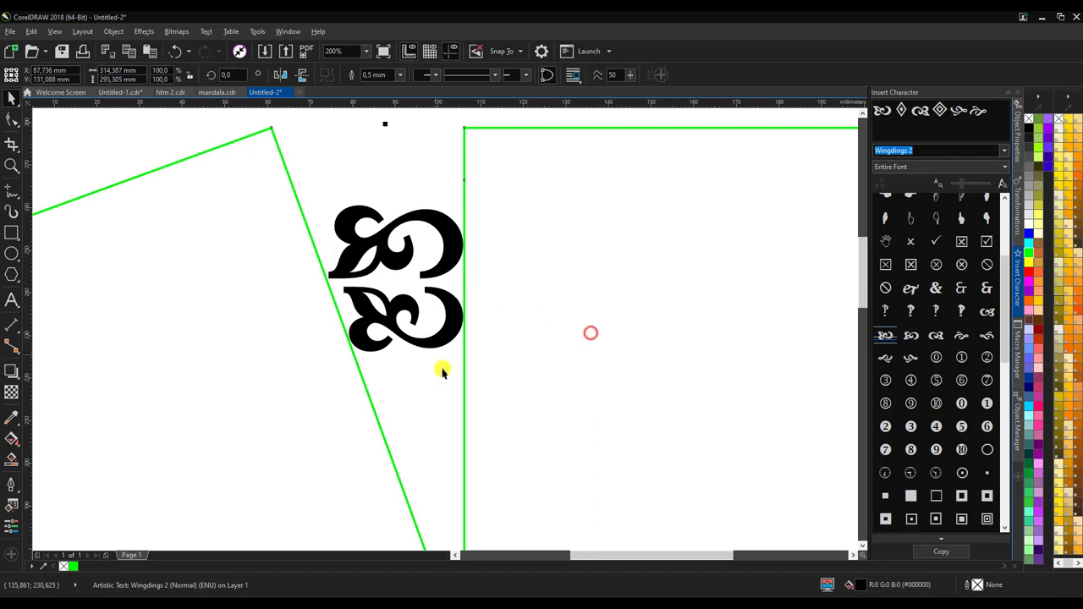
scroll(347, 308, down, 2)
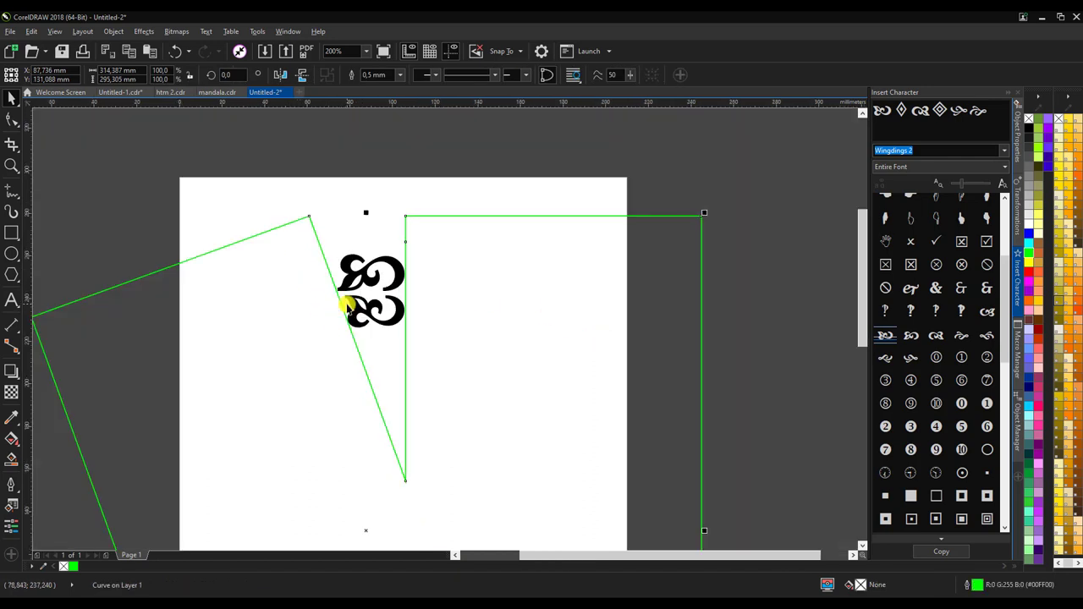
scroll(379, 312, up, 2)
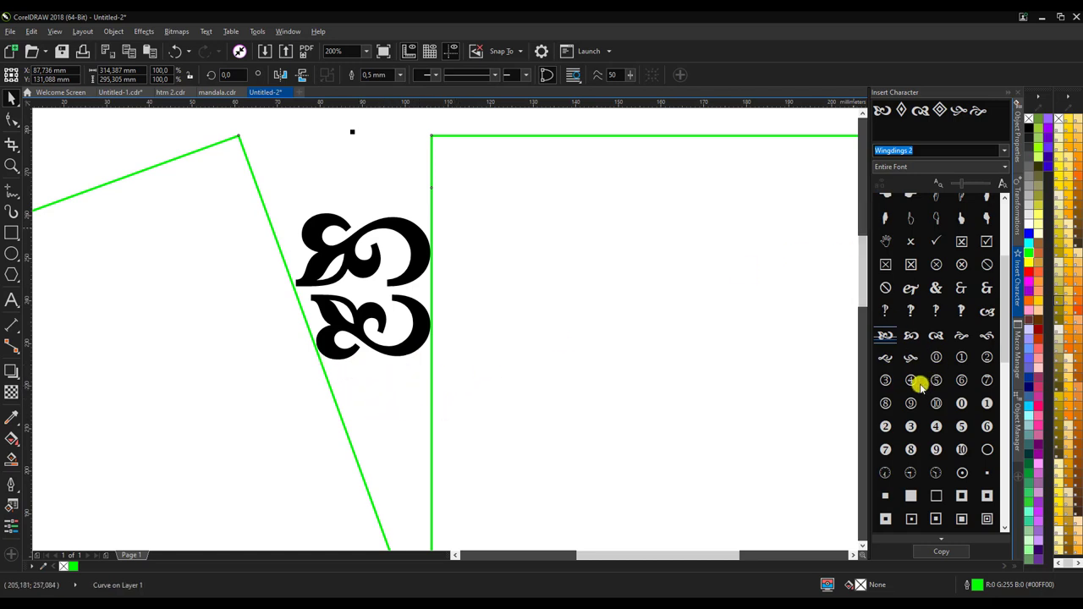
Place a new Wingdings 2 ornament, rotate it 270°, and shrink it to about 78% under the stacked pair
drag(912, 360, 473, 375)
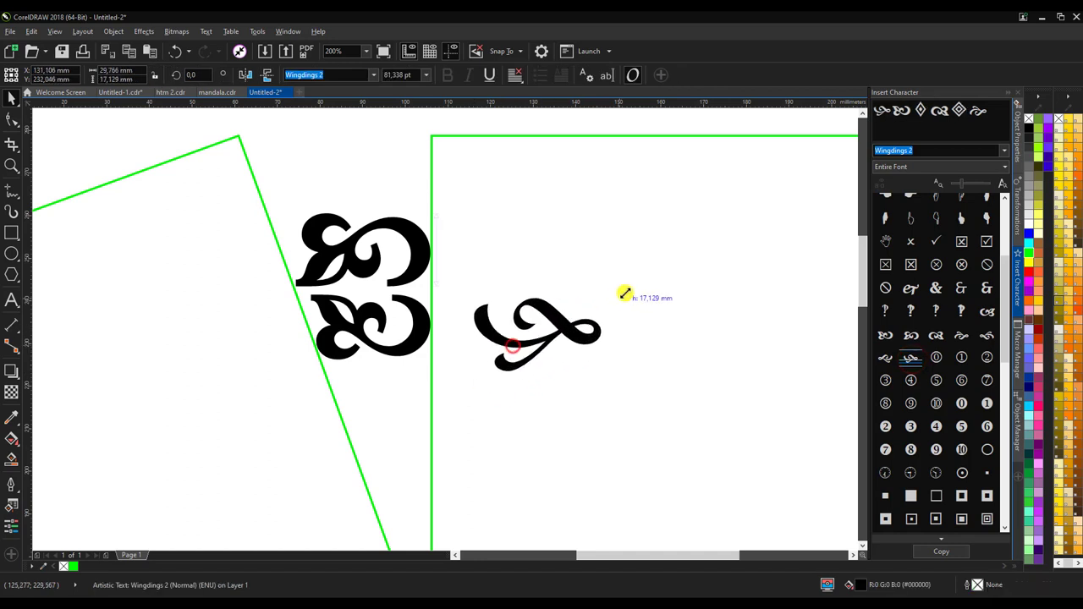
drag(513, 346, 604, 307)
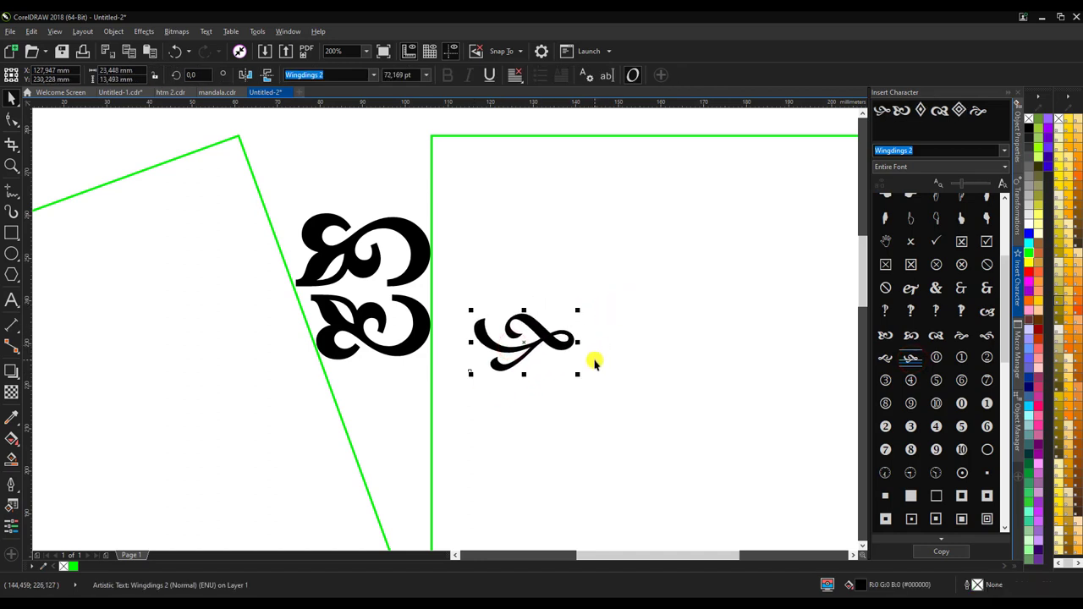
click(526, 342)
drag(578, 378, 481, 432)
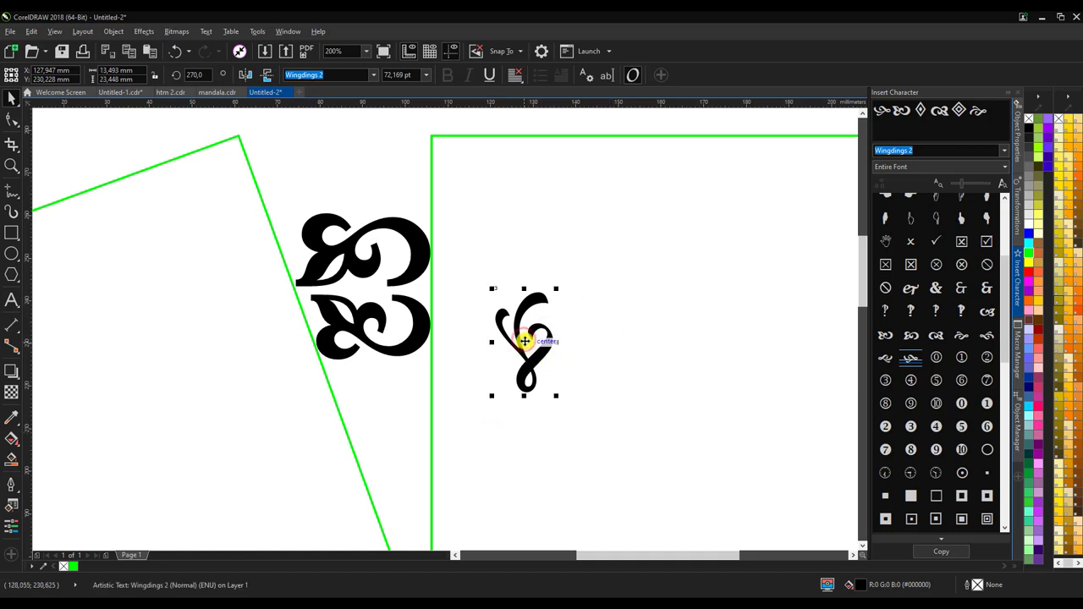
drag(525, 341, 397, 412)
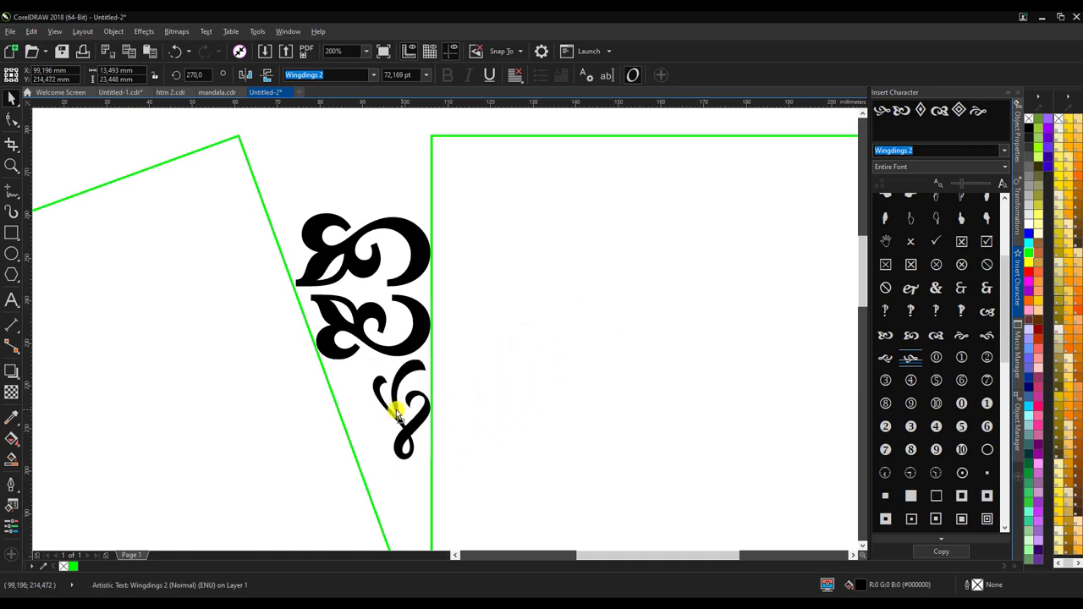
click(397, 412)
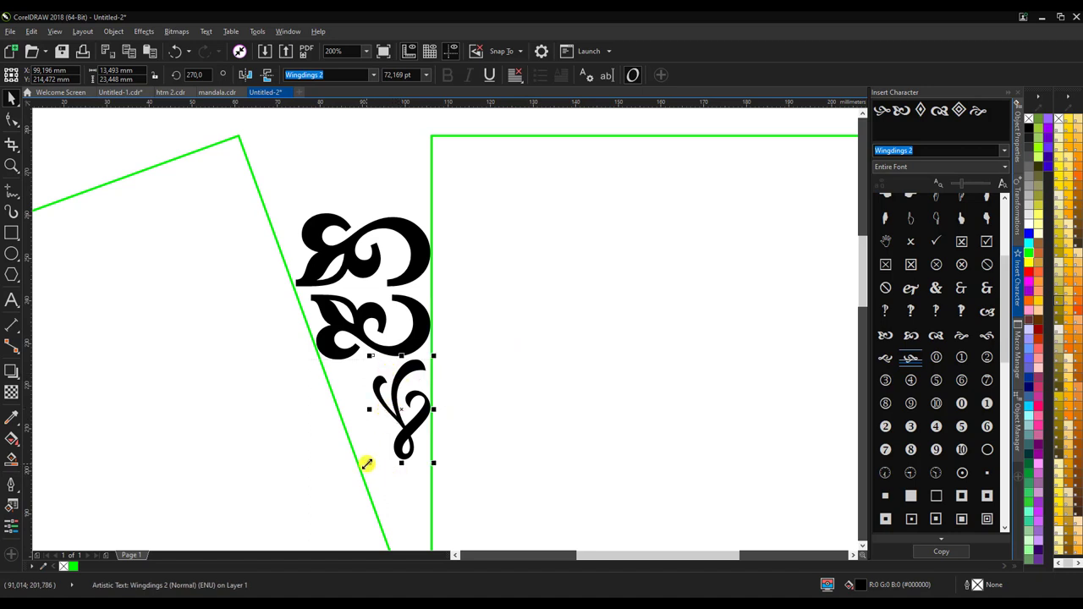
drag(369, 463, 381, 459)
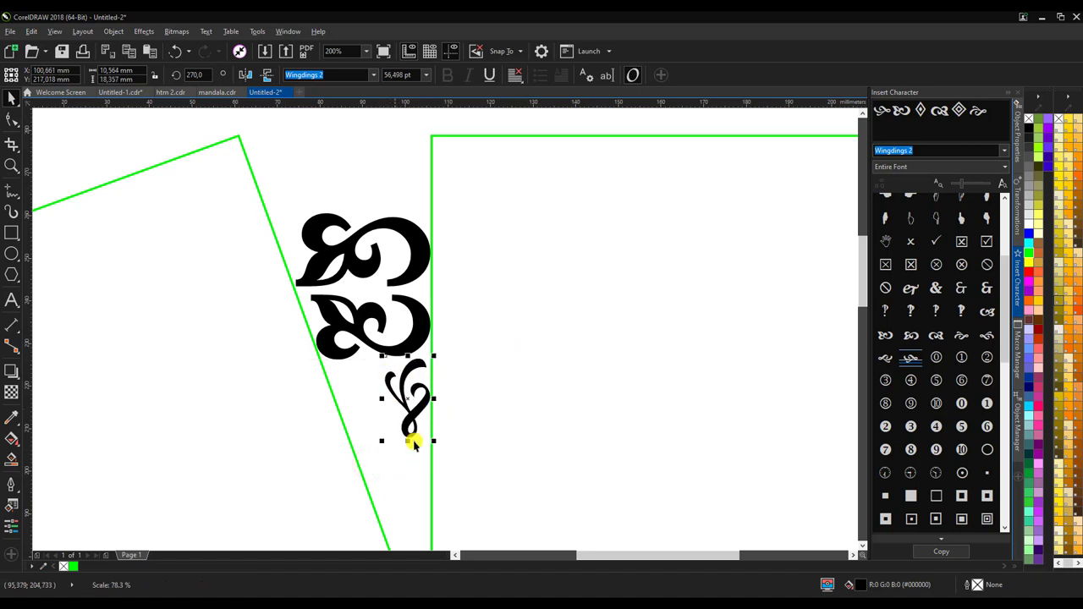
Duplicate the small ornament, arranging two side by side and one below to fit the wedge
mouse_move(409, 398)
mouse_down()
mouse_move(542, 365)
mouse_move(362, 406)
mouse_up()
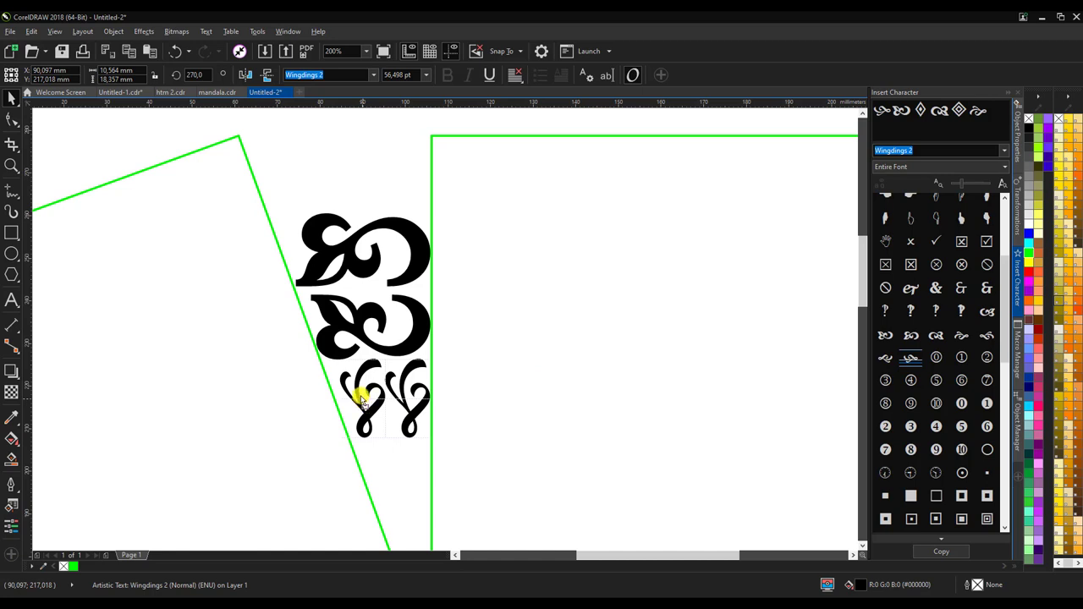
mouse_move(362, 396)
mouse_down()
mouse_move(556, 385)
mouse_move(386, 459)
mouse_up()
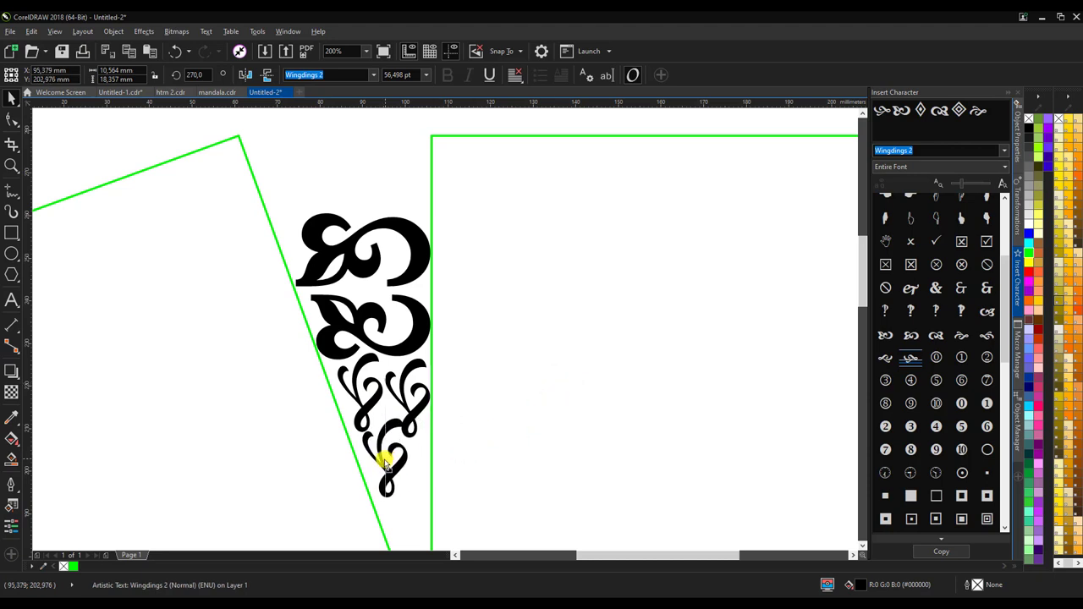
drag(386, 460, 381, 463)
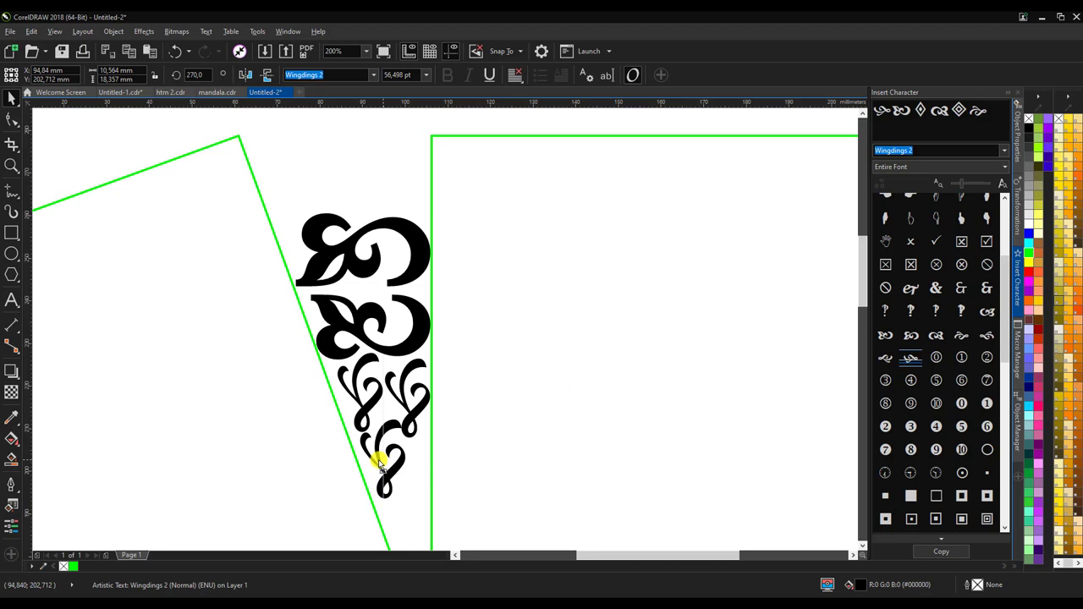
scroll(431, 428, down, 1)
scroll(448, 423, up, 2)
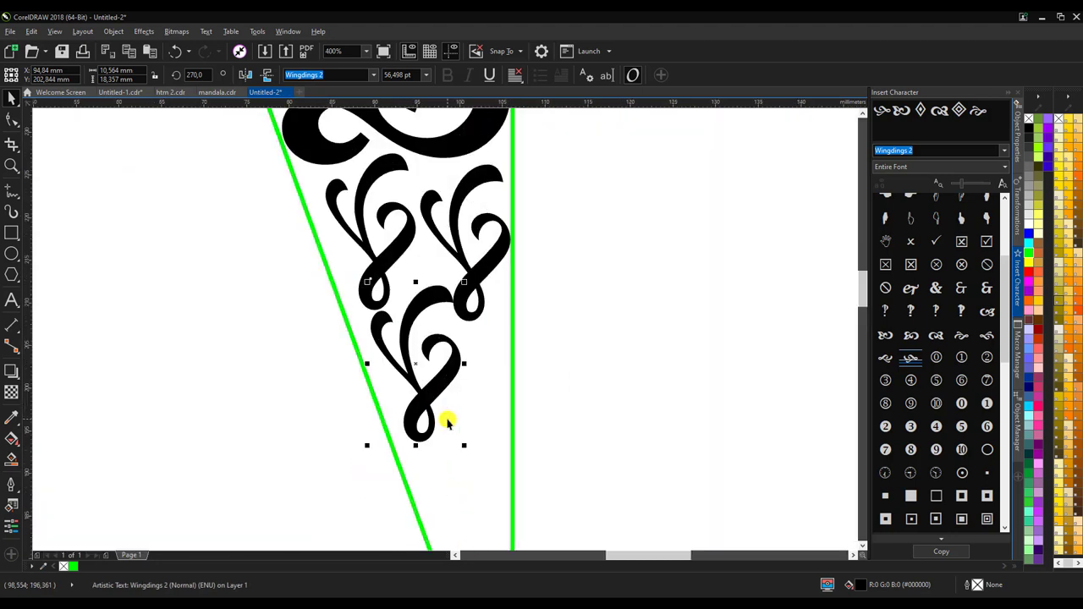
drag(426, 392, 413, 400)
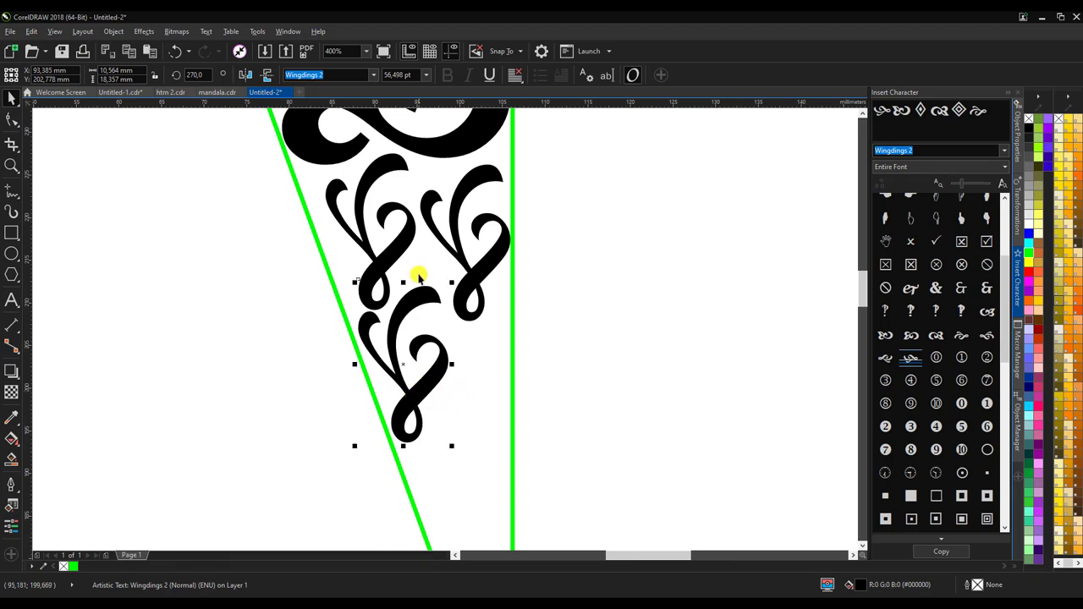
Set a copy of the lowest small ornament aside to the right of the wedge
click(583, 342)
scroll(395, 374, down, 1)
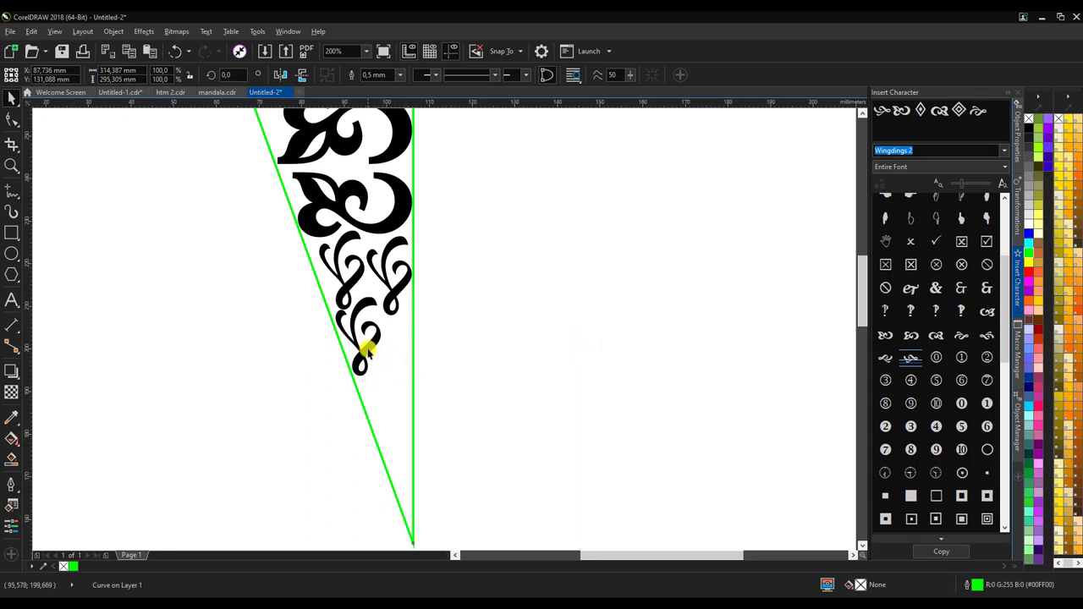
click(383, 358)
drag(381, 355, 533, 368)
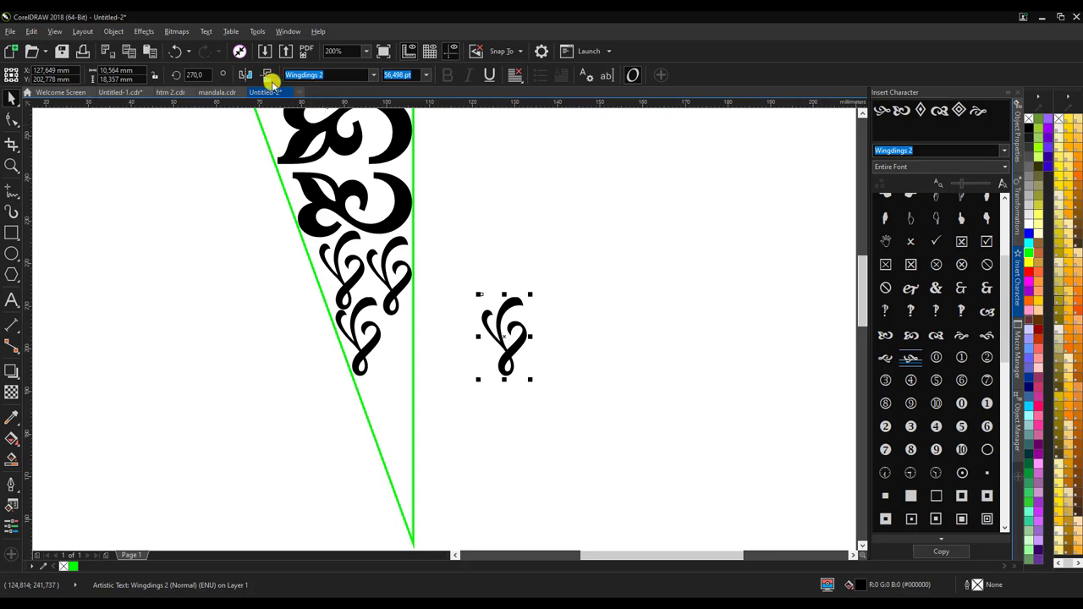
Mirror the spare ornament horizontally and nudge it against the wedge's upright edge beside the lowest ornament
click(247, 75)
drag(504, 337, 400, 366)
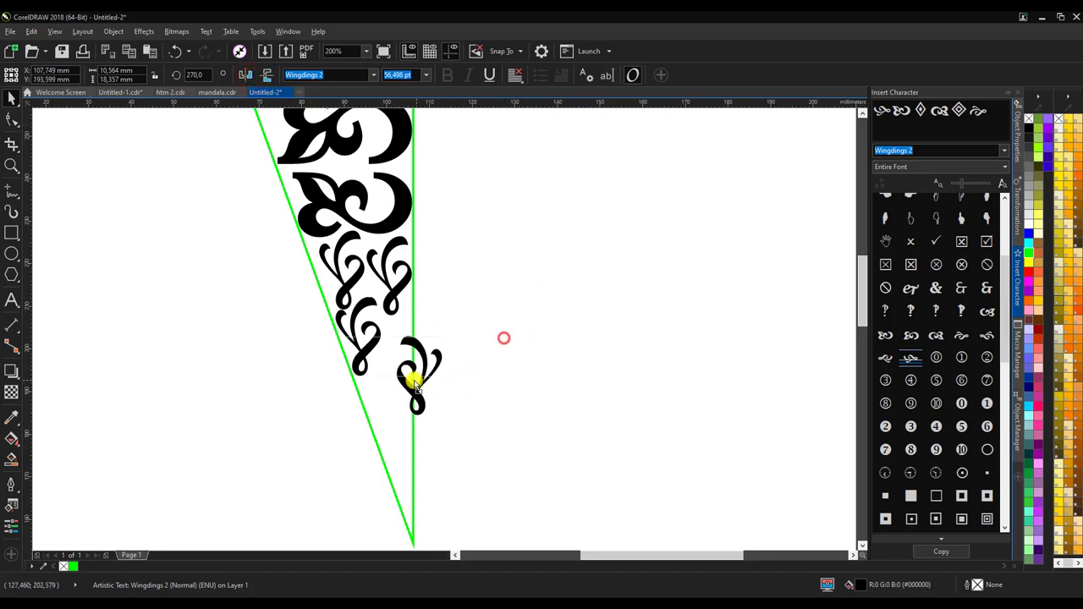
key(Up)
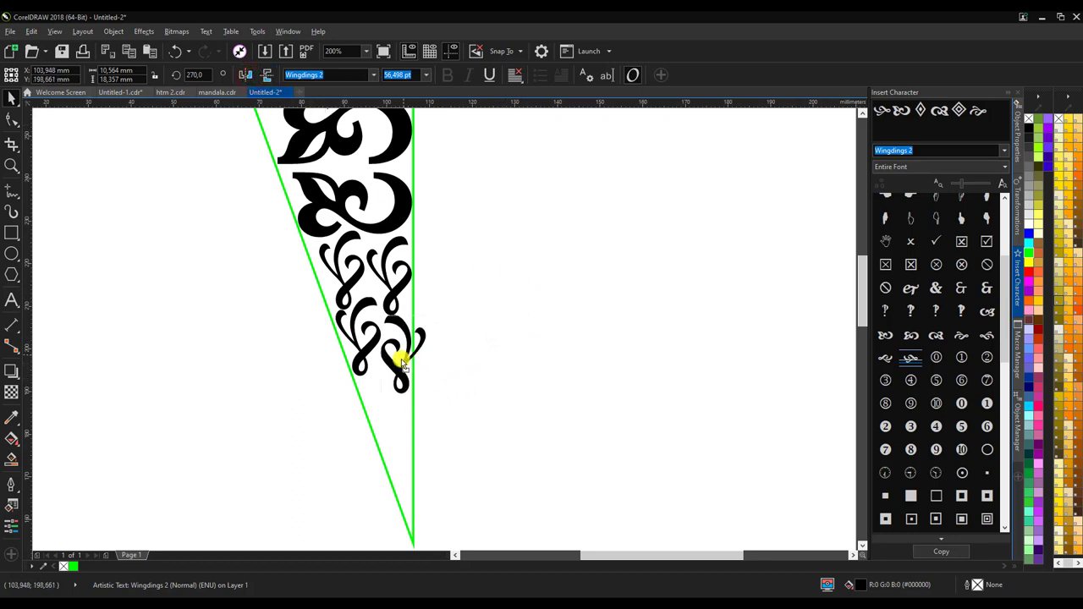
key(Down)
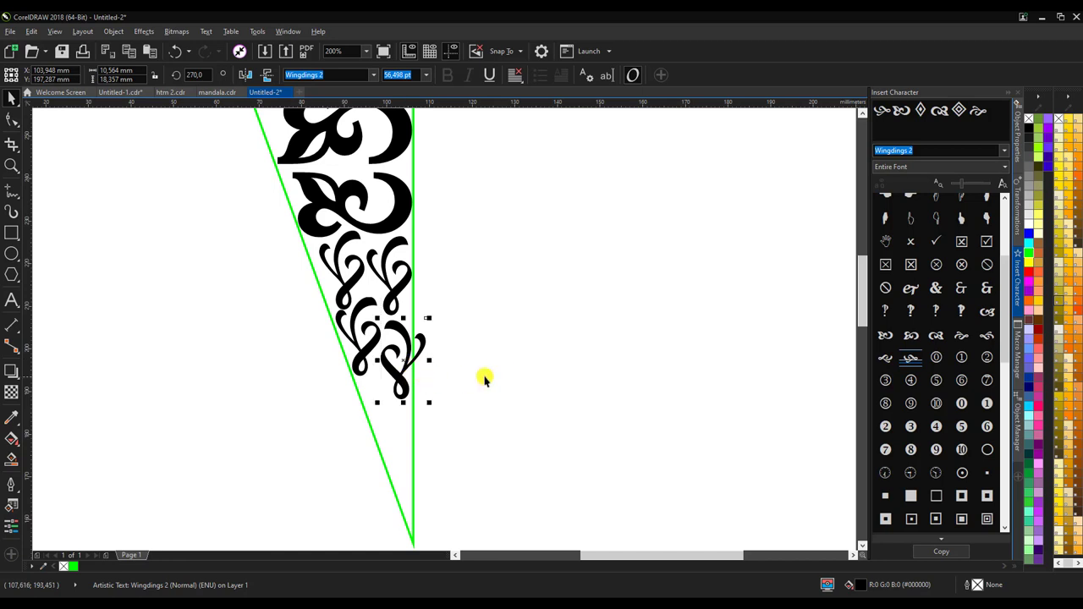
click(500, 370)
scroll(406, 367, up, 2)
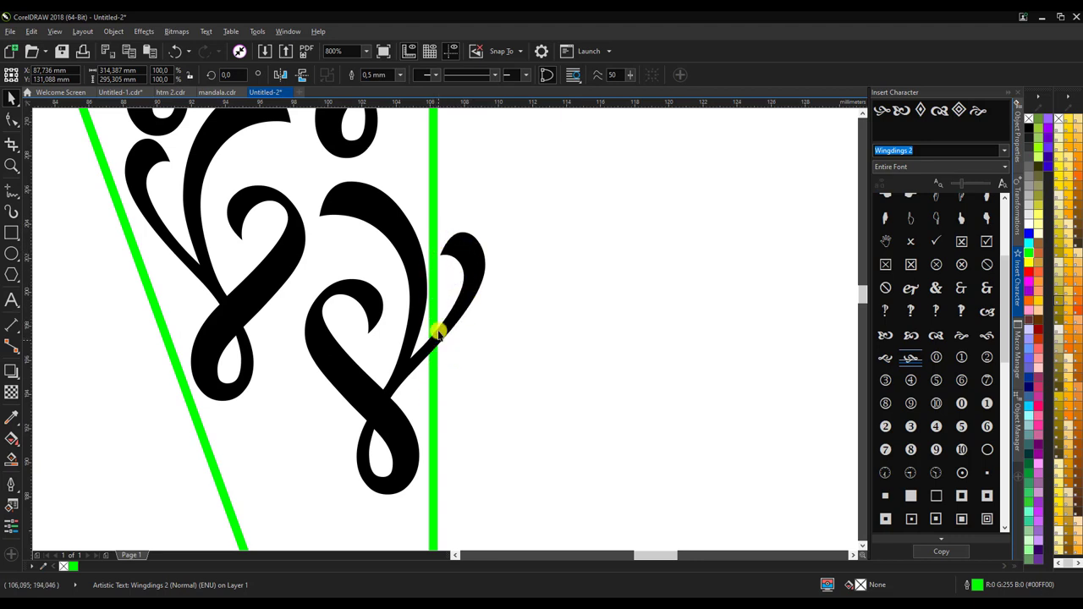
scroll(435, 314, down, 3)
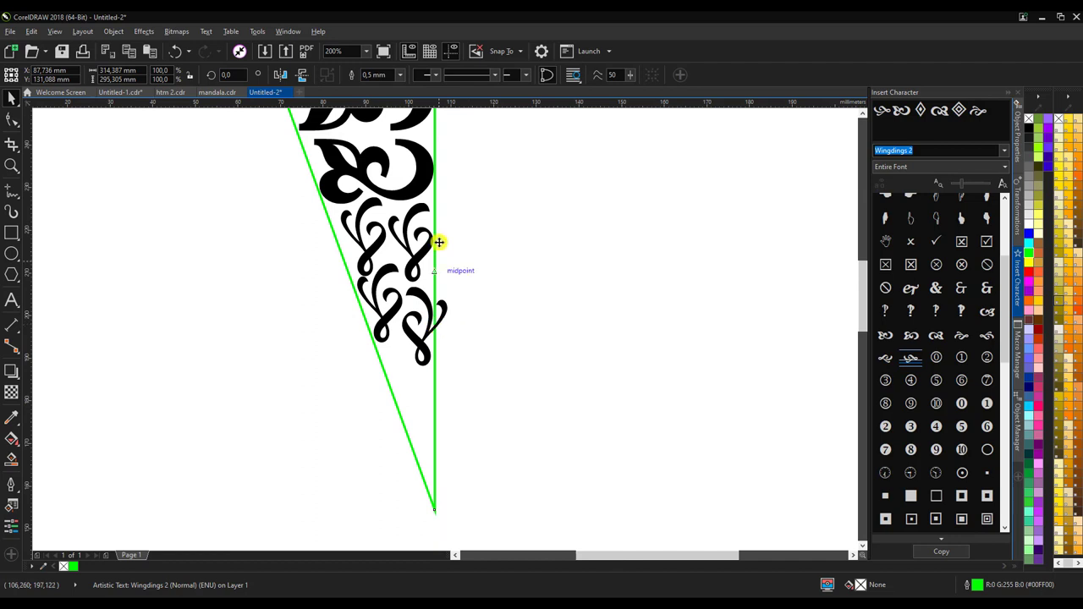
Place a concentric-diamond Wingdings 2 glyph, about 28.5 pt, just beneath the curling ornaments inside the wedge
click(493, 357)
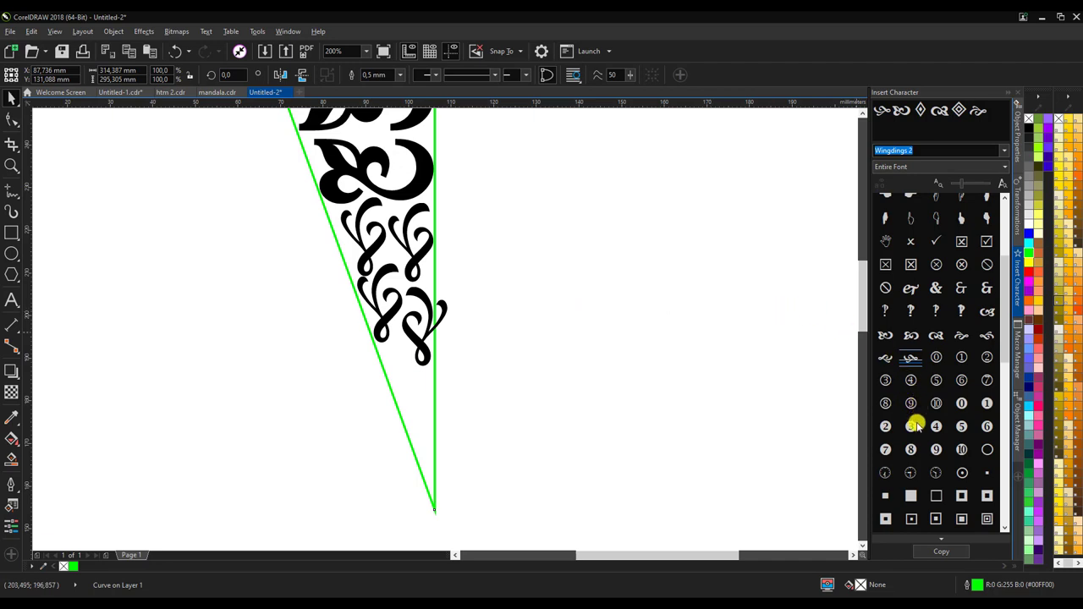
scroll(915, 342, down, 3)
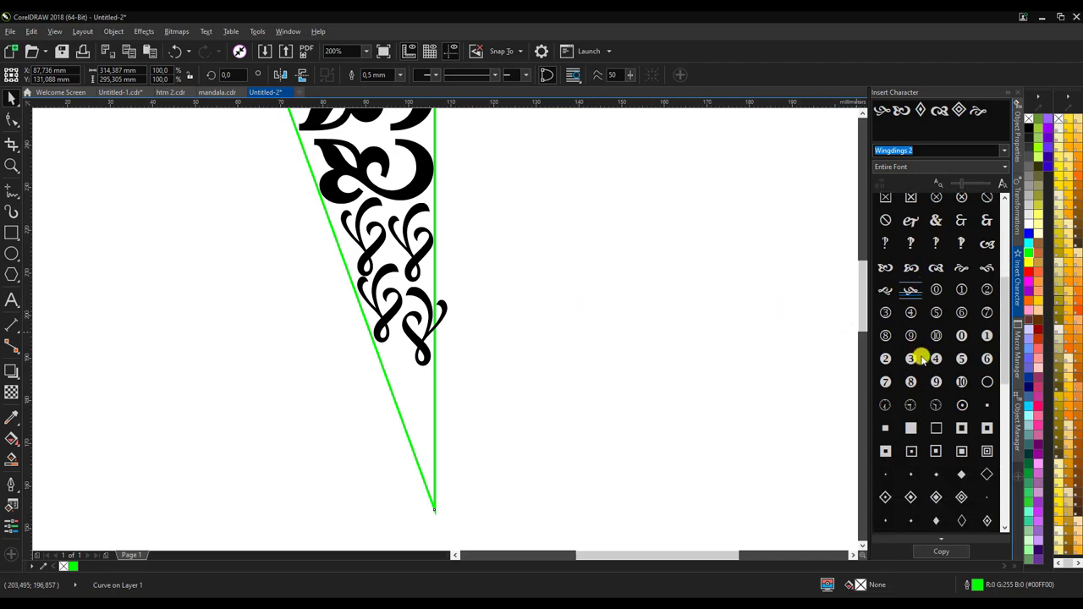
scroll(893, 443, down, 1)
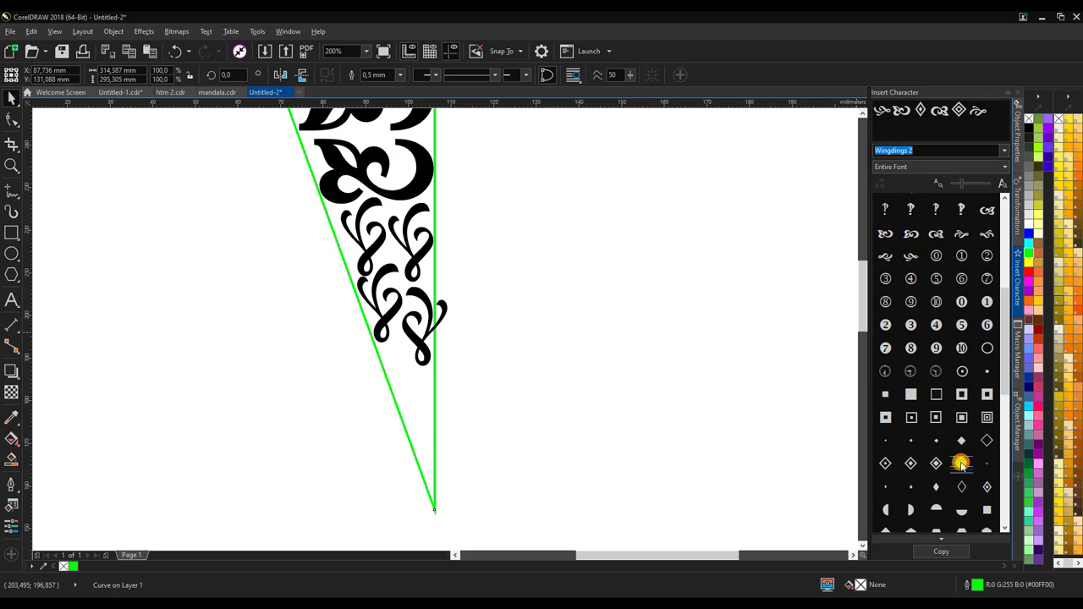
mouse_move(961, 463)
mouse_down()
mouse_move(430, 351)
mouse_move(484, 368)
mouse_move(561, 312)
mouse_up()
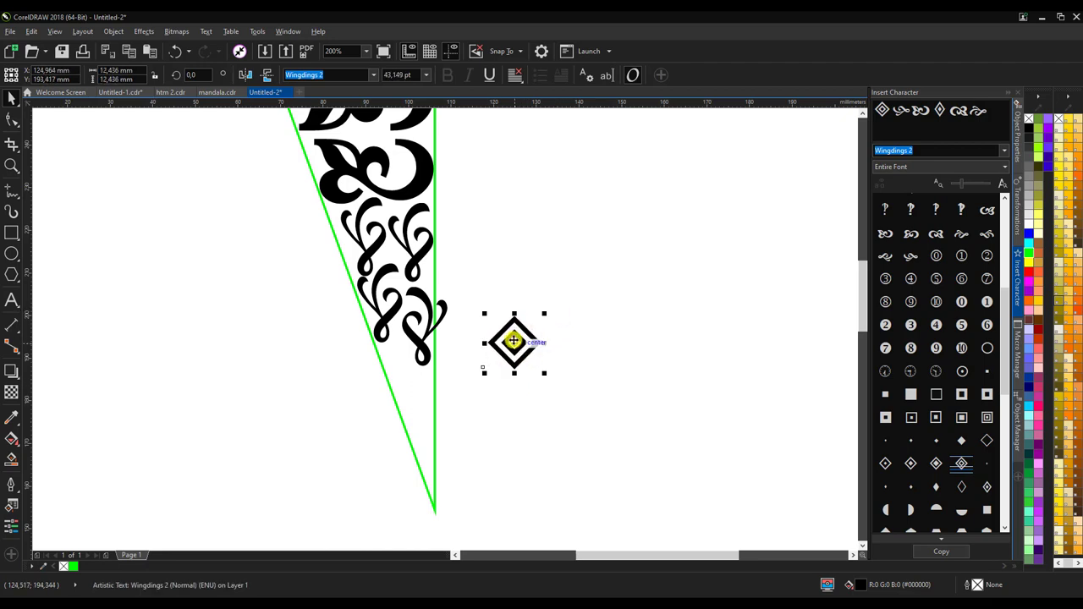
mouse_move(515, 342)
mouse_down()
mouse_move(392, 367)
mouse_move(485, 367)
mouse_move(504, 352)
mouse_move(398, 357)
mouse_up()
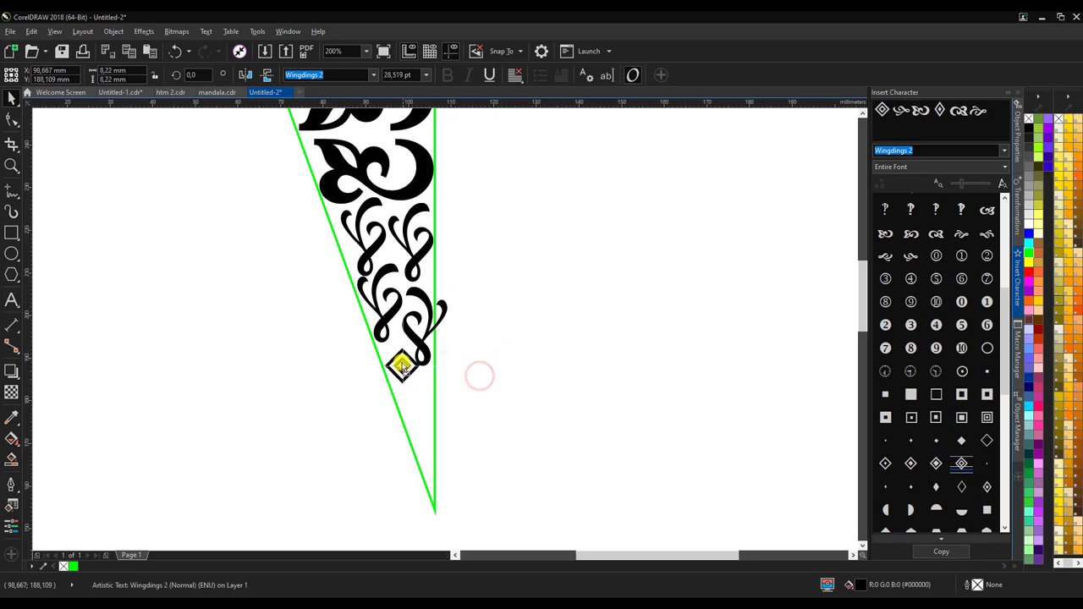
scroll(398, 356, up, 1)
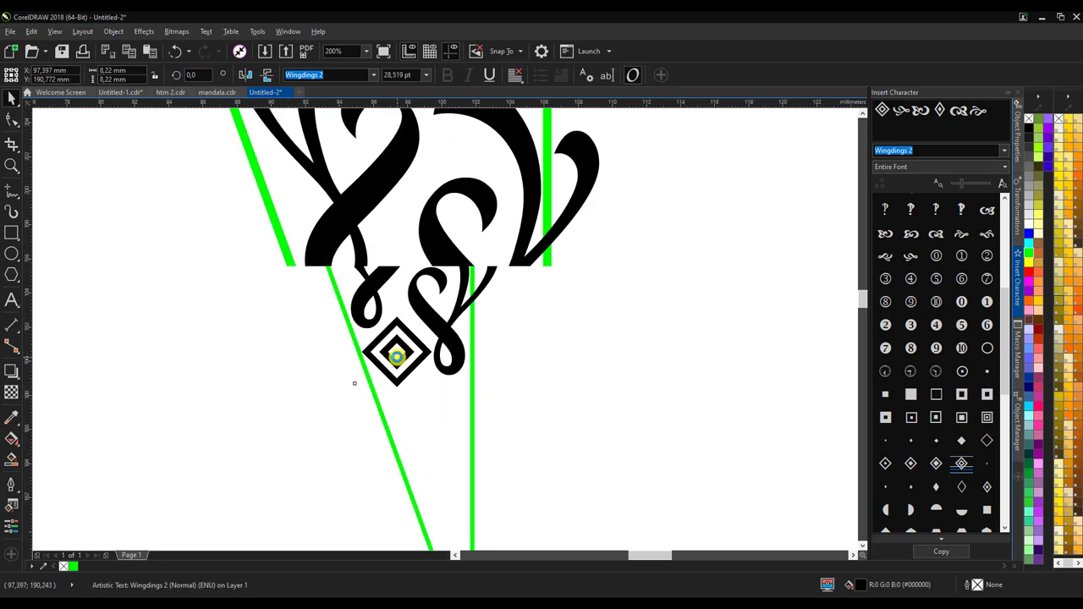
scroll(399, 352, up, 1)
drag(398, 346, 402, 335)
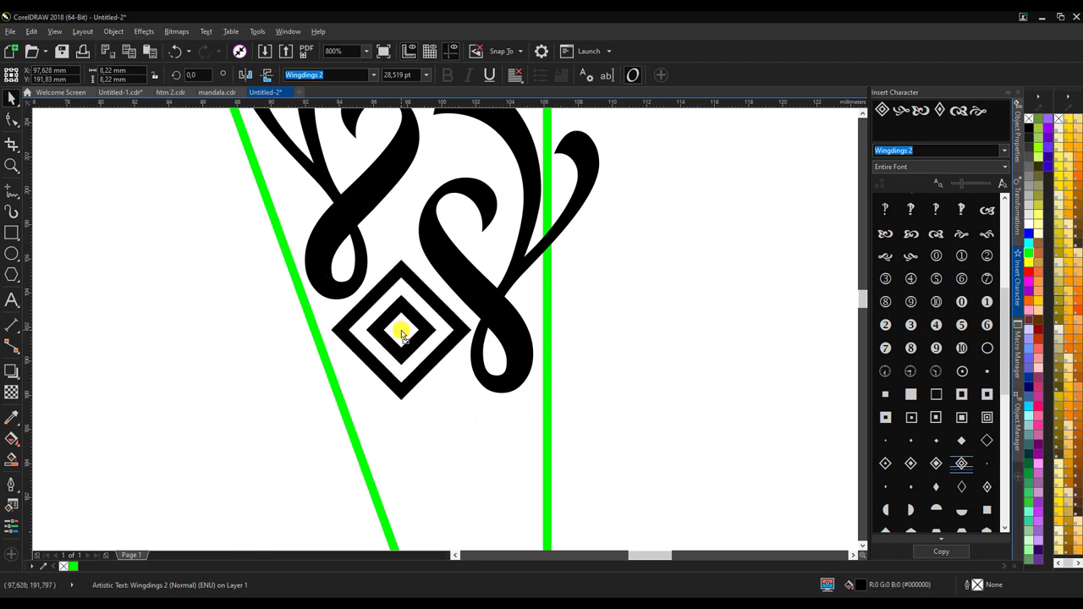
Draw a five-sided pentagon, about 40 mm wide, to the right of the green wedge
click(595, 352)
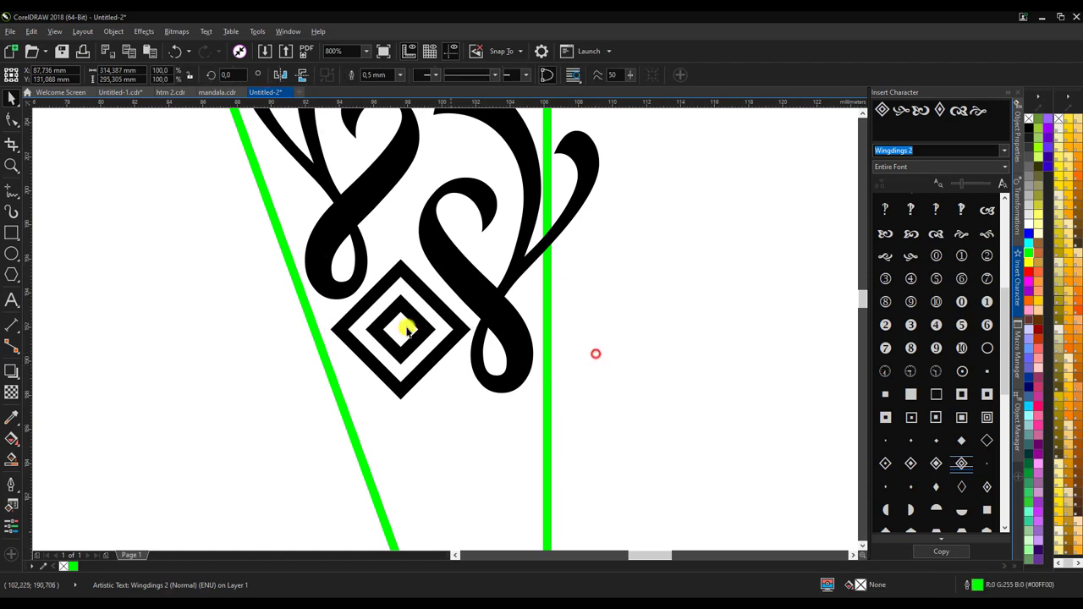
scroll(596, 354, down, 2)
scroll(396, 328, down, 4)
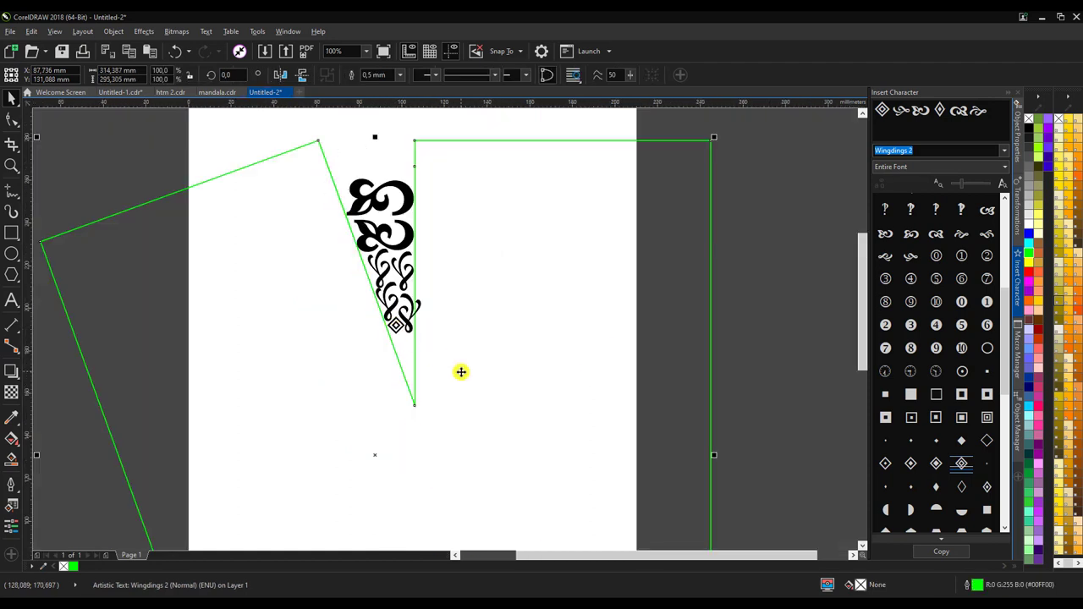
click(748, 305)
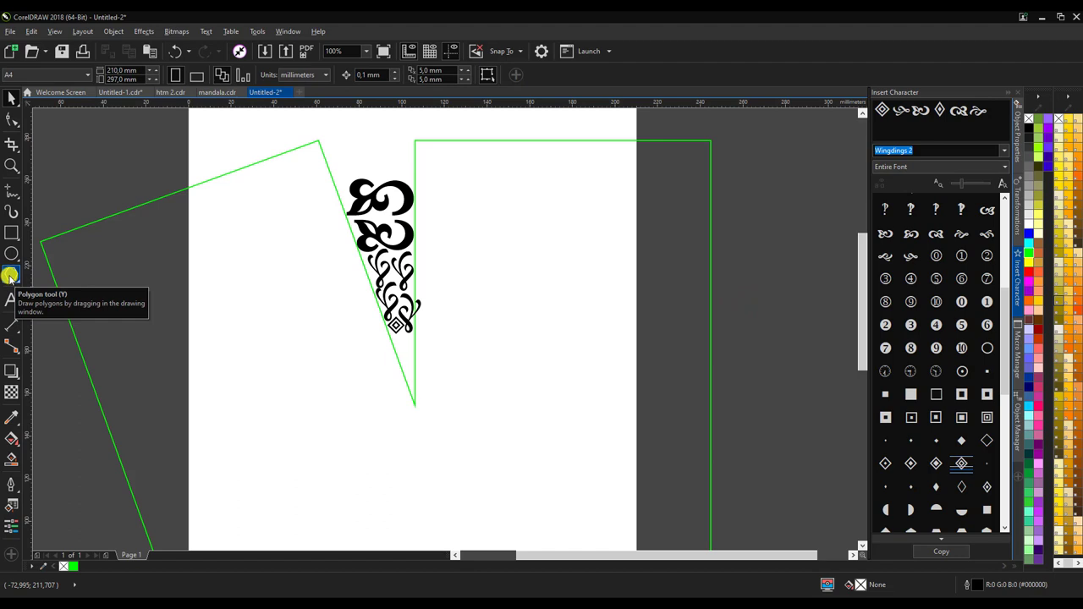
click(10, 275)
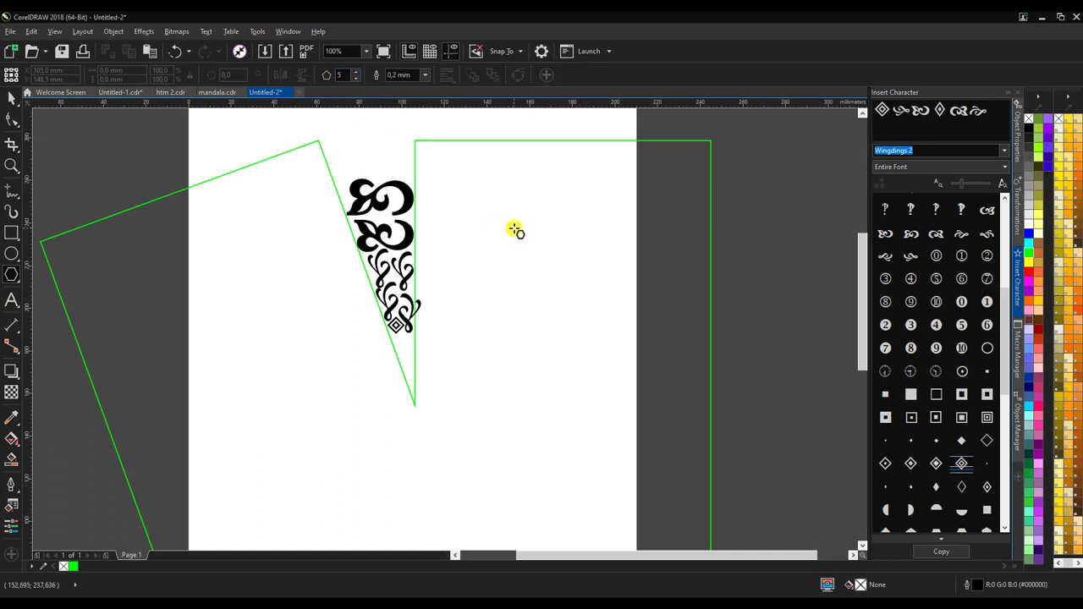
drag(515, 230, 568, 314)
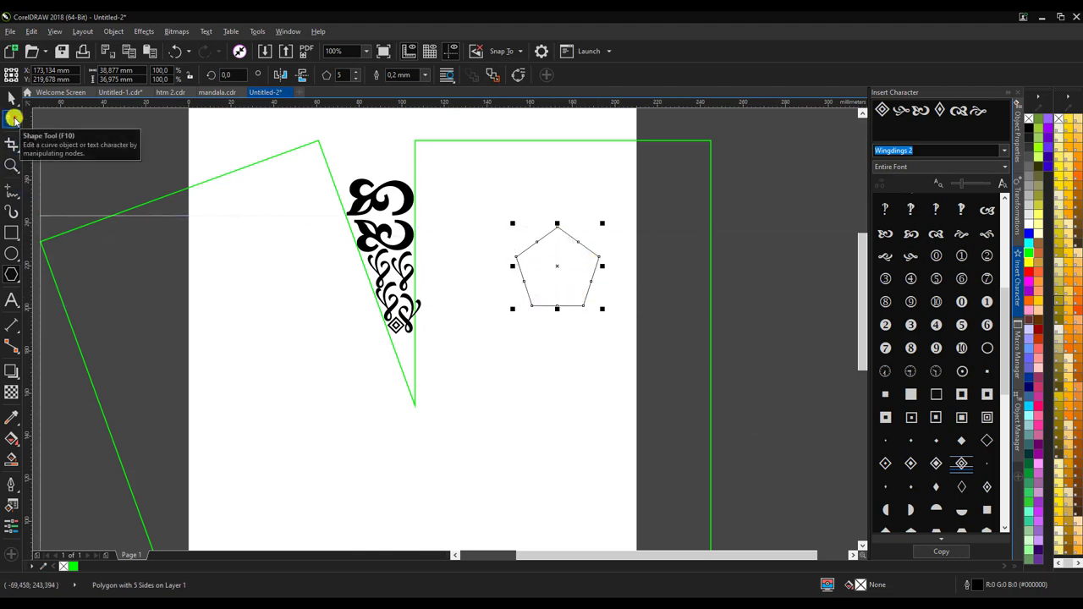
Drag the pentagon's nodes into a twisted pinwheel star and fill it solid black
click(13, 119)
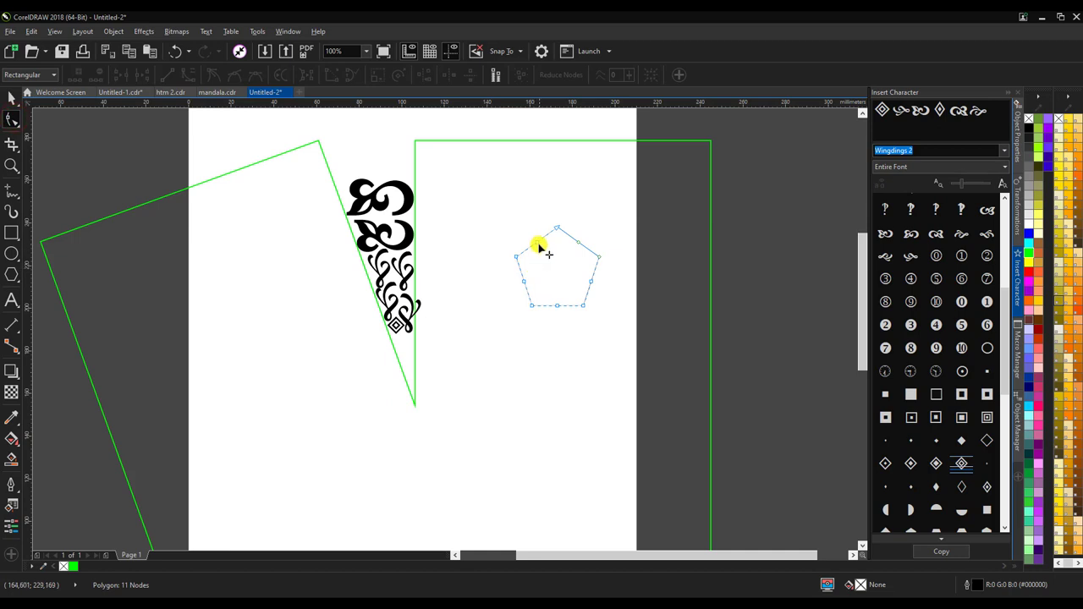
mouse_move(538, 245)
mouse_down()
mouse_move(552, 311)
mouse_move(538, 332)
mouse_move(550, 334)
mouse_up()
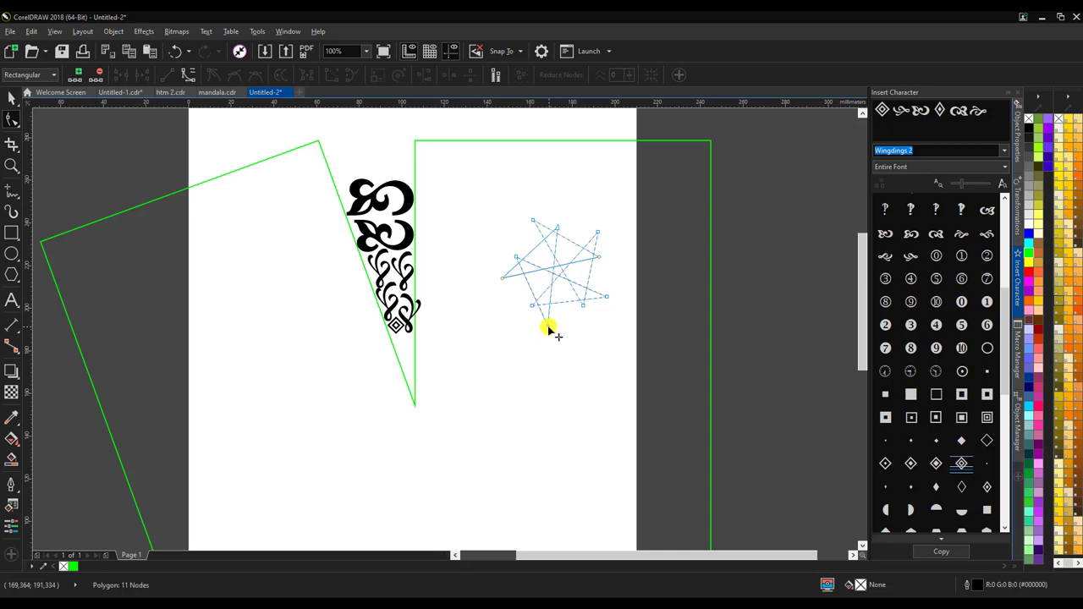
mouse_move(548, 330)
mouse_down()
mouse_move(502, 315)
mouse_move(527, 302)
mouse_move(506, 220)
mouse_move(565, 256)
mouse_move(542, 213)
mouse_up()
scroll(528, 303, up, 2)
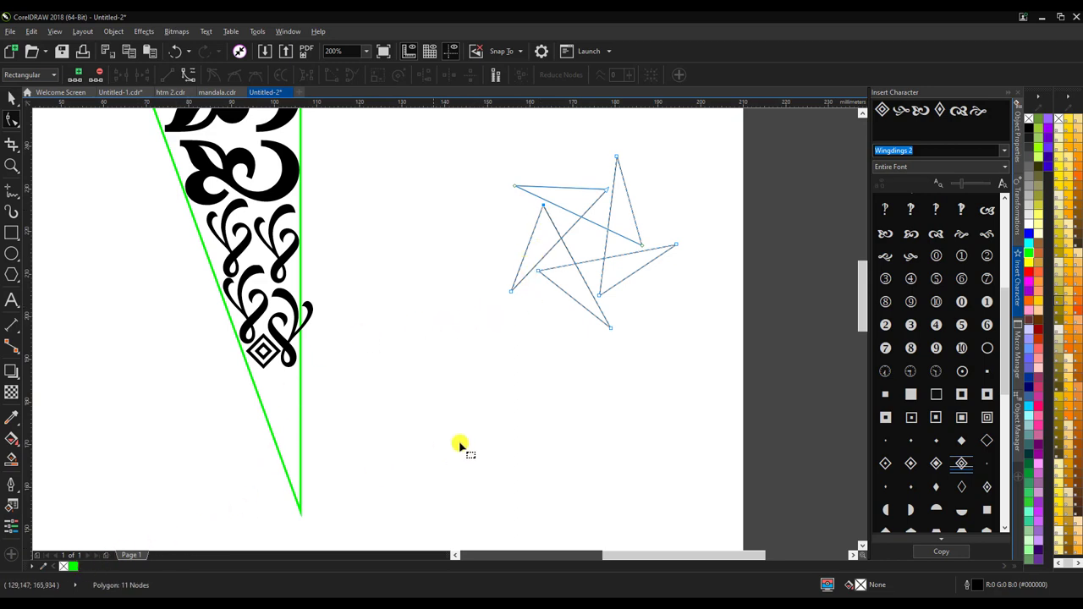
click(1029, 129)
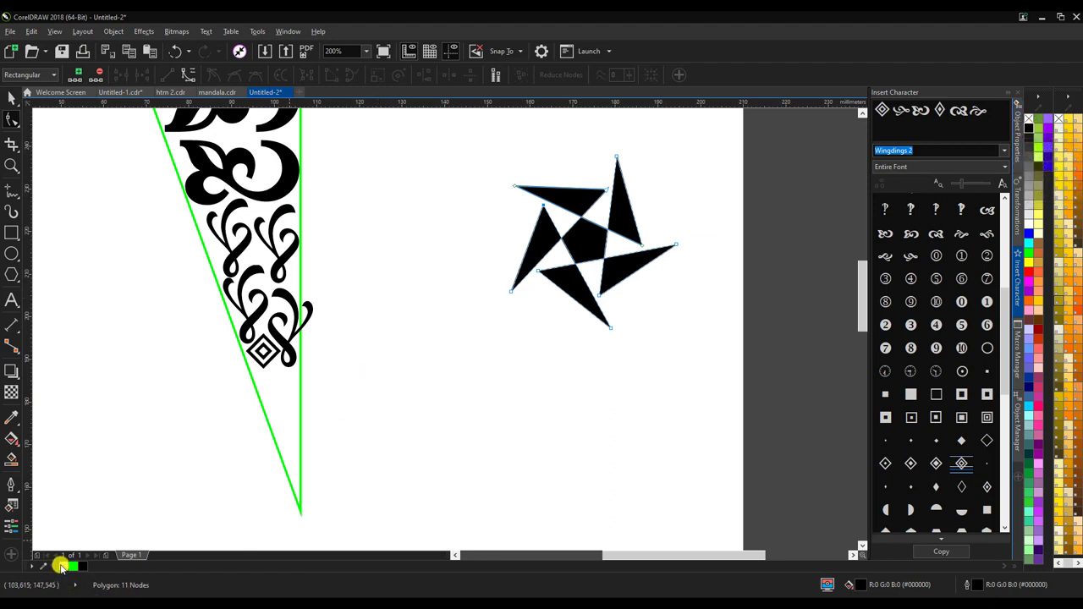
Remove the star's outline and move it down to the wedge's narrow tip below the diamond
right_click(61, 567)
click(11, 97)
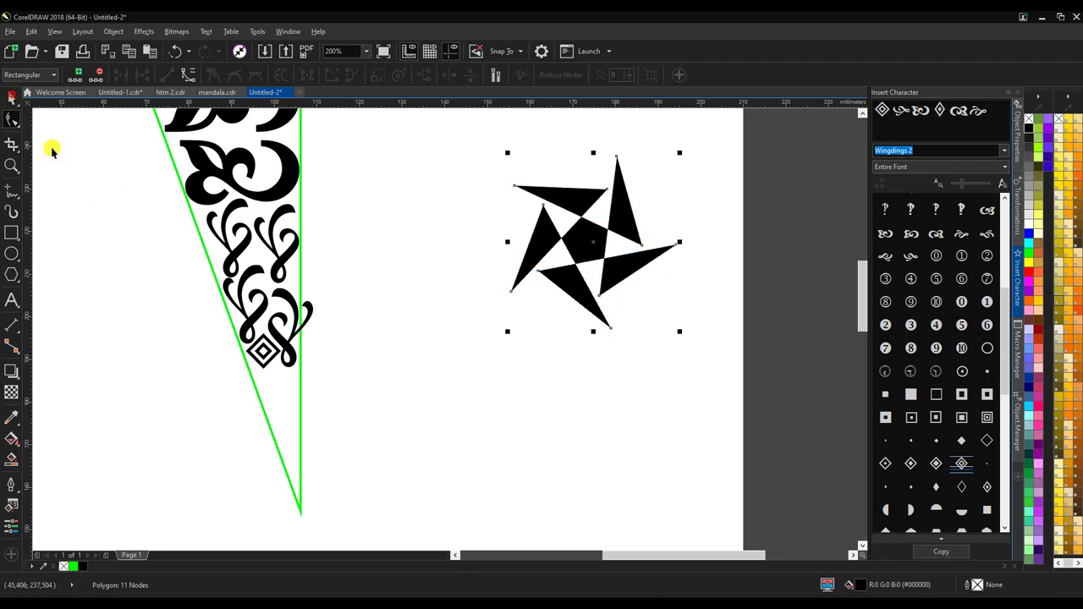
click(595, 243)
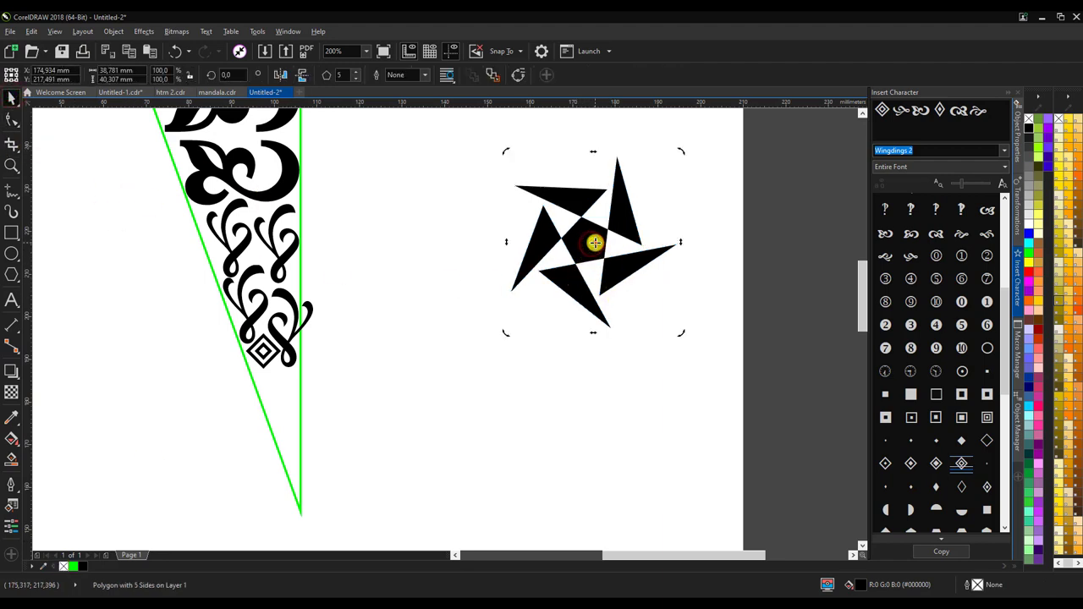
click(595, 243)
mouse_move(595, 245)
mouse_down()
mouse_move(455, 415)
mouse_move(306, 459)
mouse_move(273, 458)
mouse_up()
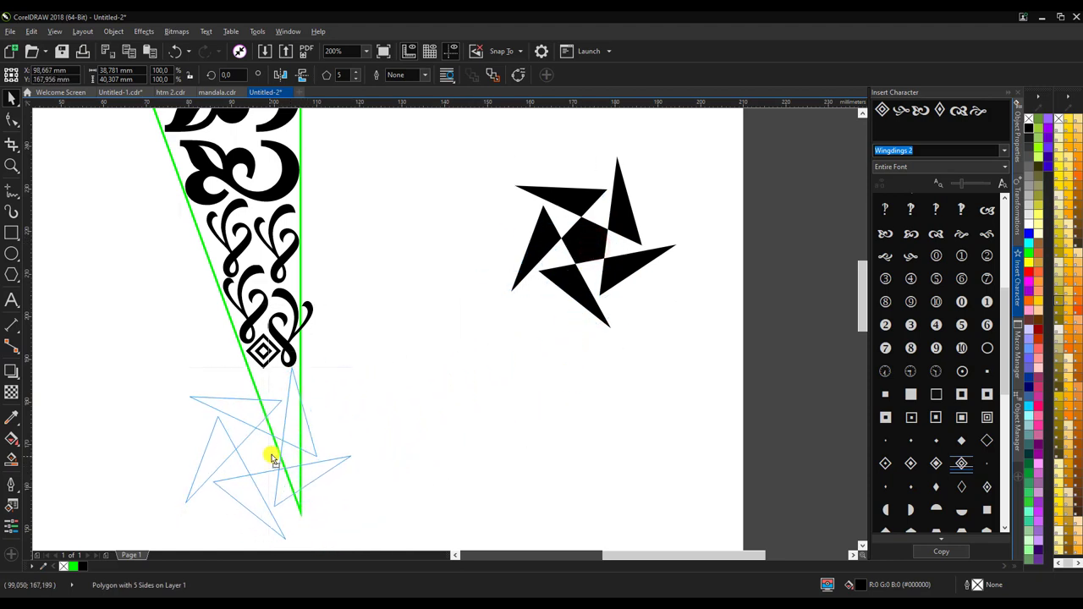
drag(272, 458, 273, 458)
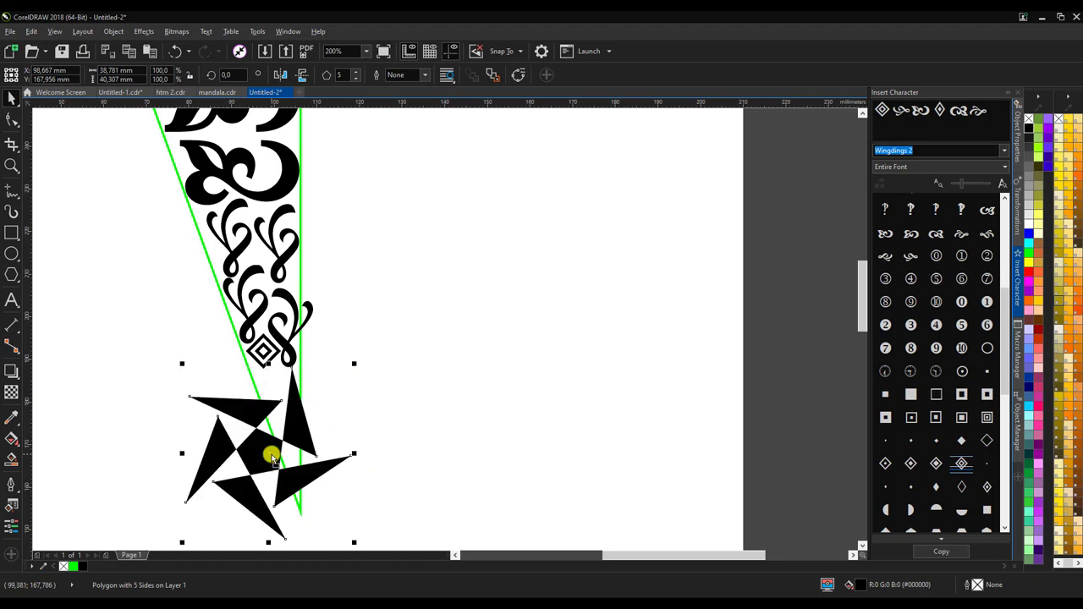
Fine-tune the star so it sits centred just under the diamond, then deselect it
scroll(270, 451, up, 2)
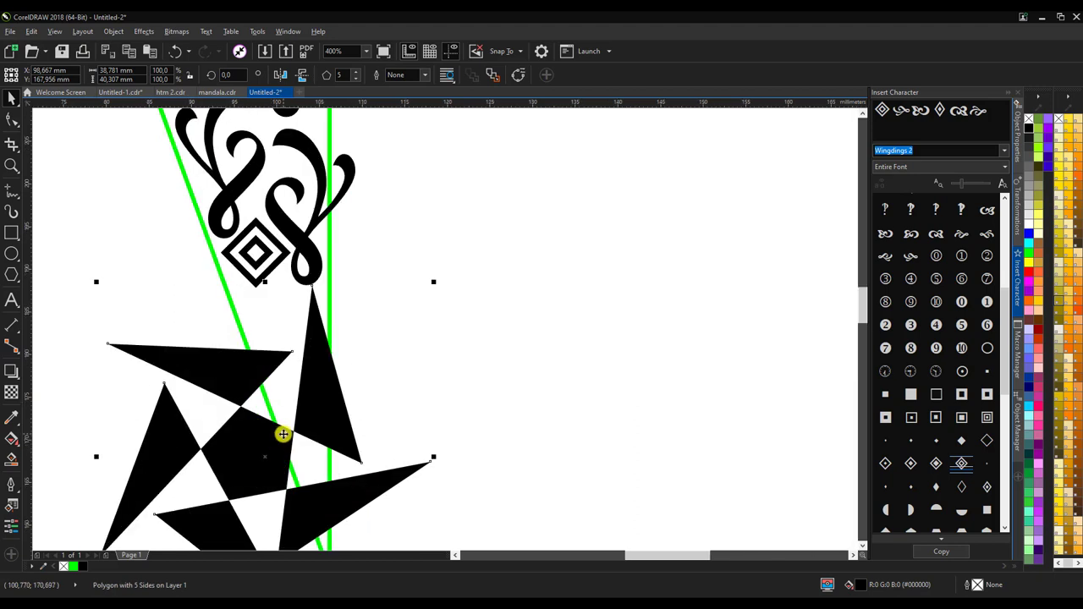
scroll(283, 434, down, 2)
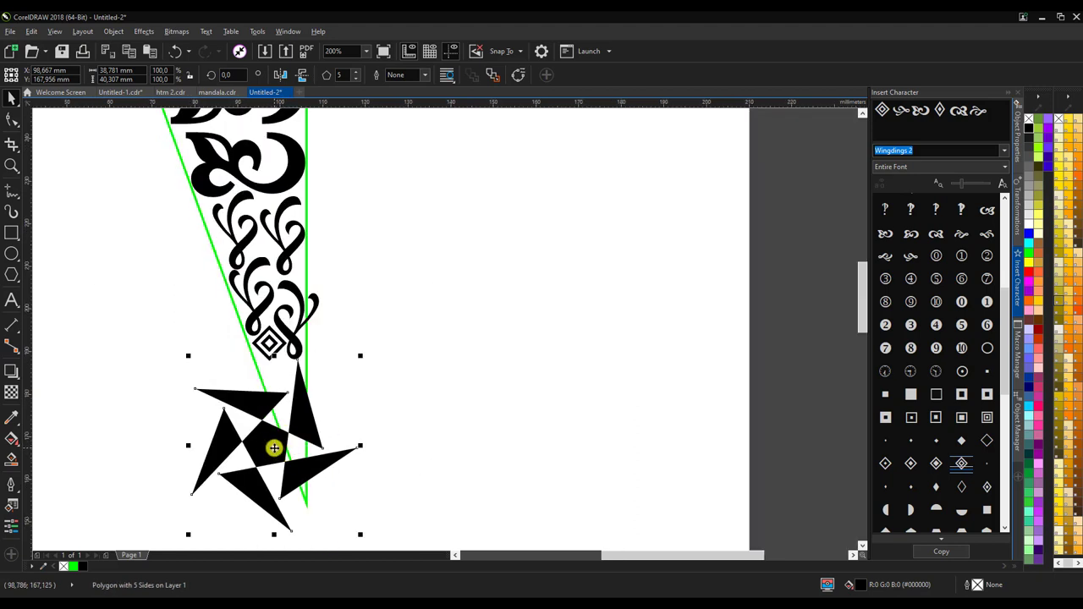
mouse_move(273, 446)
mouse_down()
mouse_move(336, 450)
mouse_move(254, 444)
mouse_up()
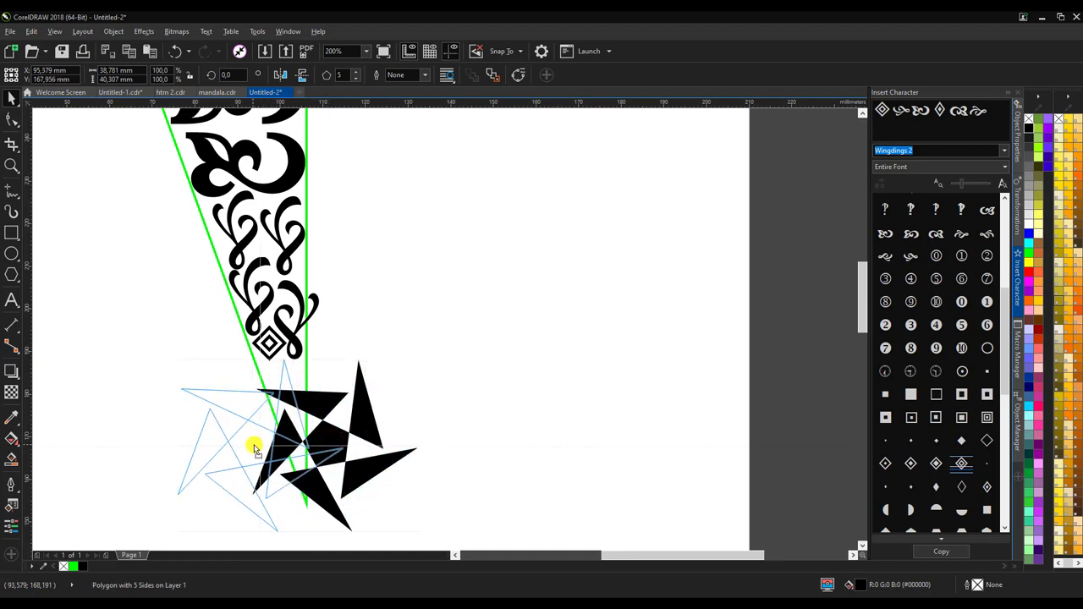
scroll(272, 410, up, 1)
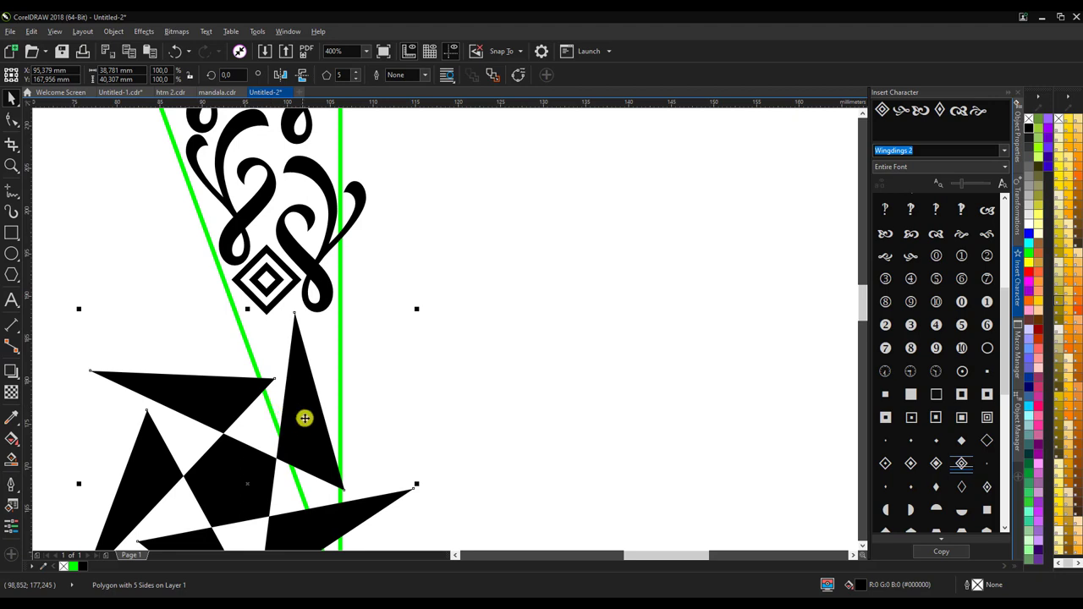
drag(304, 418, 301, 407)
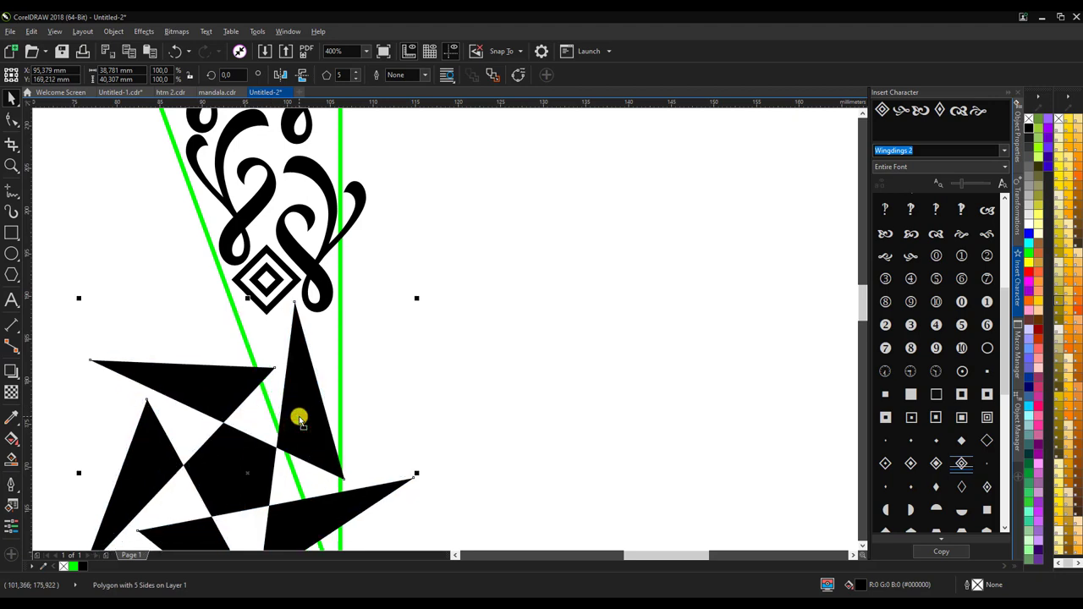
scroll(361, 372, down, 1)
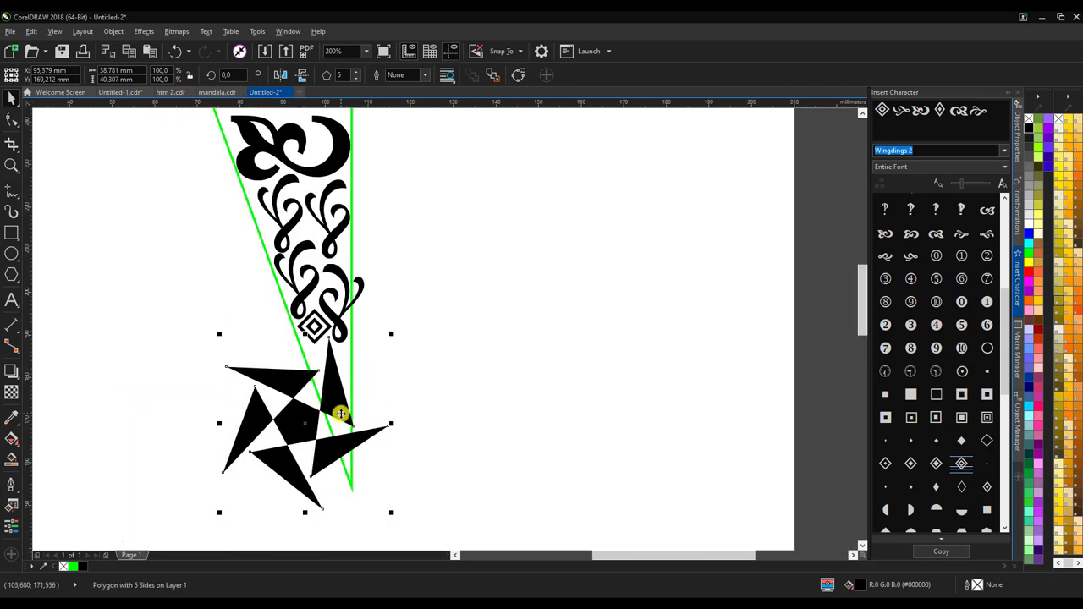
scroll(341, 411, up, 1)
scroll(310, 344, down, 1)
click(466, 429)
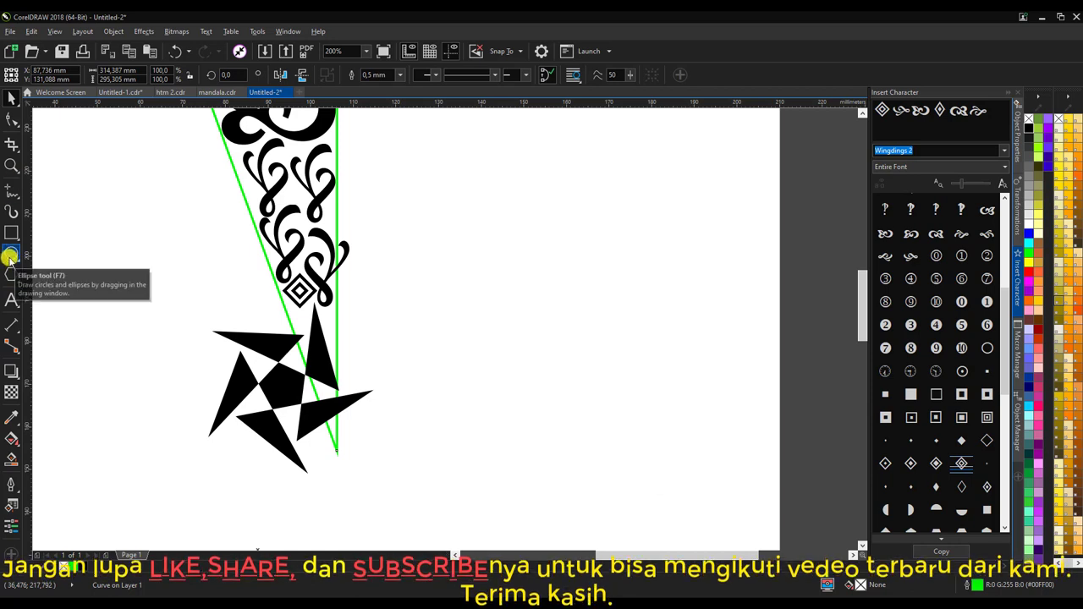
Draw a small circle about 8.22 mm across, fill it black, and move it near the star
click(10, 255)
mouse_move(441, 338)
mouse_down()
mouse_move(487, 385)
mouse_move(480, 373)
mouse_up()
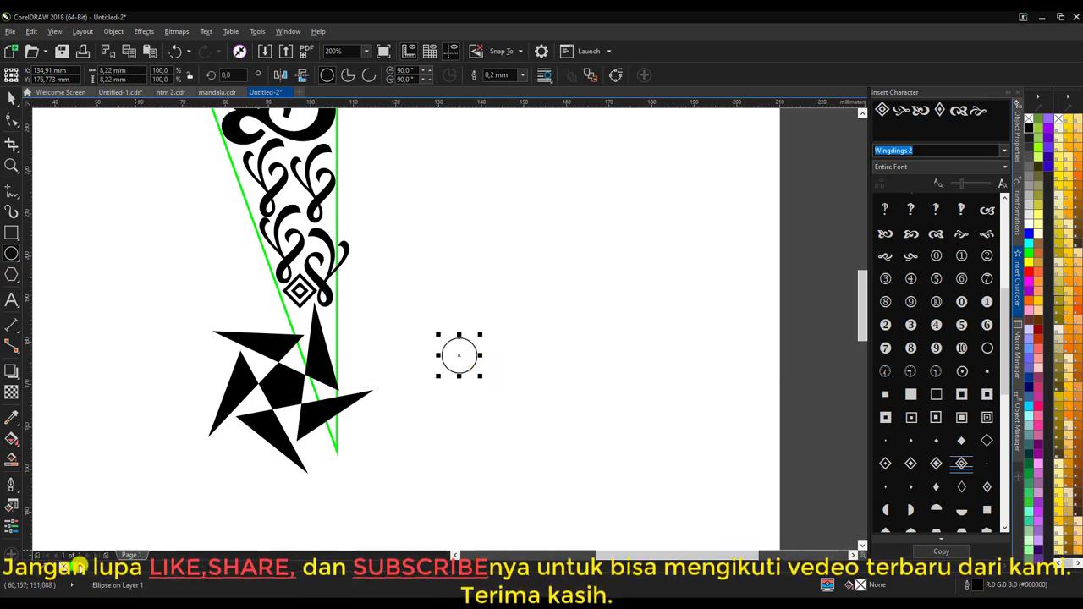
click(77, 566)
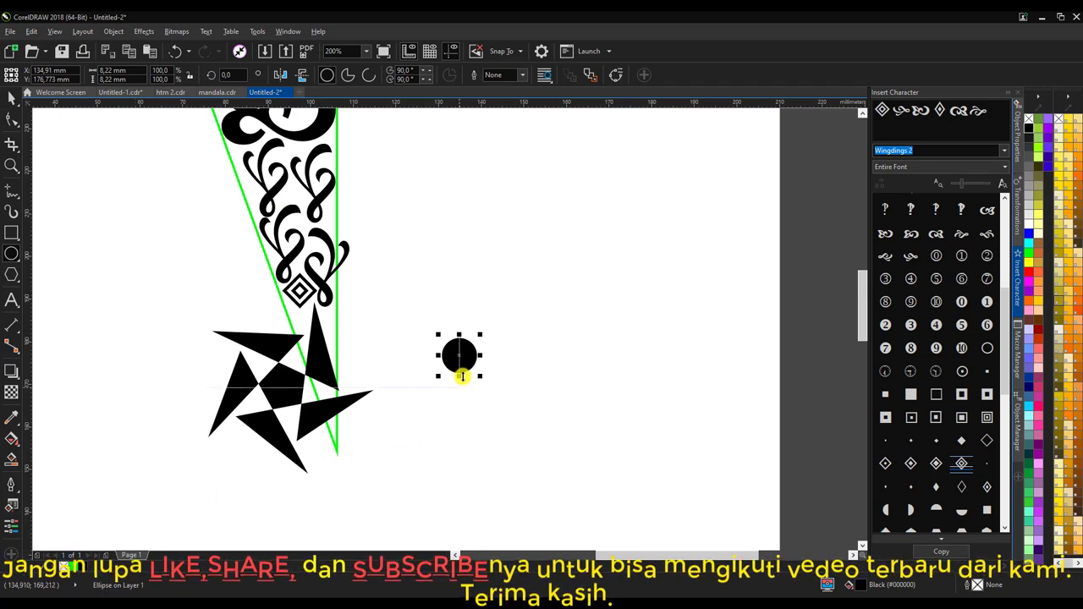
drag(460, 356, 337, 453)
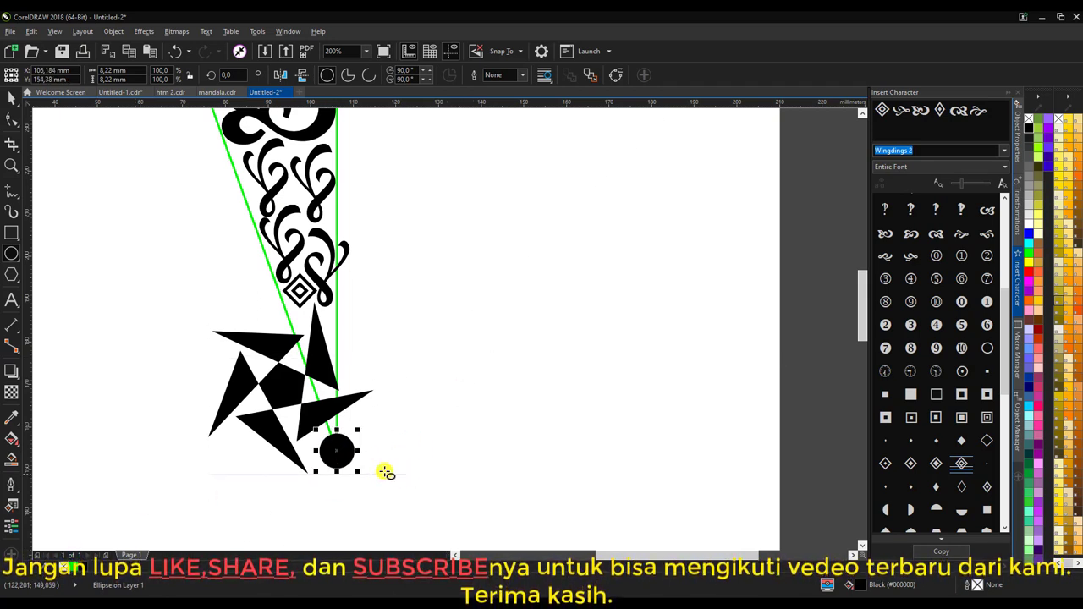
Position the black dot precisely on the wedge's pointed tip, just below the star
scroll(373, 467, up, 2)
click(279, 407)
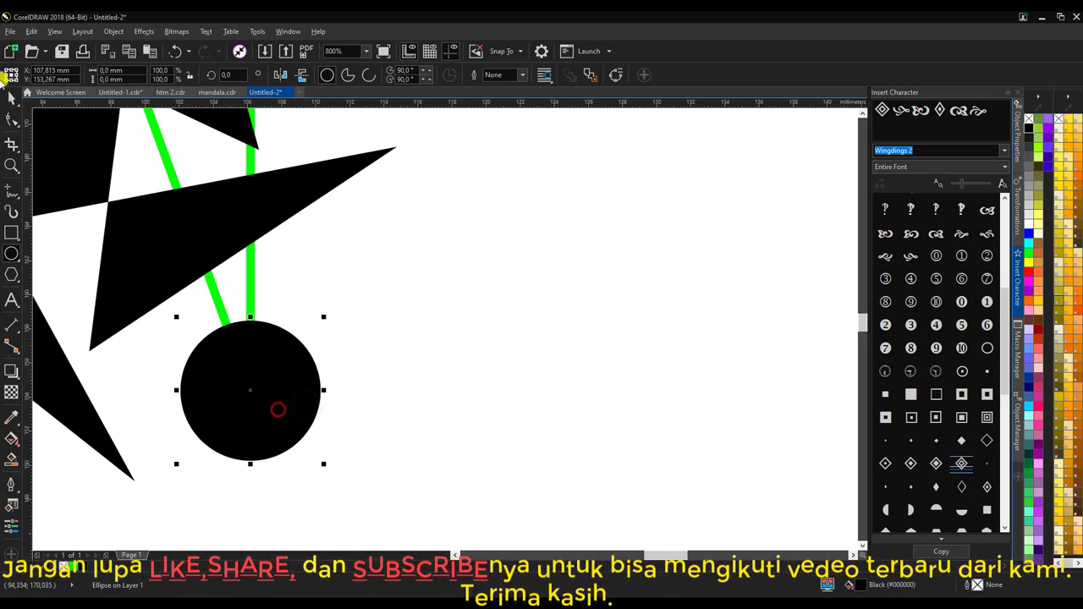
mouse_move(276, 375)
mouse_down()
mouse_move(584, 408)
mouse_move(249, 398)
mouse_move(437, 449)
mouse_move(266, 420)
mouse_move(569, 482)
mouse_move(253, 413)
mouse_up()
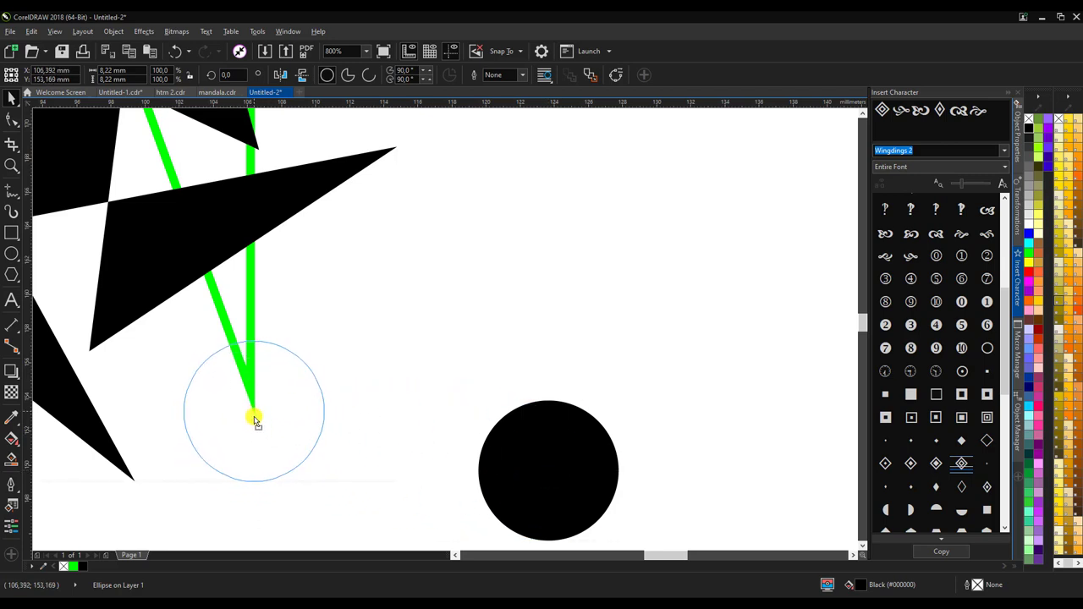
drag(252, 413, 255, 415)
scroll(463, 435, down, 2)
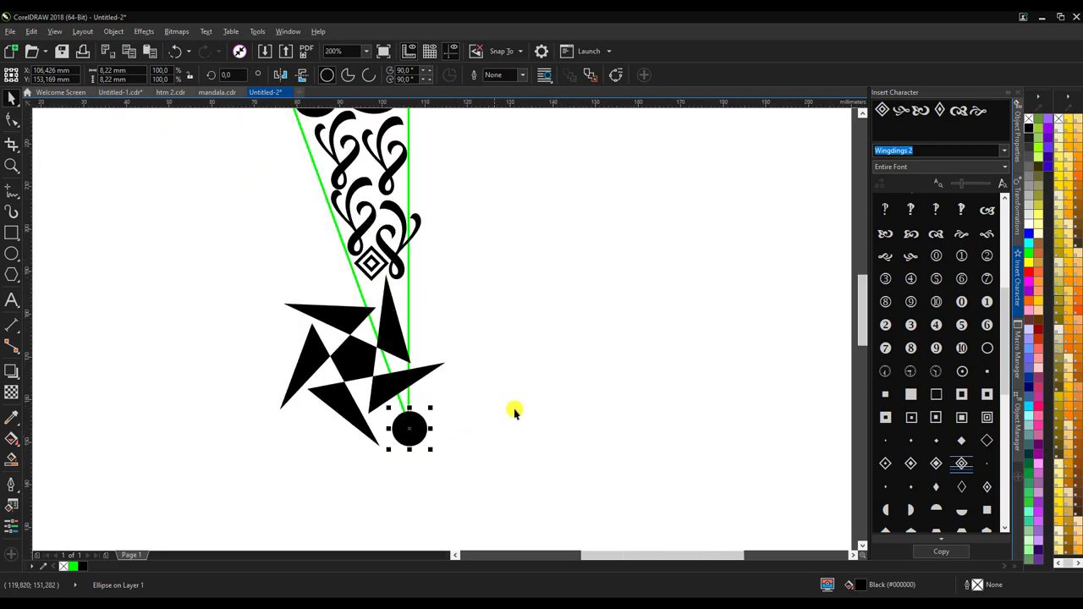
key(Tab)
scroll(297, 405, down, 1)
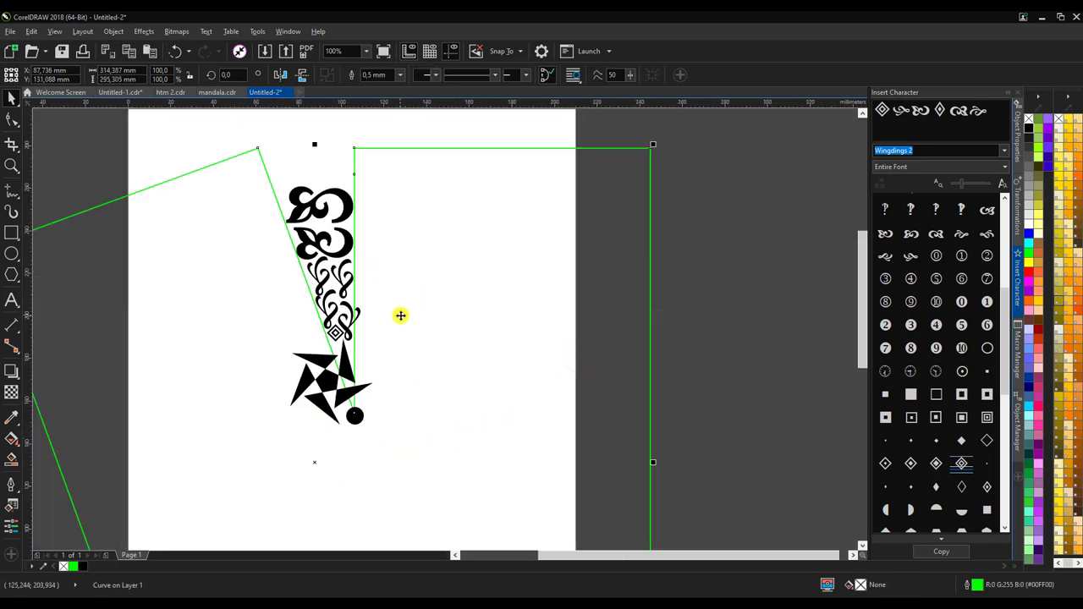
scroll(400, 316, down, 1)
Draw a straight horizontal line, about 61 mm long with a 1.0 mm outline, across the wedge's upper part
scroll(371, 237, up, 2)
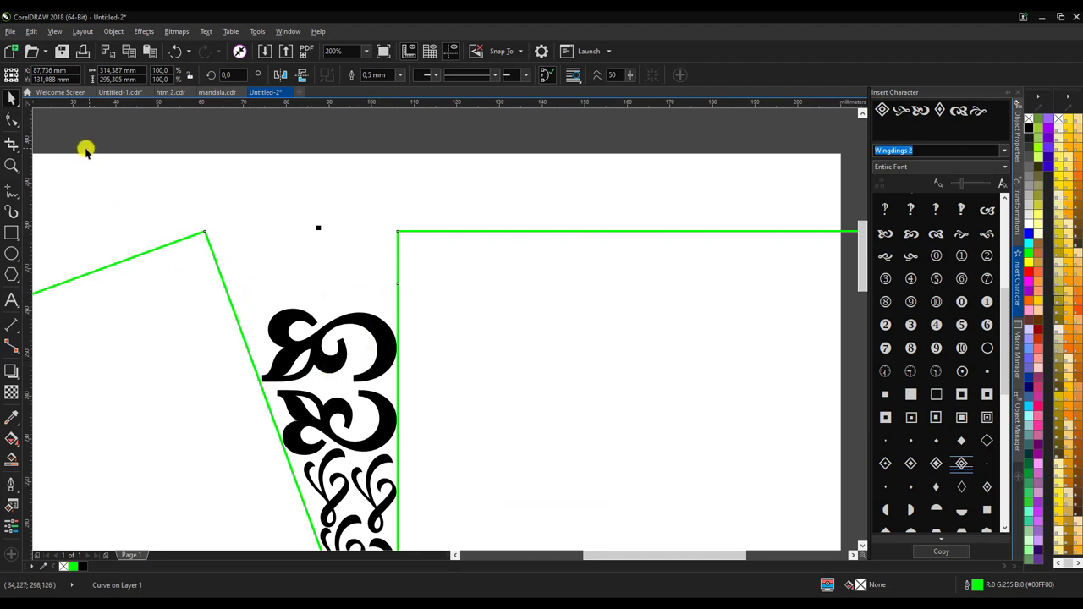
click(11, 192)
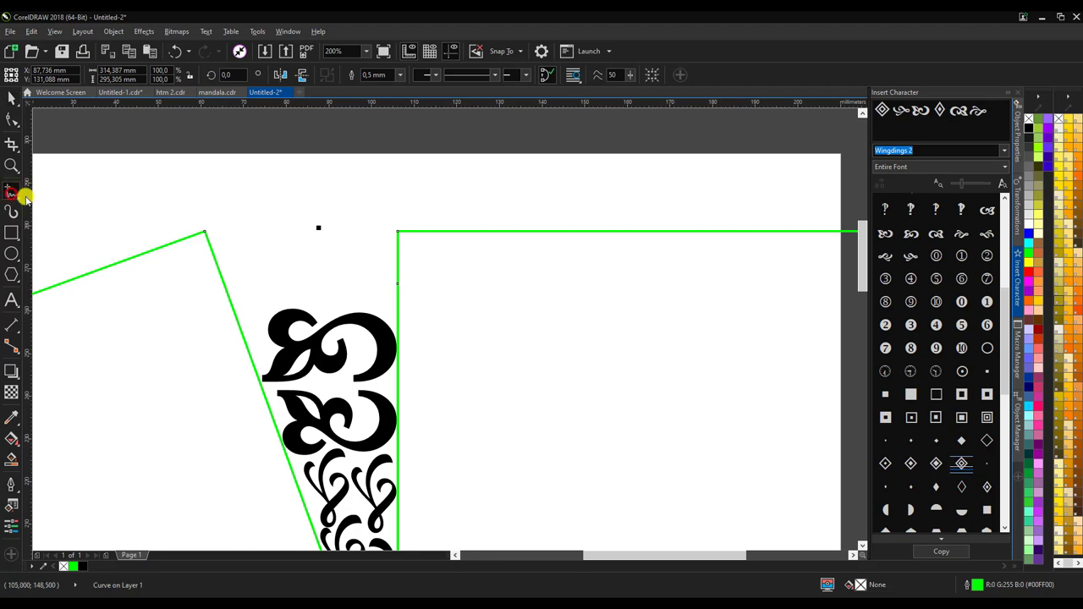
click(195, 279)
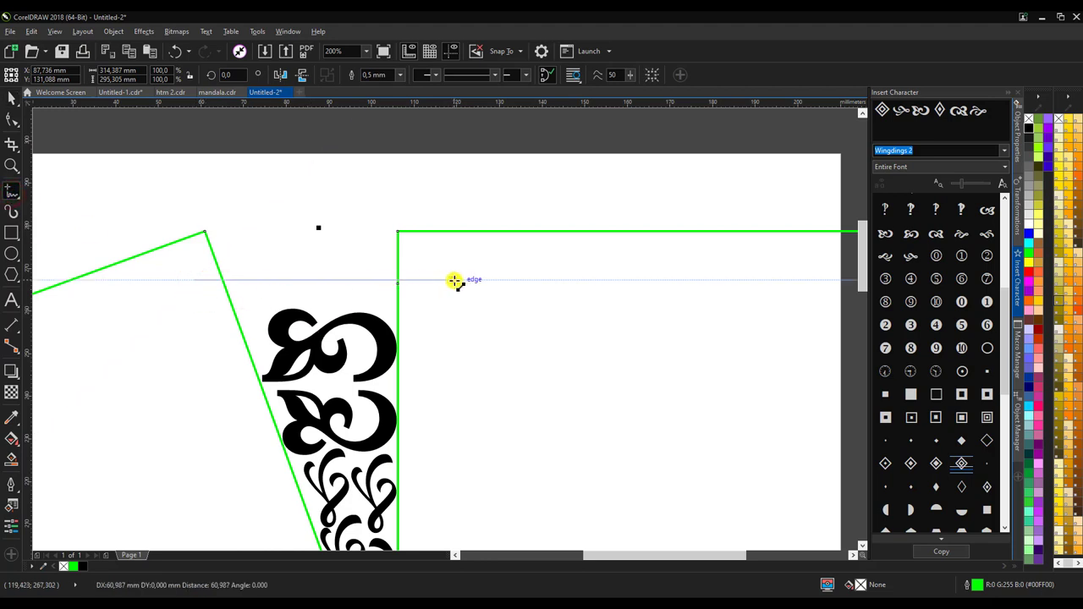
click(455, 281)
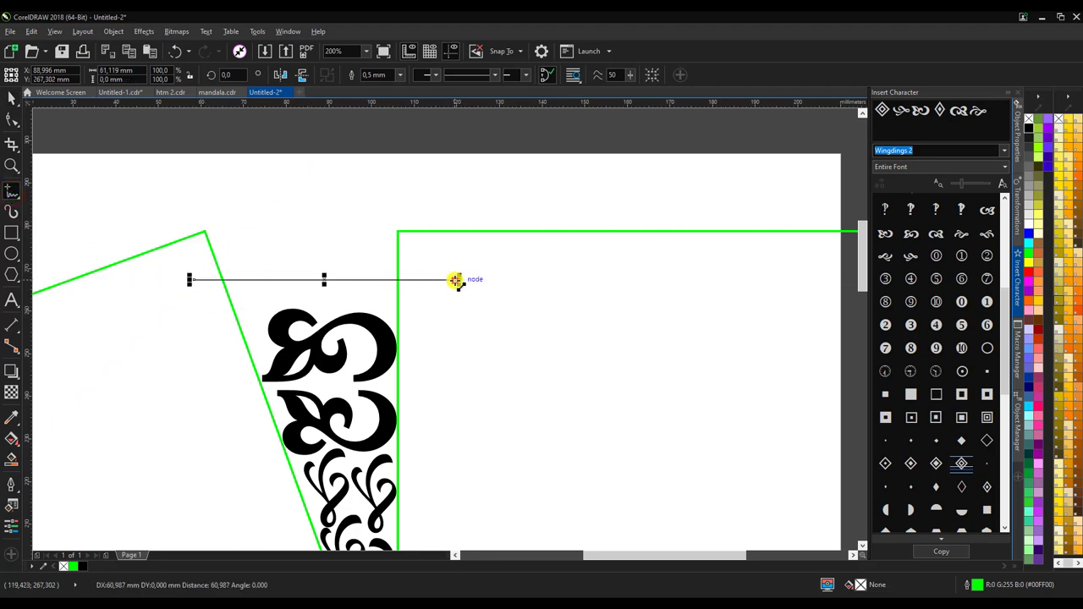
click(404, 77)
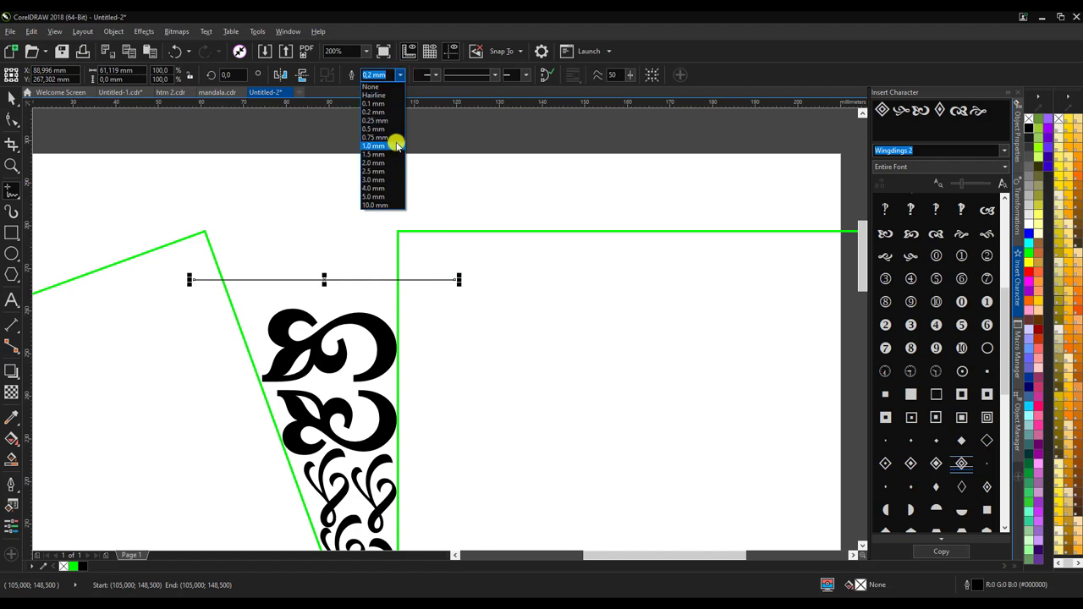
click(376, 145)
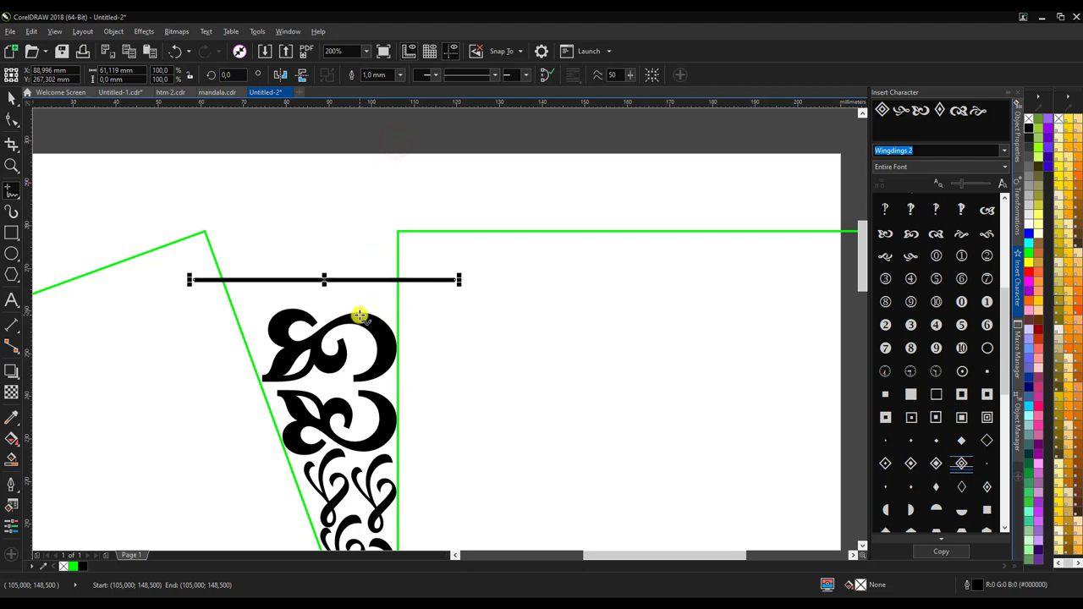
click(12, 122)
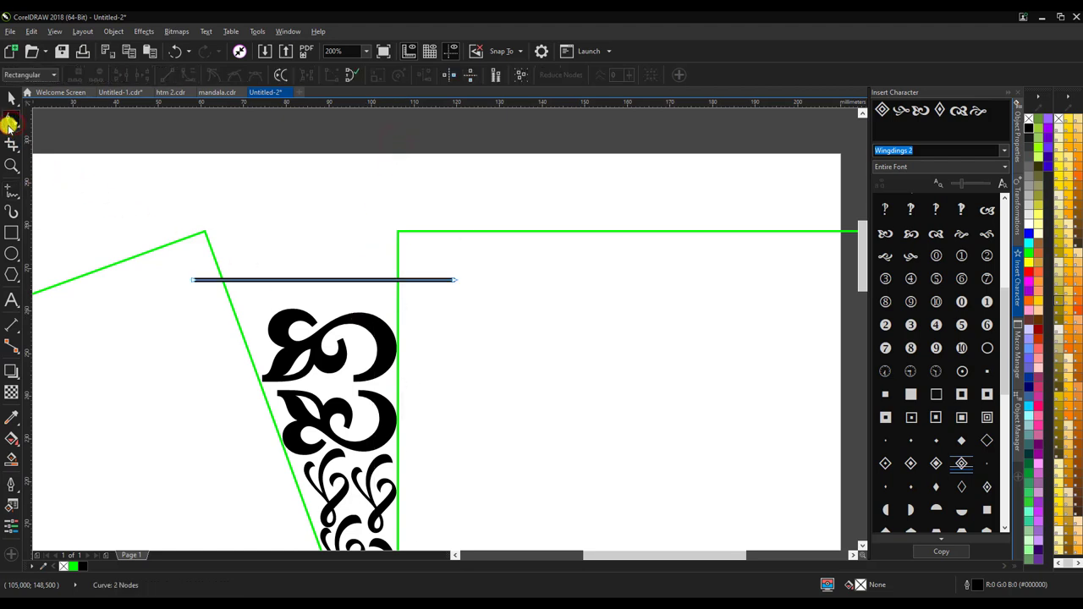
Convert the straight line to a curve and bend it into an arc pulled in toward the wedge
right_click(315, 281)
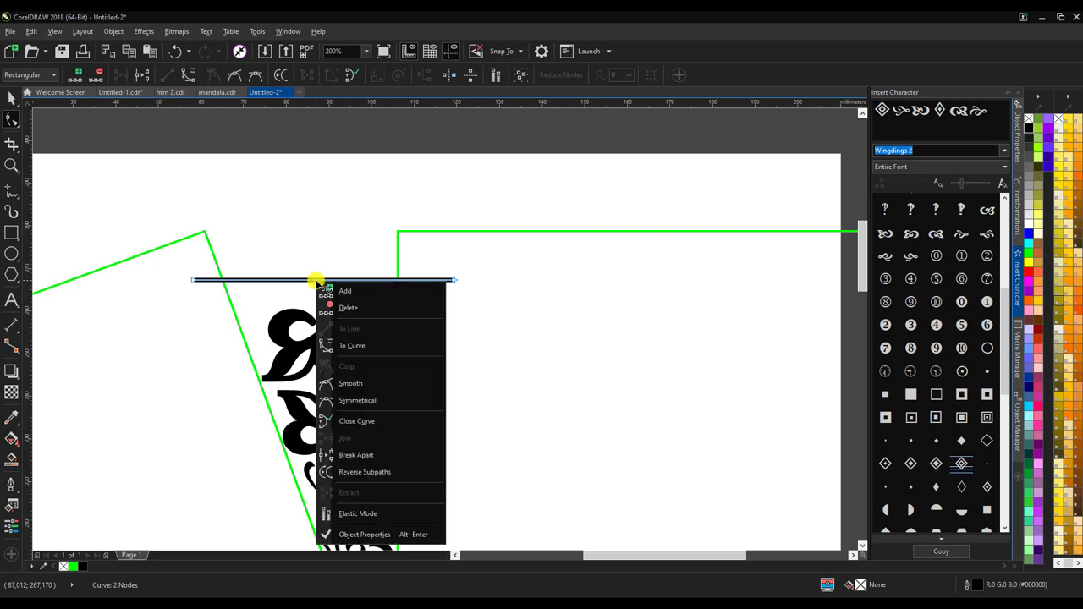
click(386, 345)
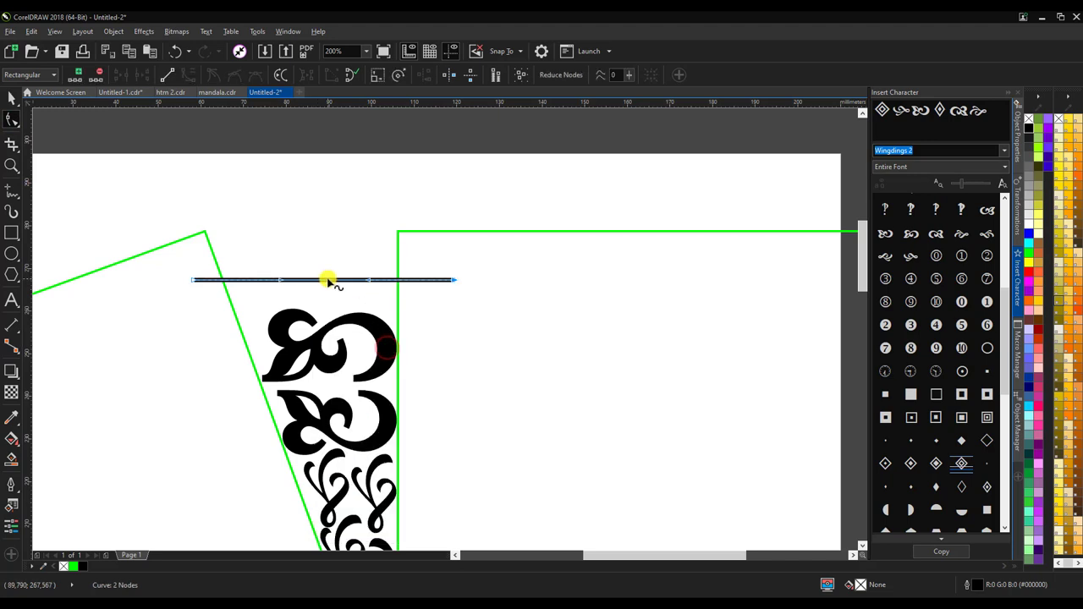
drag(327, 280, 321, 253)
drag(195, 278, 216, 323)
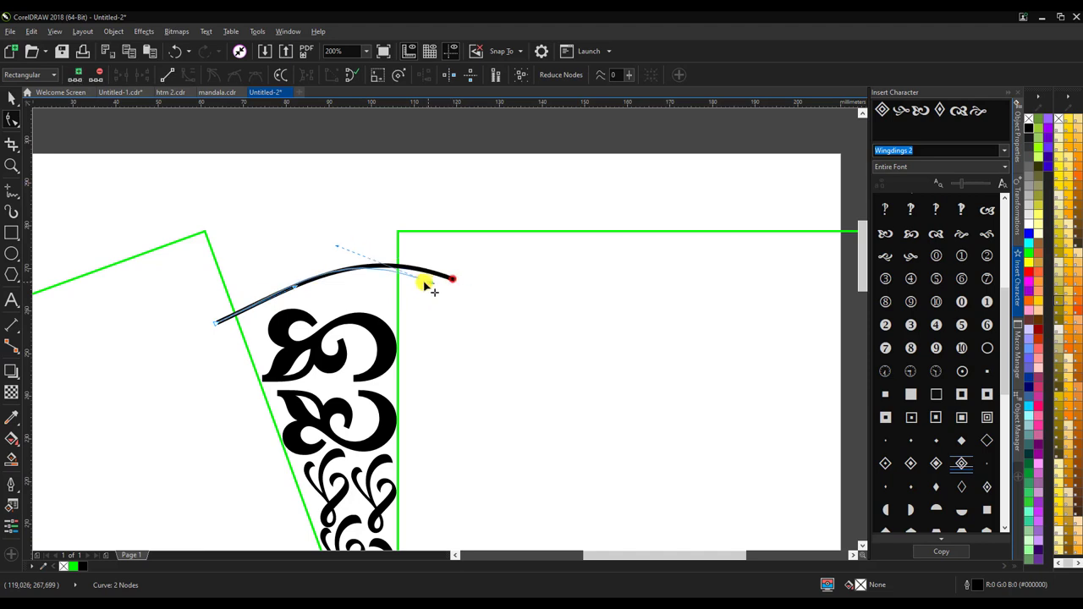
drag(452, 281, 406, 279)
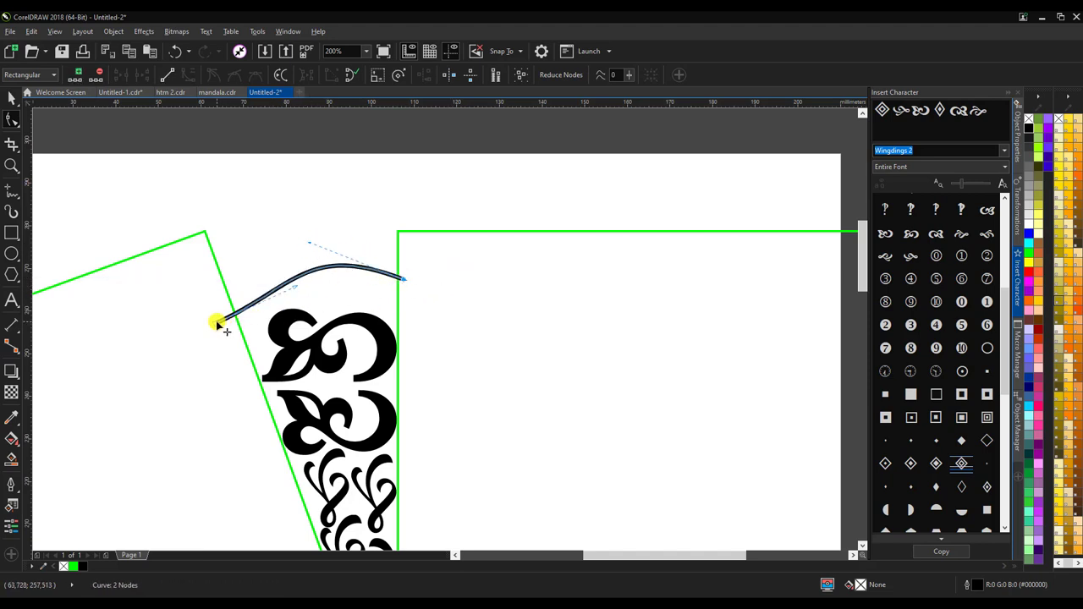
Fit the curve's ends onto the wedge's top-left corner and upright edge, shaping a gentle S
drag(218, 322, 218, 269)
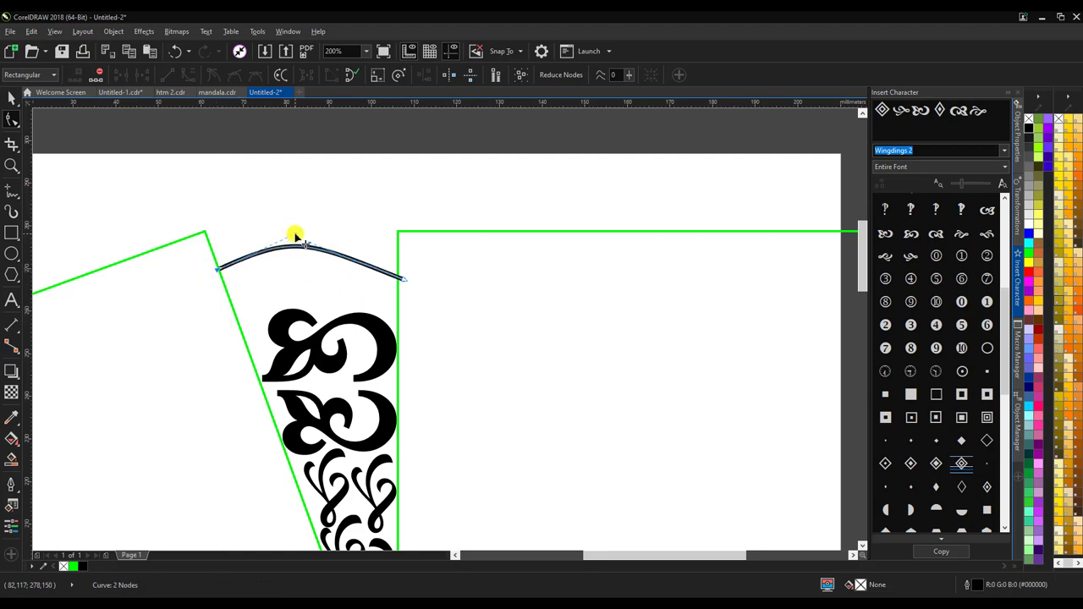
mouse_move(296, 244)
mouse_down()
mouse_move(298, 288)
mouse_move(279, 309)
mouse_up()
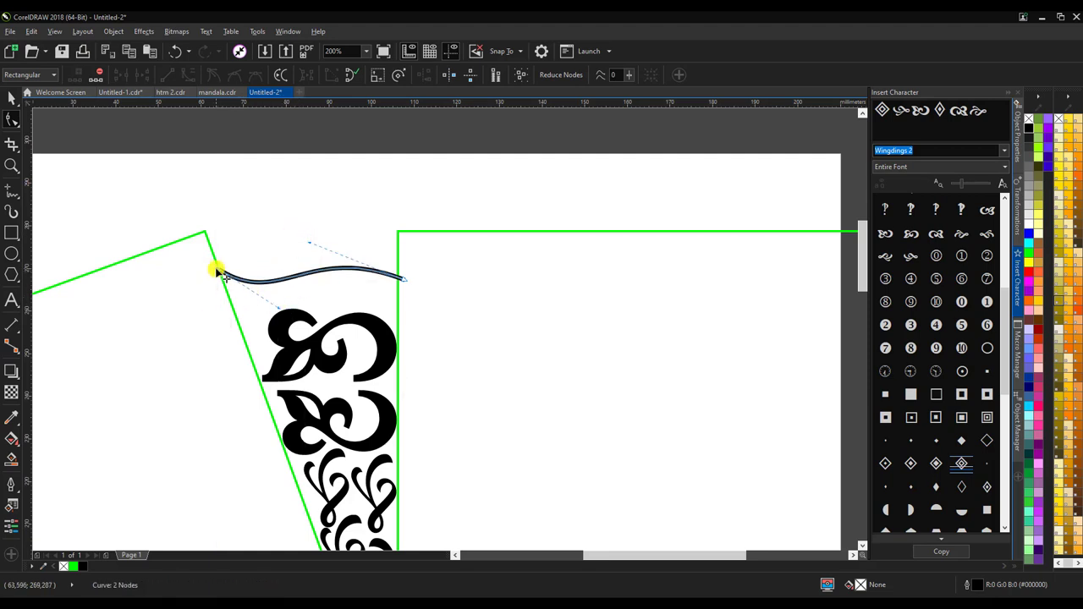
drag(218, 269, 208, 239)
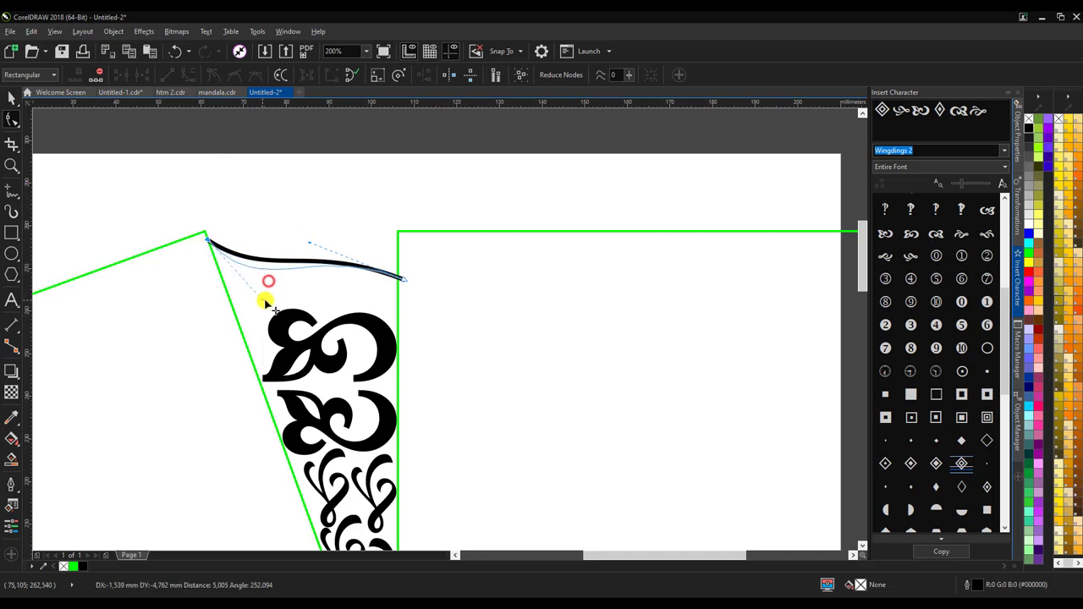
drag(269, 281, 256, 312)
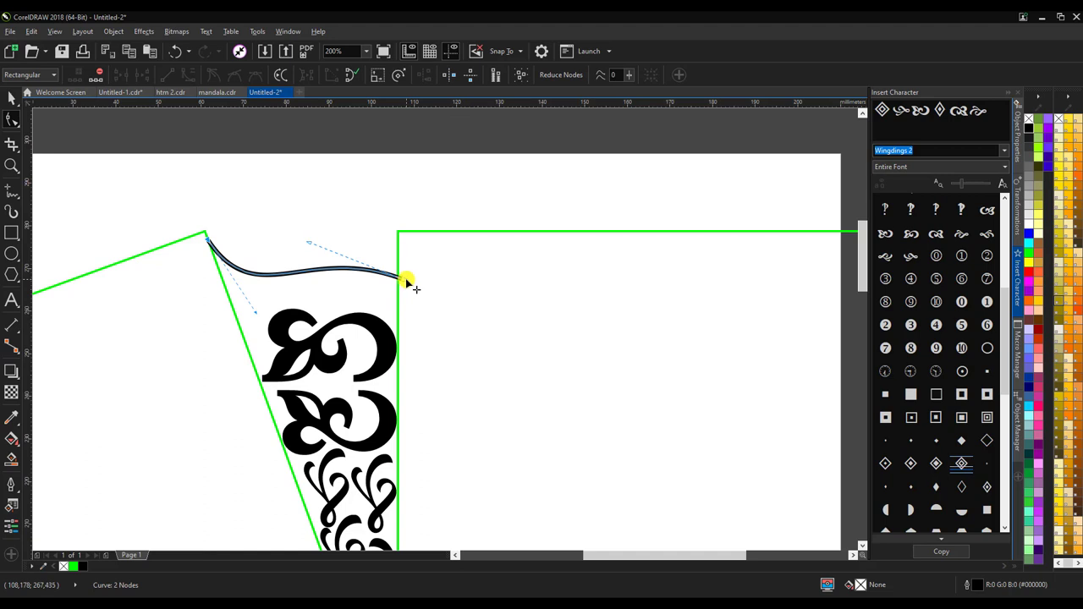
drag(406, 282, 405, 297)
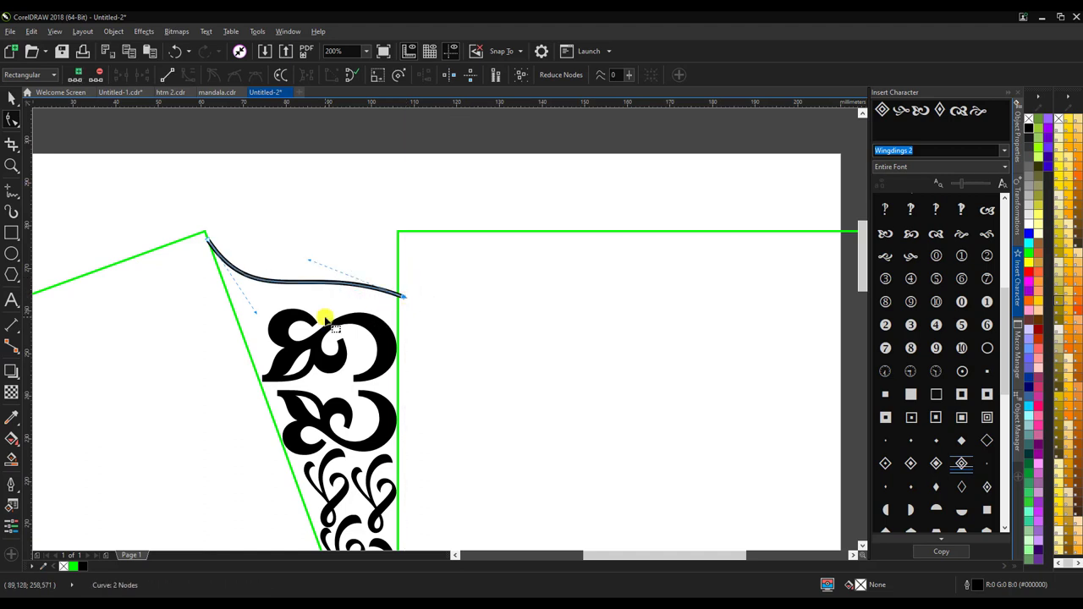
drag(311, 264, 318, 241)
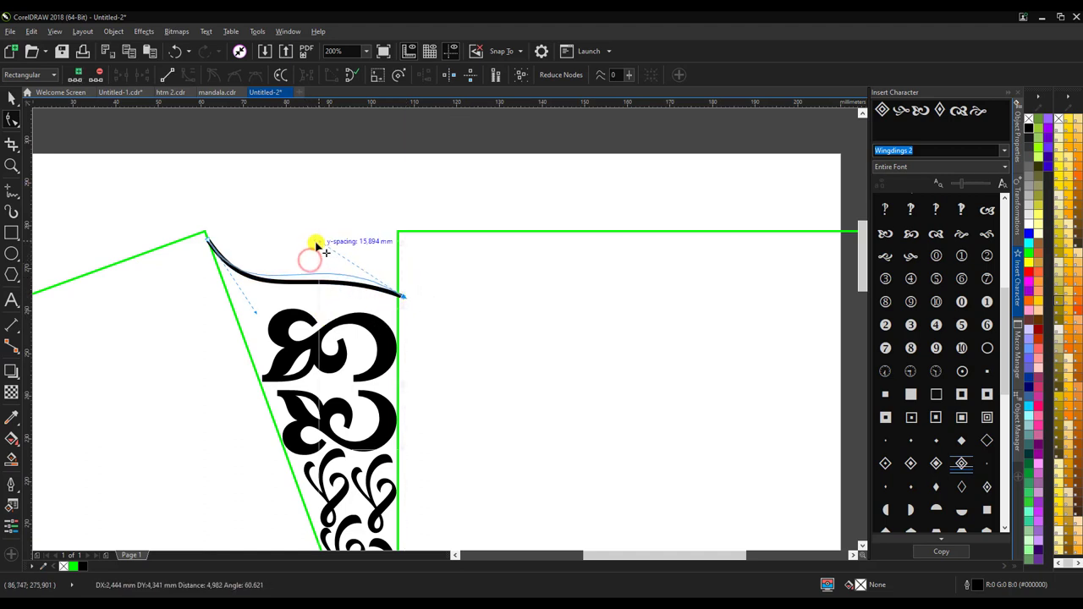
scroll(414, 302, up, 1)
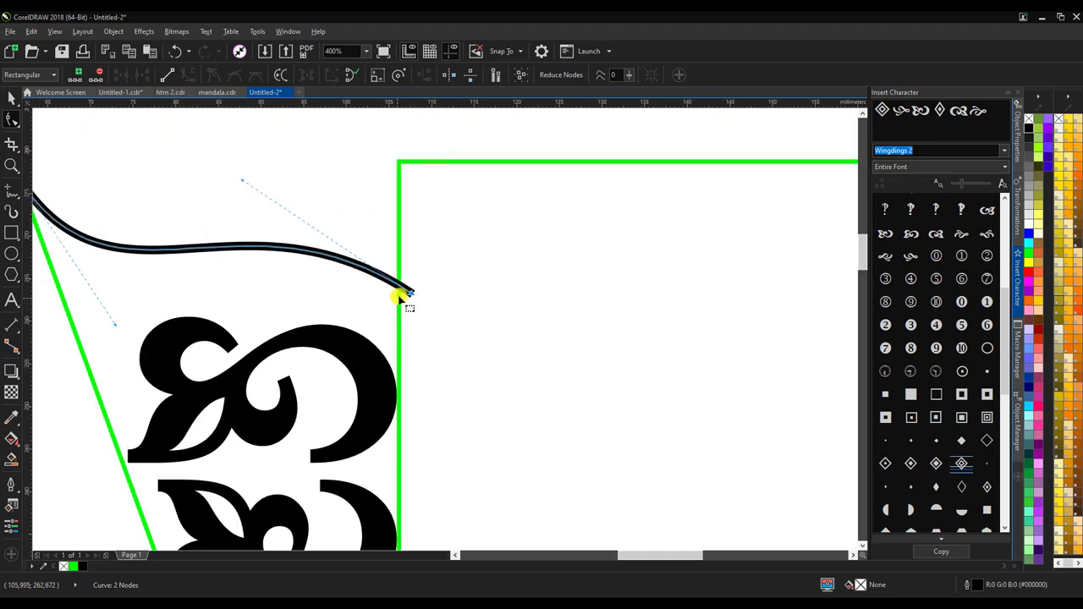
drag(412, 292, 419, 299)
Nudge the curve's start node further up into the green corner of the wedge
scroll(440, 302, down, 2)
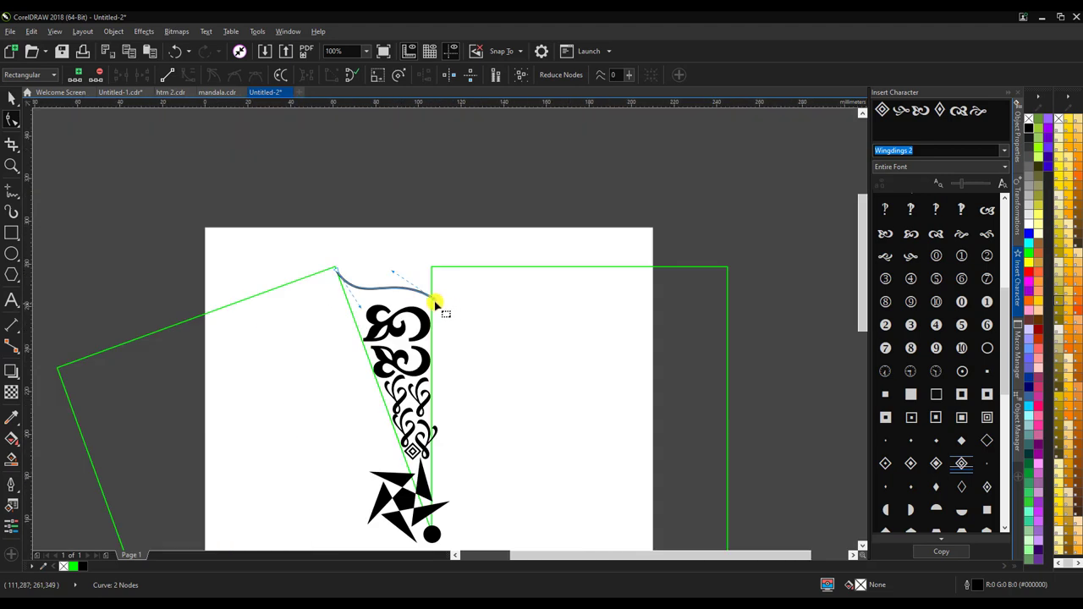
scroll(342, 273, up, 2)
click(313, 292)
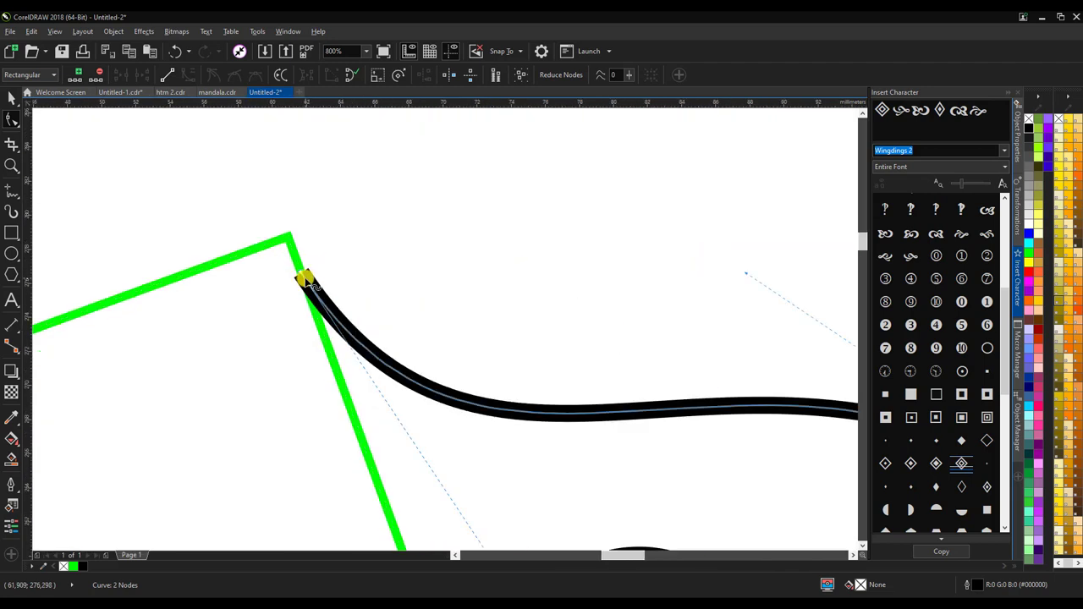
click(307, 286)
mouse_move(298, 294)
mouse_down()
mouse_move(295, 277)
mouse_move(279, 276)
mouse_up()
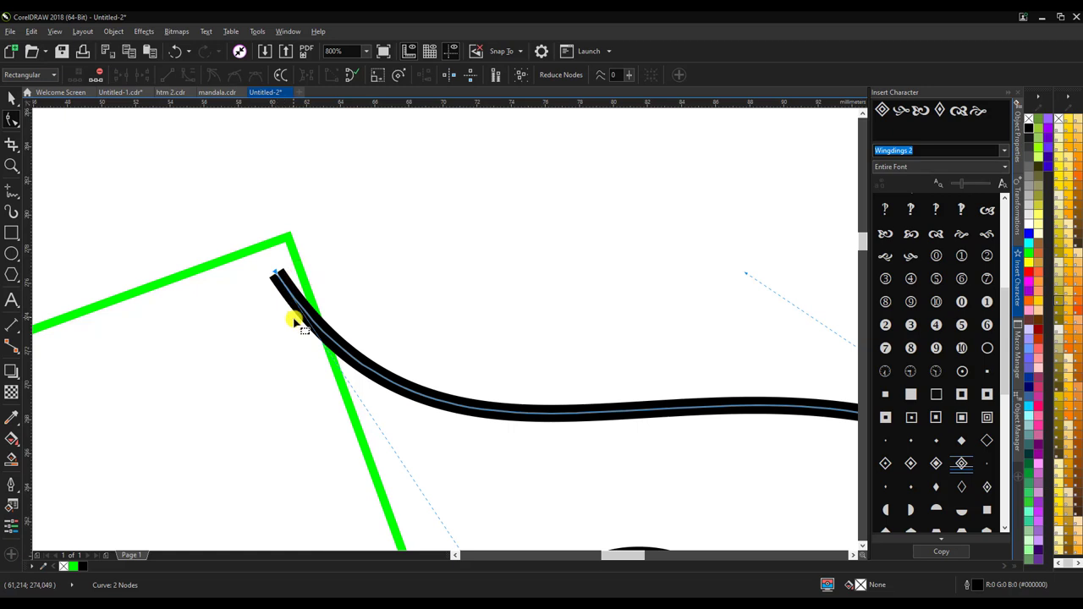
scroll(280, 283, down, 3)
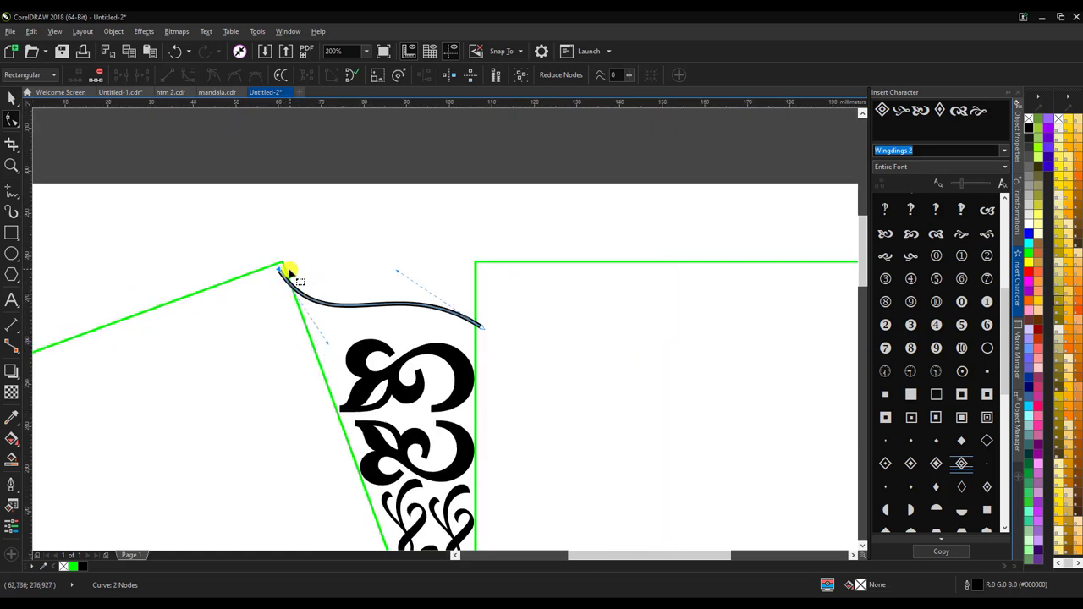
scroll(286, 275, up, 2)
scroll(278, 279, up, 1)
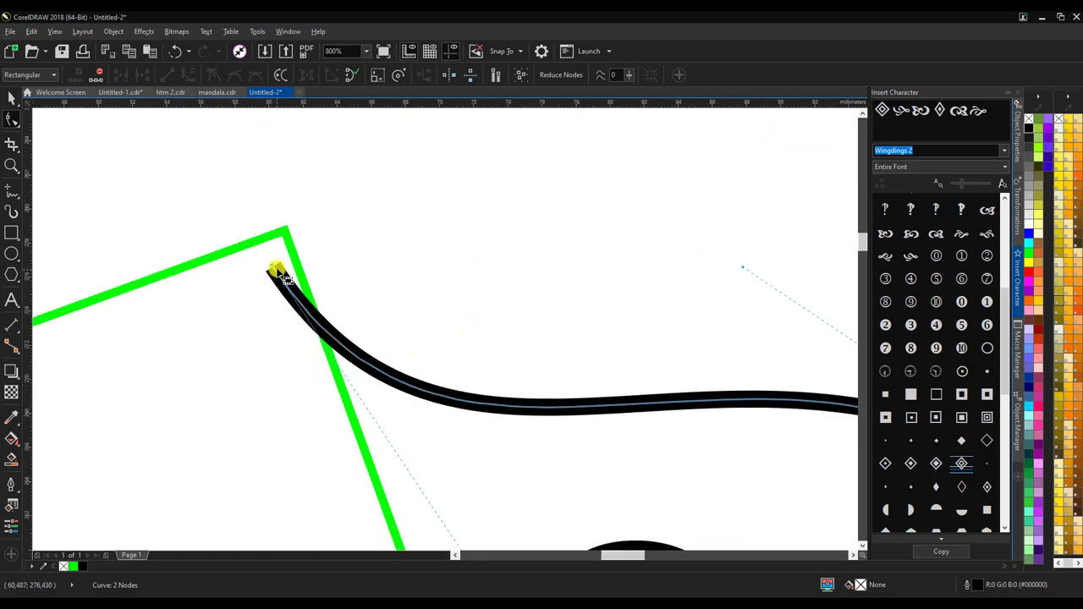
drag(279, 277, 271, 259)
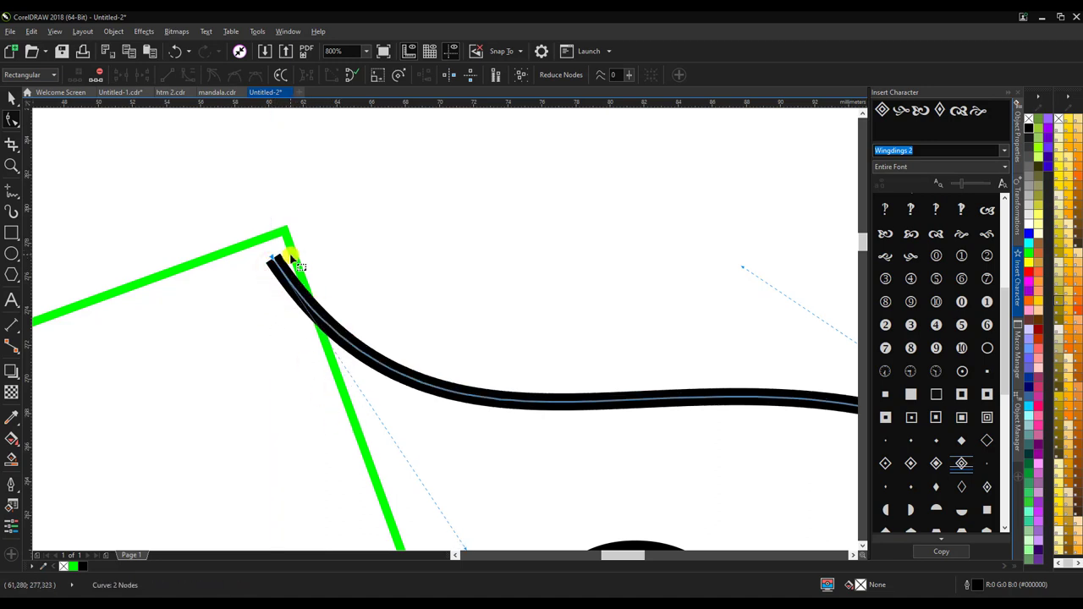
scroll(283, 318, down, 1)
scroll(282, 319, down, 1)
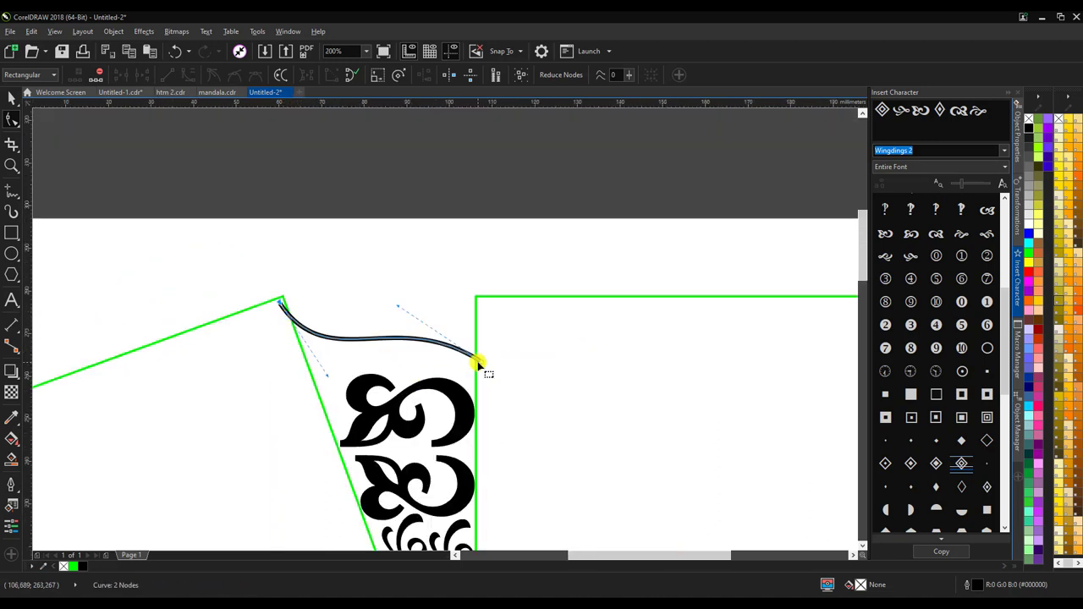
scroll(478, 363, up, 1)
scroll(465, 315, down, 1)
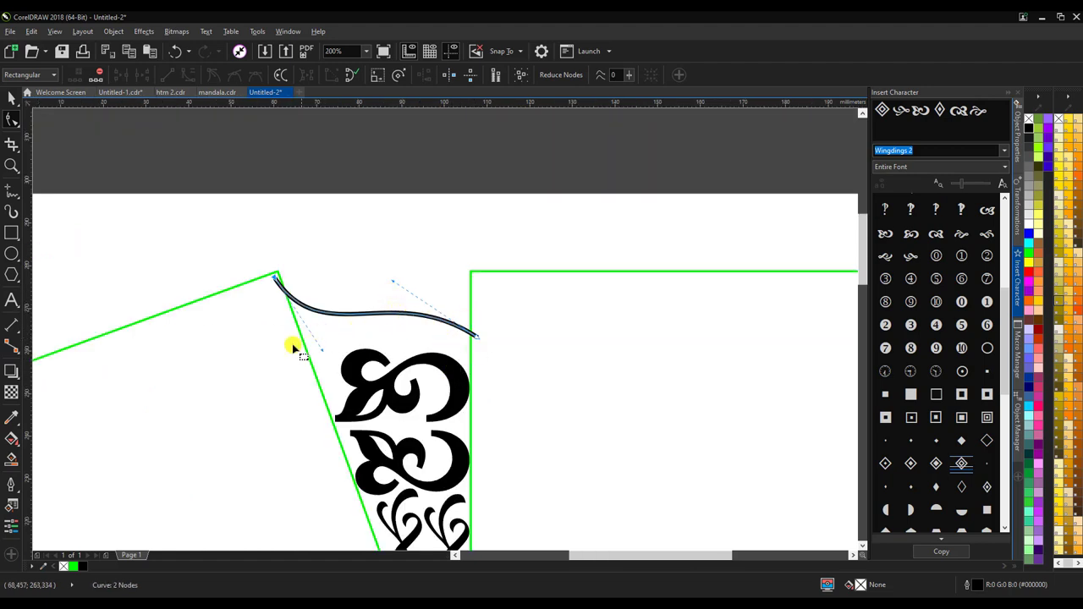
scroll(406, 312, up, 1)
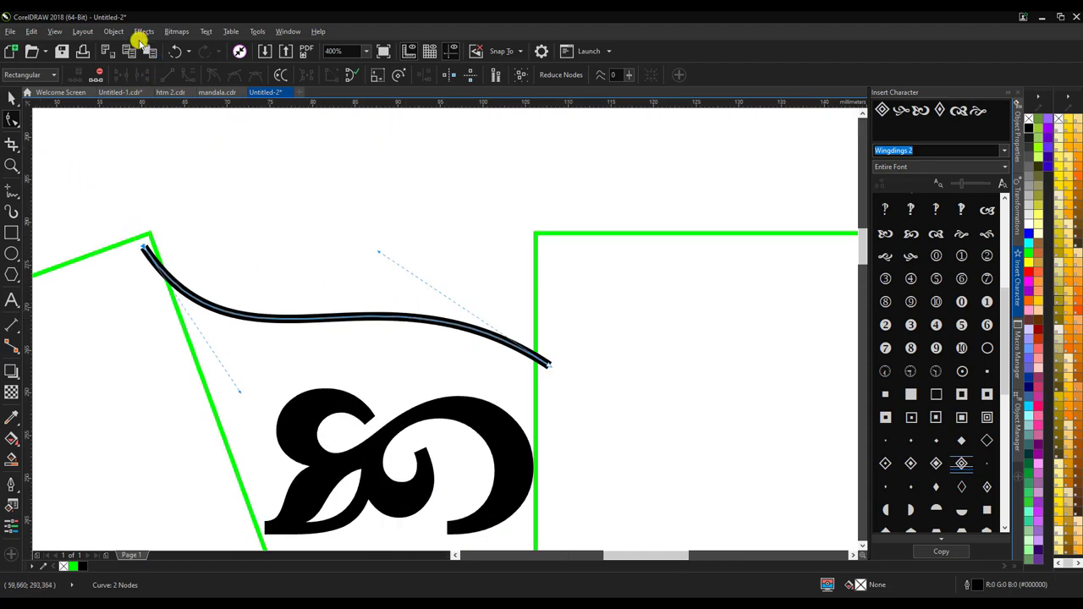
Convert the curve's outline to a filled object with Convert Outline to Object and reshape the band's right end
click(140, 35)
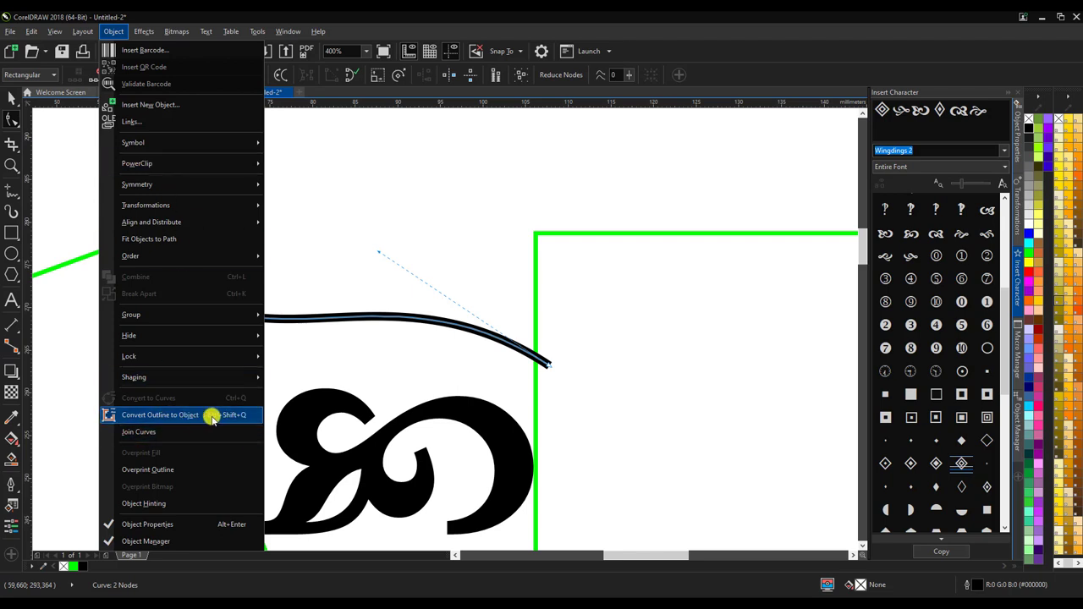
click(193, 416)
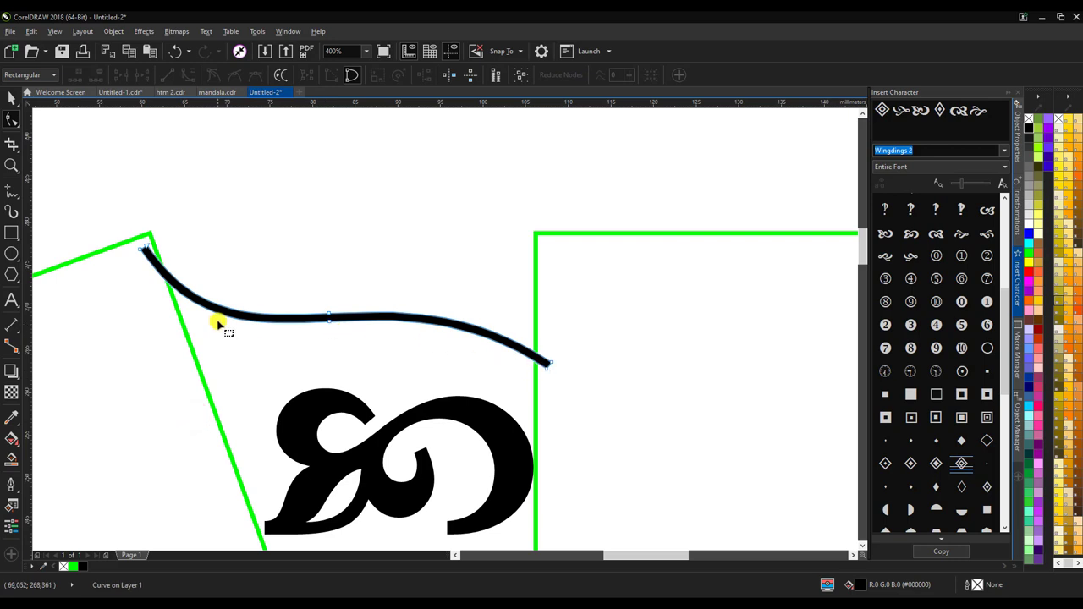
scroll(554, 370, up, 2)
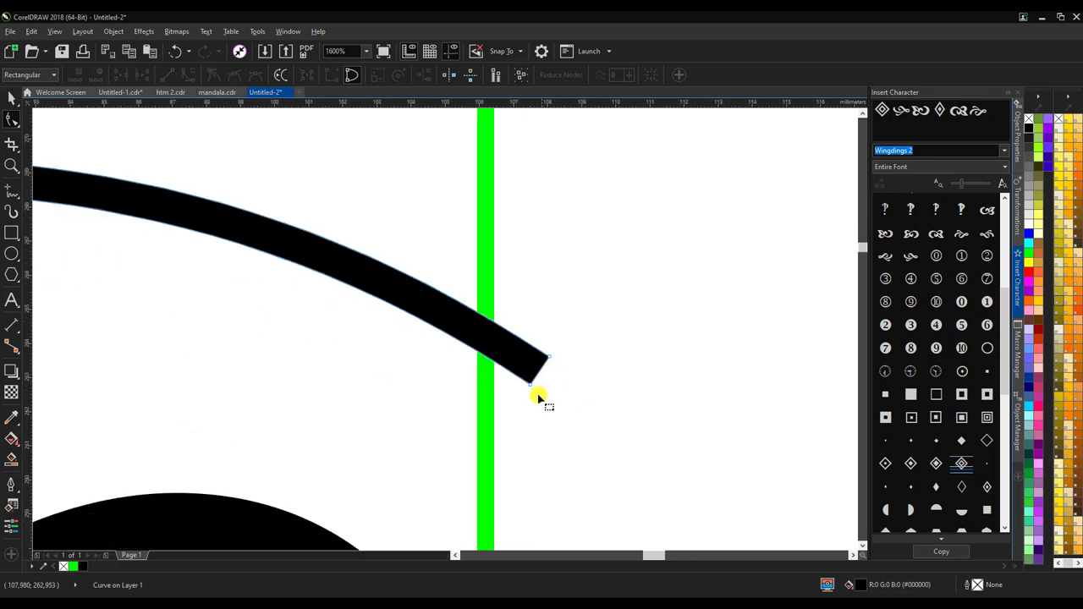
drag(532, 387, 542, 443)
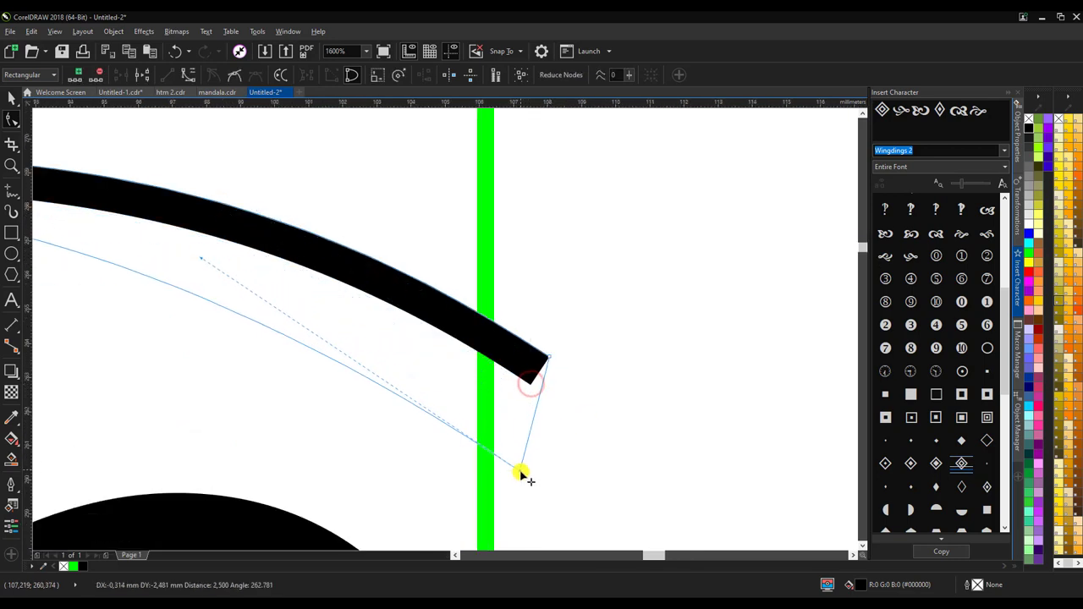
Snap the band's left end to the wedge corner, adjust its middle bend, and deselect
scroll(619, 359, down, 1)
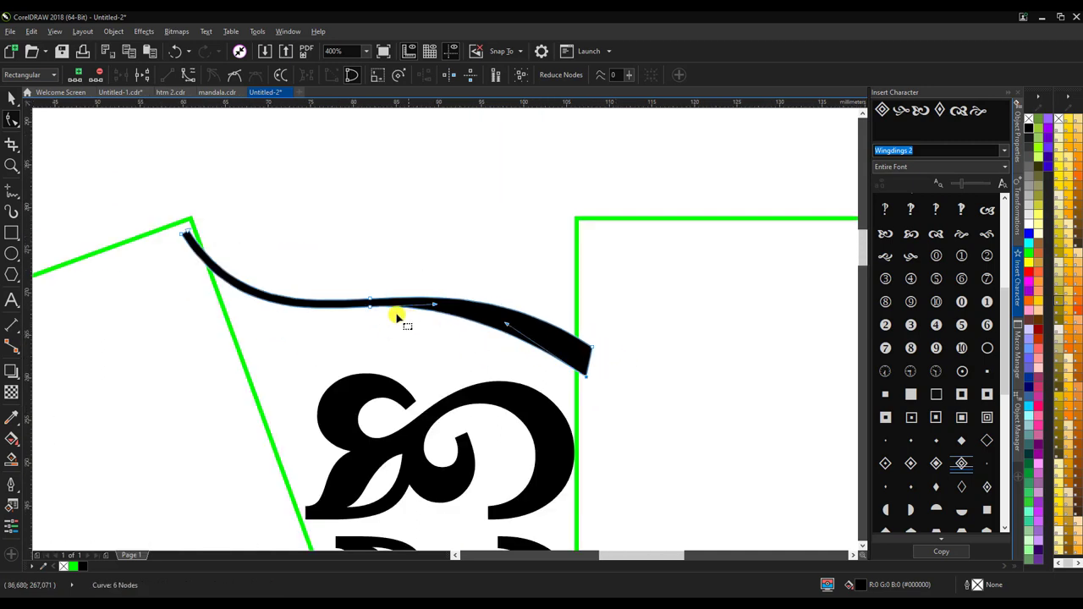
scroll(195, 252, up, 1)
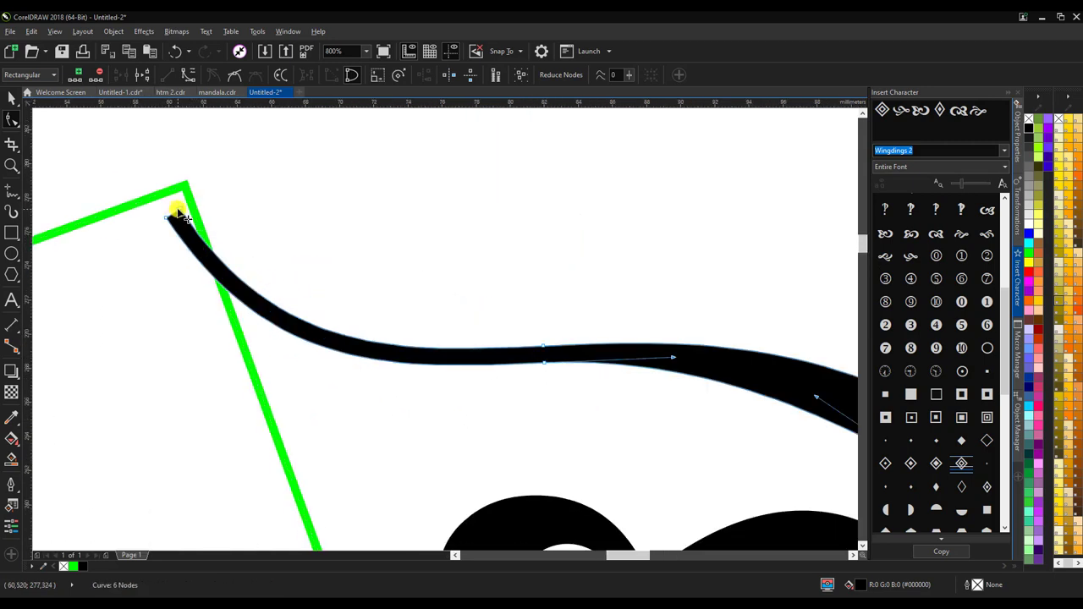
drag(178, 210, 187, 222)
scroll(215, 275, down, 1)
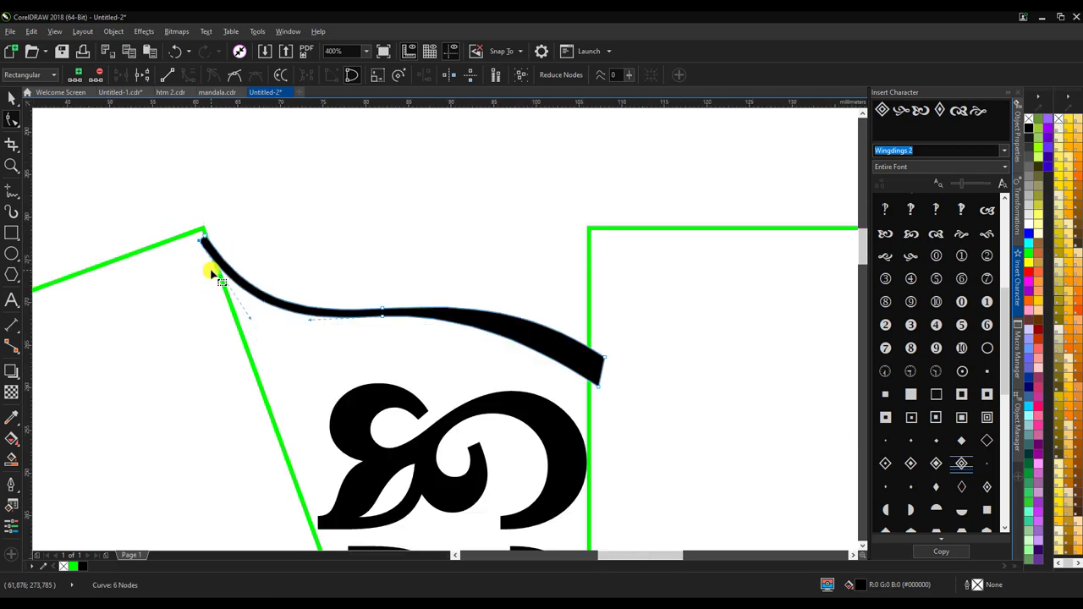
scroll(406, 338, up, 1)
drag(360, 298, 362, 305)
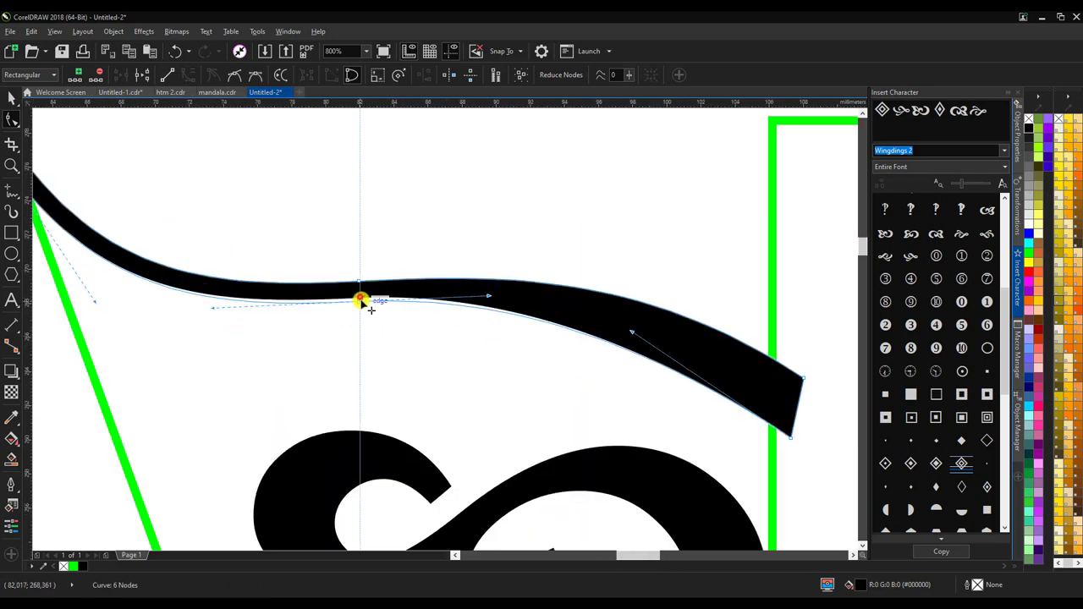
scroll(362, 306, down, 2)
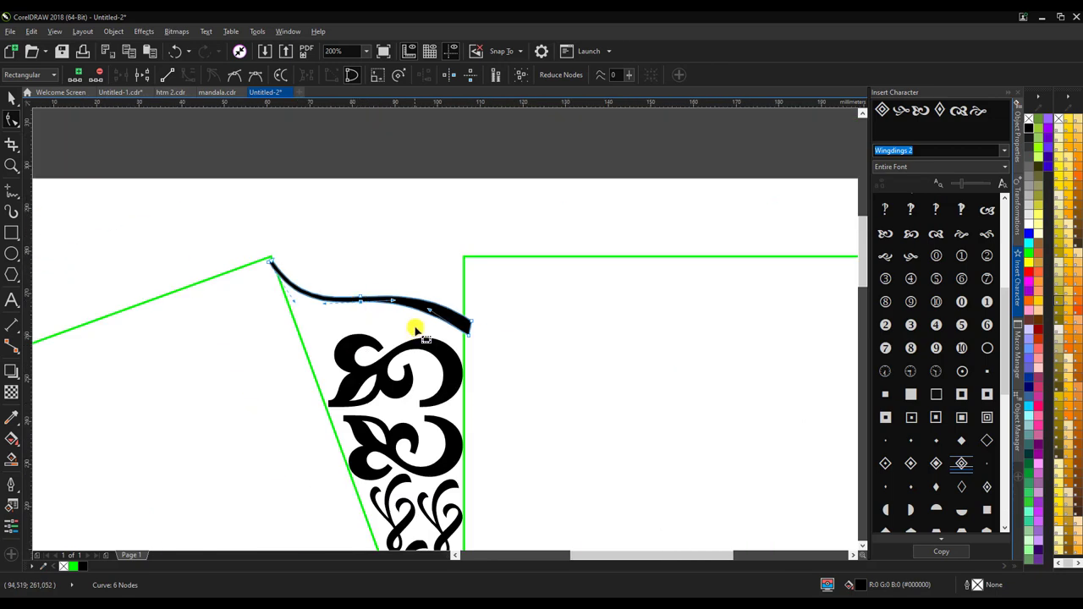
scroll(418, 310, up, 1)
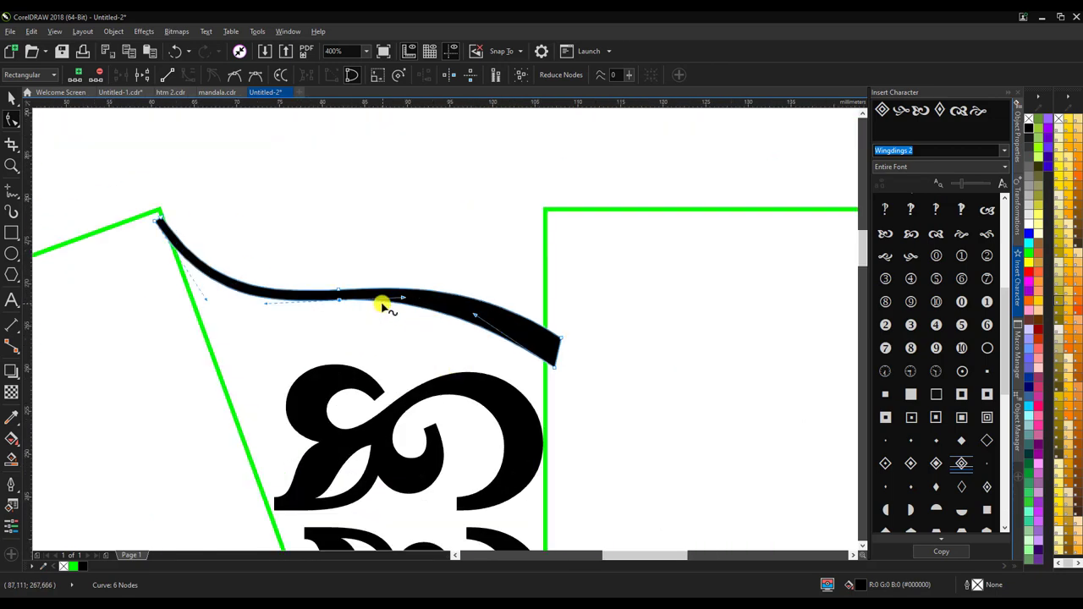
click(159, 221)
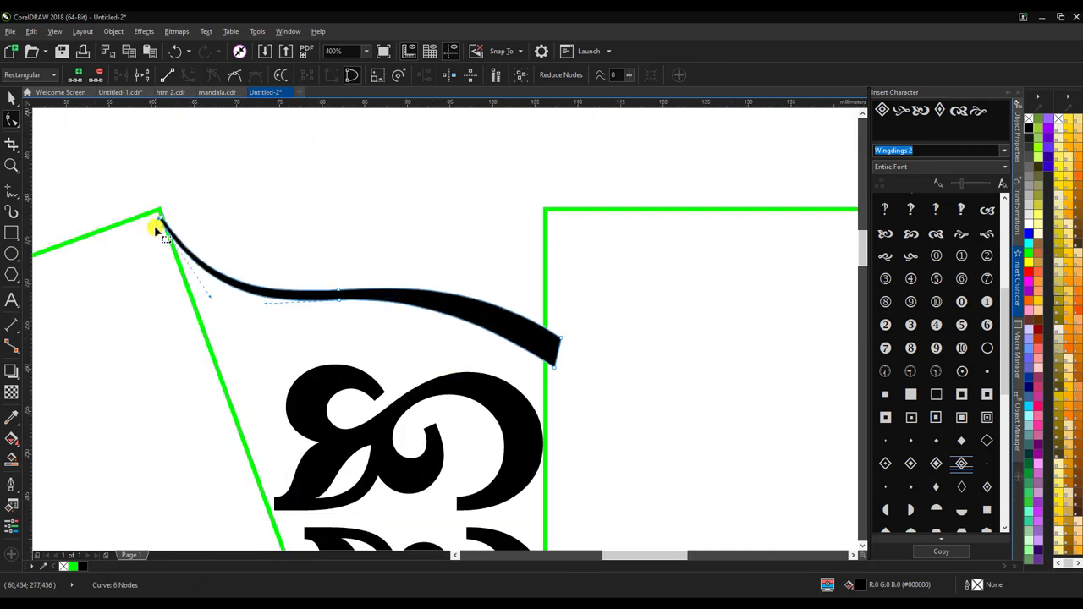
scroll(373, 257, down, 1)
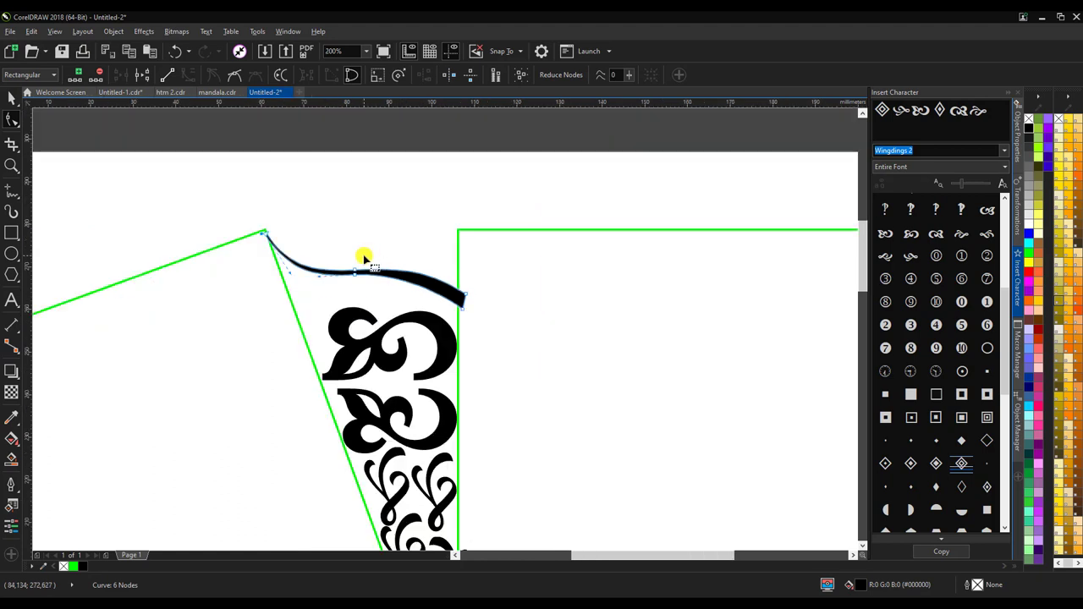
click(13, 99)
click(535, 173)
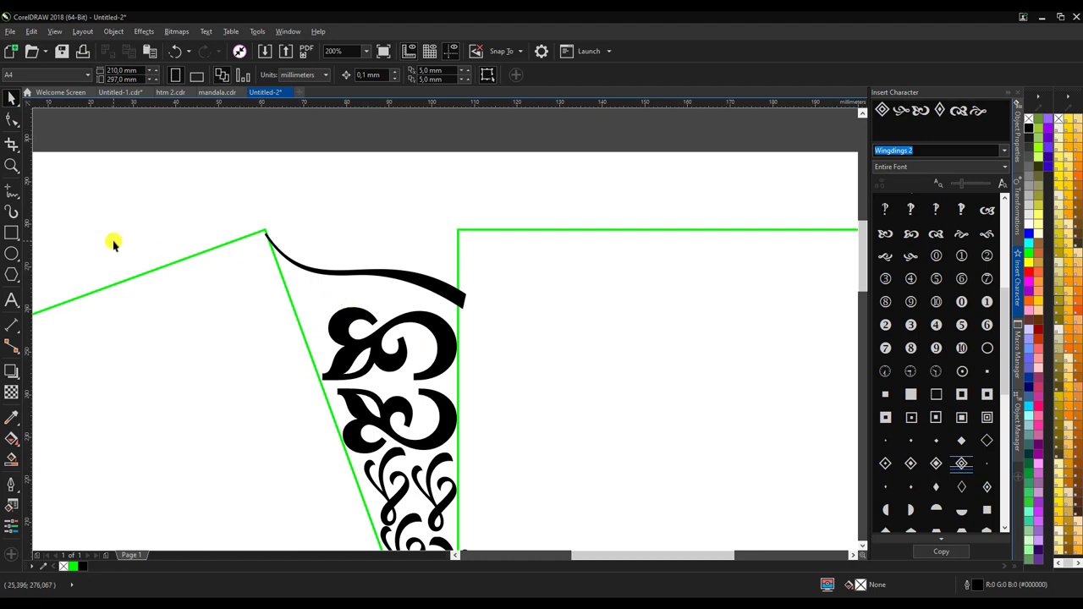
Draw a 1.0 mm horizontal line across the wedge just below the curved band
click(12, 191)
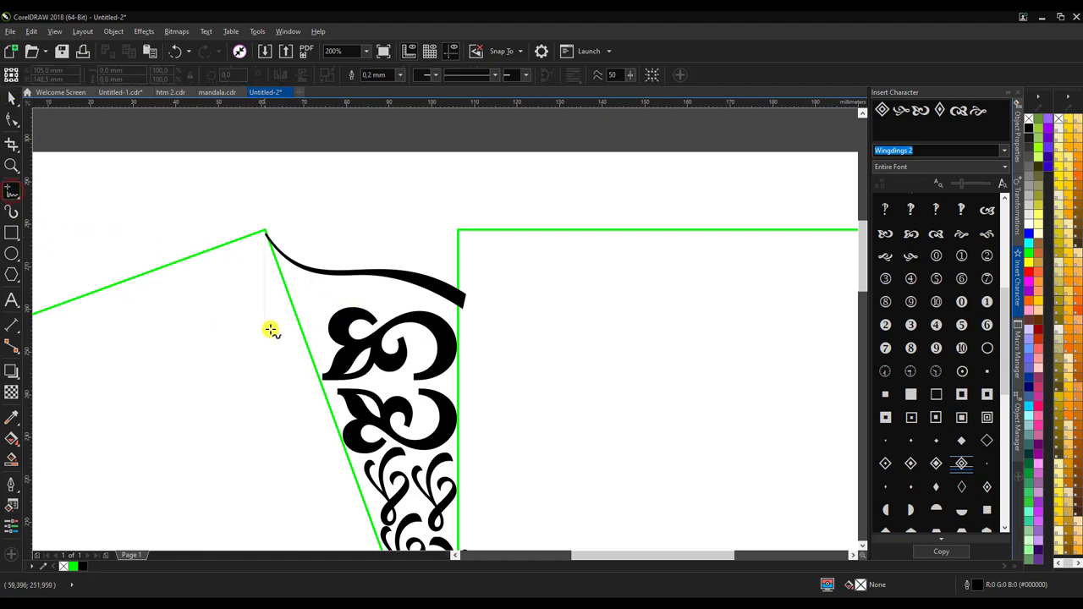
scroll(276, 234, up, 2)
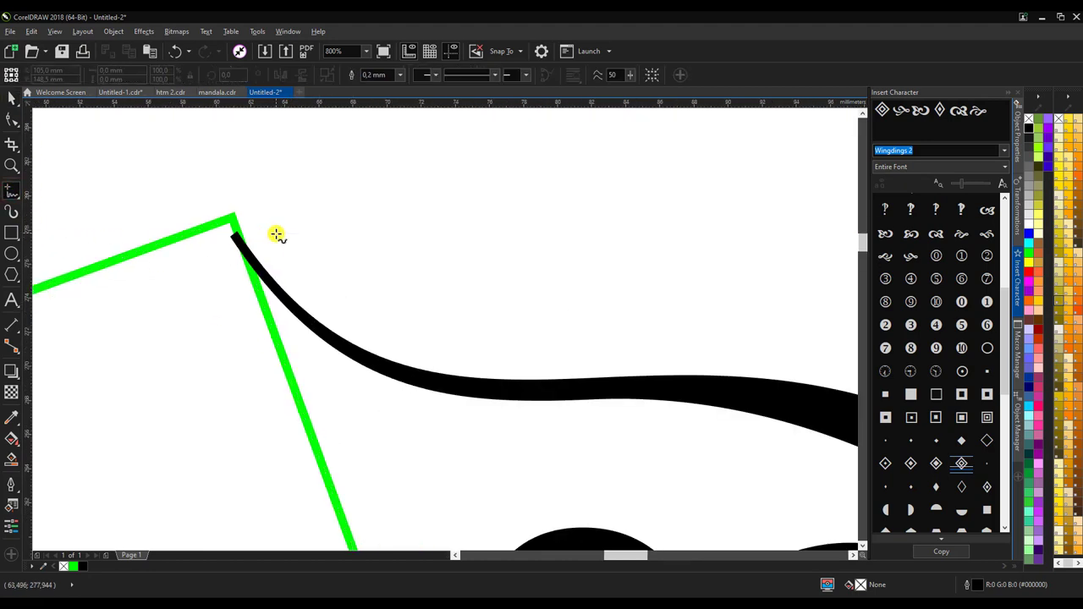
scroll(278, 235, down, 1)
scroll(278, 234, down, 1)
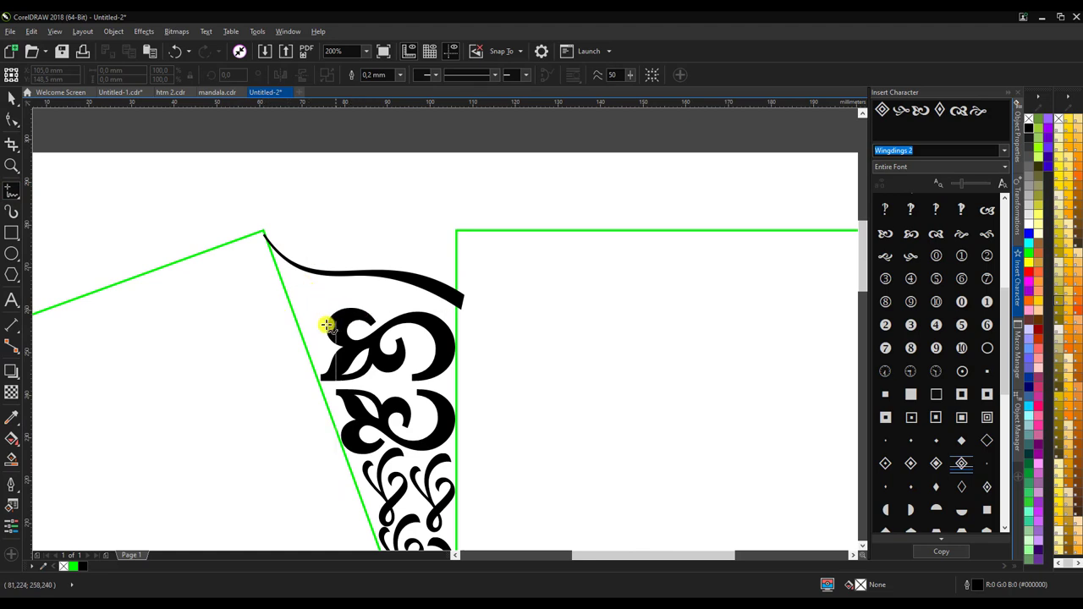
click(273, 305)
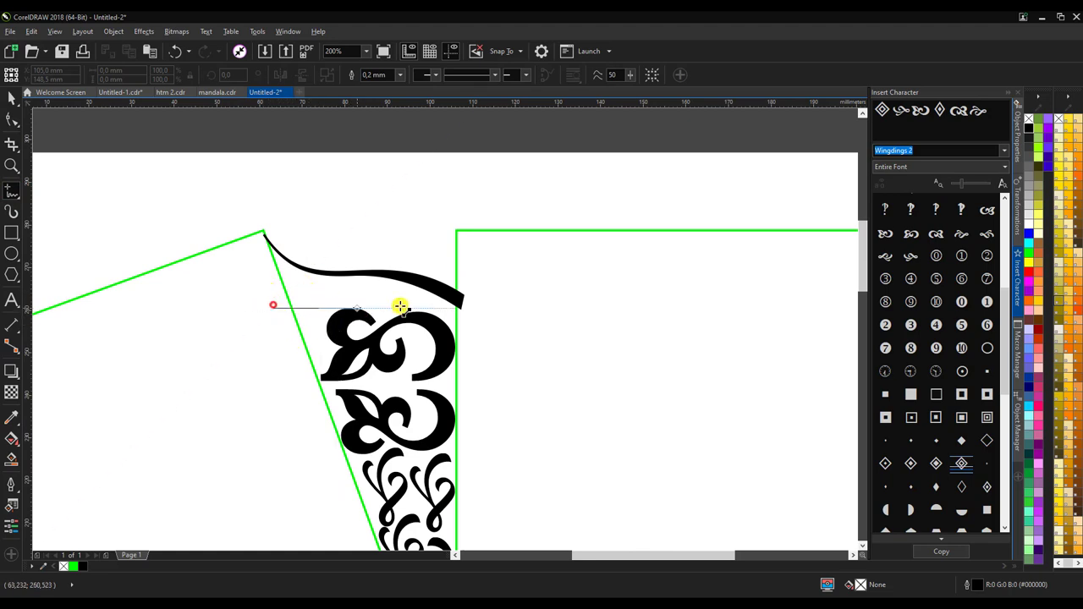
click(513, 307)
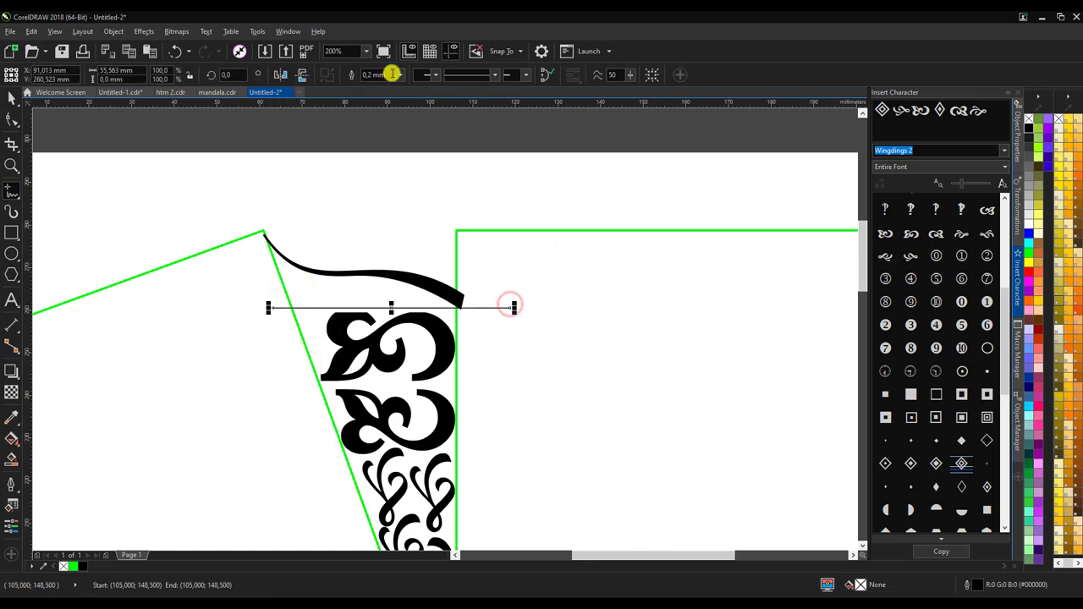
click(400, 74)
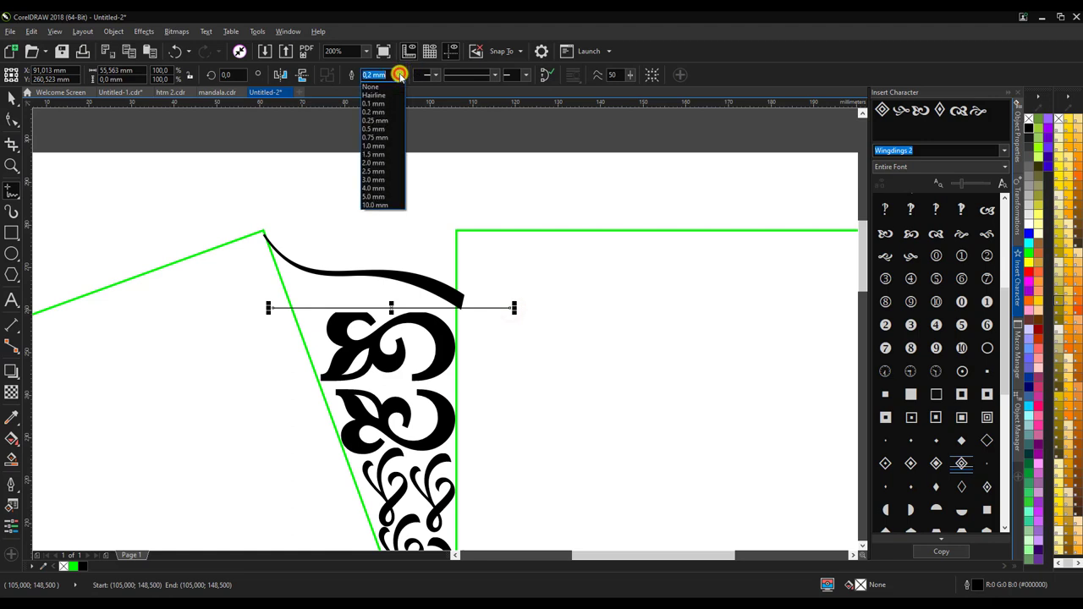
click(390, 148)
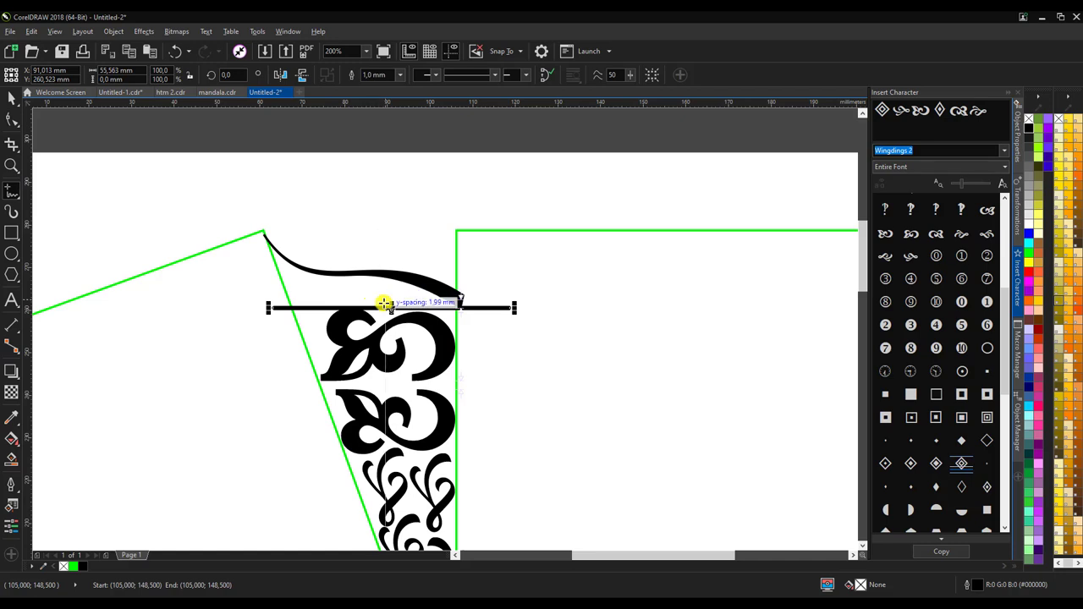
scroll(382, 302, up, 2)
click(13, 121)
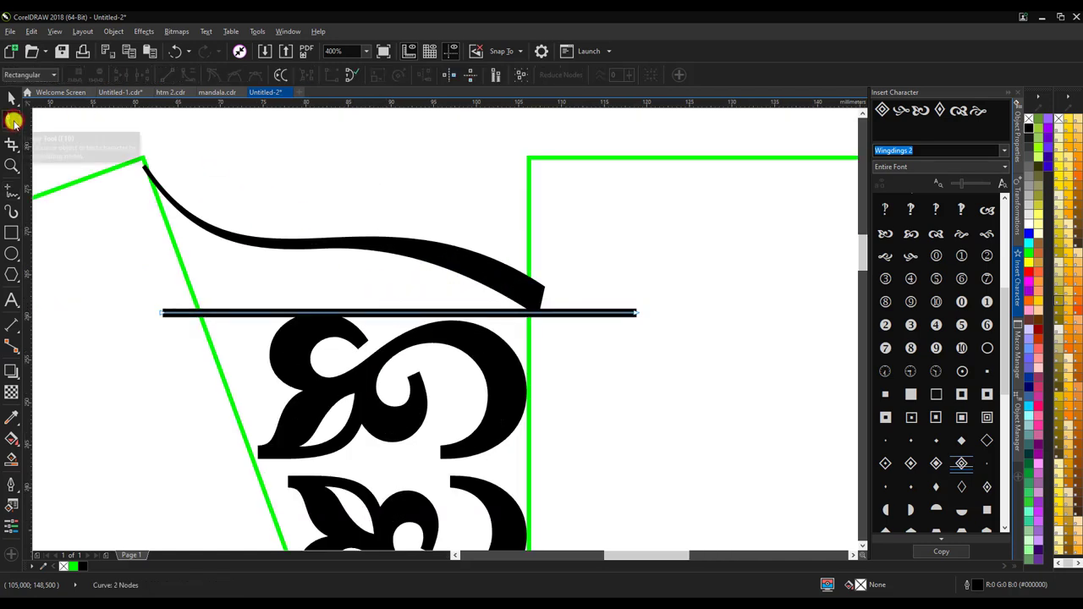
Convert the horizontal line to a curve and lift its left end toward the upper-left corner
click(411, 311)
right_click(395, 313)
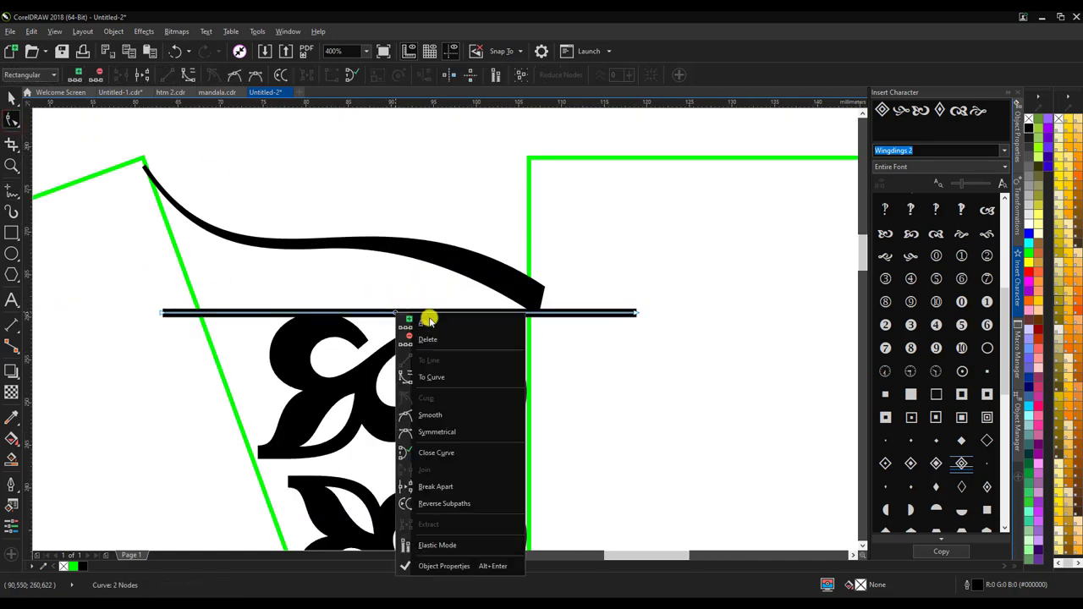
click(483, 377)
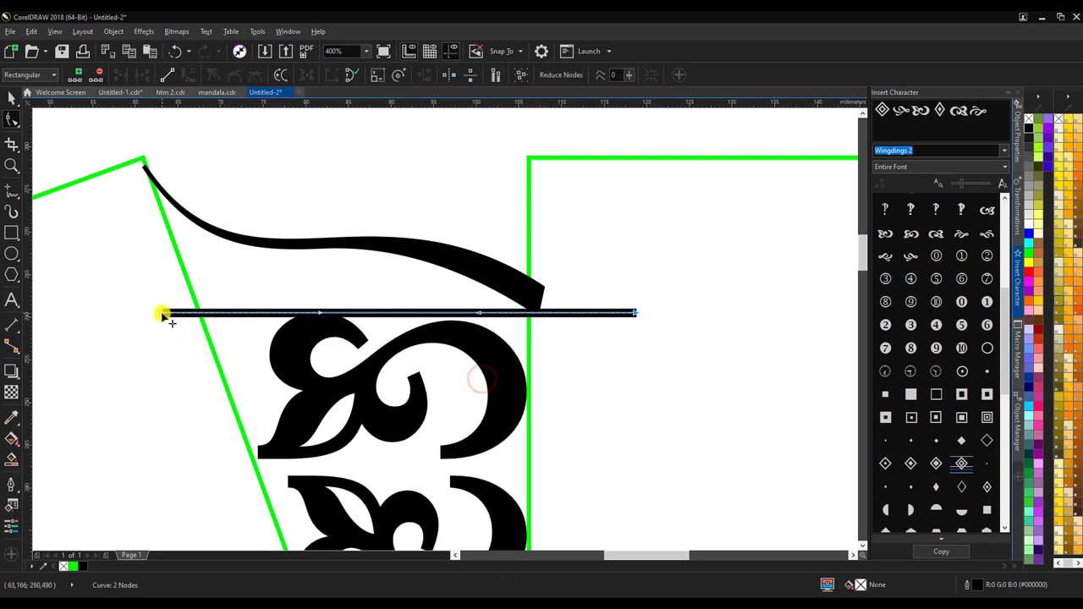
drag(161, 313, 141, 229)
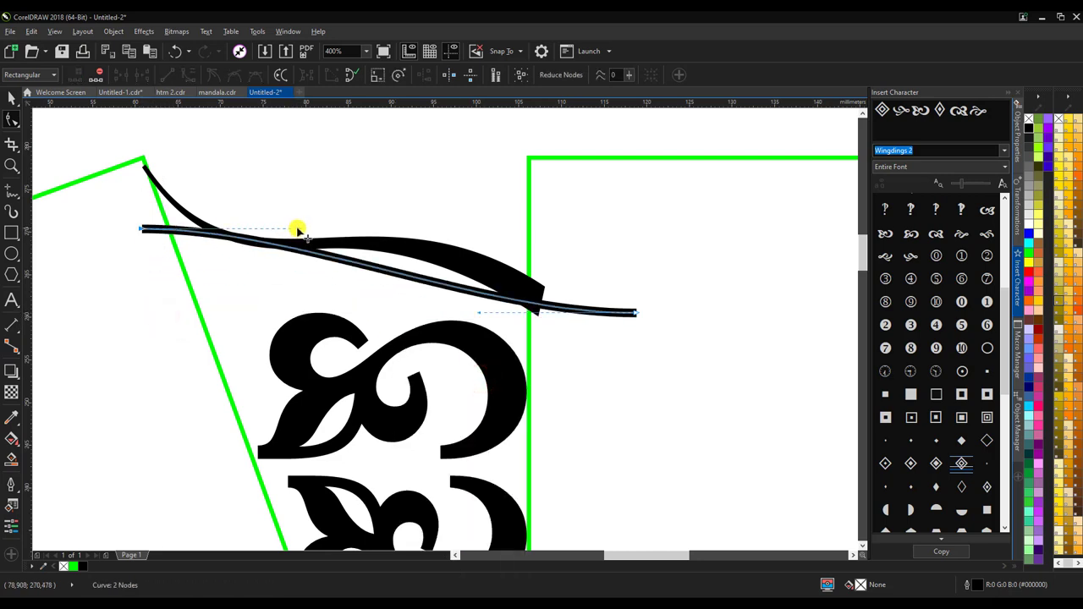
drag(298, 228, 144, 231)
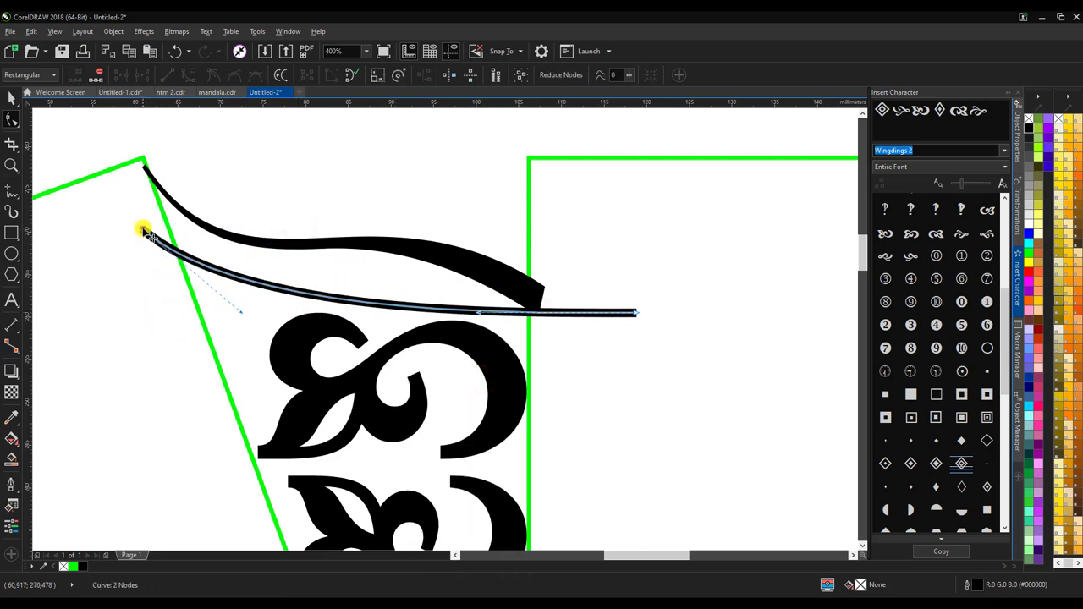
drag(144, 231, 140, 204)
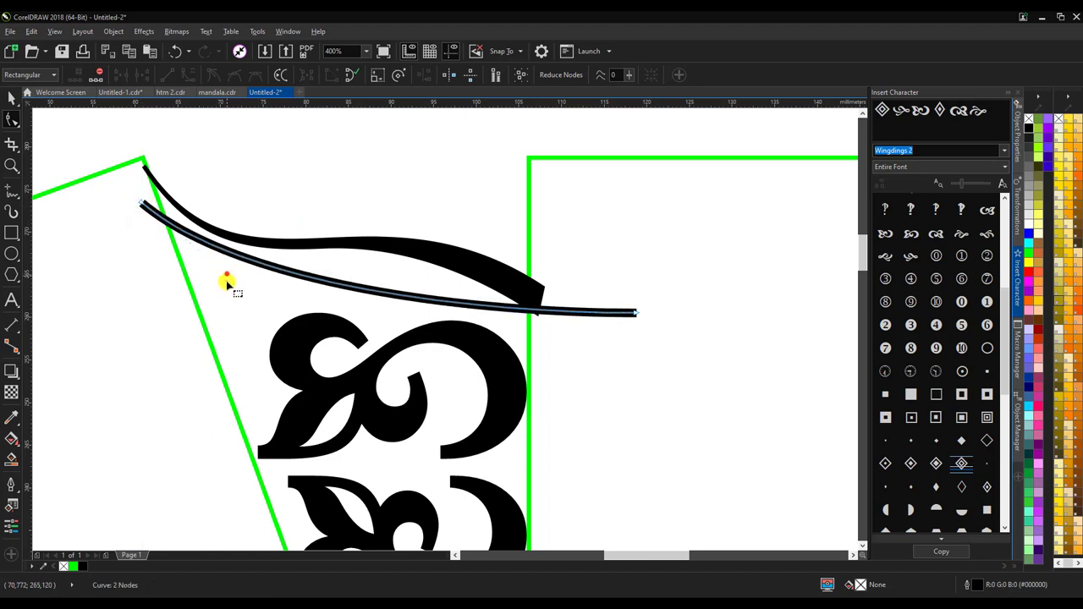
click(200, 327)
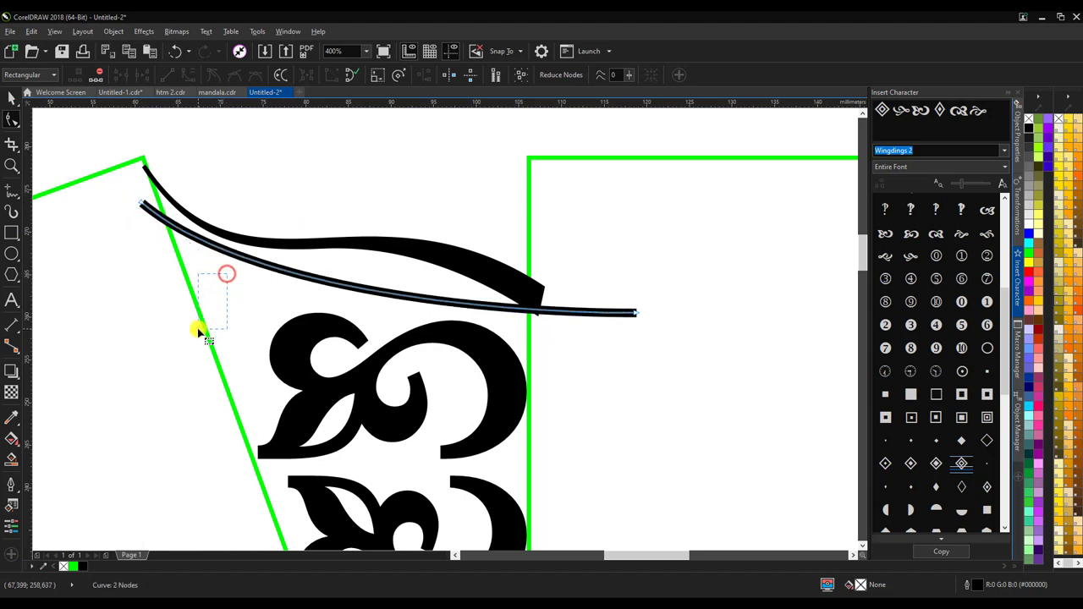
Bow the curve upward to follow the band above, adjusting its end nodes and handles
click(144, 207)
drag(242, 289, 190, 332)
drag(634, 313, 571, 332)
drag(416, 332, 414, 222)
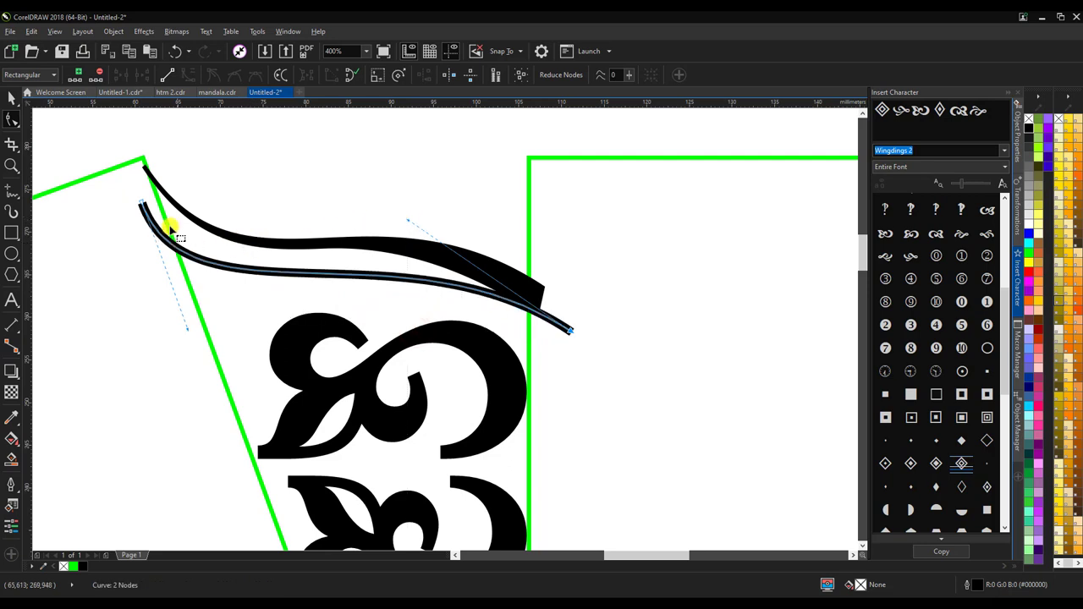
drag(144, 208, 133, 183)
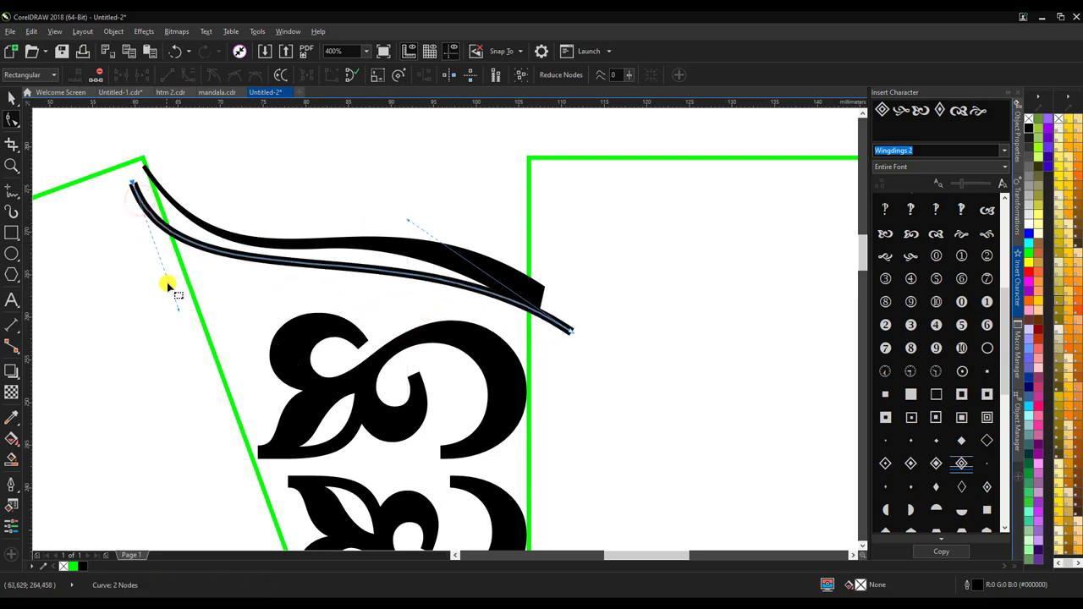
drag(178, 312, 204, 313)
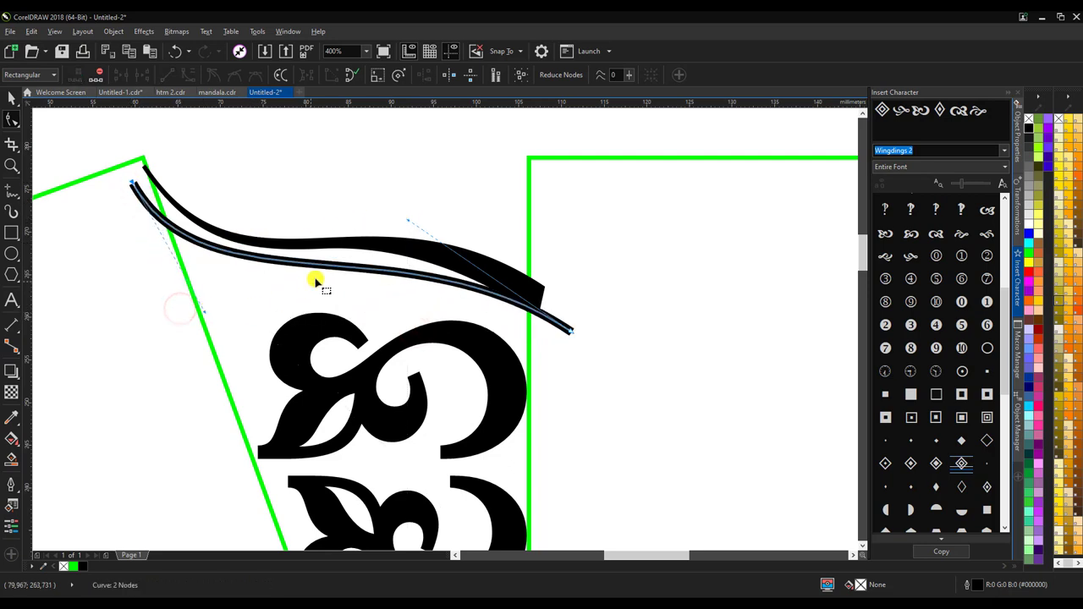
drag(409, 222, 378, 248)
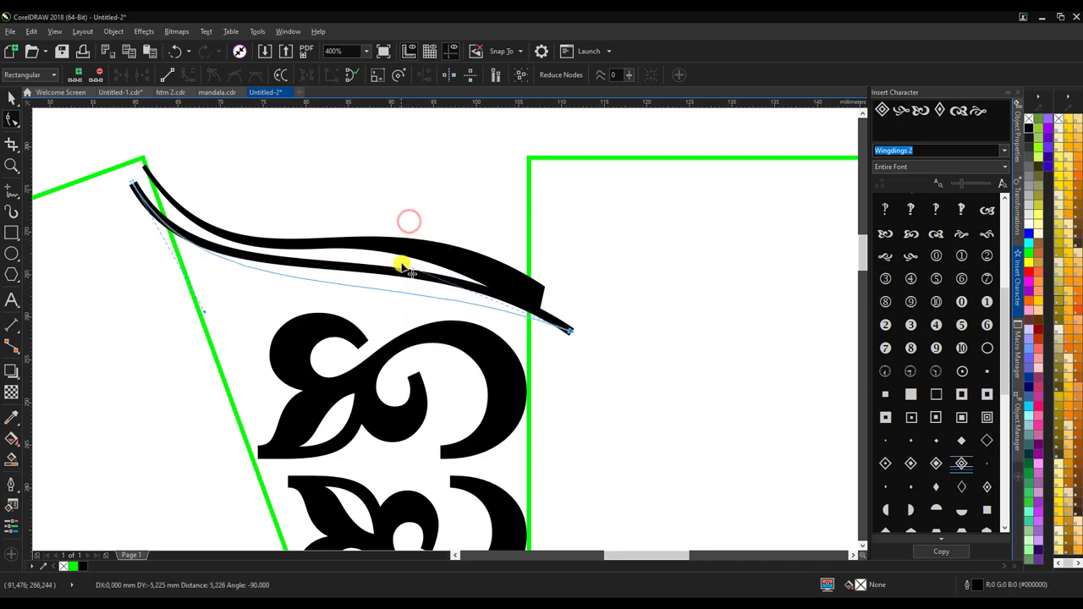
Refine the curve's tail and start point so it runs parallel beneath the swoosh
drag(572, 330, 552, 350)
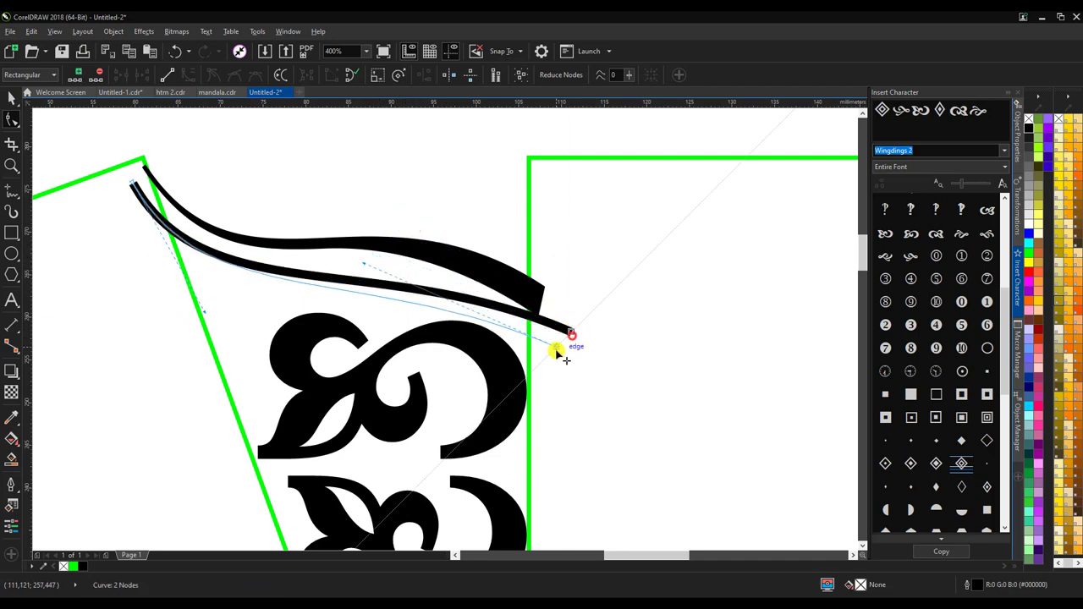
mouse_move(359, 268)
mouse_down()
mouse_move(463, 234)
mouse_move(401, 206)
mouse_up()
drag(205, 315, 212, 347)
drag(550, 354, 552, 366)
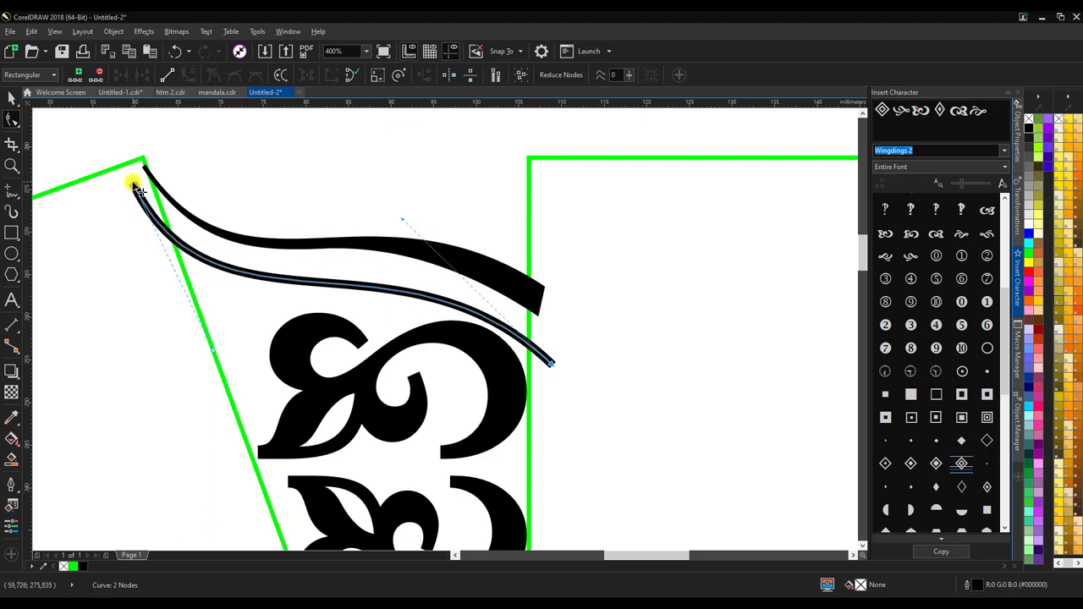
drag(136, 188, 133, 191)
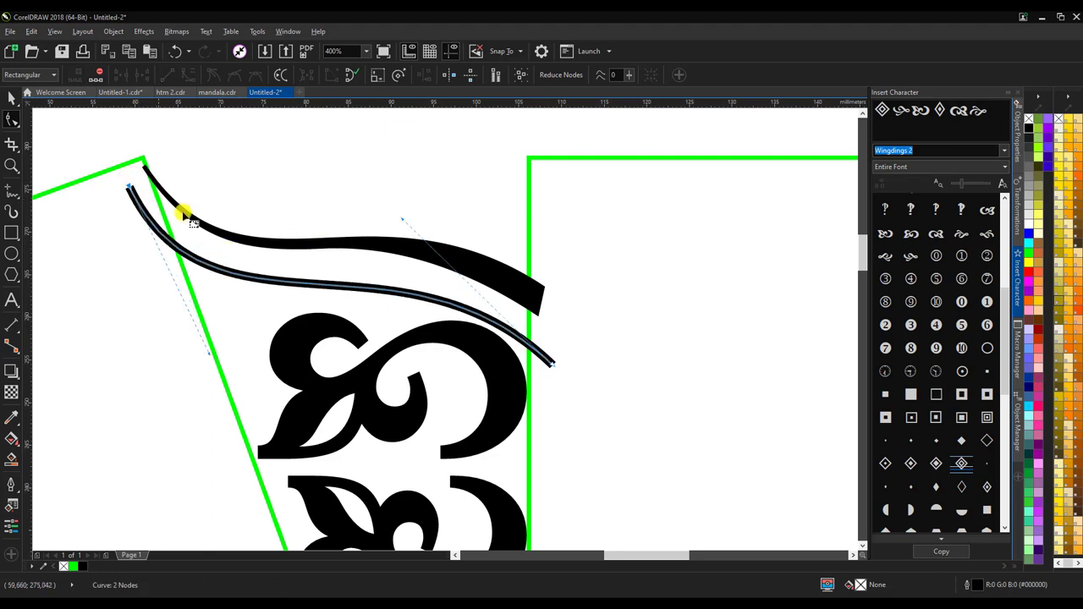
click(14, 99)
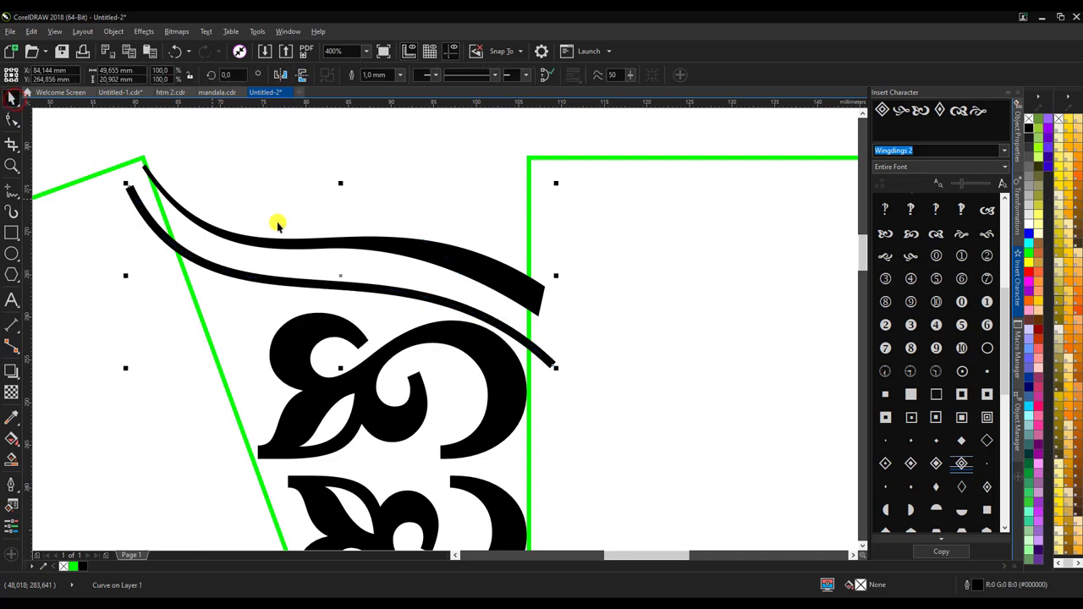
Draw a 0.5 mm diagonal line from the swash's left tip to the lower curve's start
click(595, 137)
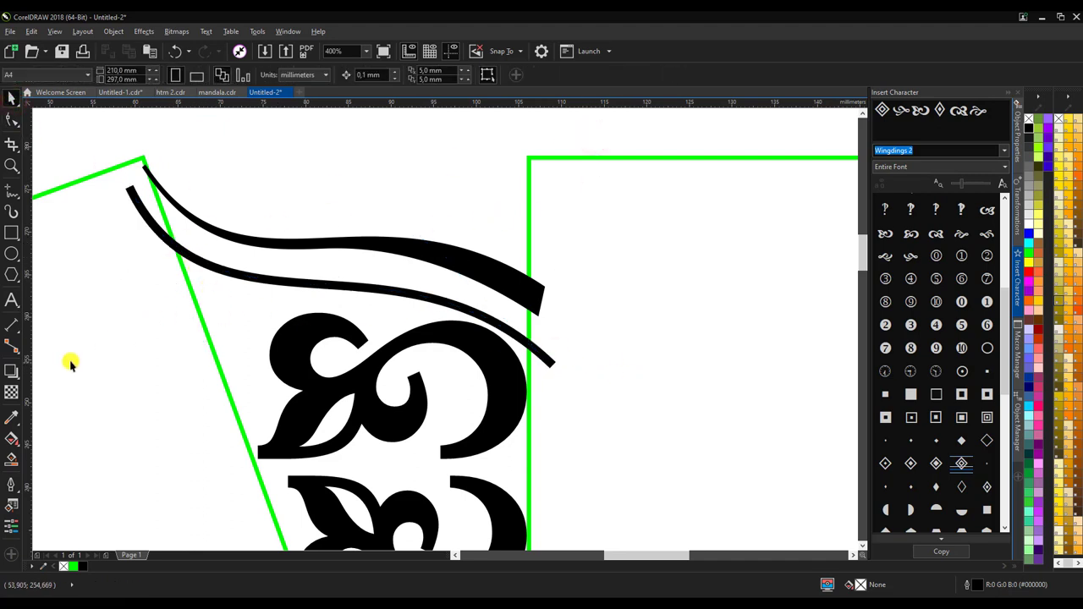
click(10, 197)
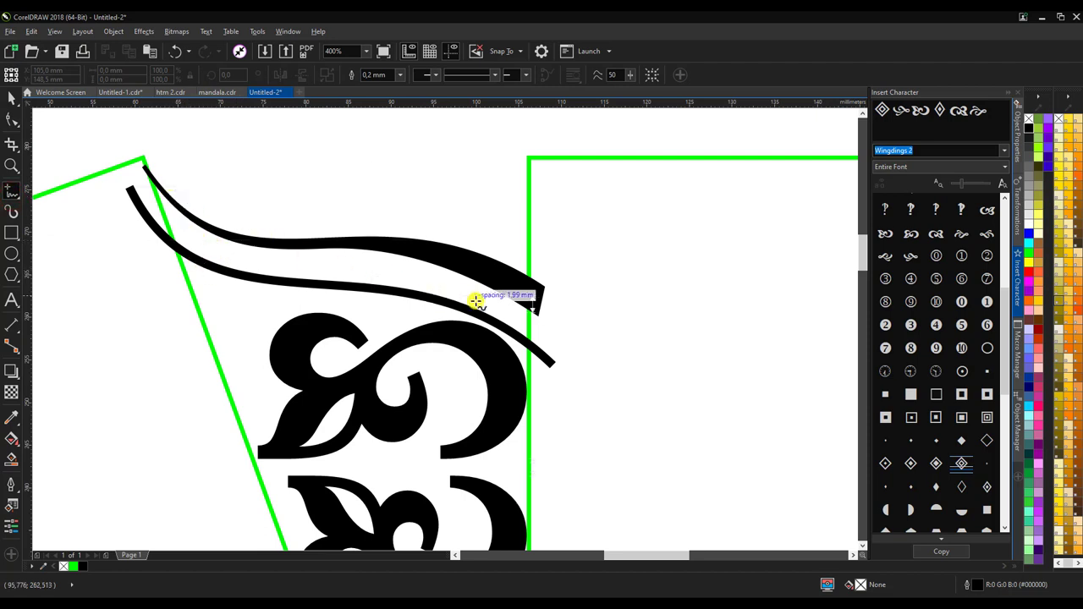
click(169, 194)
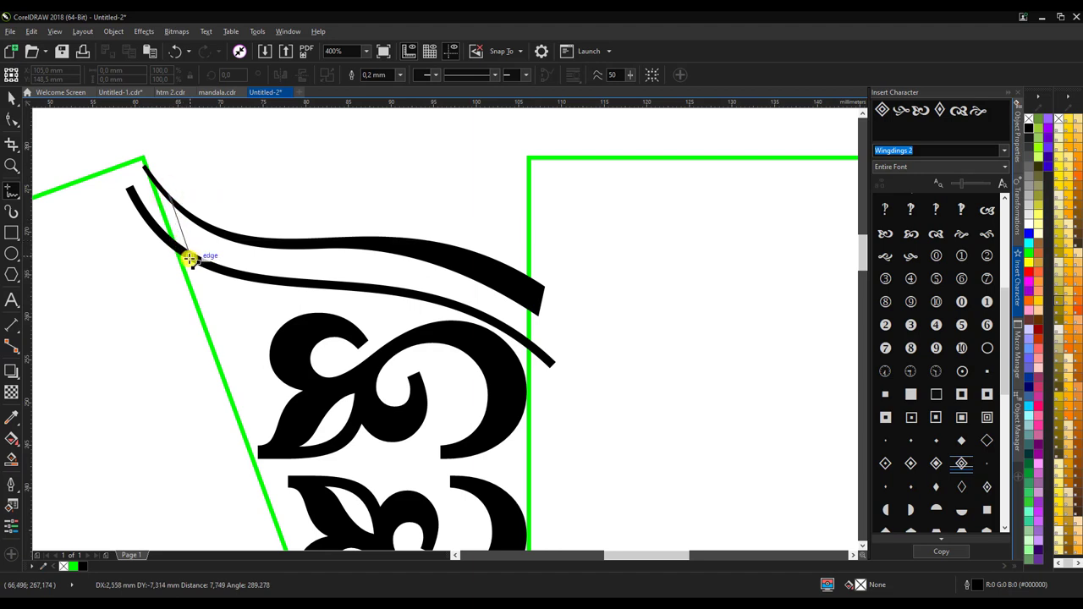
click(191, 258)
key(space)
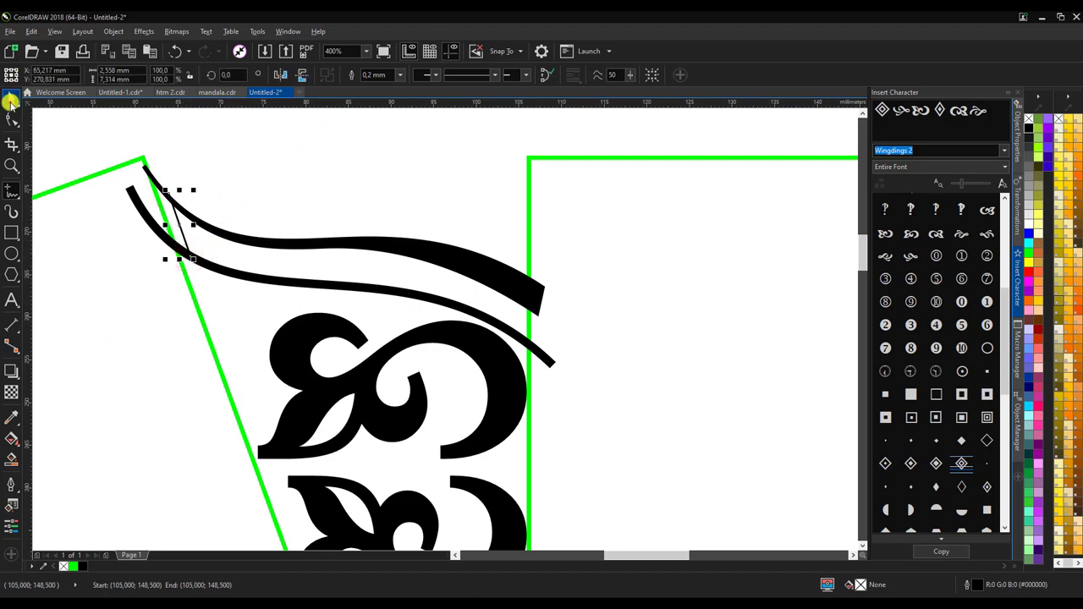
scroll(188, 257, up, 1)
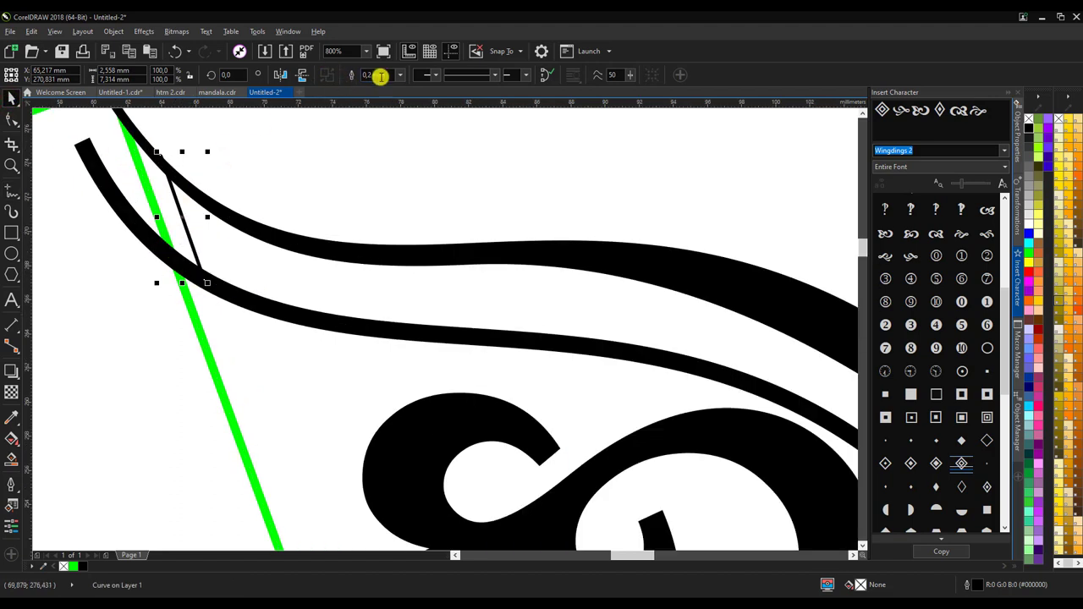
click(398, 75)
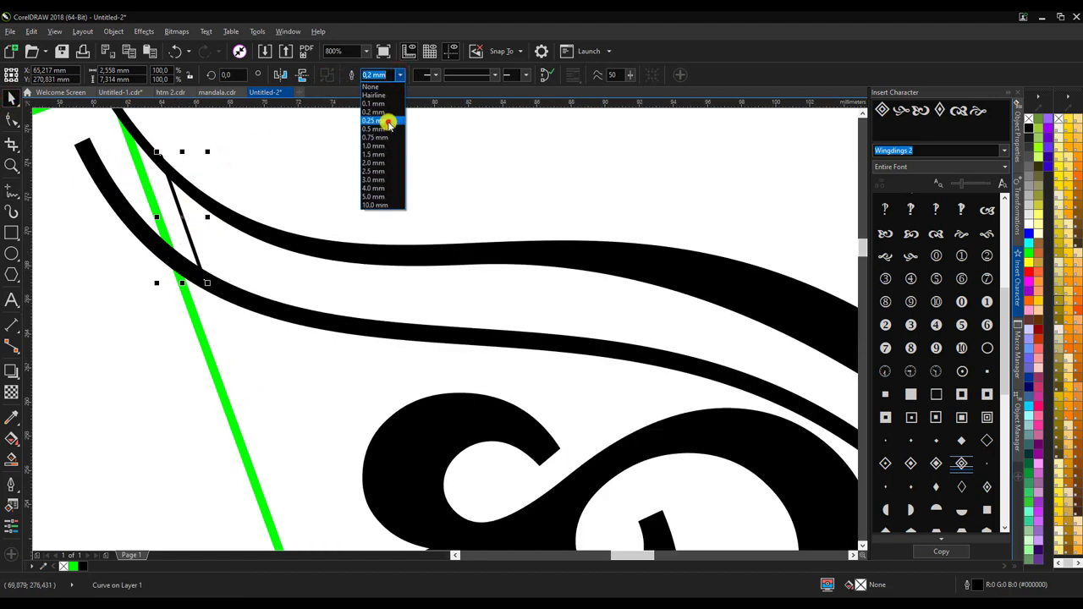
click(388, 123)
click(399, 75)
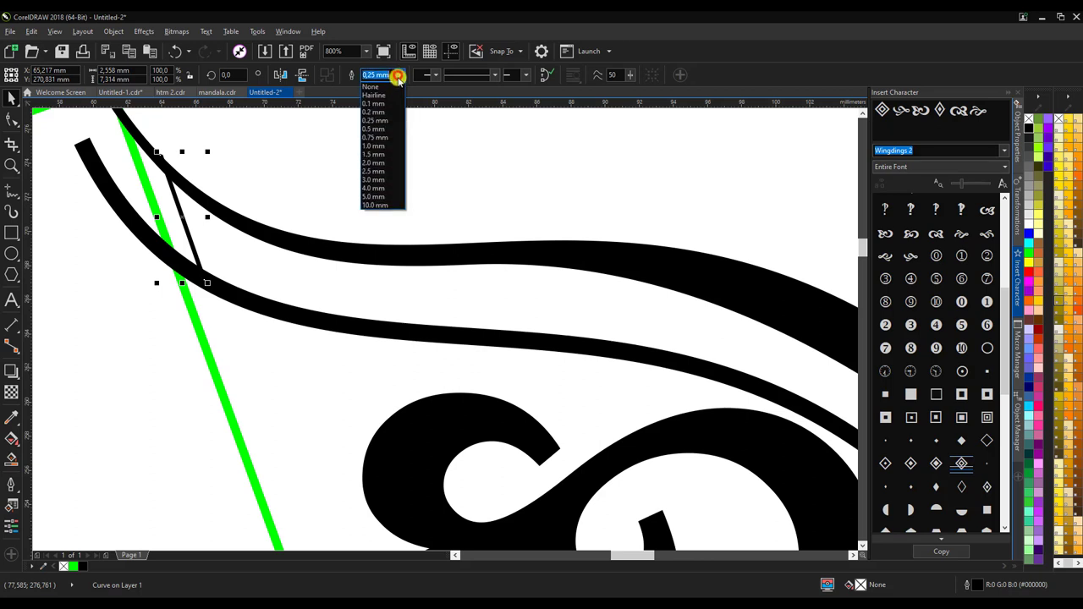
click(387, 130)
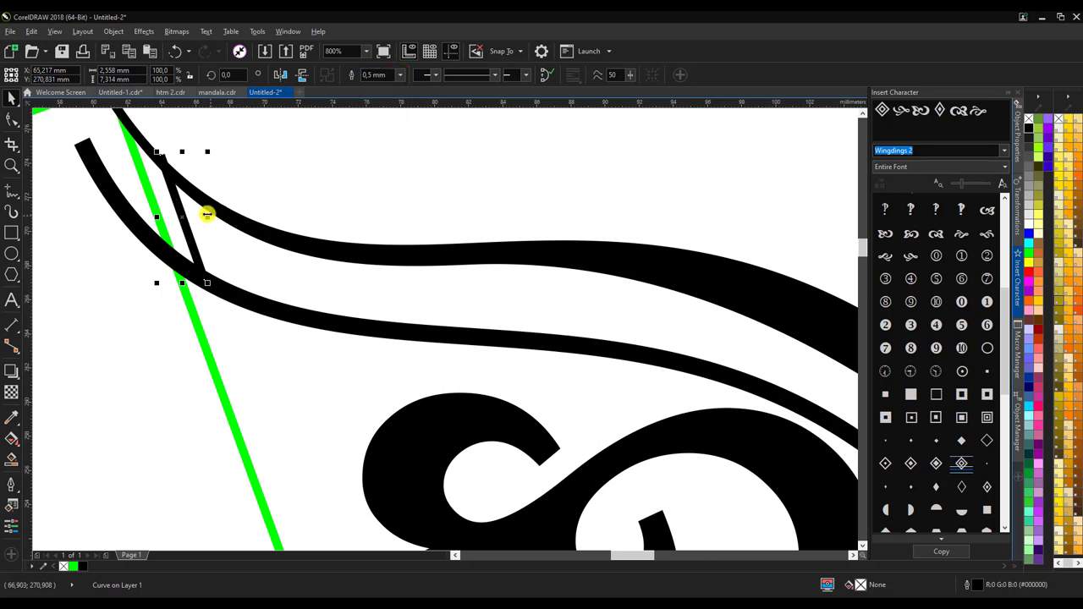
Place an offset copy of the diagonal line and repeat it with Ctrl+D for more stripes
mouse_move(181, 218)
mouse_down()
mouse_move(238, 263)
mouse_move(218, 255)
mouse_up()
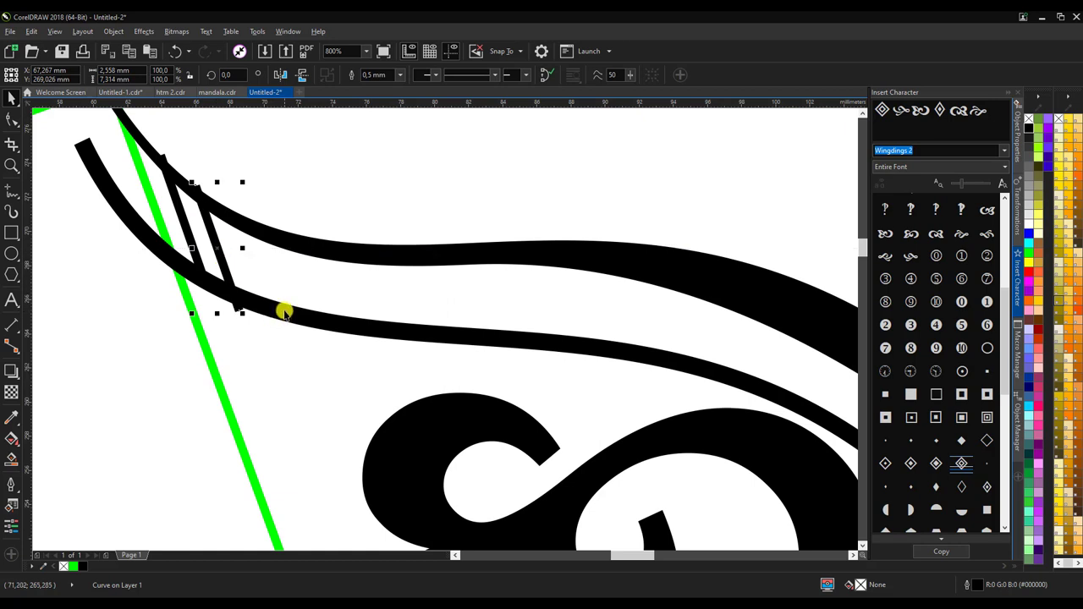
key(ctrl+d)
key(ctrl+d)
key(ctrl+d)
key(ctrl+d)
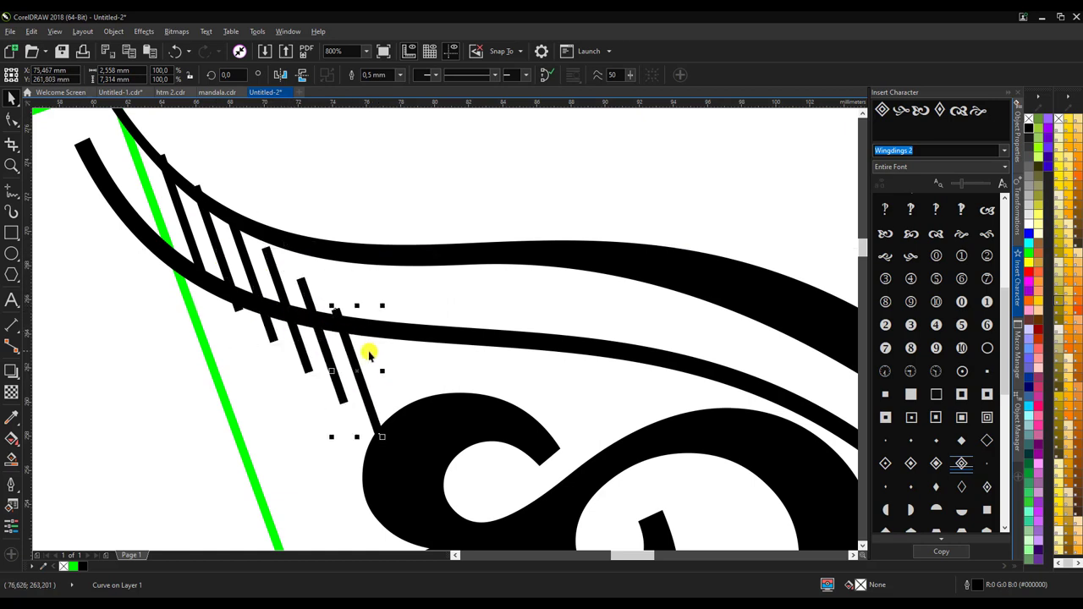
scroll(184, 277, down, 1)
scroll(150, 254, down, 1)
scroll(213, 290, down, 2)
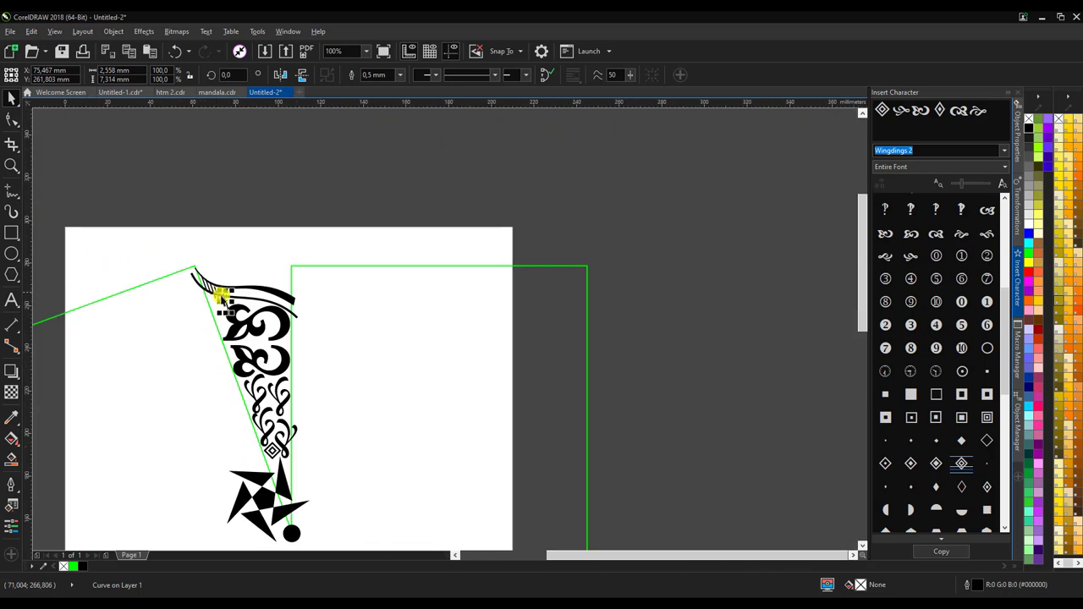
scroll(223, 296, down, 1)
scroll(231, 281, up, 3)
scroll(292, 274, down, 2)
scroll(245, 346, up, 2)
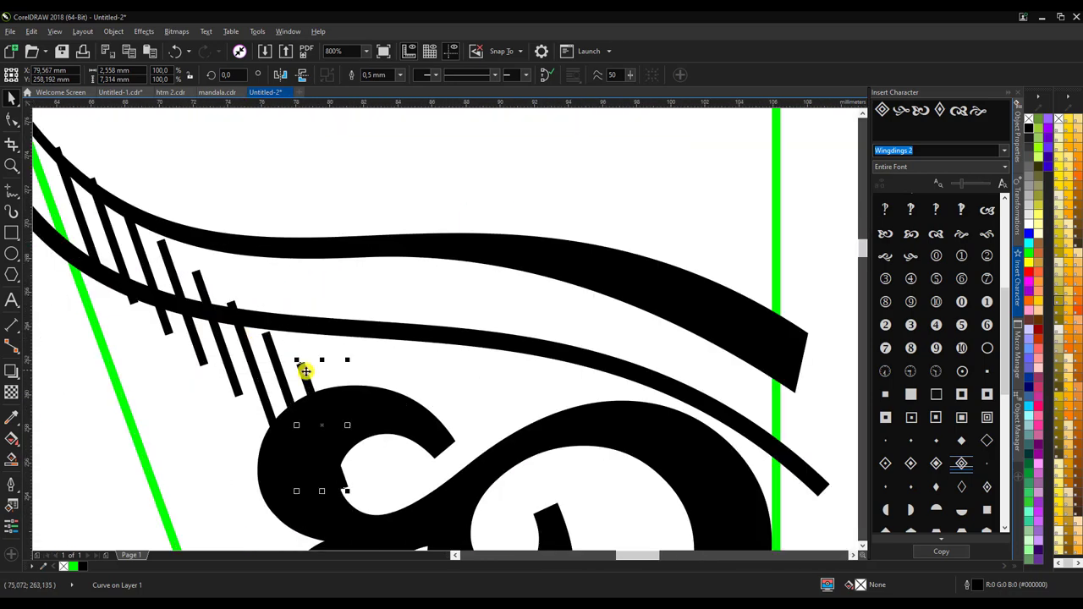
Lengthen a stripe, position it along the upper band, and repeat copies along the band
click(193, 266)
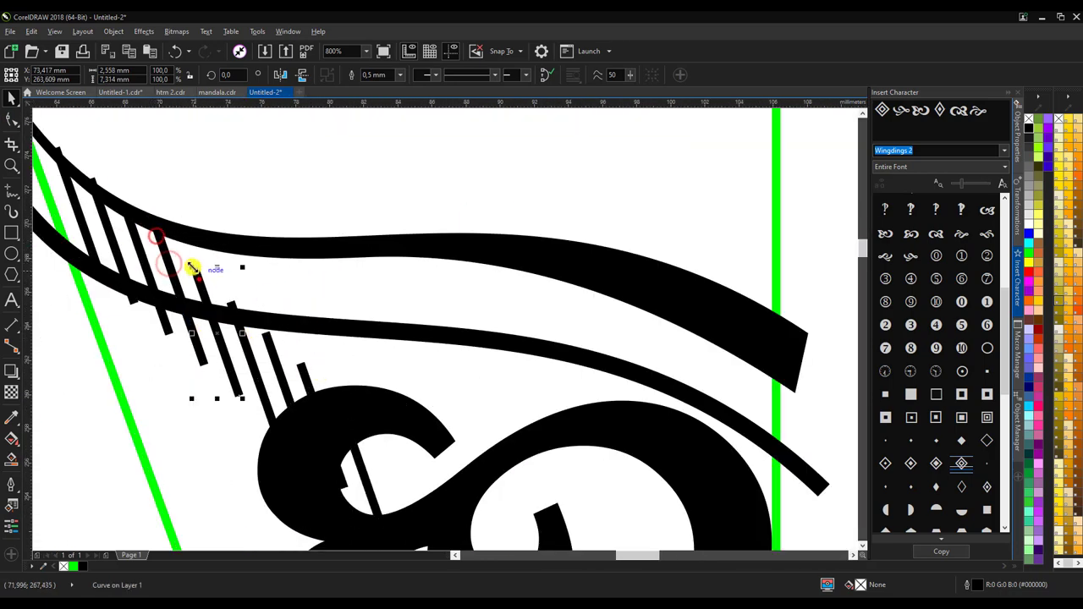
mouse_move(231, 305)
mouse_down()
mouse_move(204, 244)
mouse_move(347, 491)
mouse_up()
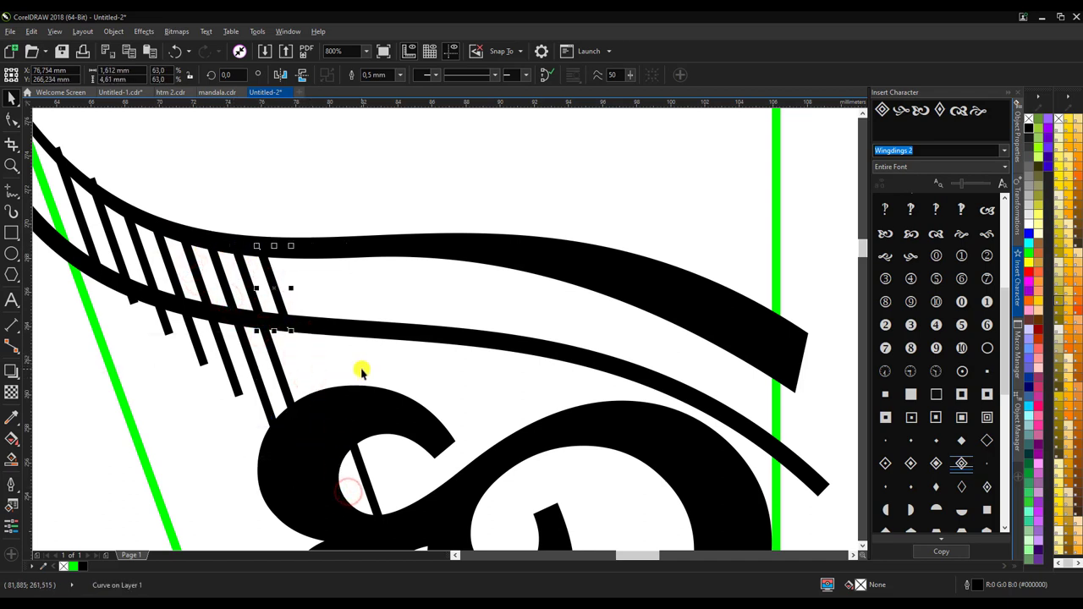
drag(358, 370, 362, 206)
mouse_move(296, 300)
mouse_down()
mouse_move(292, 292)
mouse_move(312, 311)
mouse_up()
key(ctrl+d)
key(ctrl+d)
key(ctrl+d)
key(ctrl+d)
key(ctrl+d)
key(ctrl+d)
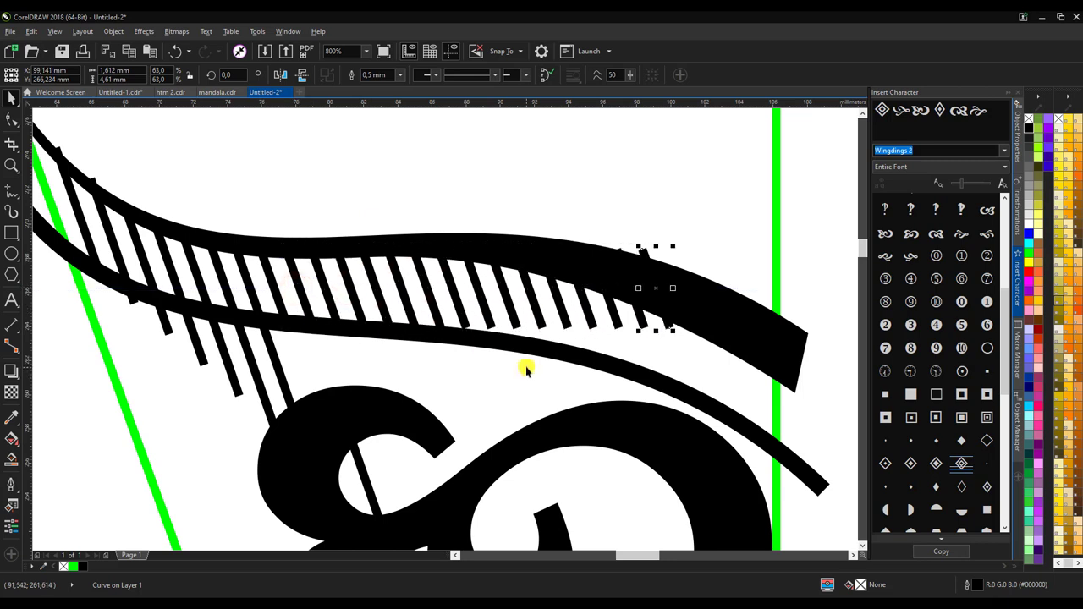
key(ctrl+d)
key(ctrl+d)
Resize and shift the remaining stripes so they fit evenly between the two bands
click(274, 350)
mouse_move(312, 460)
mouse_down()
mouse_move(190, 313)
mouse_move(159, 228)
mouse_up()
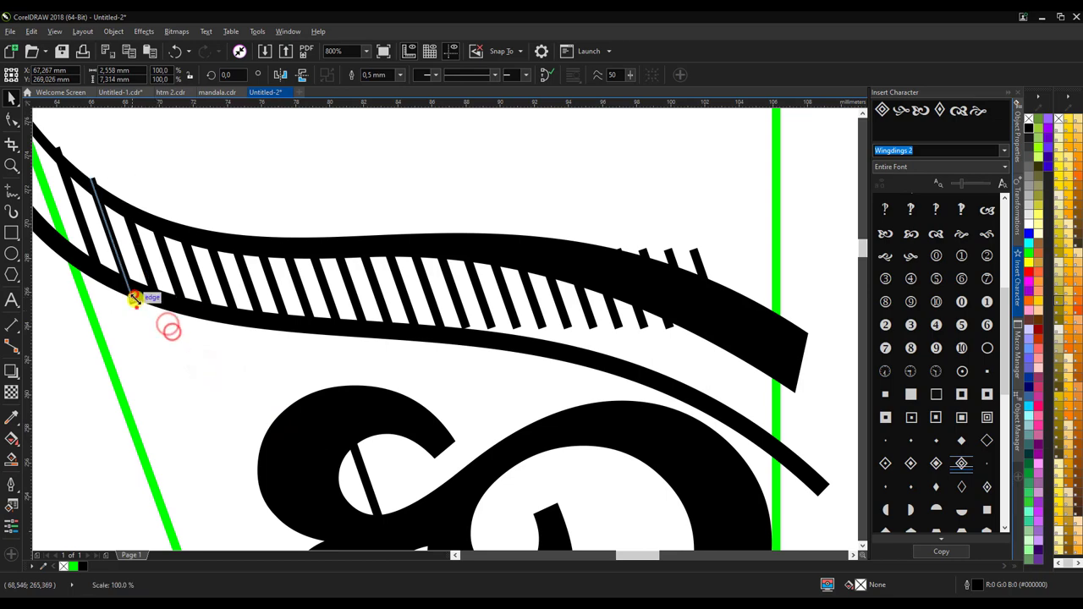
scroll(136, 302, up, 2)
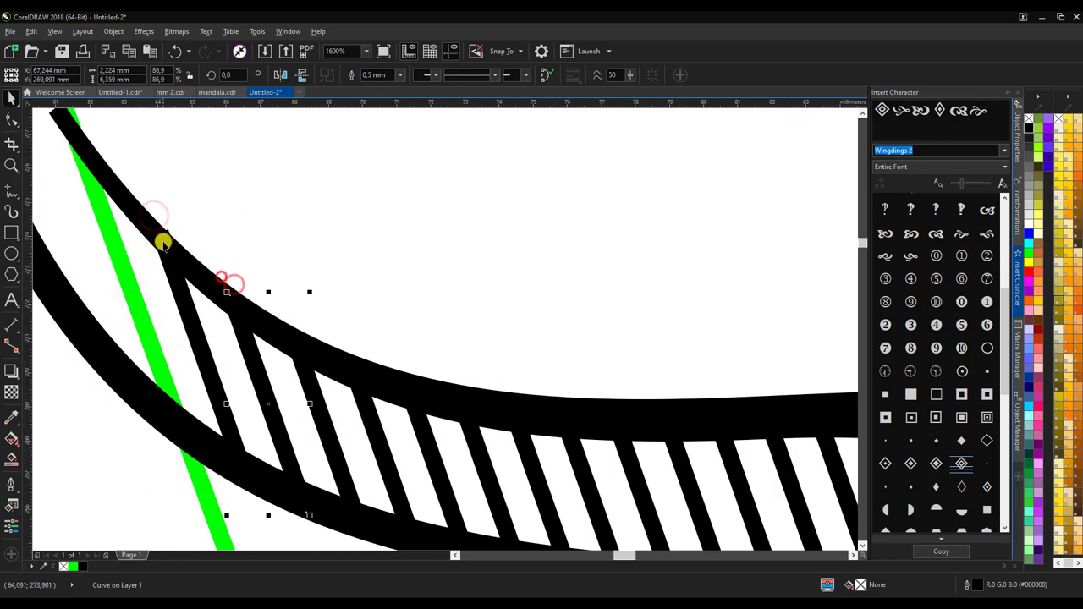
drag(159, 228, 162, 234)
scroll(140, 288, down, 2)
scroll(403, 379, up, 1)
drag(254, 356, 401, 369)
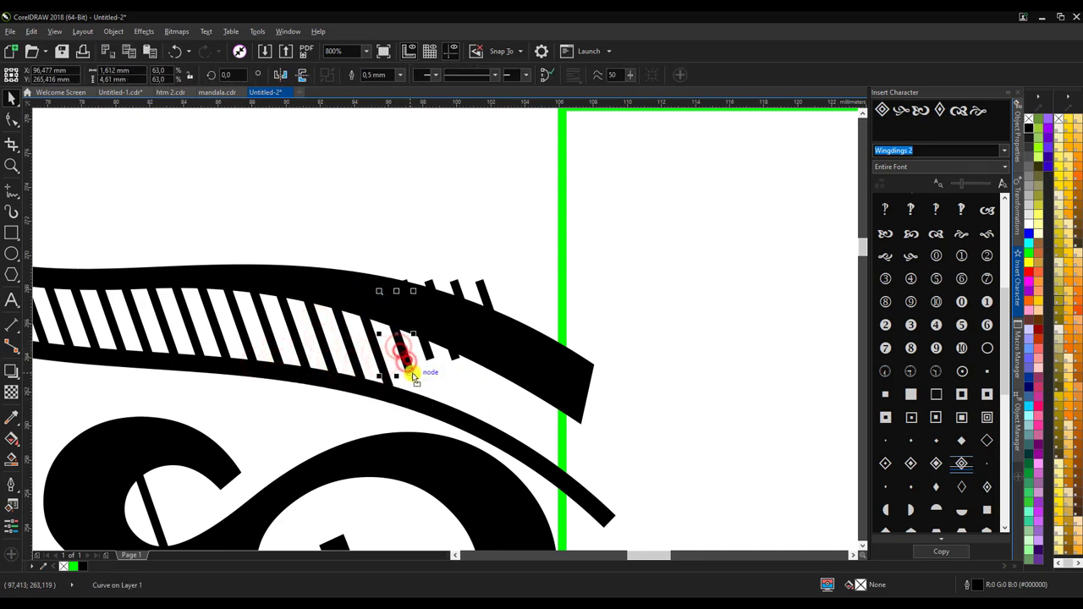
mouse_move(401, 369)
mouse_down()
mouse_move(430, 349)
mouse_move(506, 361)
mouse_move(403, 282)
mouse_move(561, 448)
mouse_up()
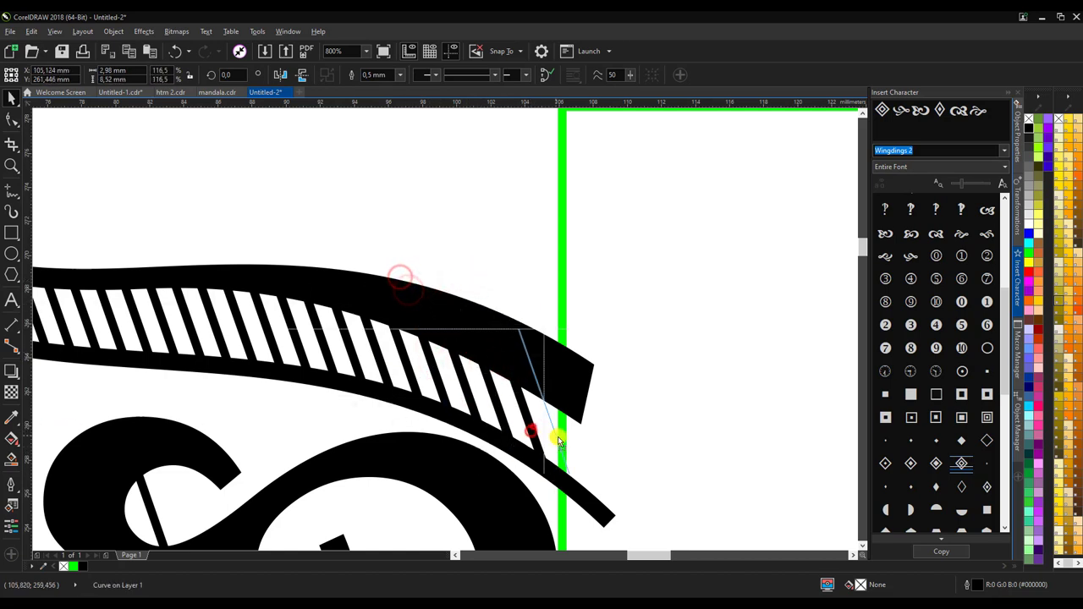
Drop a mirrored stripe copy at the band's left end and repeat the crossing strokes
scroll(501, 264, down, 2)
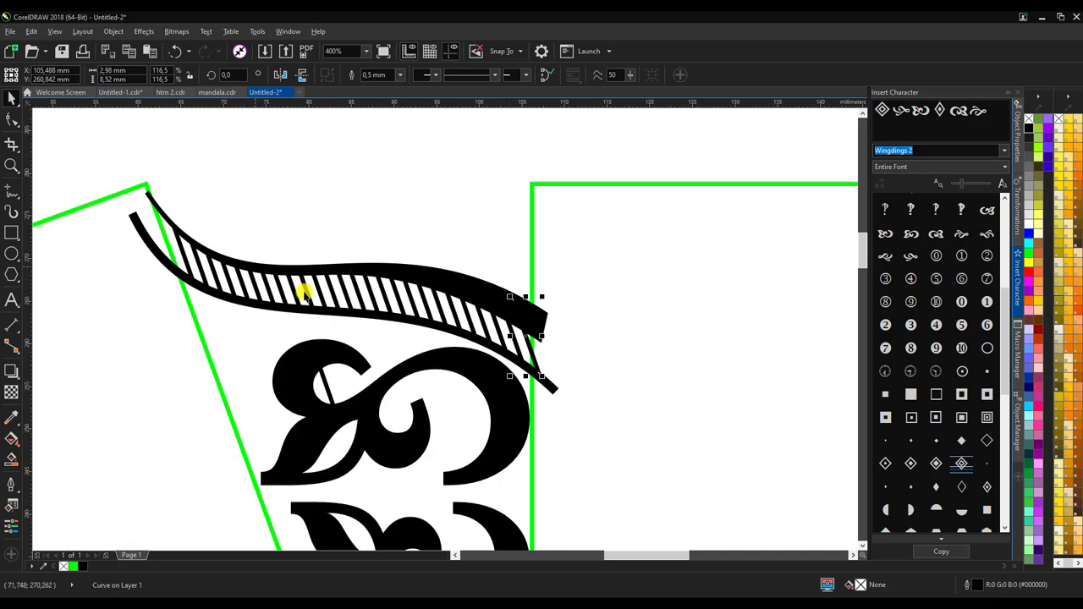
mouse_move(526, 337)
mouse_down()
mouse_move(394, 189)
mouse_move(171, 240)
mouse_move(165, 230)
mouse_move(177, 250)
mouse_move(167, 245)
mouse_up()
click(280, 75)
scroll(166, 231, up, 2)
key(ctrl+r)
key(ctrl+r)
key(ctrl+r)
key(ctrl+r)
key(ctrl+r)
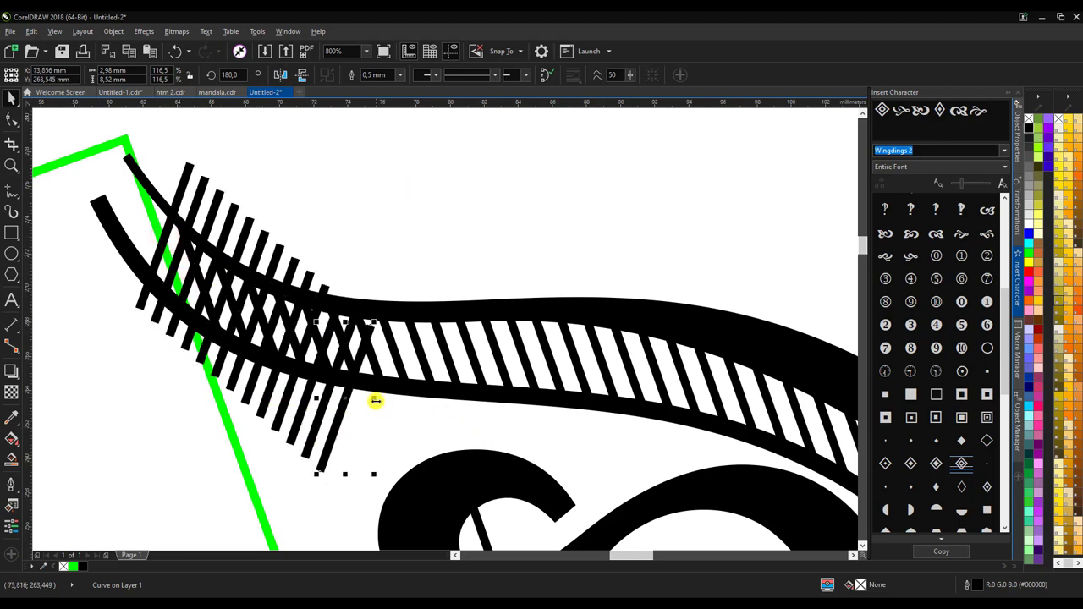
Shorten a crossing stroke to fit the band, repeat it along, and stretch the end stroke
drag(372, 324, 240, 263)
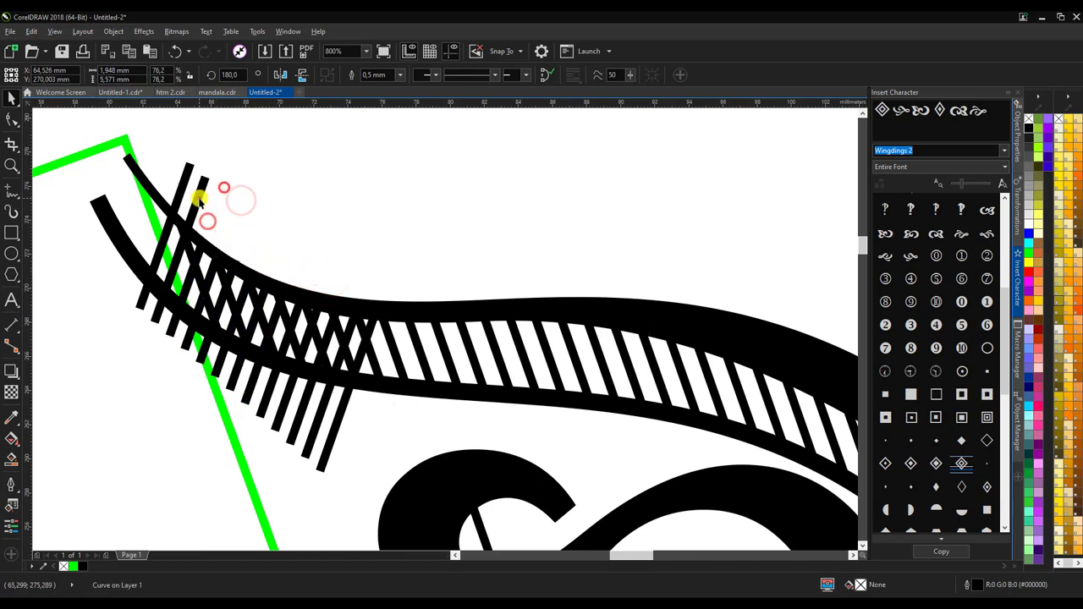
mouse_move(240, 263)
mouse_down()
mouse_move(179, 190)
mouse_move(169, 332)
mouse_move(258, 376)
mouse_up()
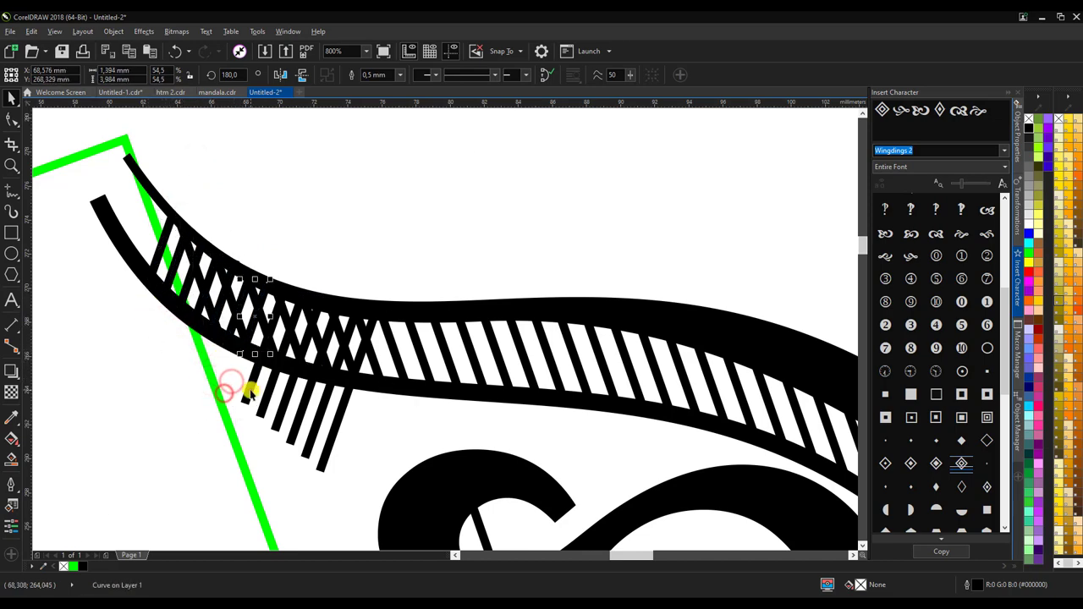
drag(258, 377, 270, 433)
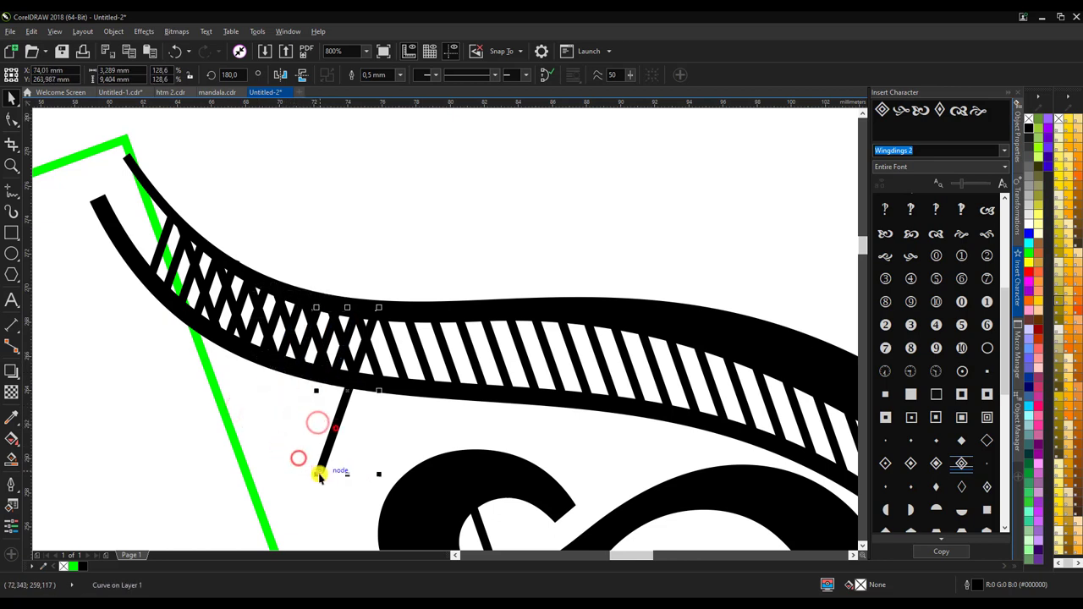
drag(317, 475, 370, 402)
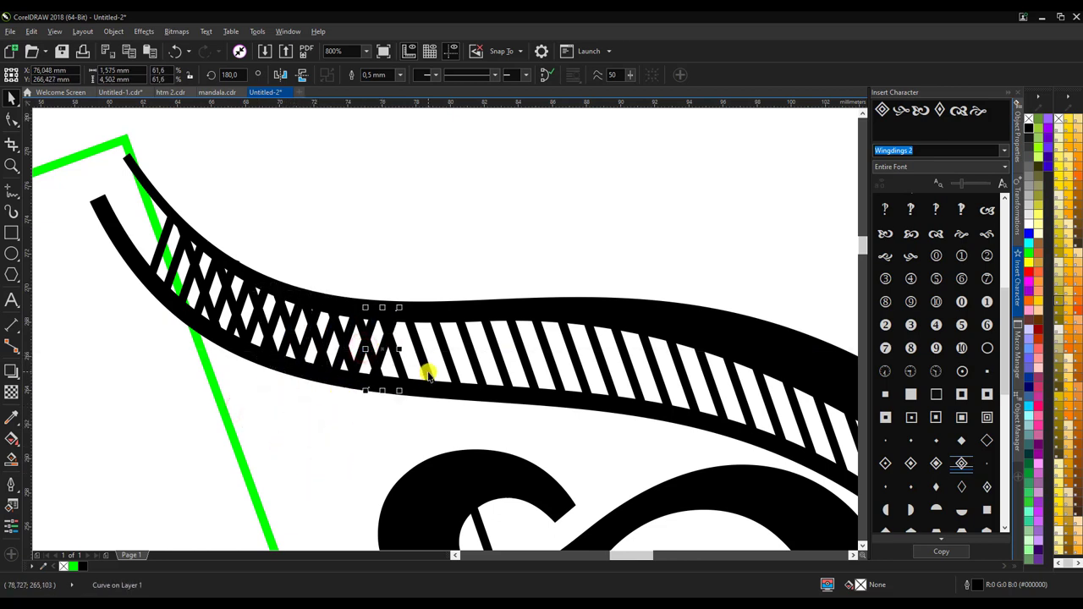
key(ctrl+r)
key(ctrl+r)
key(ctrl+r)
key(ctrl+r)
key(ctrl+r)
key(ctrl+r)
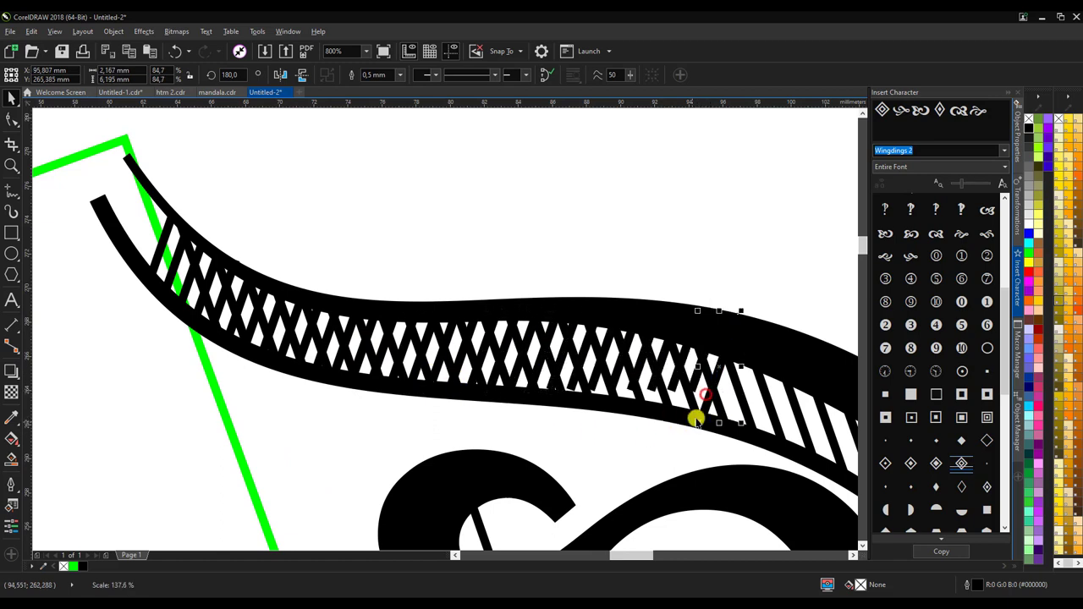
mouse_move(708, 394)
mouse_down()
mouse_move(633, 430)
mouse_move(586, 392)
mouse_up()
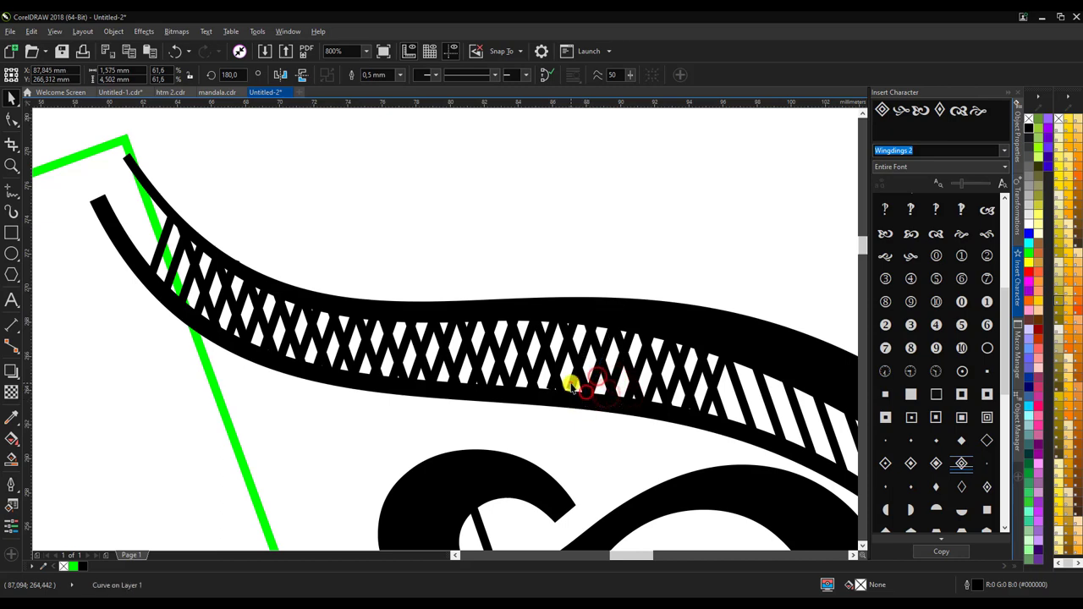
drag(586, 392, 546, 389)
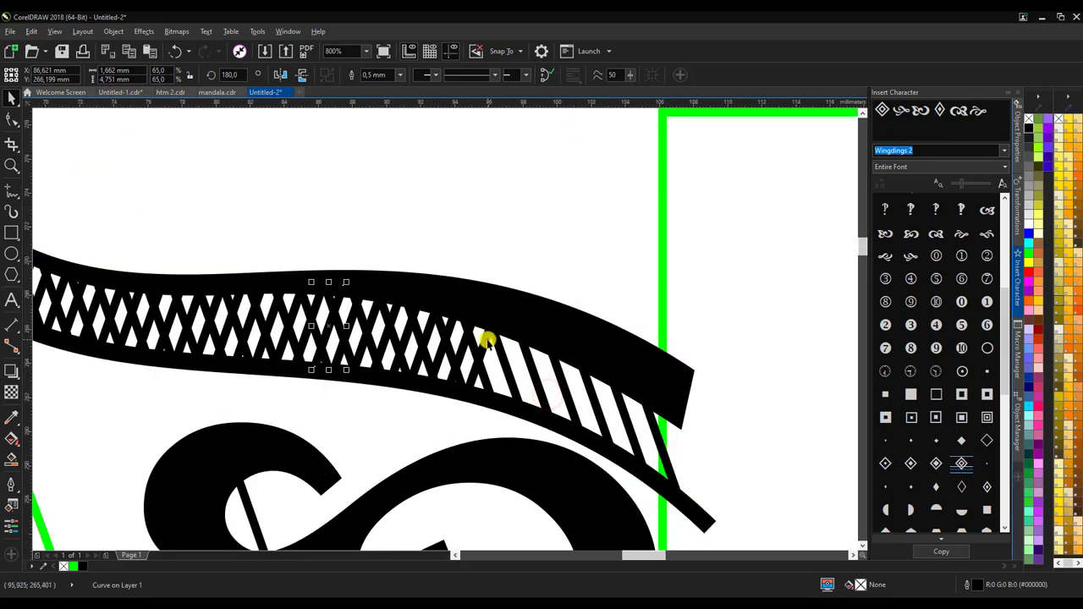
Move a hatch stripe toward the green line, undo that move, and deselect the band
mouse_move(484, 339)
mouse_down()
mouse_move(576, 440)
mouse_move(539, 423)
mouse_move(576, 432)
mouse_up()
scroll(541, 403, up, 1)
scroll(576, 432, down, 2)
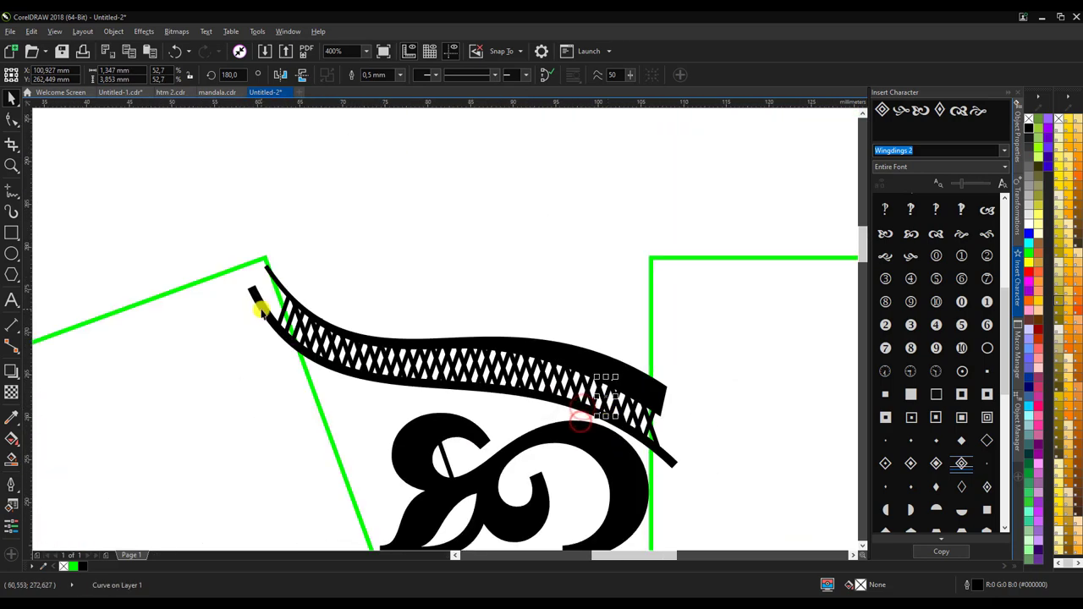
scroll(259, 302, up, 1)
drag(342, 346, 329, 385)
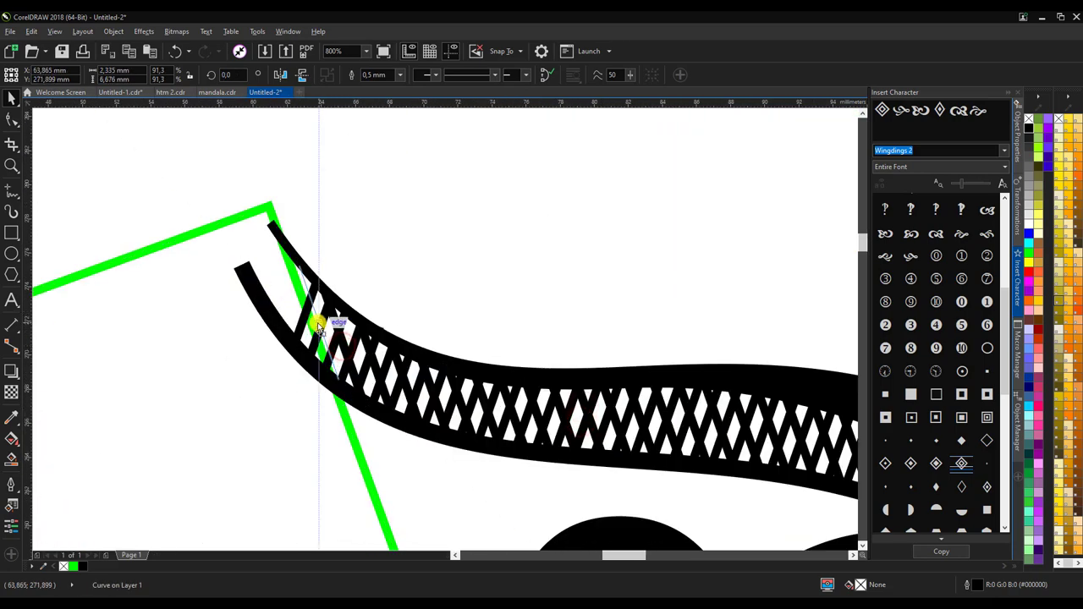
drag(315, 330, 314, 325)
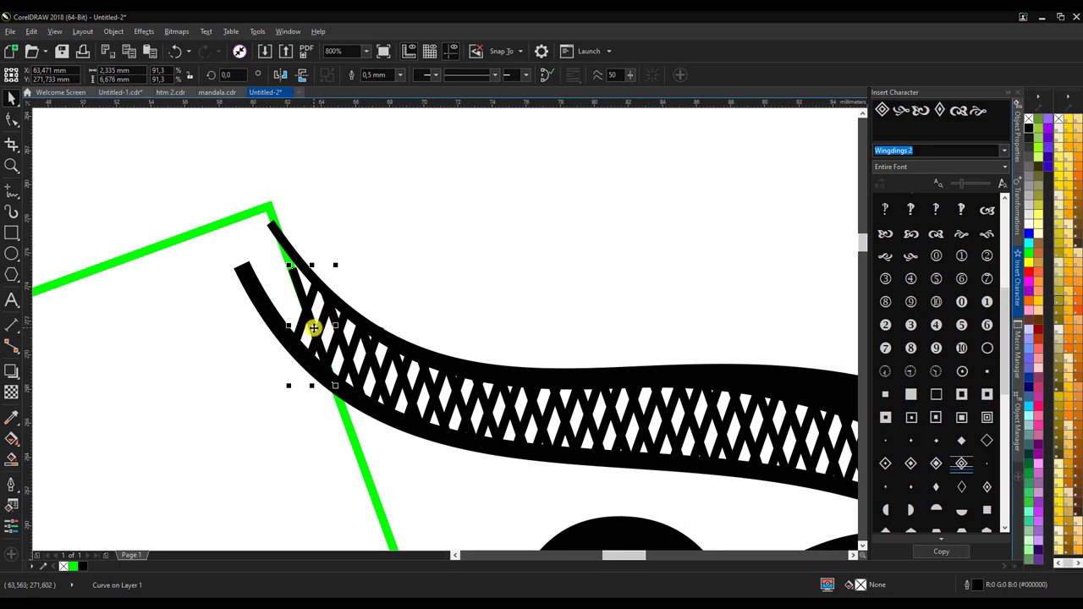
key(ctrl+z)
scroll(317, 275, down, 1)
scroll(320, 272, down, 1)
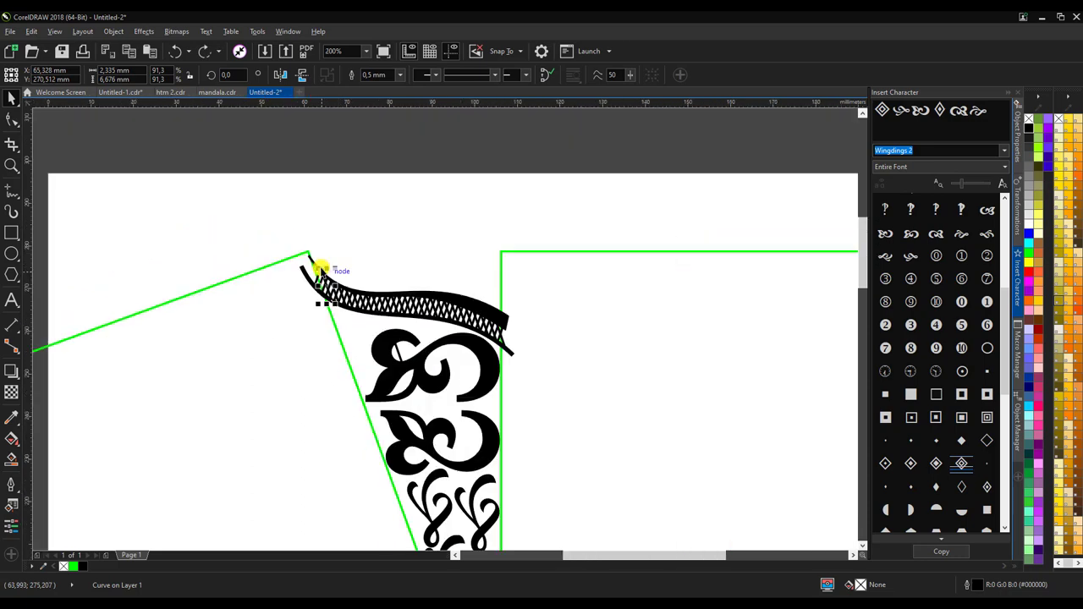
scroll(384, 276, up, 1)
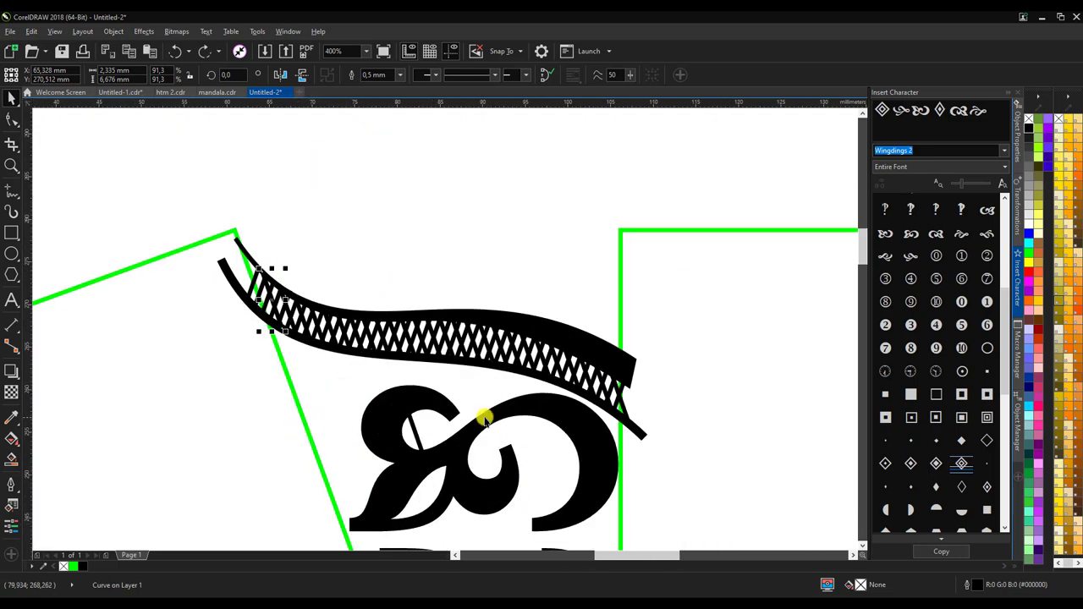
click(379, 237)
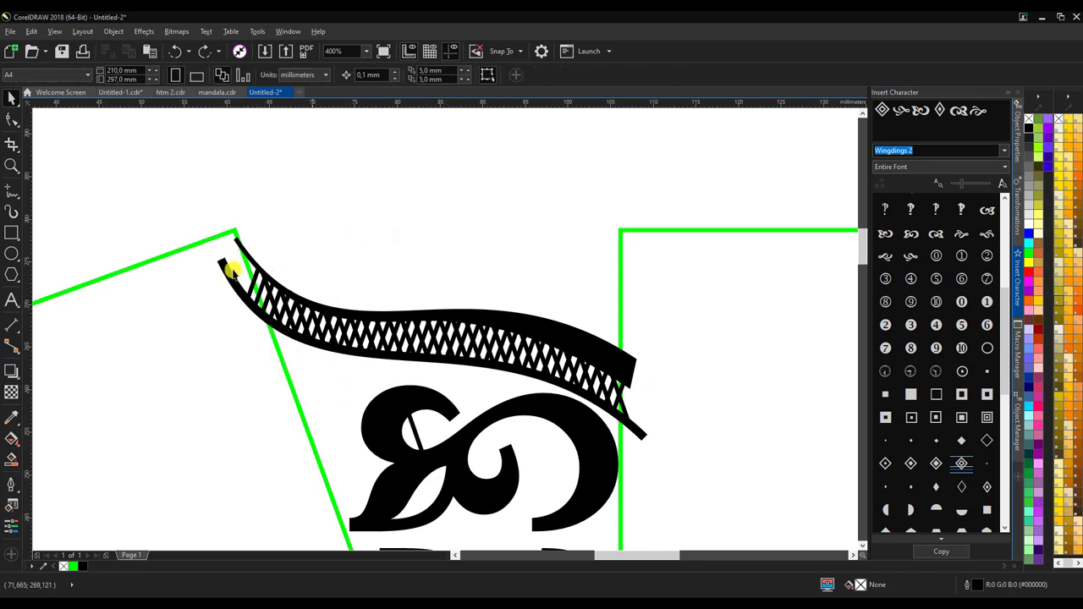
Draw a straight near-vertical line from the hatched band's underside down beside the ornament
click(10, 190)
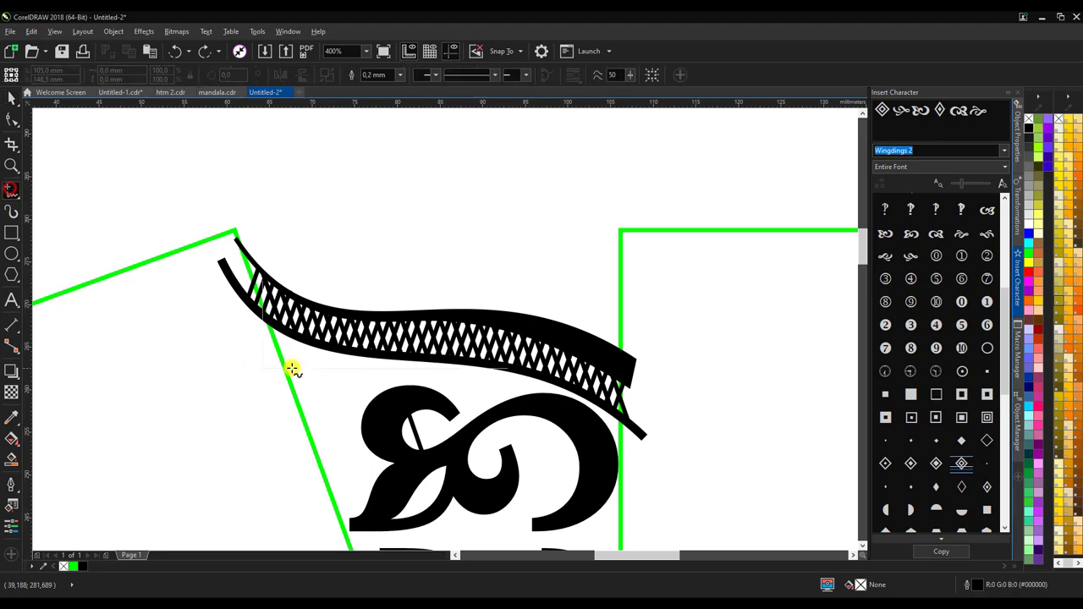
scroll(291, 241, down, 2)
scroll(304, 293, up, 2)
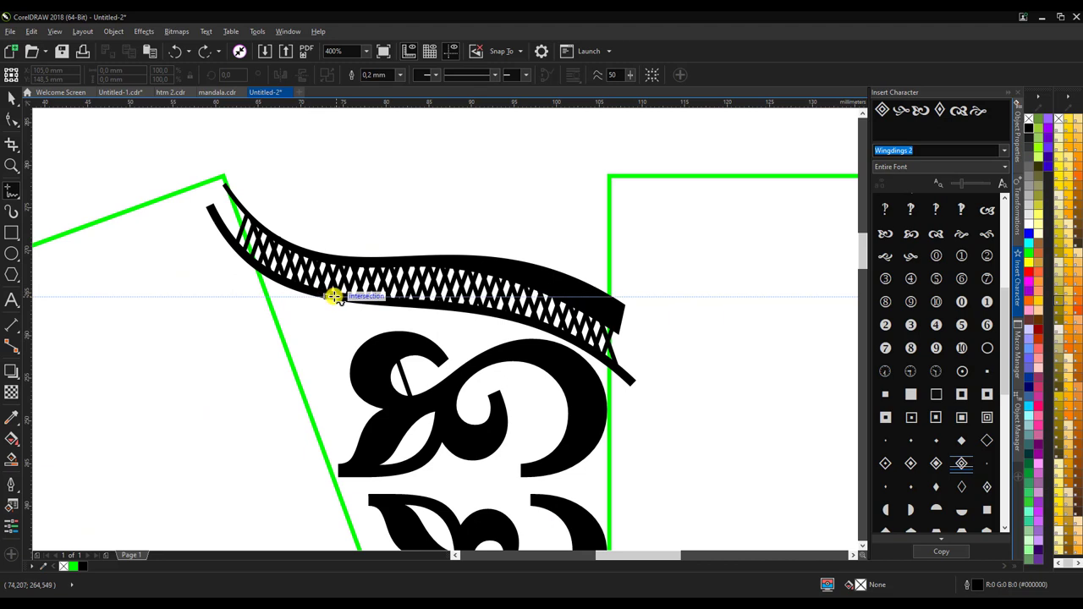
click(332, 296)
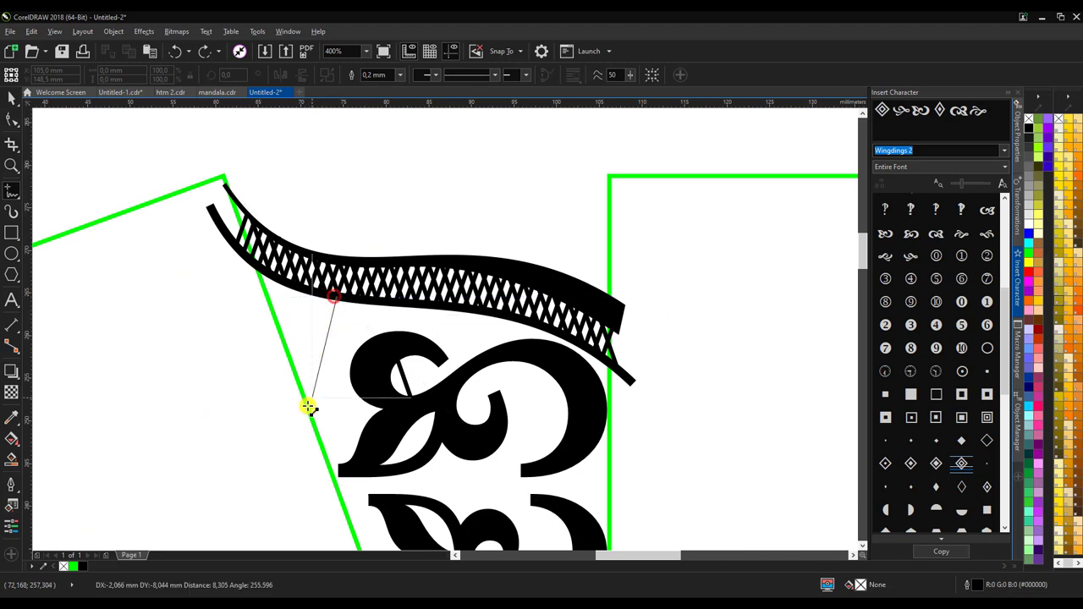
click(314, 471)
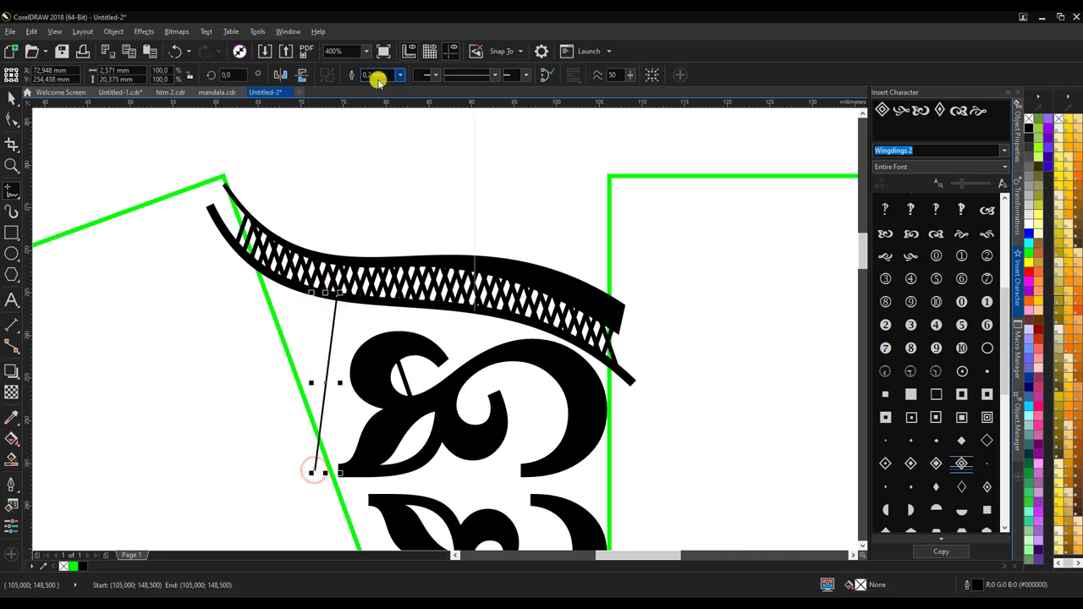
Set the new line's outline width to 0.25 mm
click(400, 75)
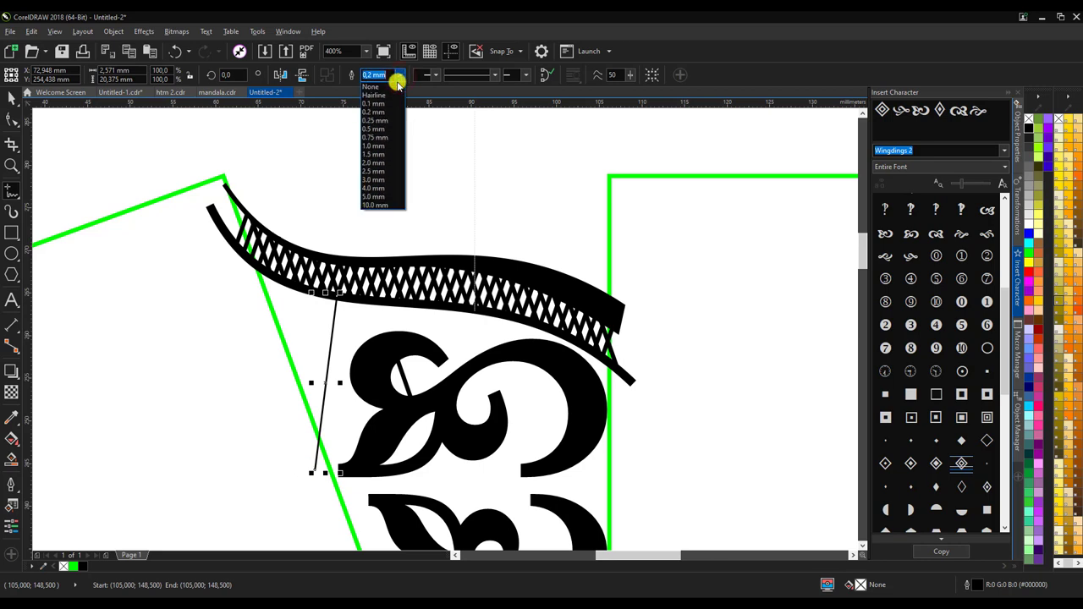
click(385, 145)
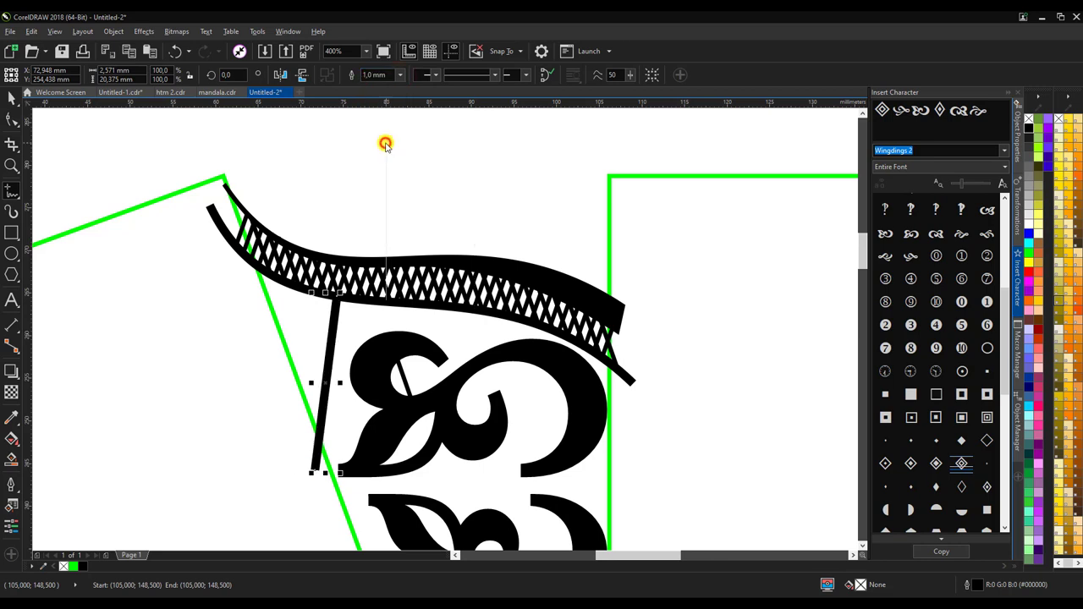
click(395, 76)
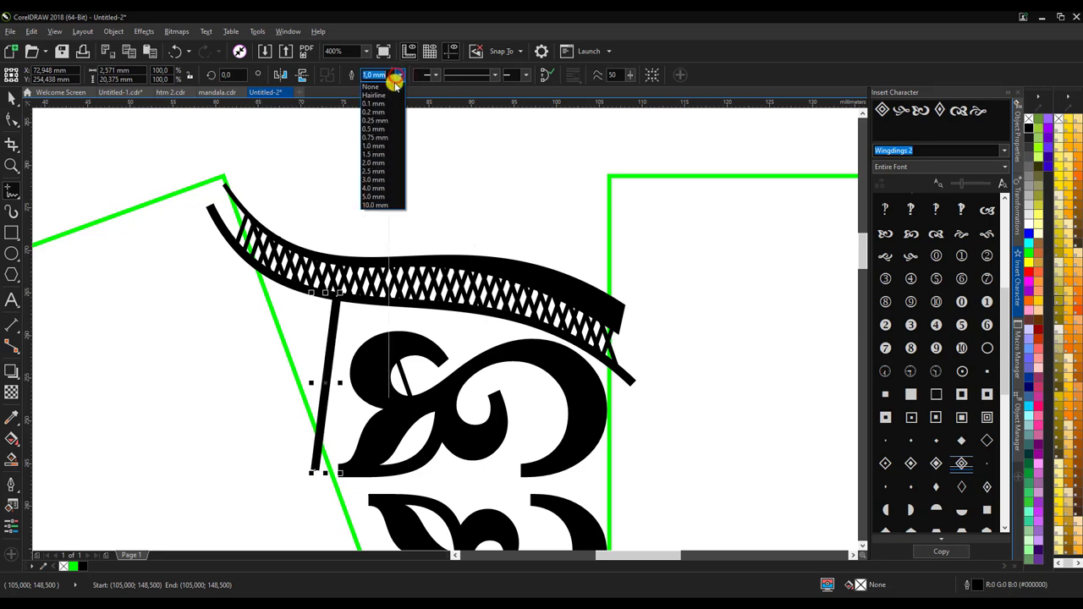
click(392, 138)
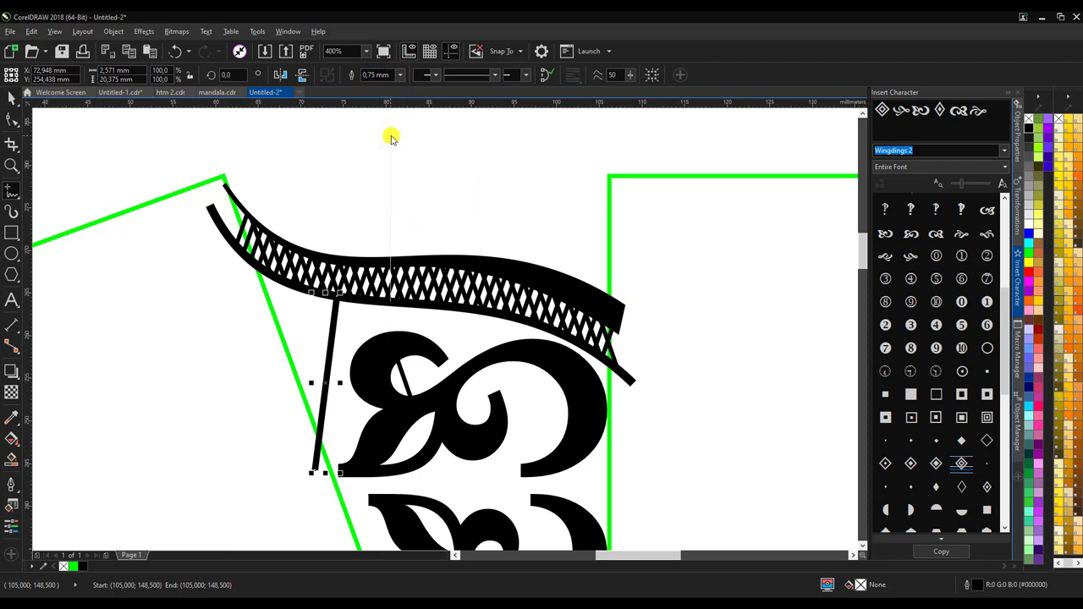
click(396, 76)
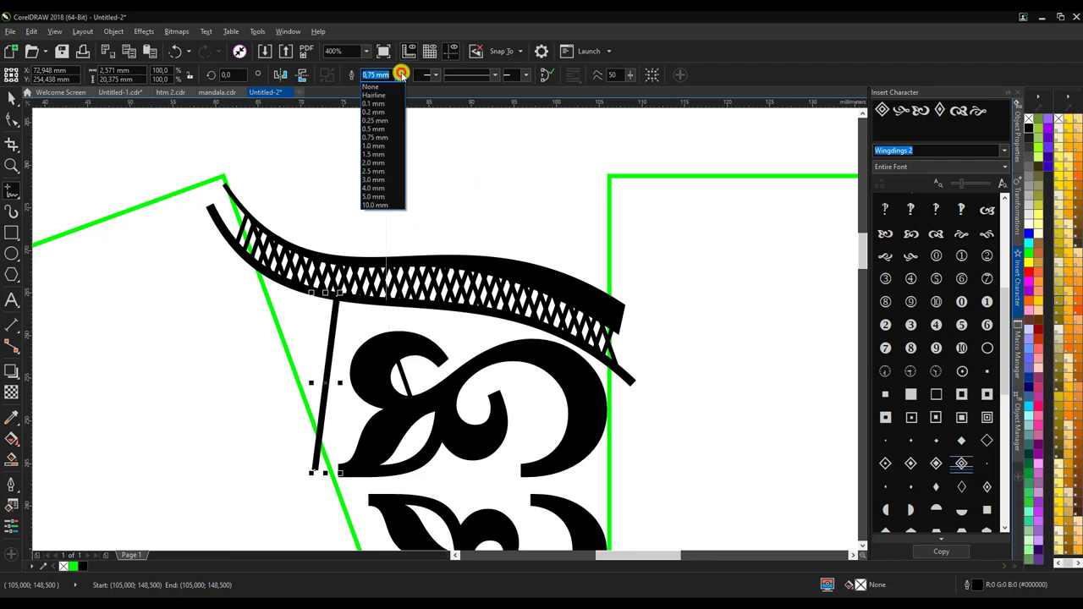
click(393, 121)
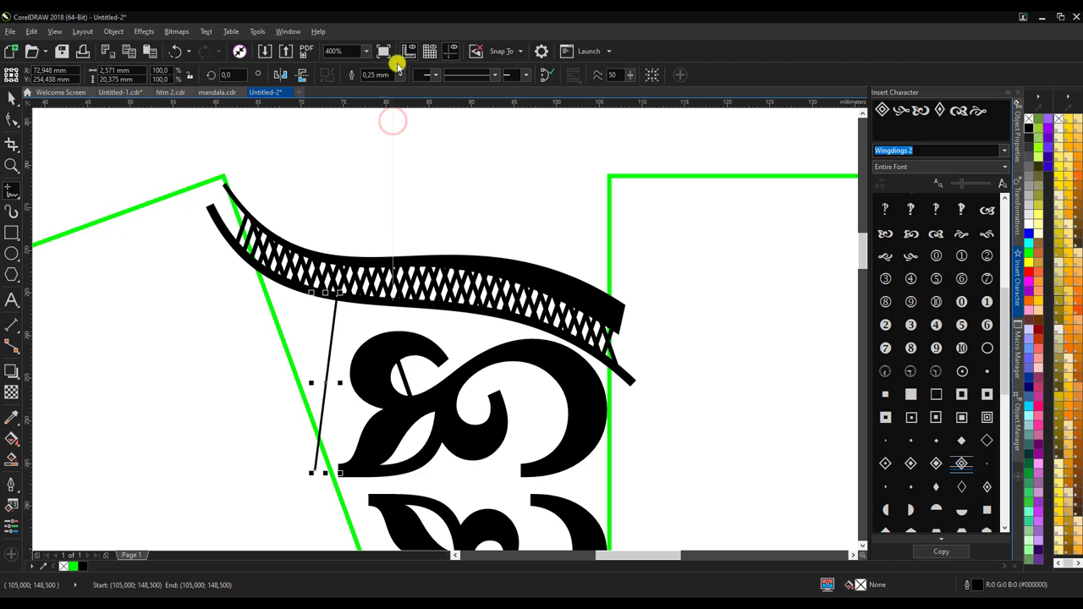
click(398, 76)
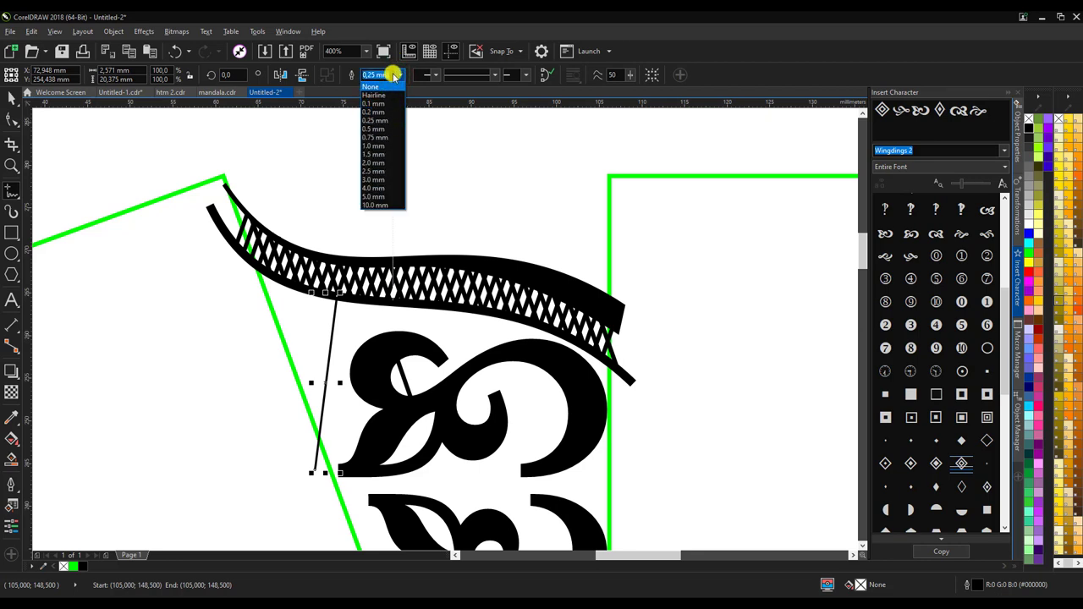
click(391, 75)
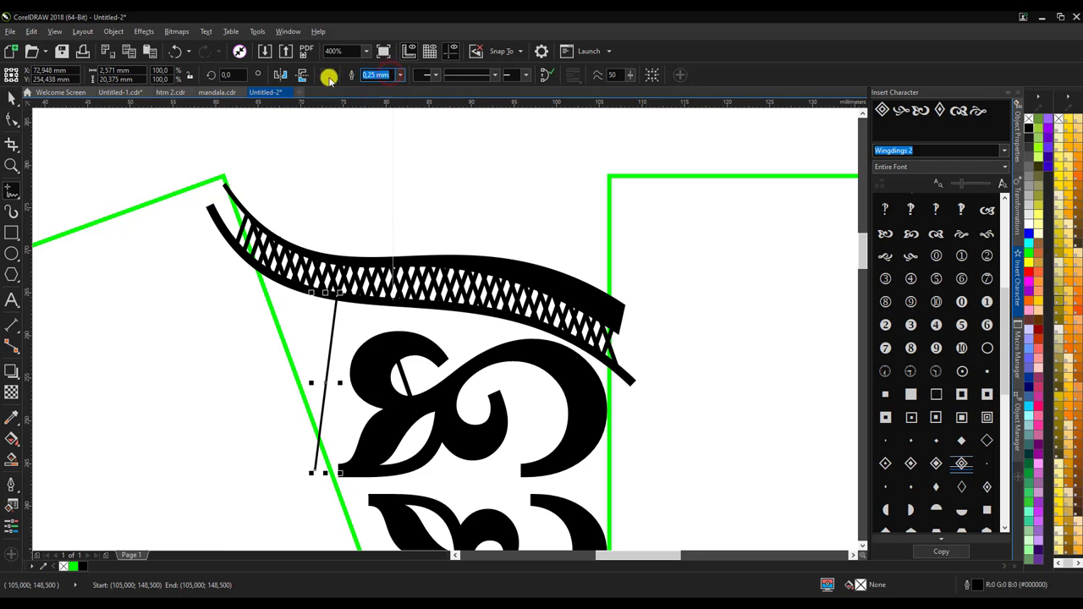
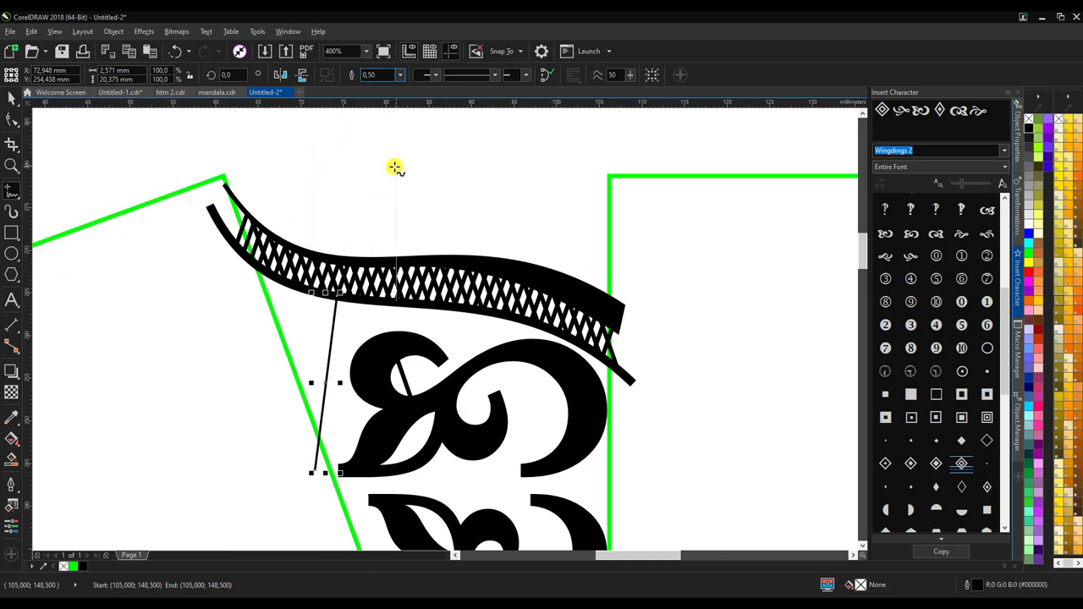
Give the vertical line a 0.5 mm outline and repeat evenly spaced copies to its left
key(Return)
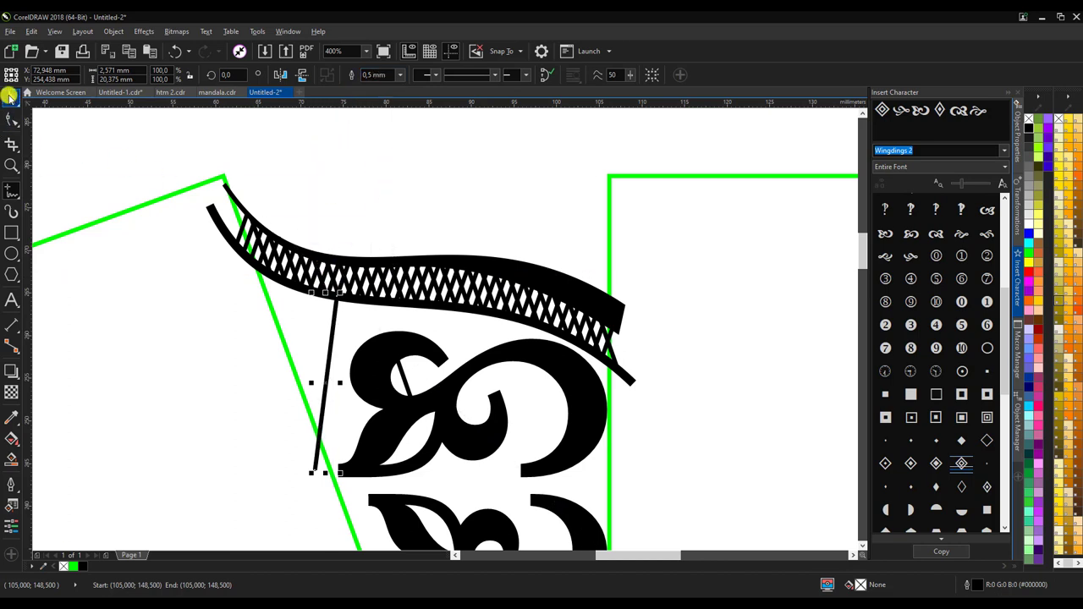
click(10, 96)
drag(326, 381, 306, 381)
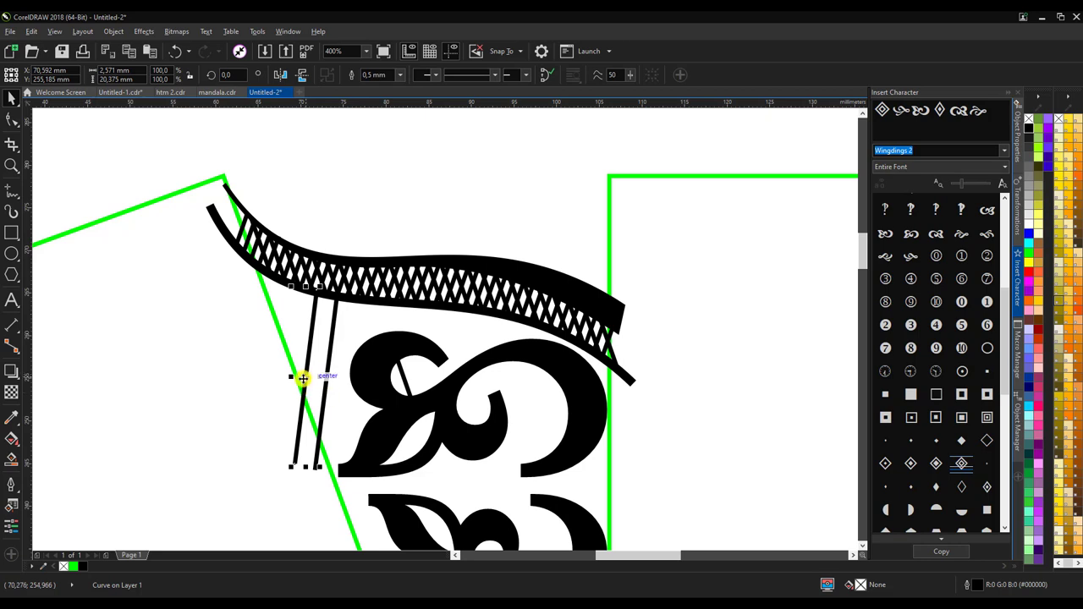
drag(303, 378, 313, 381)
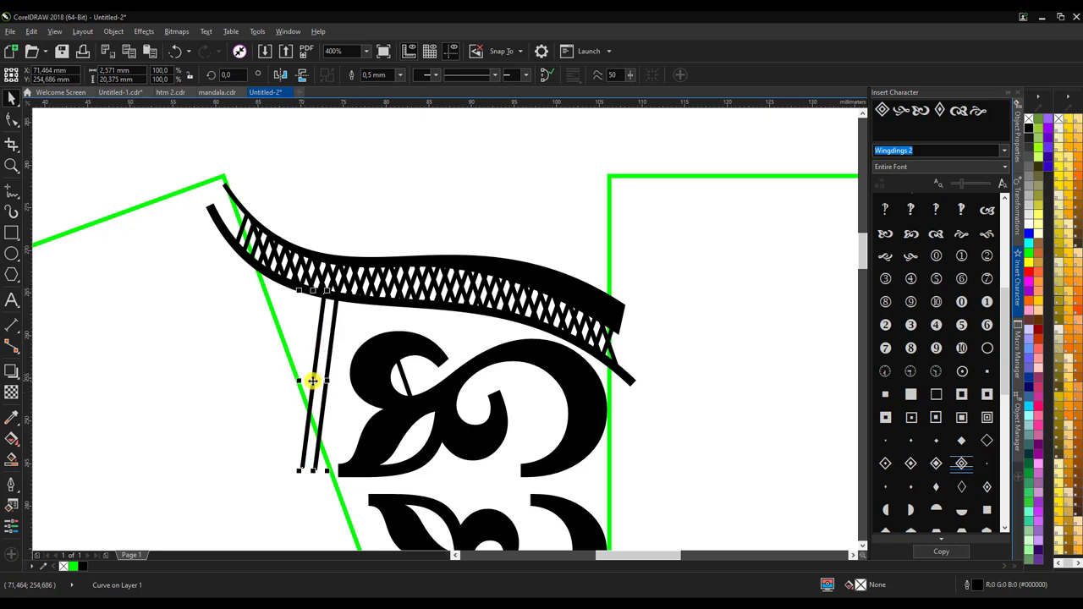
key(ctrl+d)
key(ctrl+d)
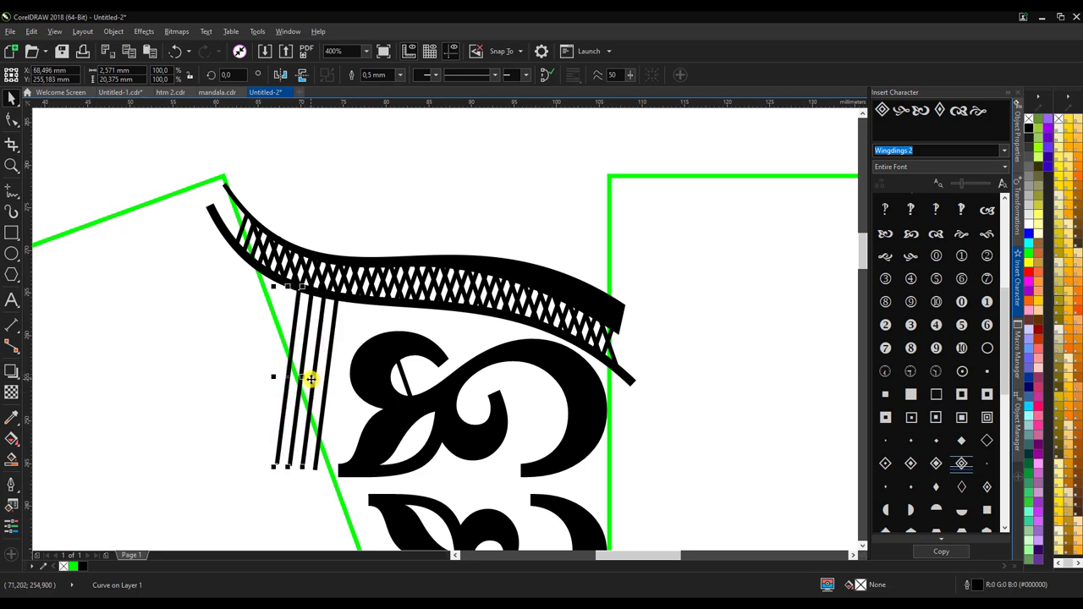
key(ctrl+d)
key(ctrl+d)
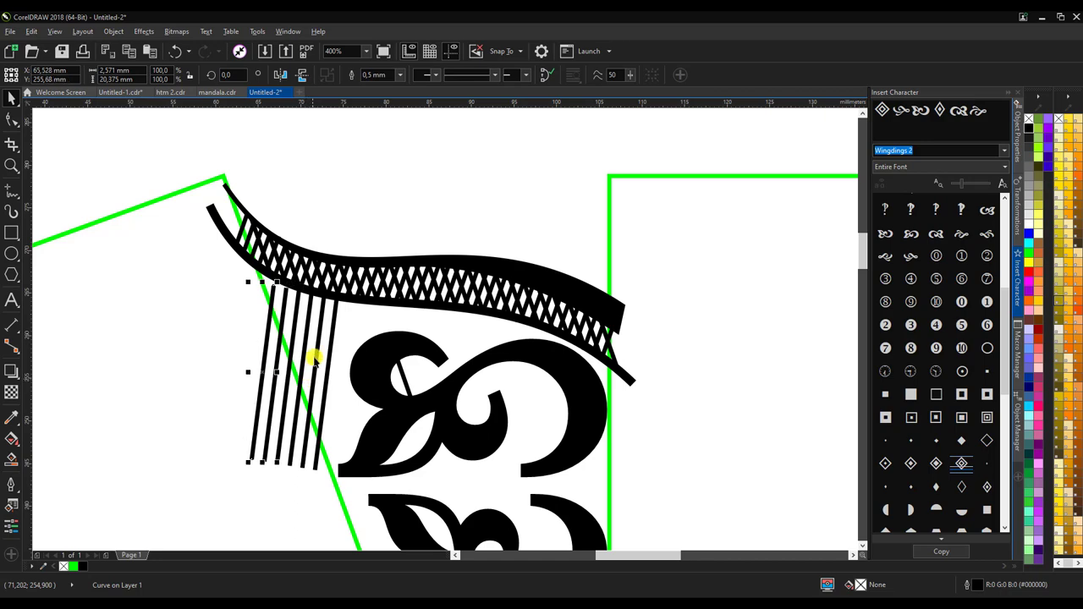
Stretch the parallel fringe lines up to meet the lattice band, then check individual lines
scroll(279, 296, up, 2)
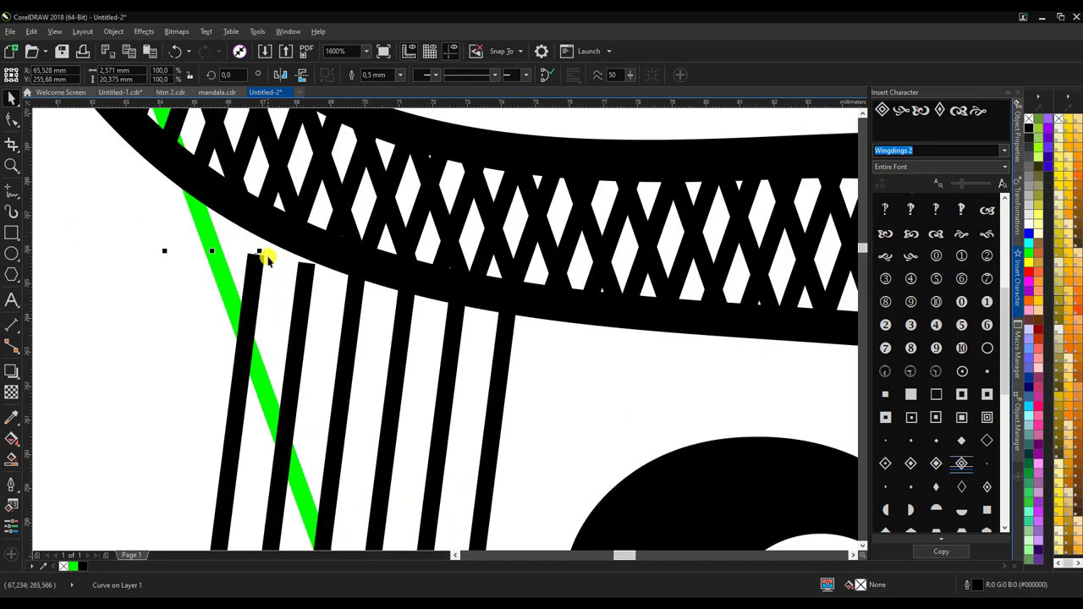
drag(259, 252, 261, 261)
scroll(252, 275, down, 1)
click(278, 292)
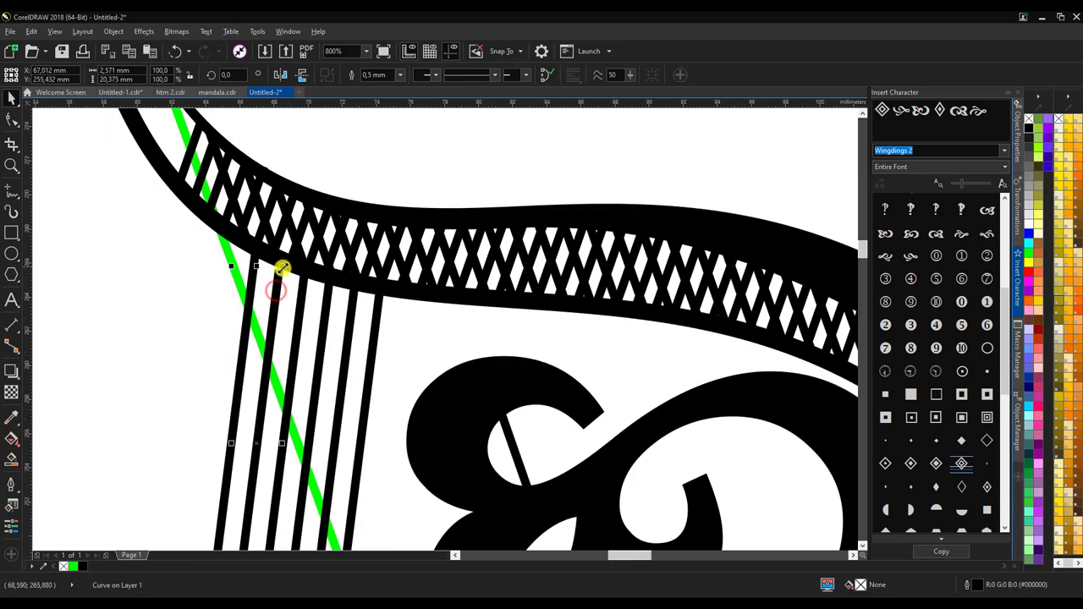
scroll(269, 269, down, 2)
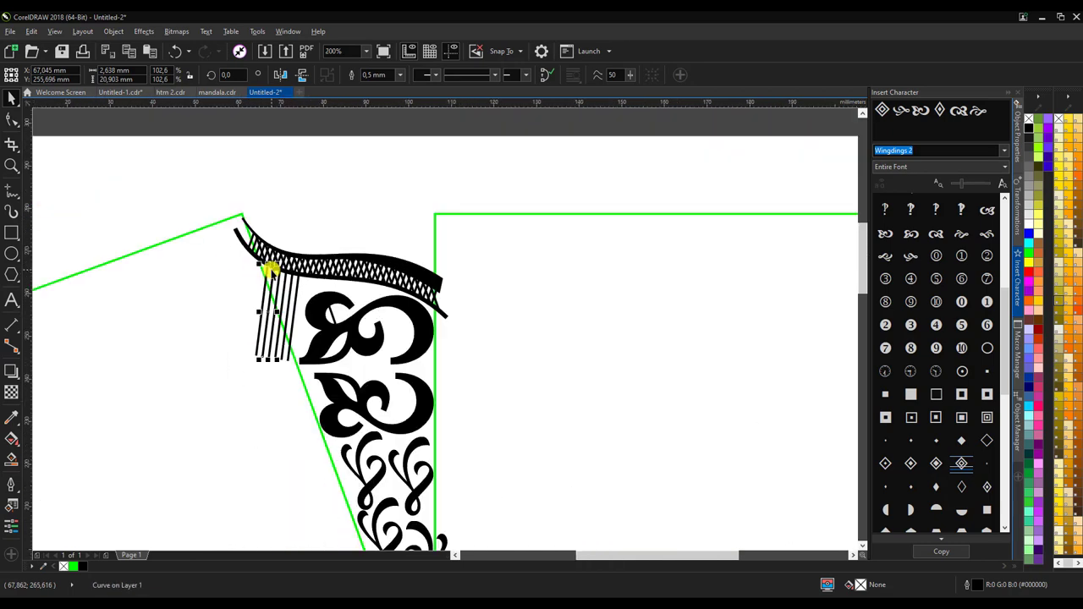
scroll(269, 269, up, 1)
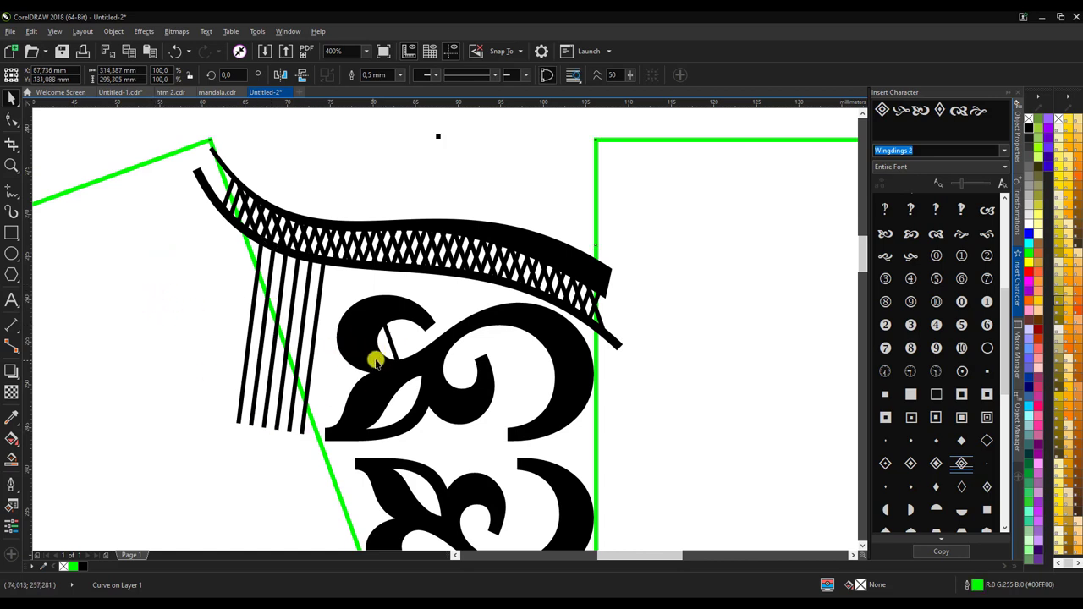
click(390, 344)
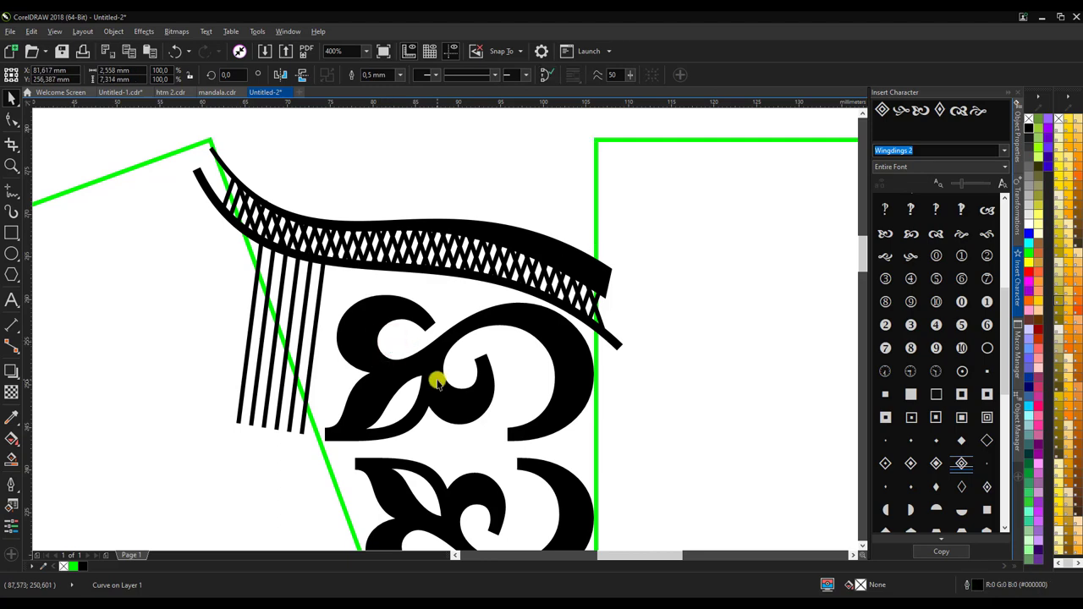
key(Escape)
scroll(327, 292, down, 1)
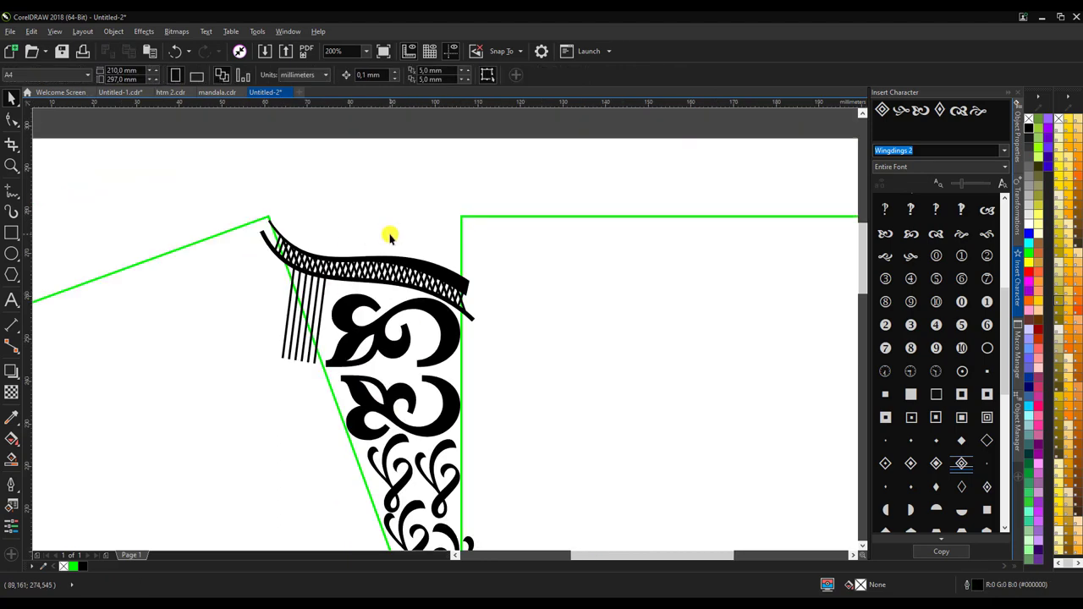
scroll(390, 237, up, 1)
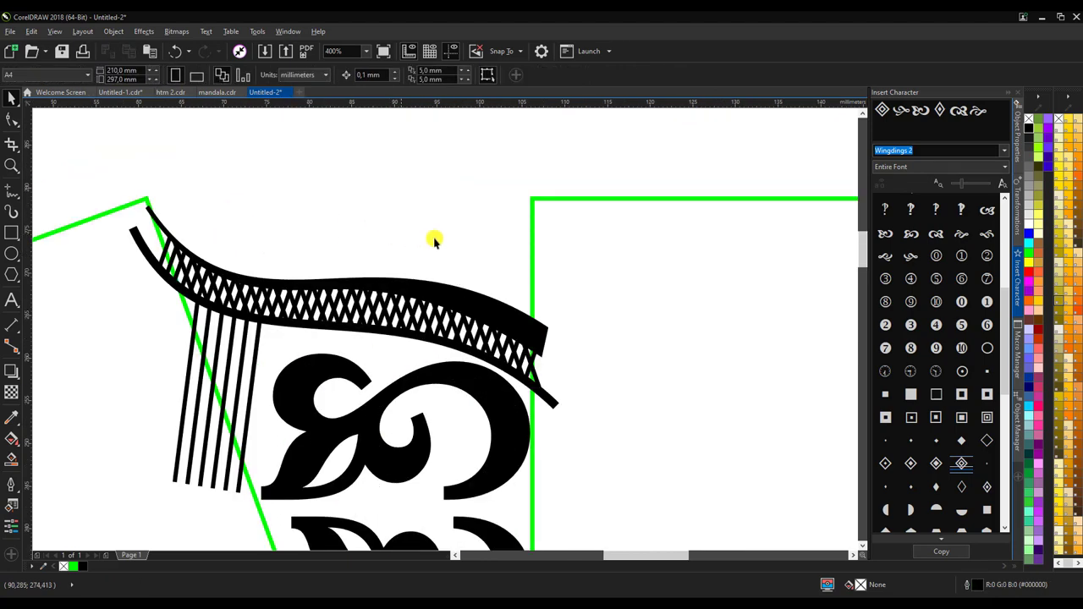
Draw a 0.75 mm line from the green frame's corner down to the lattice band
click(7, 189)
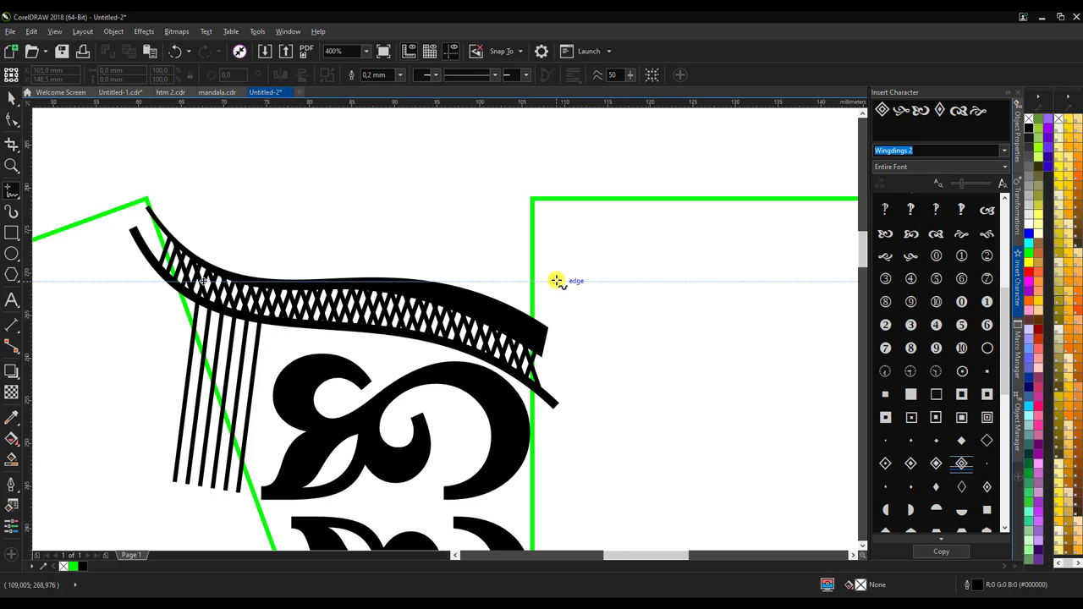
click(545, 200)
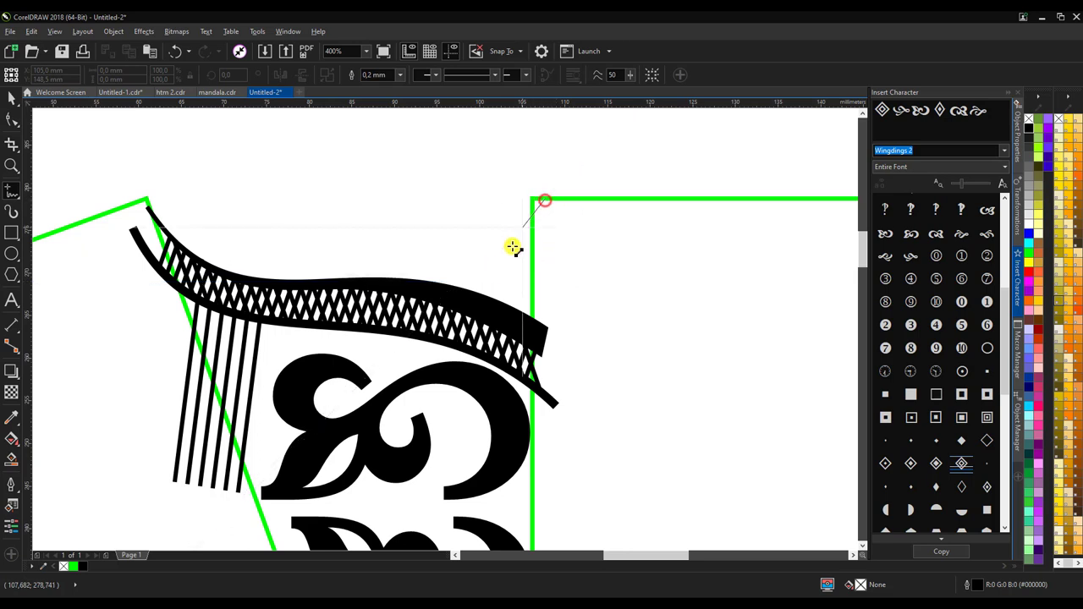
click(477, 300)
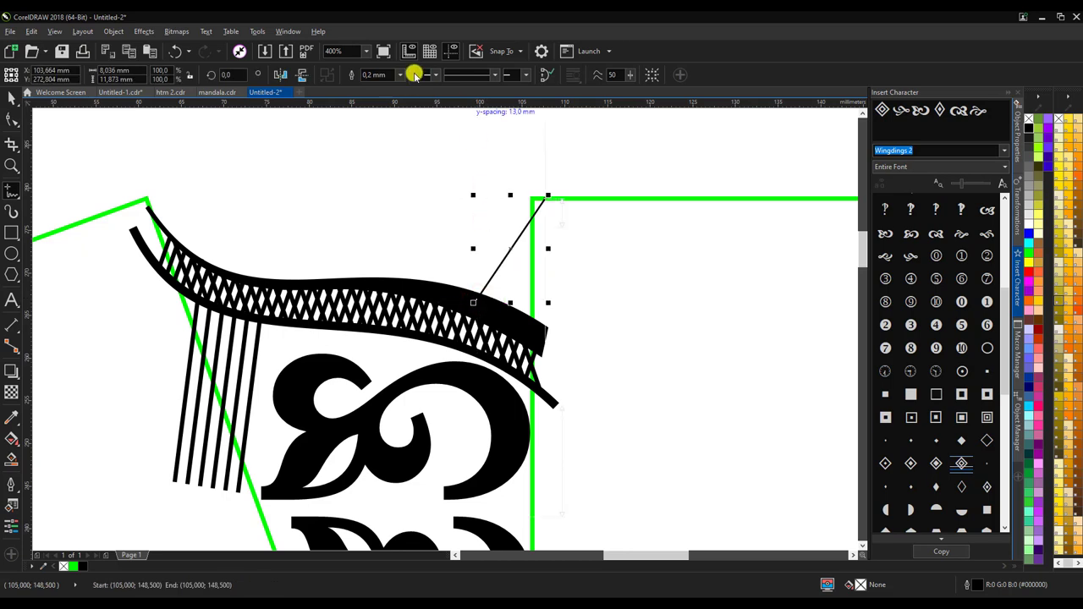
click(398, 75)
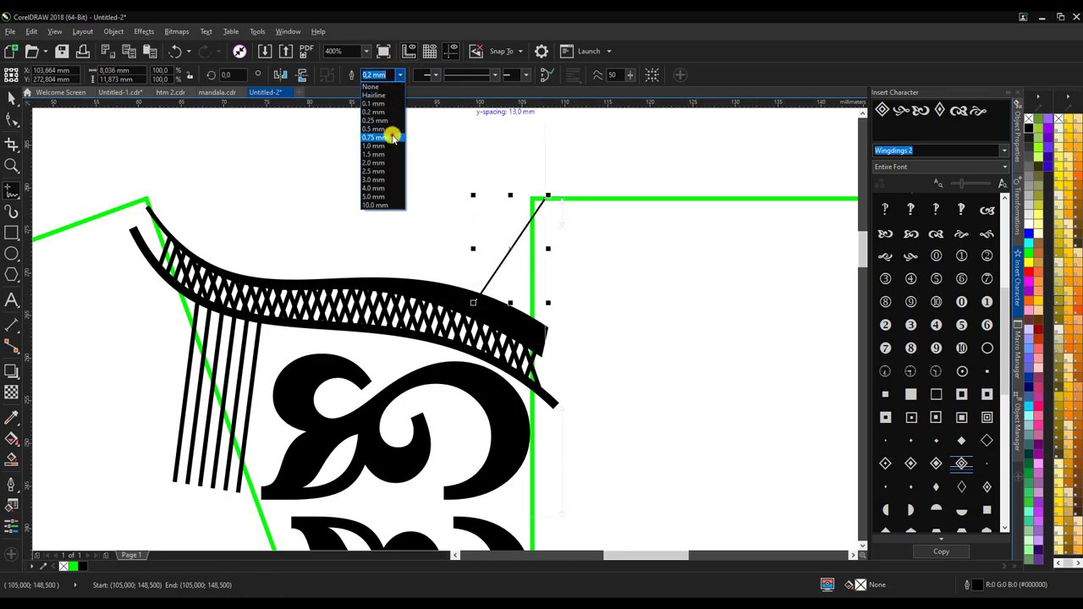
click(392, 138)
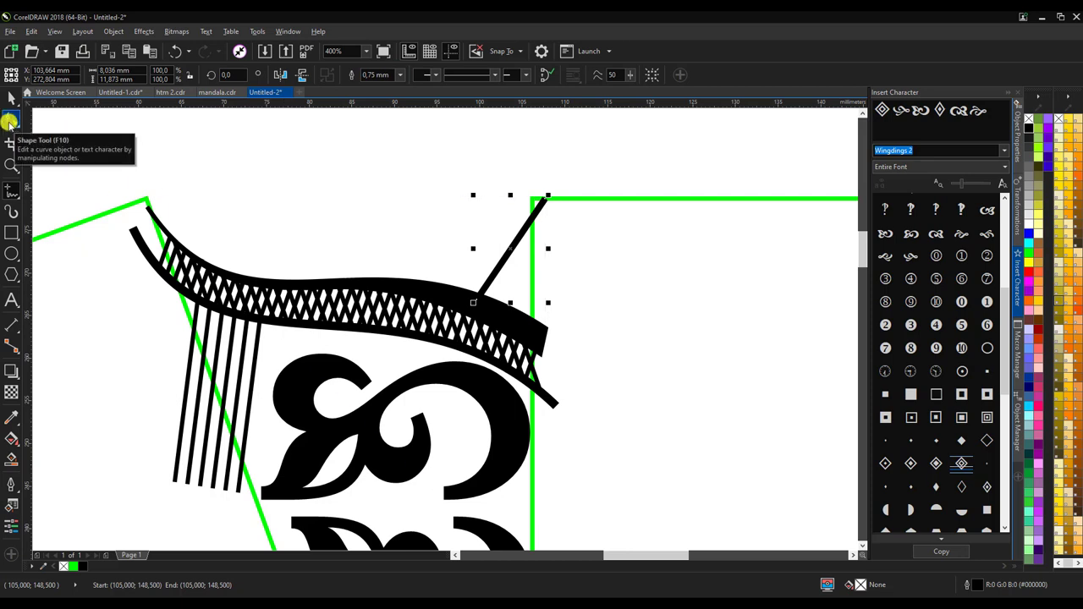
Convert the line to a curve and bend its nodes into an S-shape
click(9, 121)
right_click(512, 246)
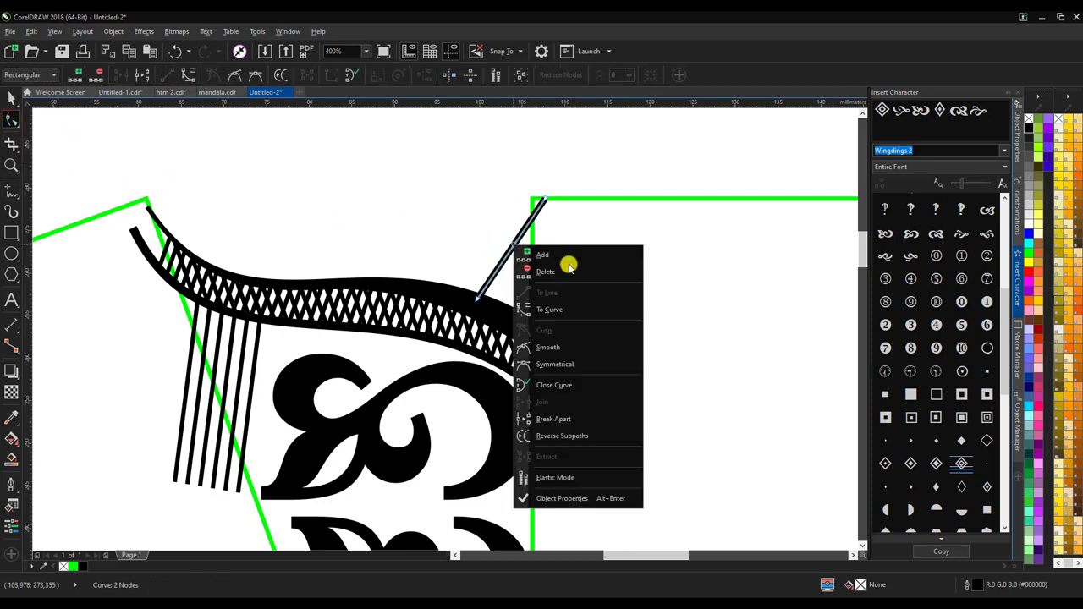
click(580, 309)
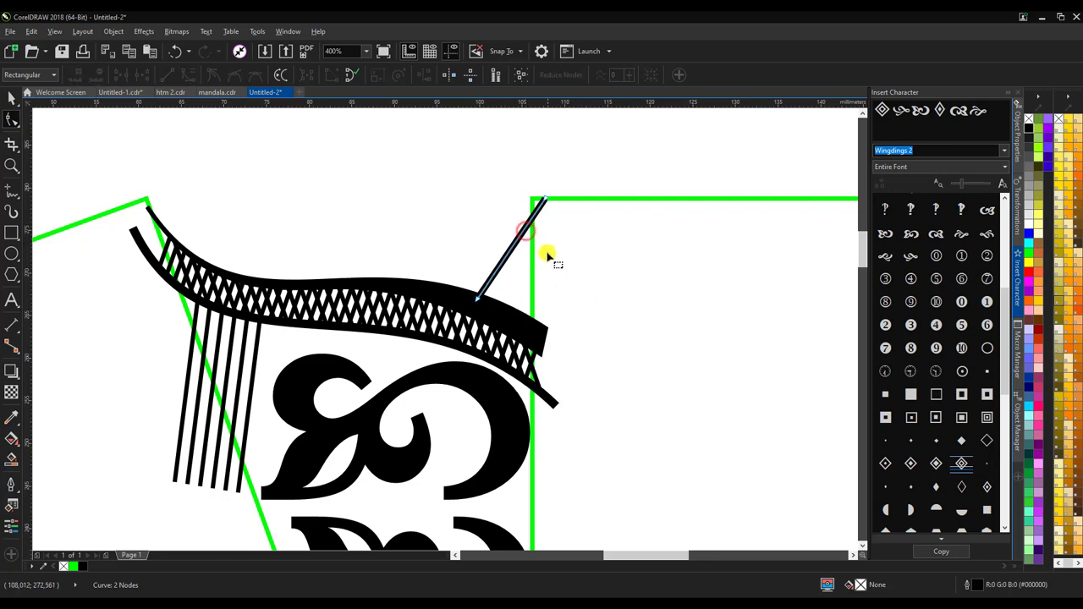
click(518, 238)
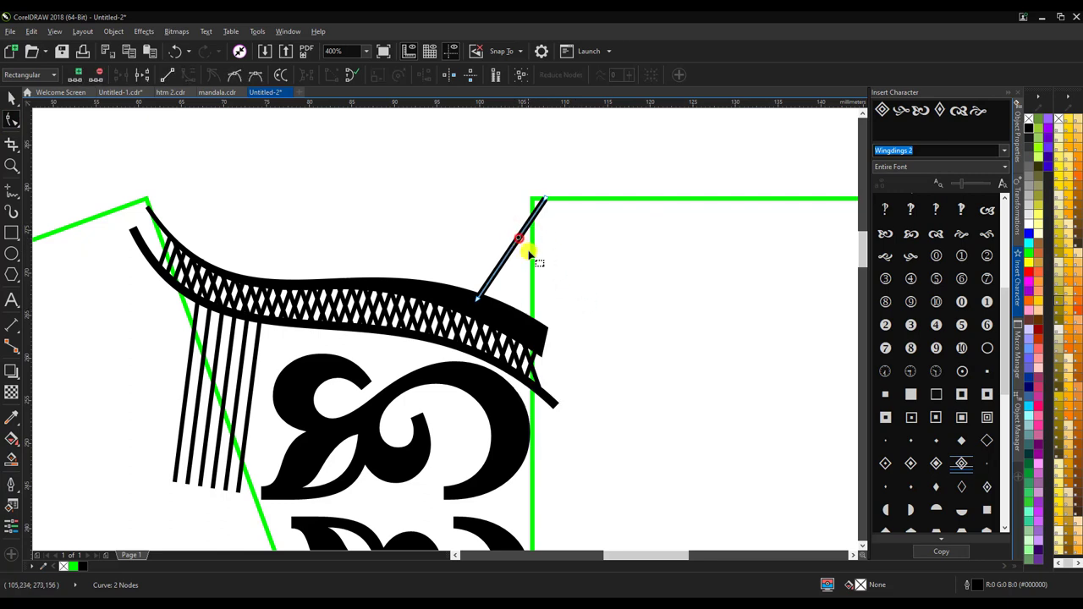
click(546, 201)
mouse_move(520, 237)
mouse_down()
mouse_move(483, 303)
mouse_move(487, 246)
mouse_up()
drag(496, 315, 484, 302)
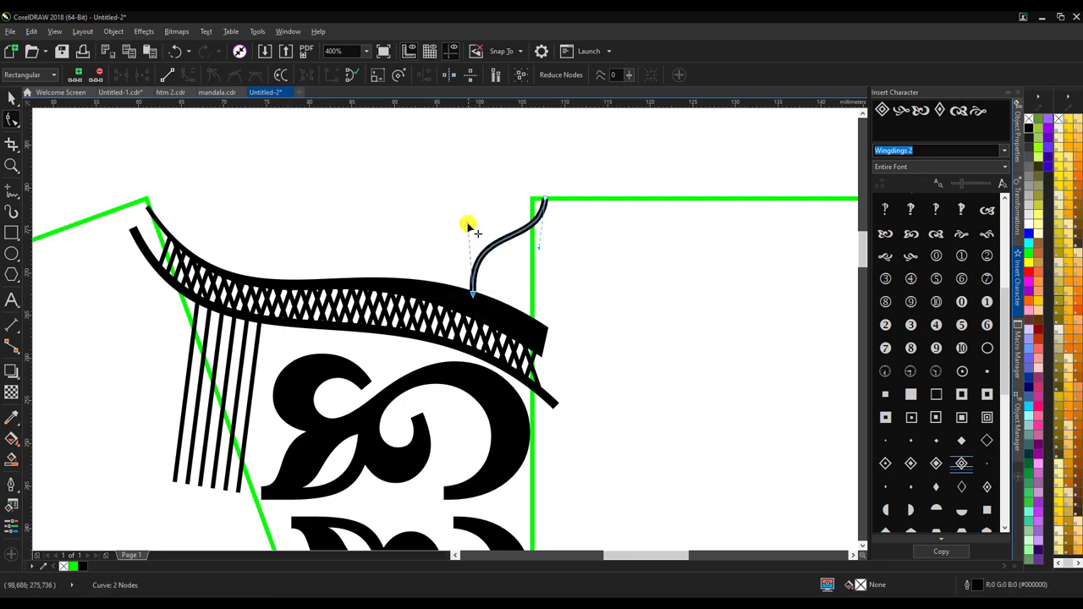
drag(468, 226, 466, 206)
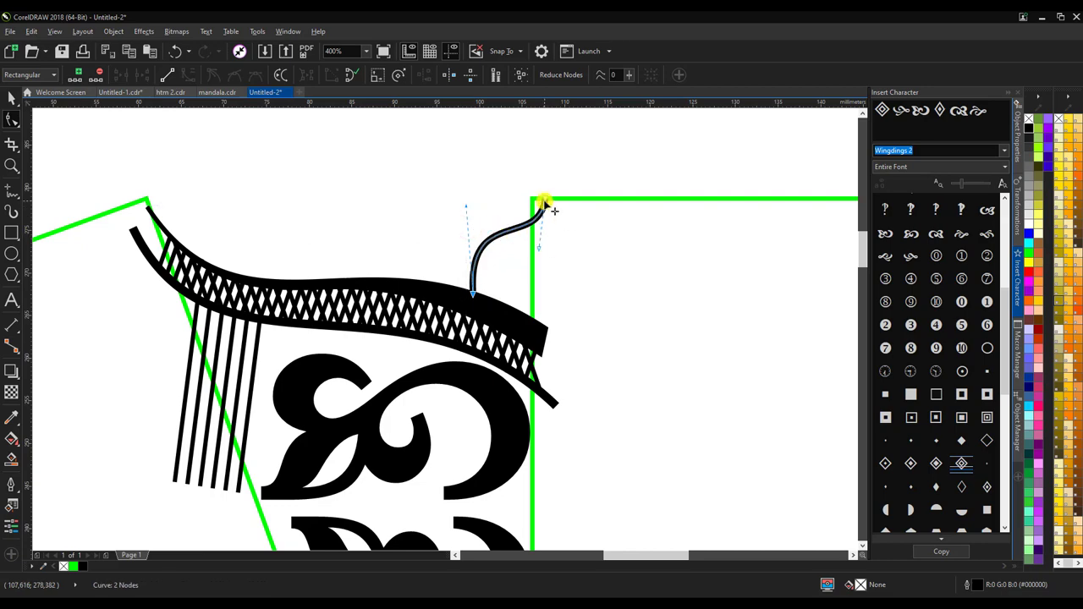
drag(546, 203, 545, 198)
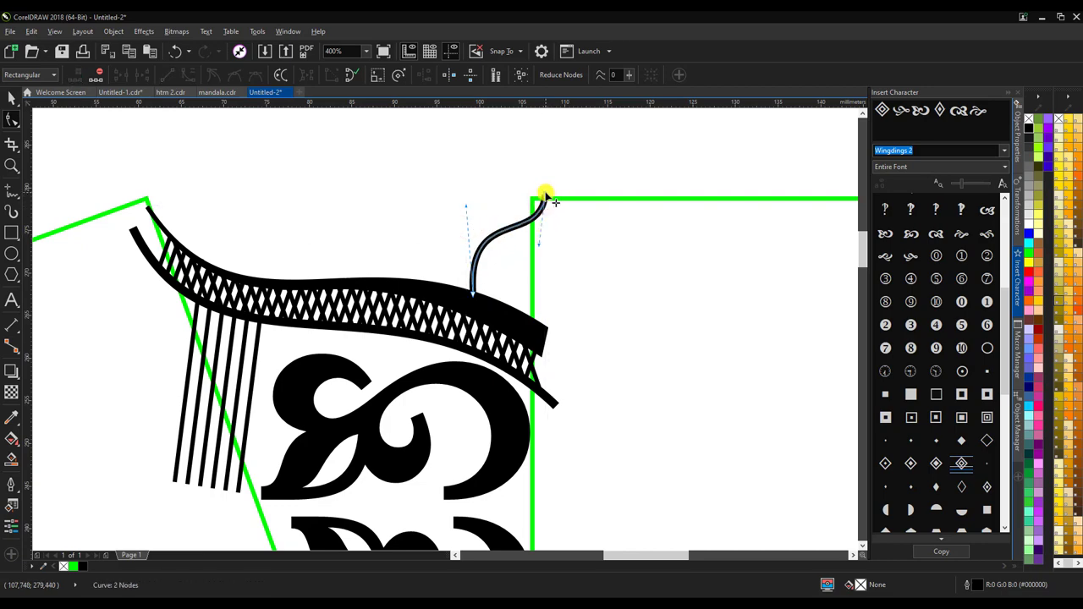
scroll(546, 199, up, 2)
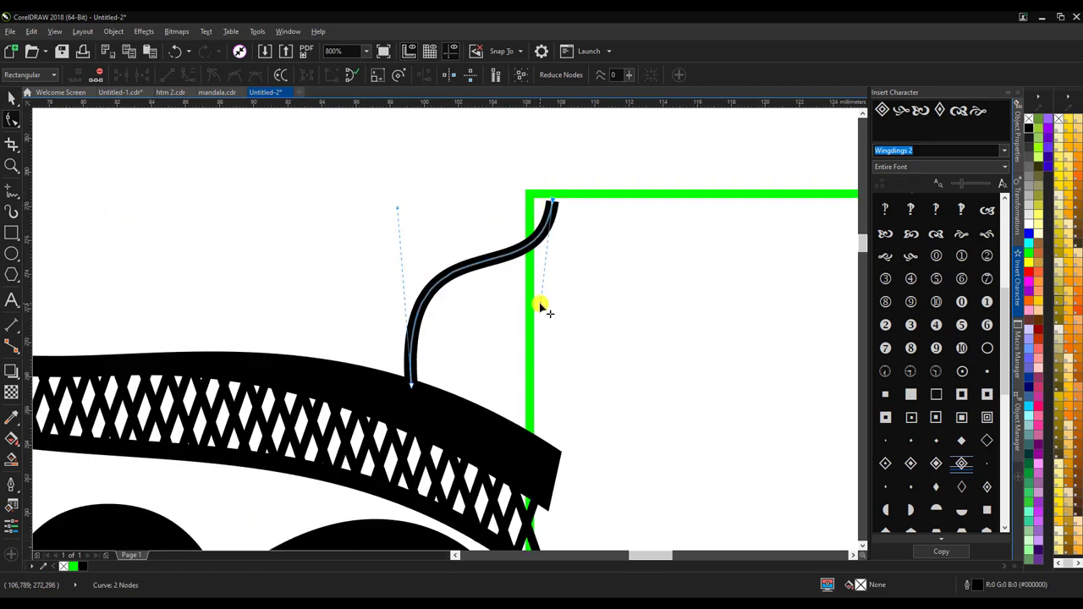
drag(540, 303, 501, 296)
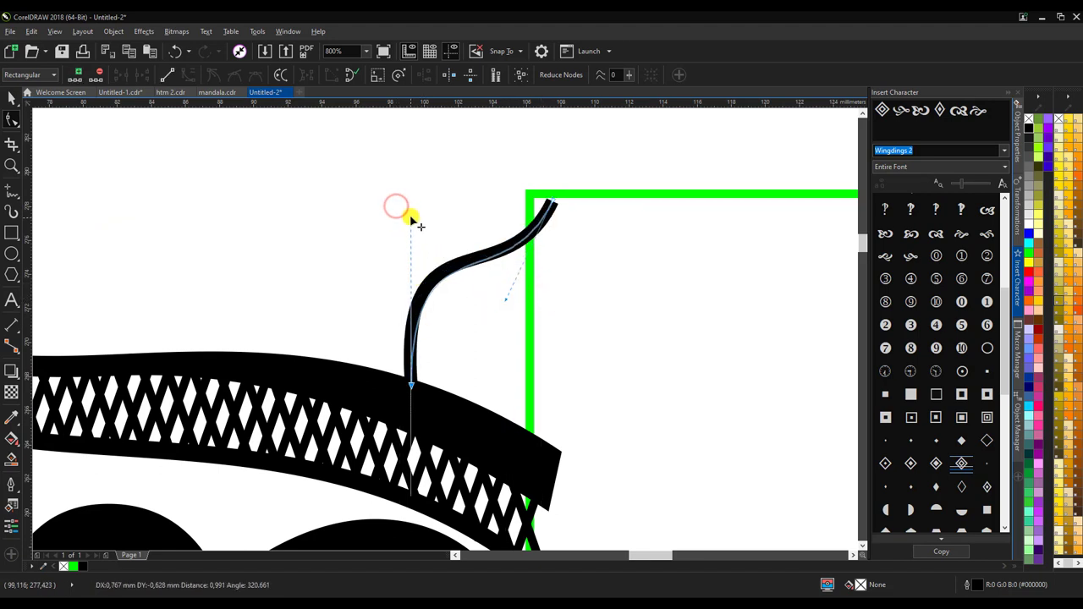
drag(398, 209, 411, 218)
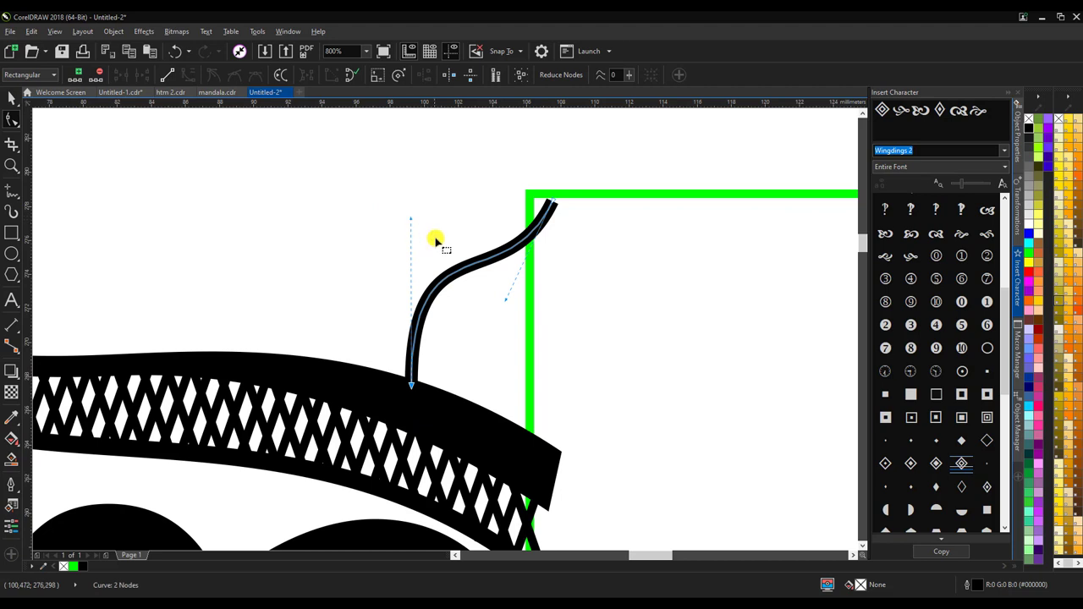
Add copies of the S-curve offset down-right of the first stroke
click(12, 97)
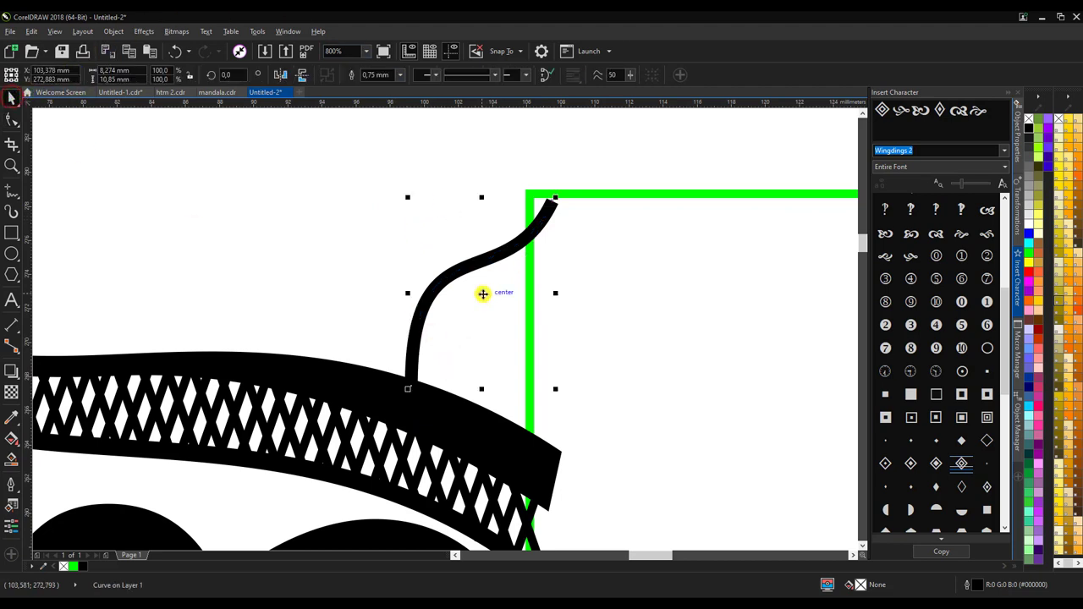
drag(481, 294, 507, 316)
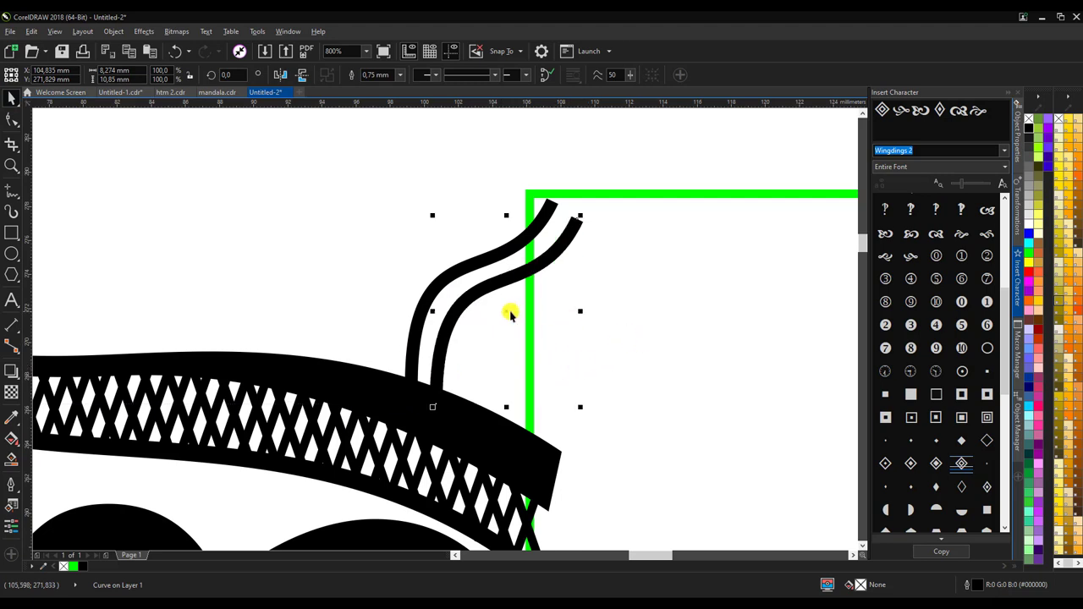
drag(505, 312, 536, 345)
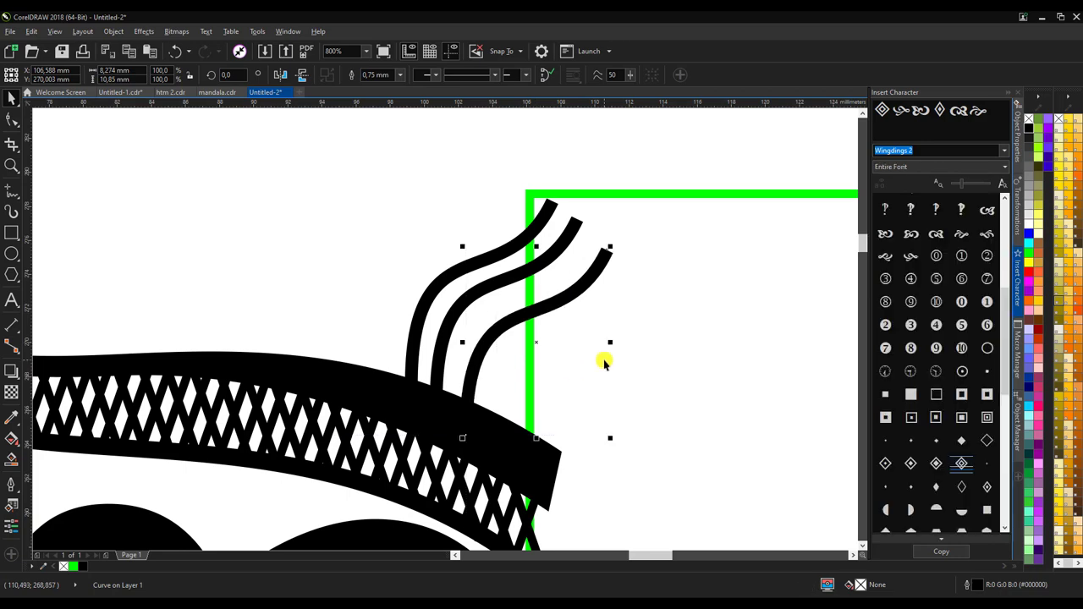
scroll(505, 330, down, 1)
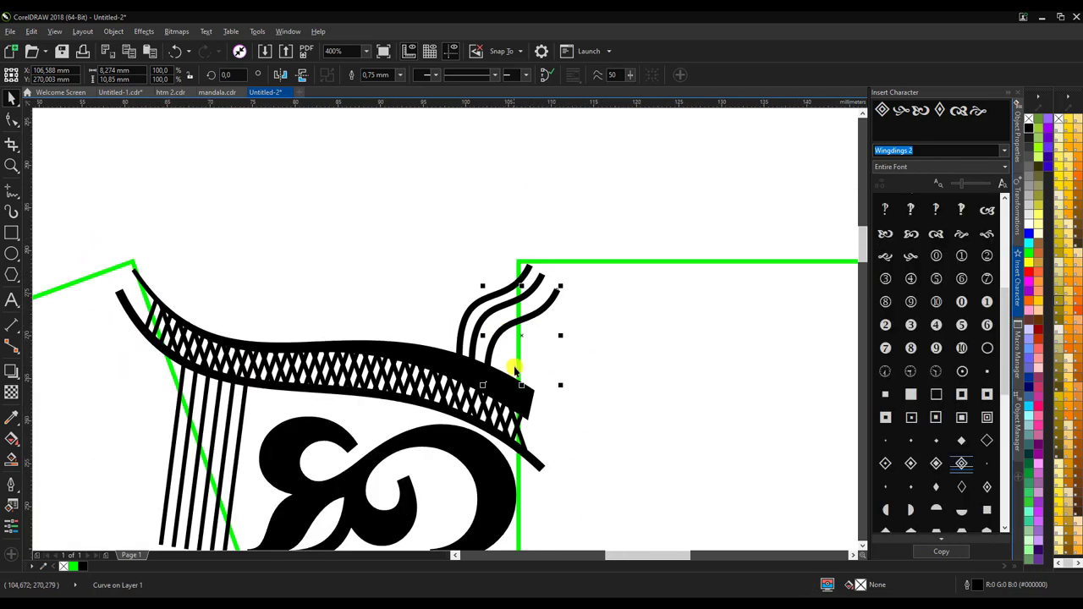
Smart Fill the gap under the wavy strands black and undo a stray large fill
click(13, 458)
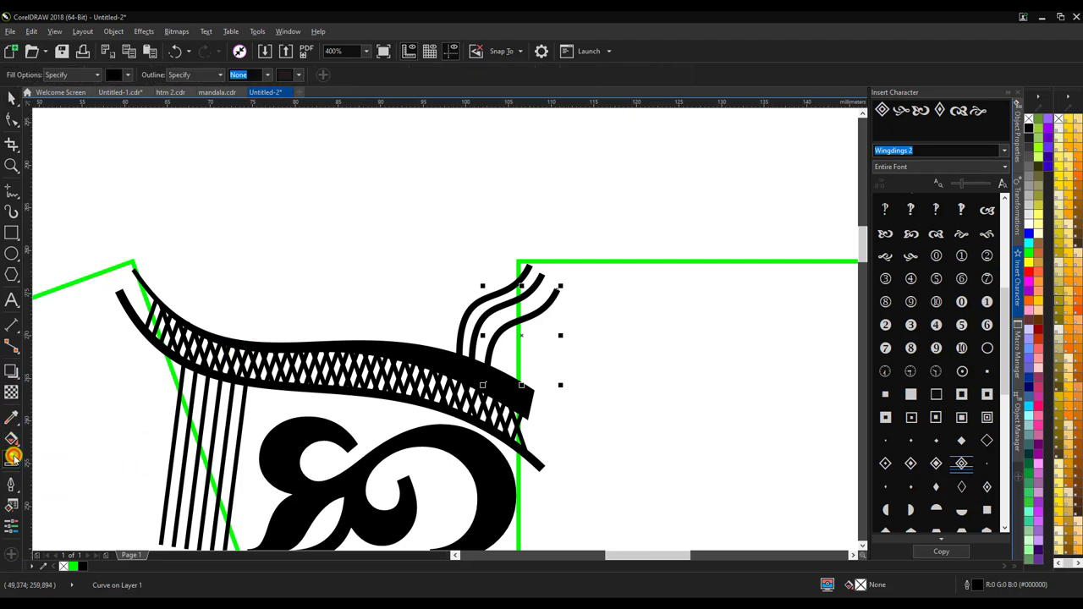
click(128, 75)
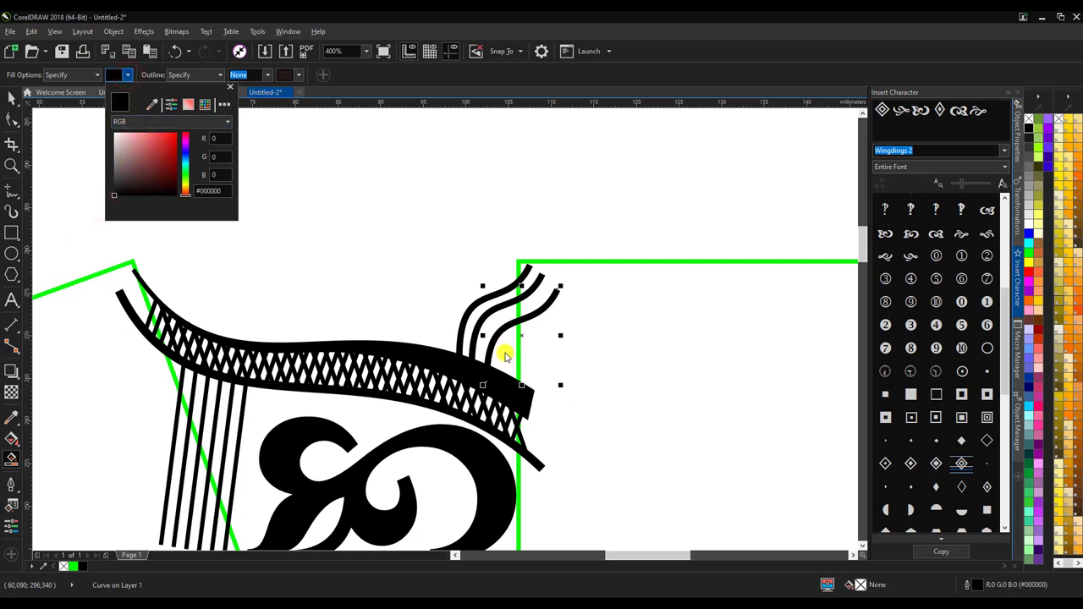
click(505, 356)
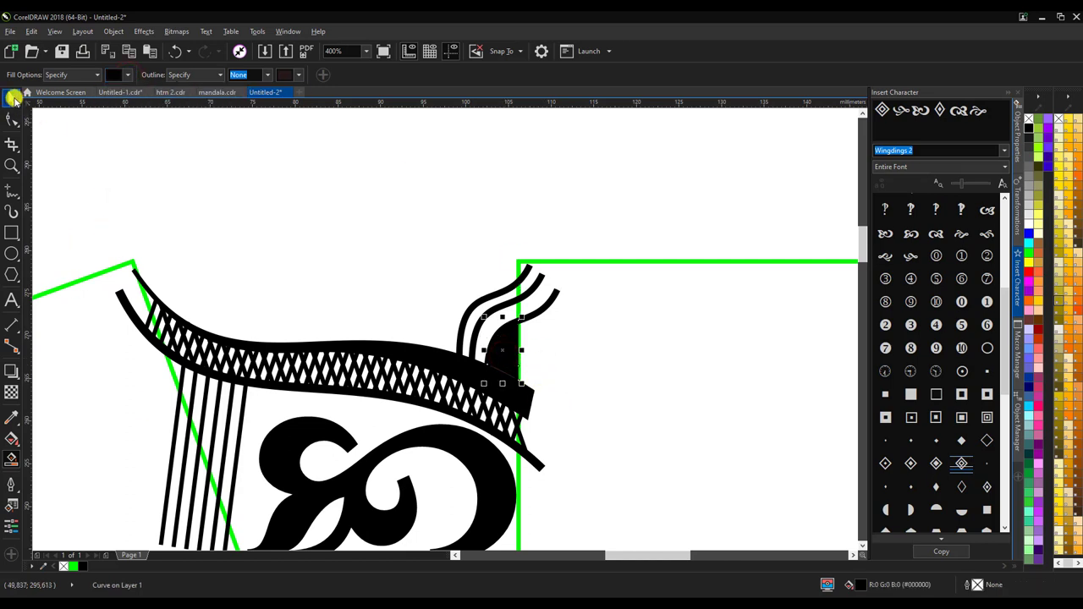
click(13, 98)
click(293, 235)
scroll(401, 174, down, 2)
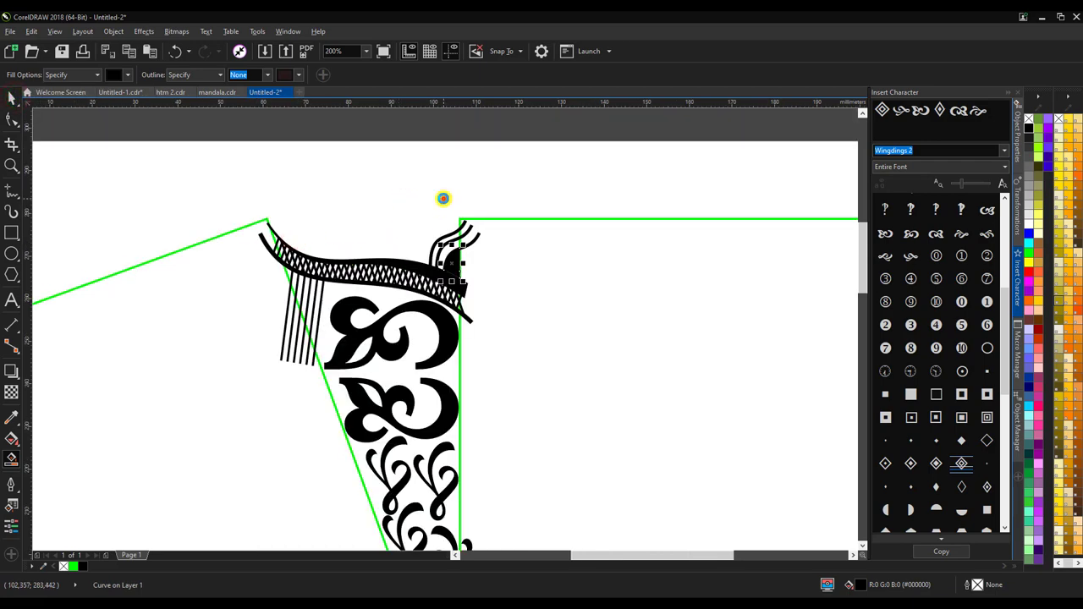
click(444, 198)
key(ctrl+z)
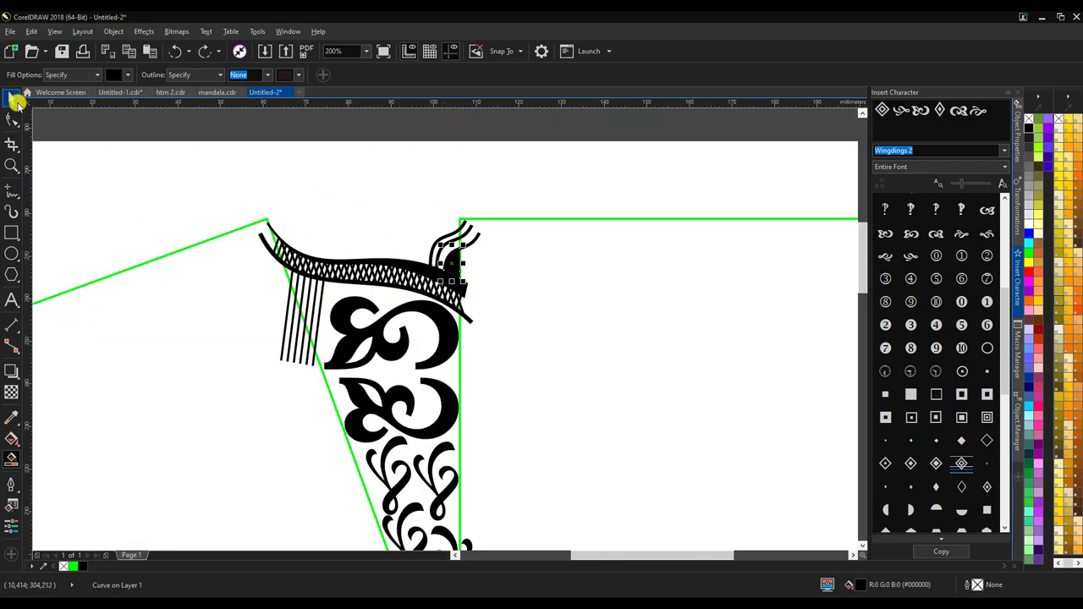
click(13, 98)
click(391, 175)
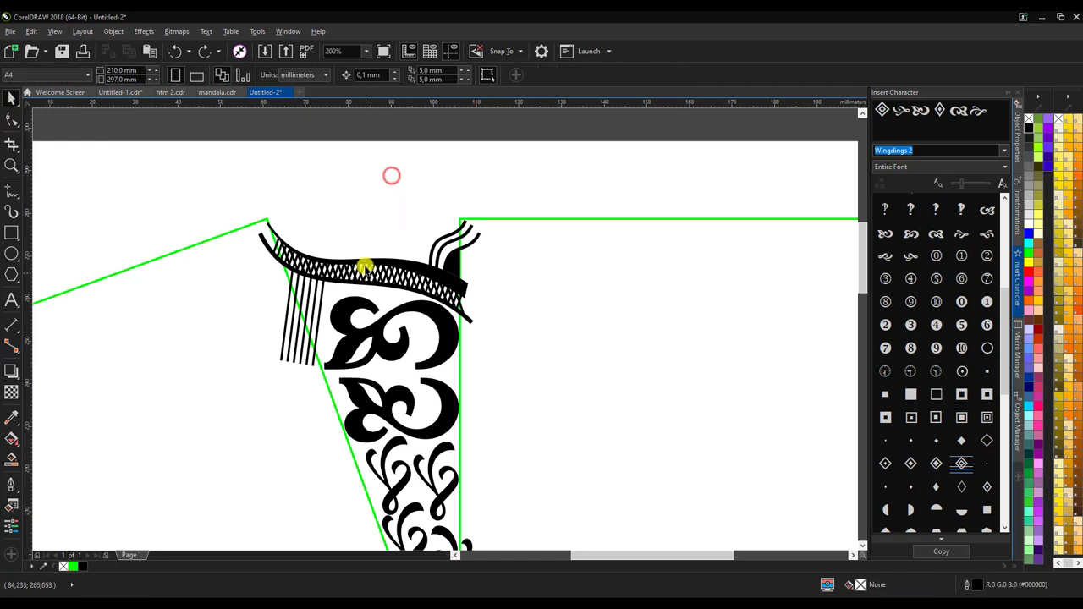
scroll(388, 238, up, 2)
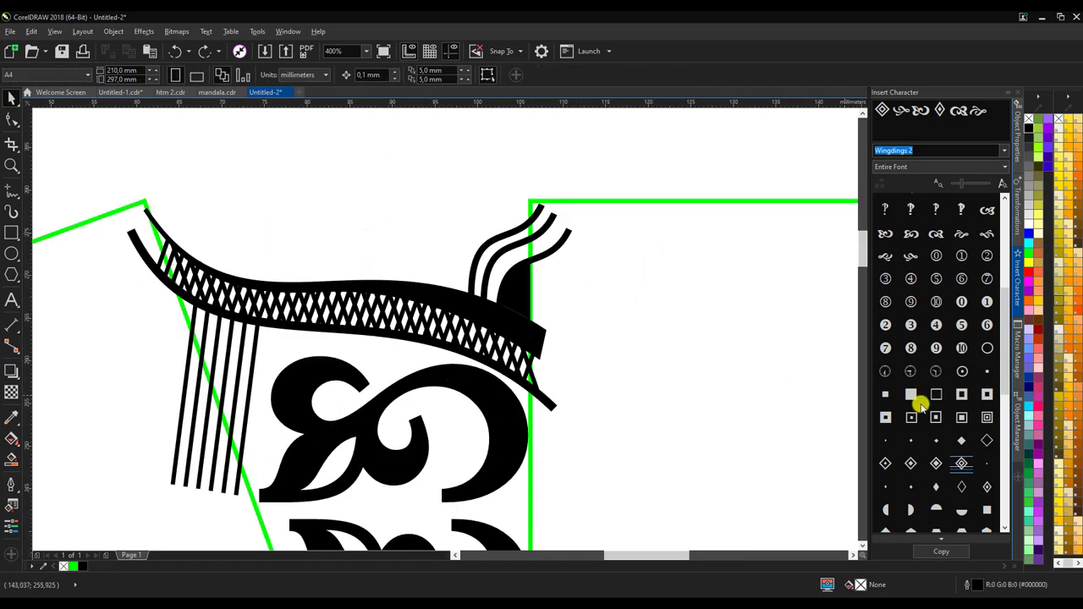
scroll(292, 262, down, 2)
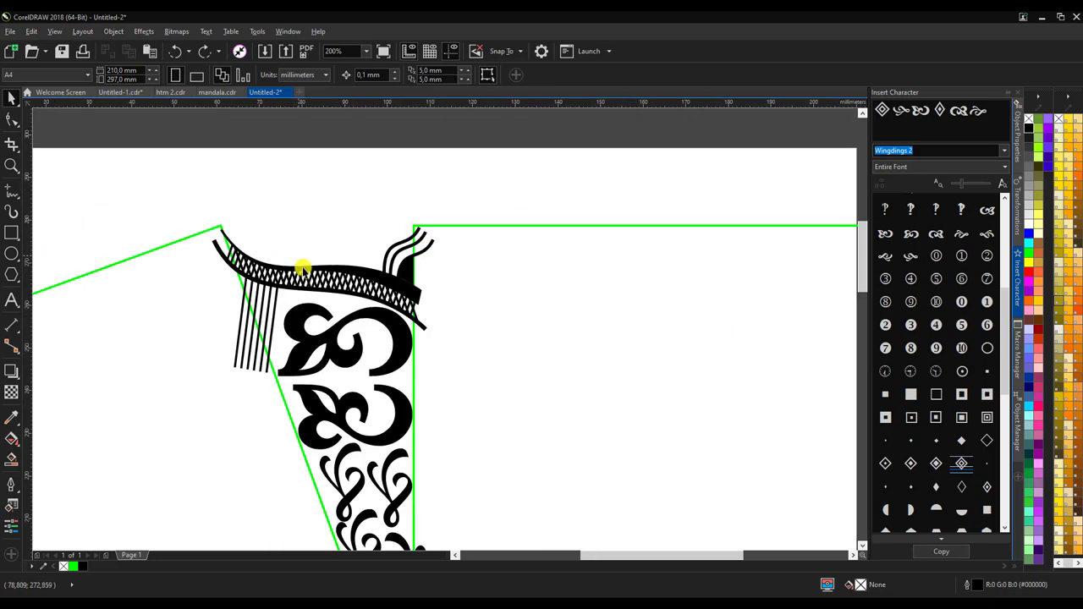
scroll(269, 247, up, 2)
scroll(433, 320, down, 1)
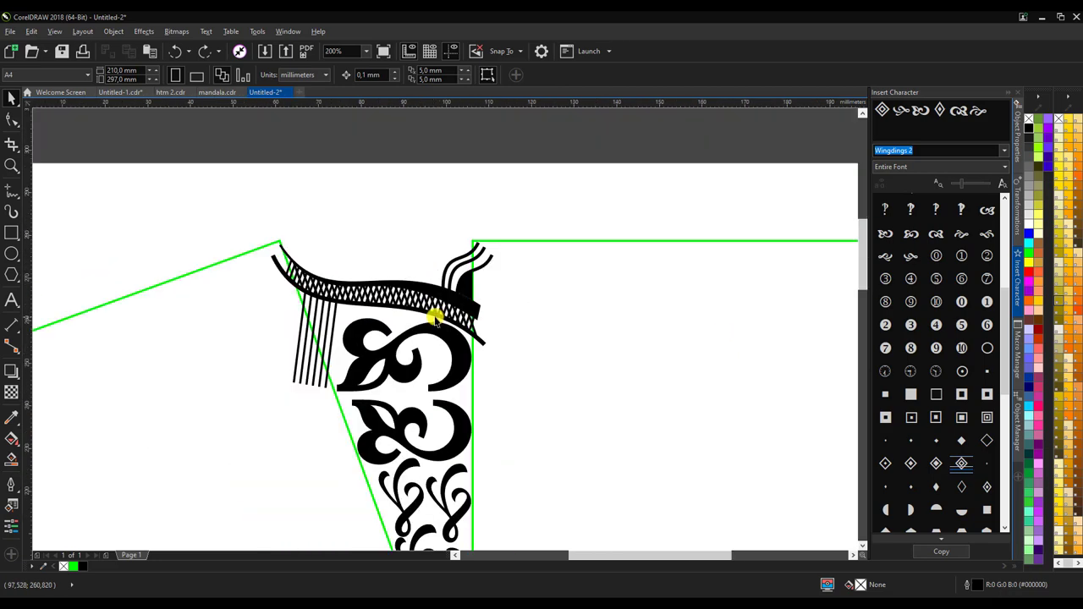
scroll(347, 288, up, 1)
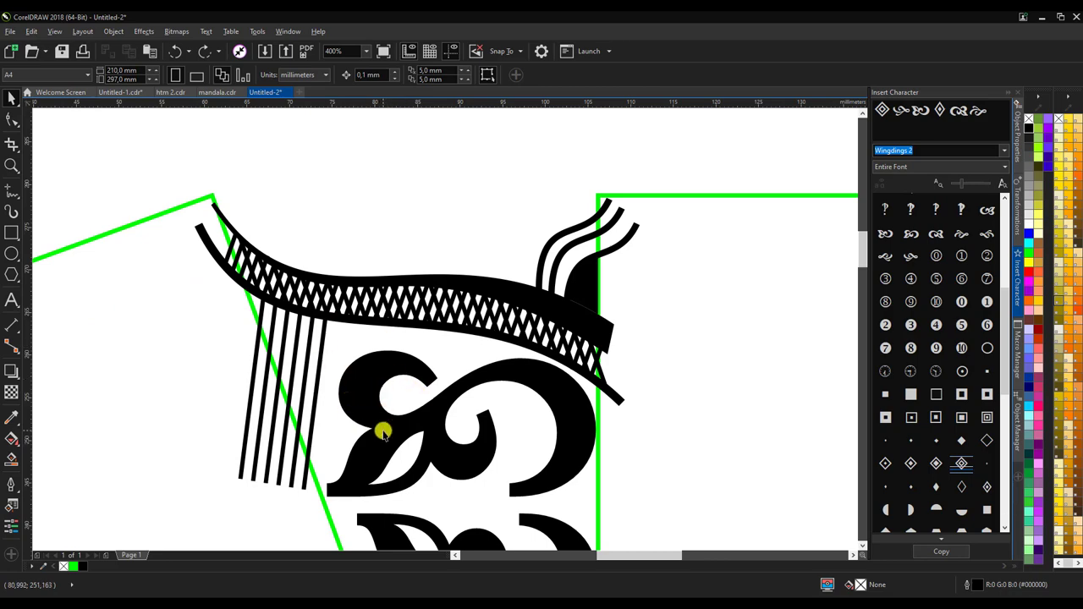
scroll(329, 263, down, 1)
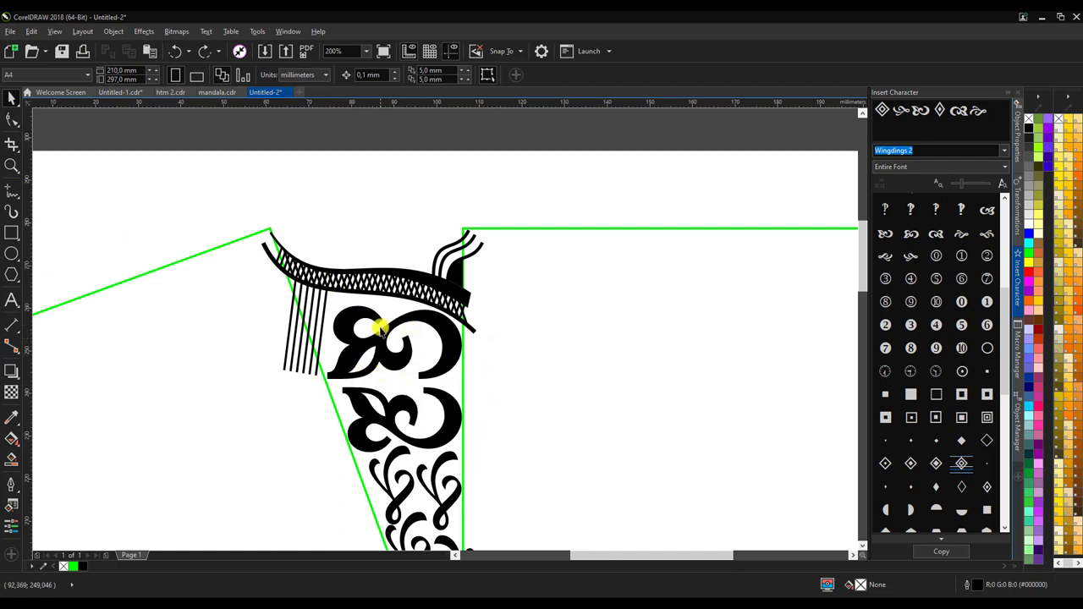
scroll(381, 328, down, 1)
scroll(394, 367, up, 1)
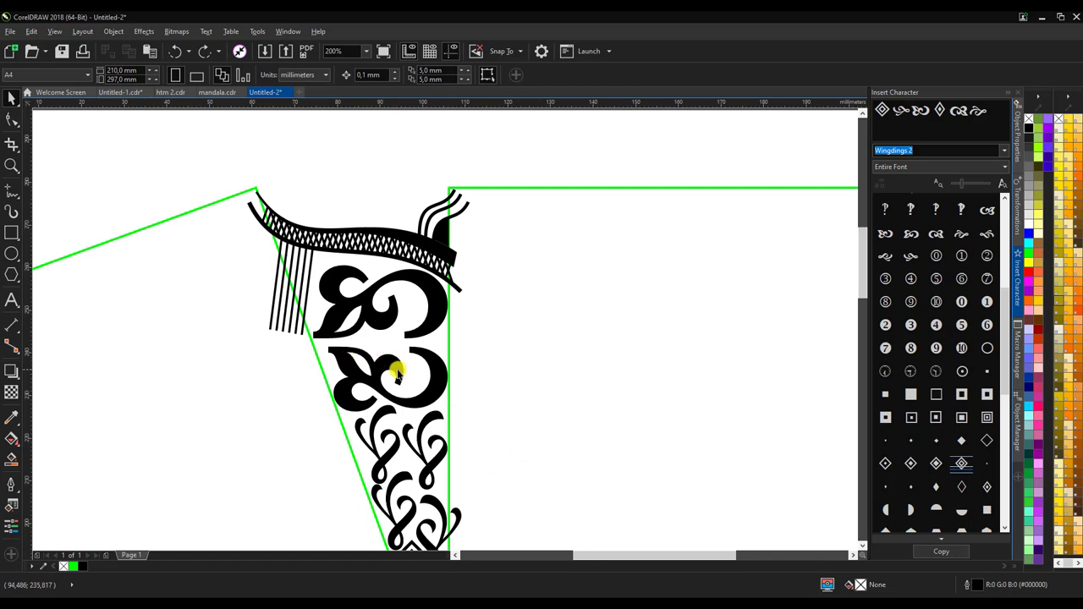
scroll(395, 372, down, 1)
Copy the bottom diamond glyph, shrink it to about 76%, and place it mid-ornament
scroll(407, 464, up, 2)
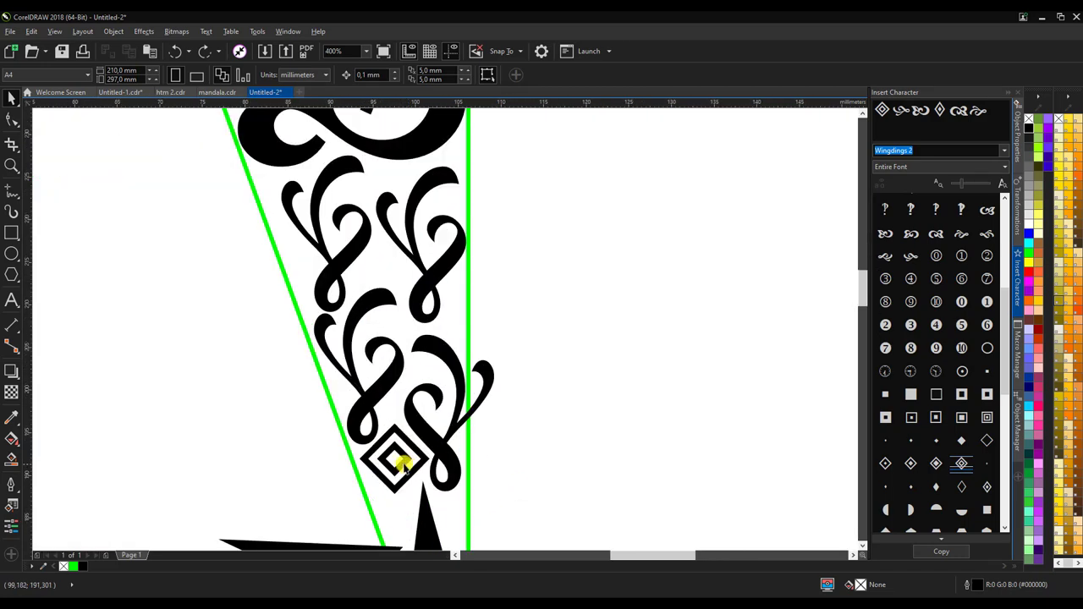
drag(421, 454, 618, 302)
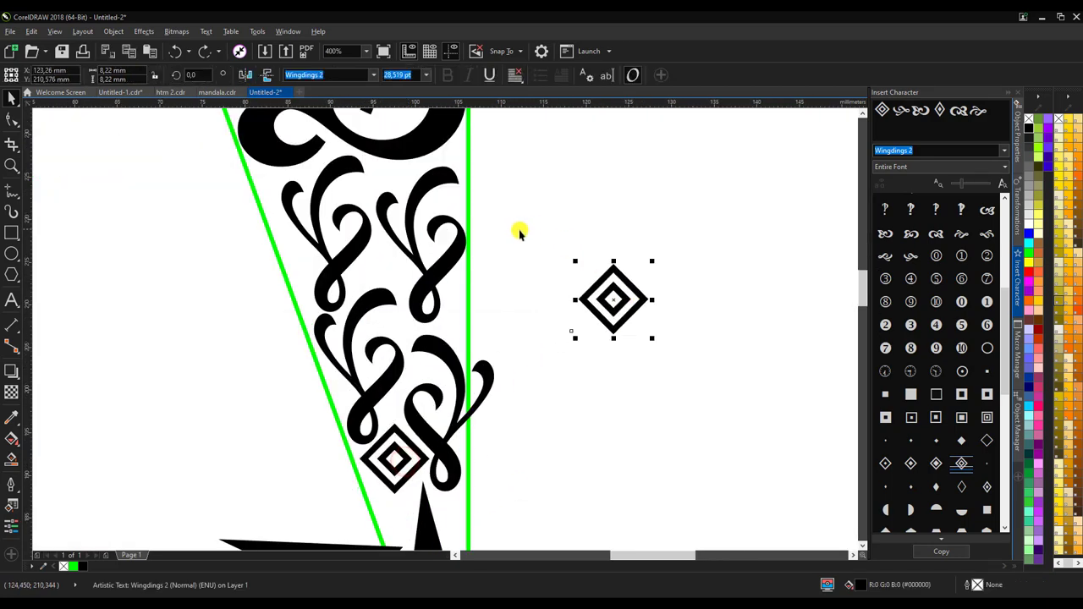
scroll(485, 298, down, 1)
scroll(512, 268, up, 2)
drag(661, 382, 446, 341)
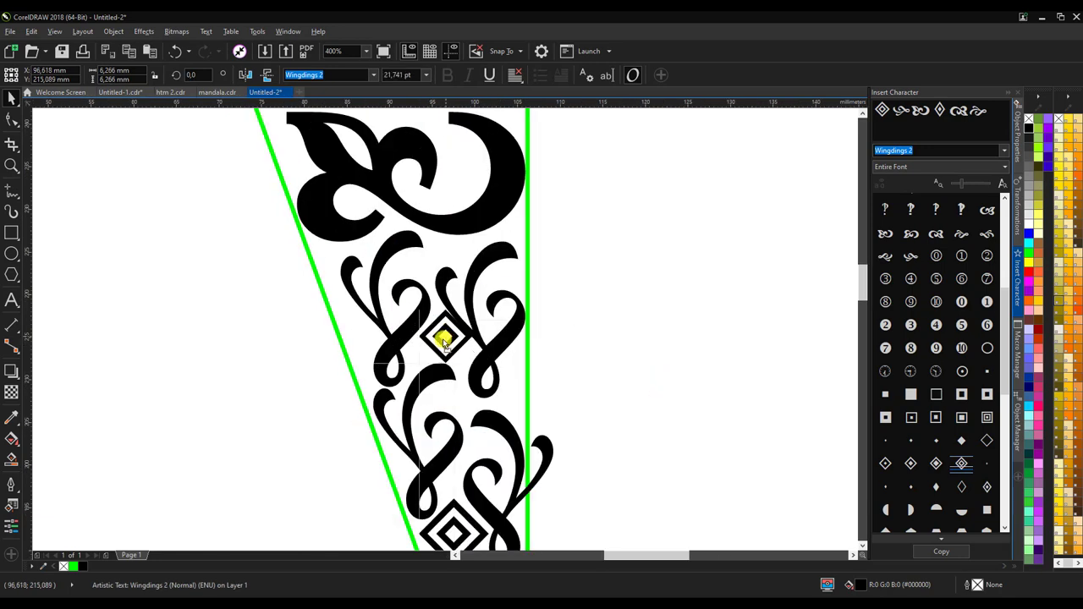
scroll(444, 340, up, 1)
scroll(461, 334, up, 1)
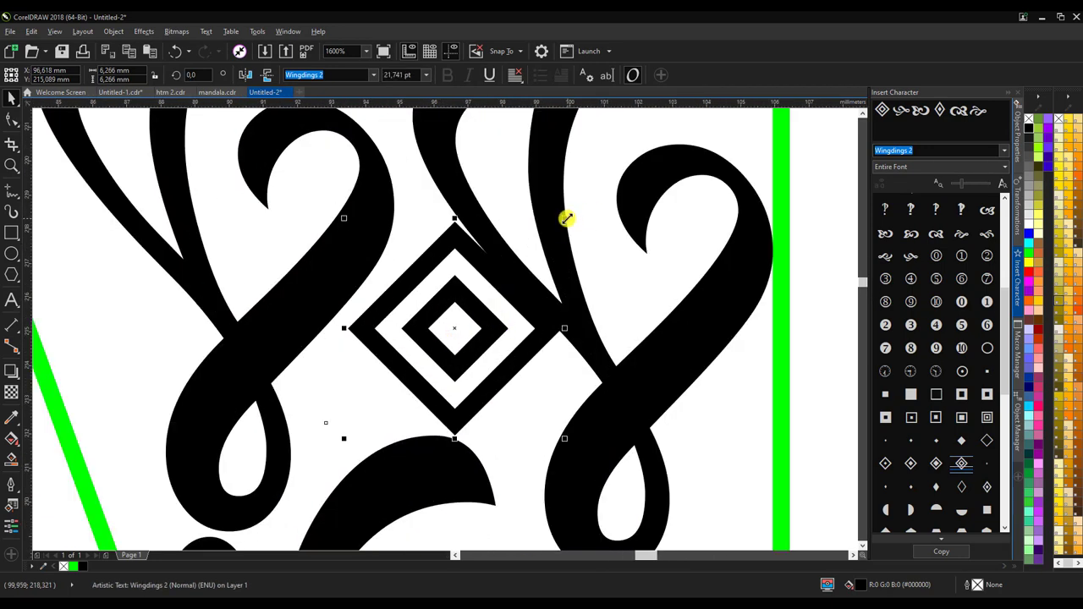
drag(564, 218, 511, 265)
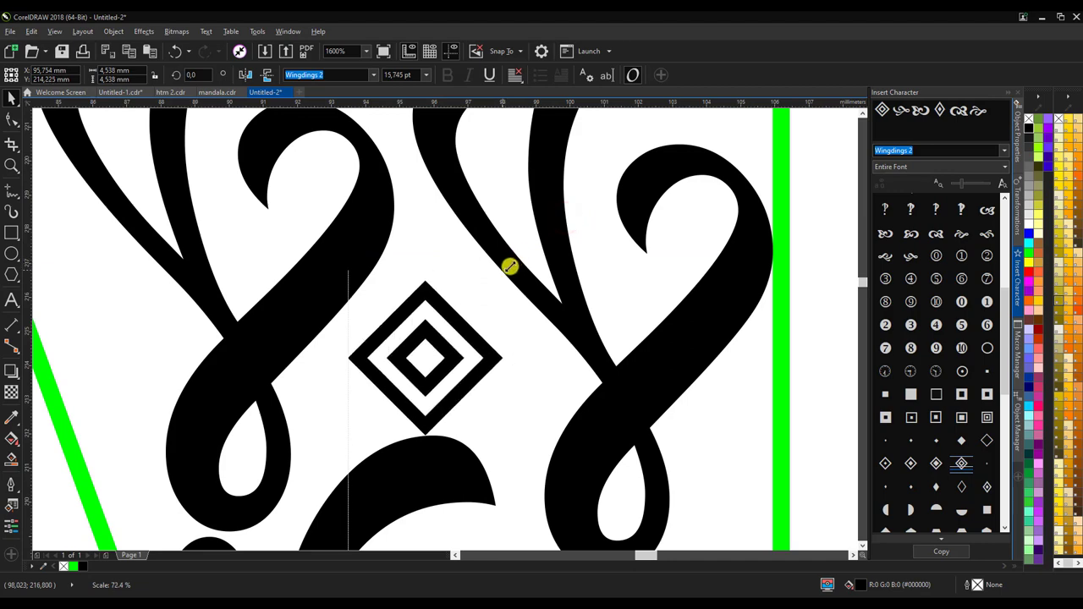
drag(425, 356, 442, 338)
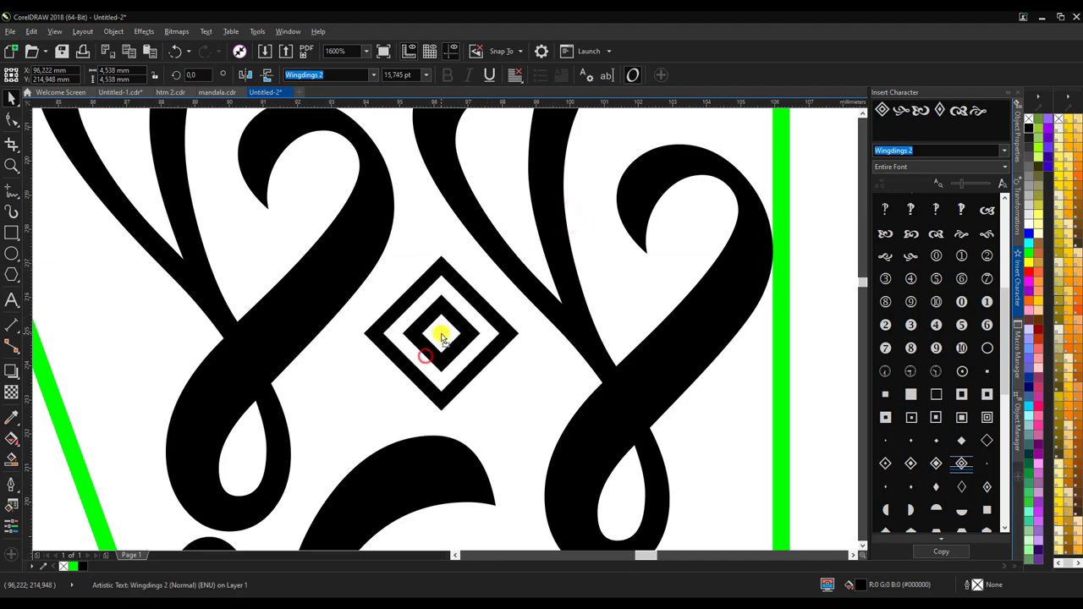
scroll(426, 261, down, 3)
scroll(440, 288, down, 1)
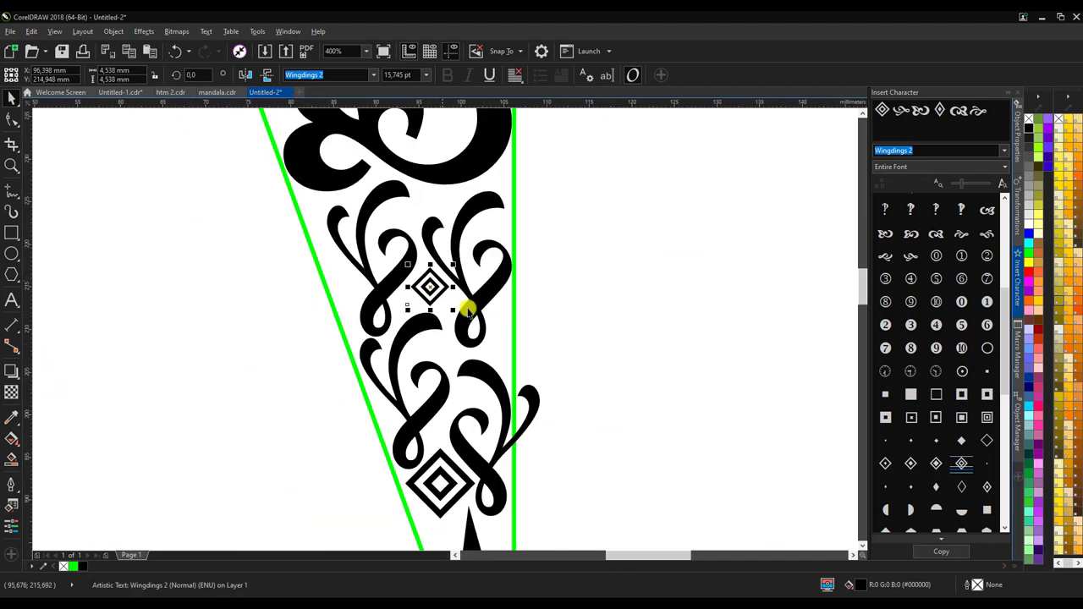
Add a lower diamond copy shrunk to about 72%, centered between the scrolls
click(432, 290)
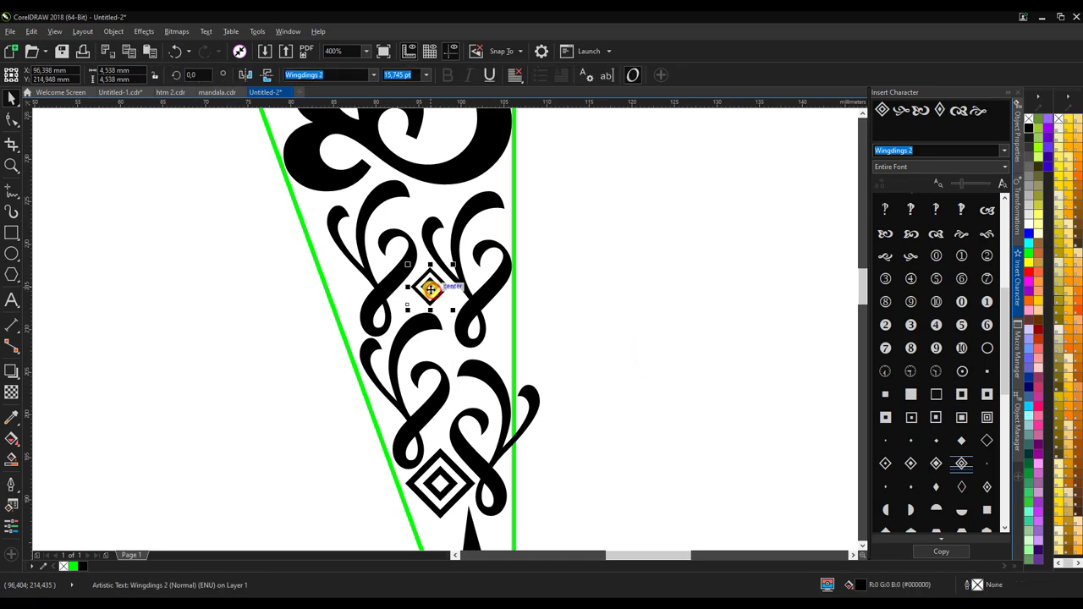
mouse_move(432, 290)
mouse_down()
mouse_move(451, 349)
mouse_move(442, 346)
mouse_up()
scroll(445, 347, up, 2)
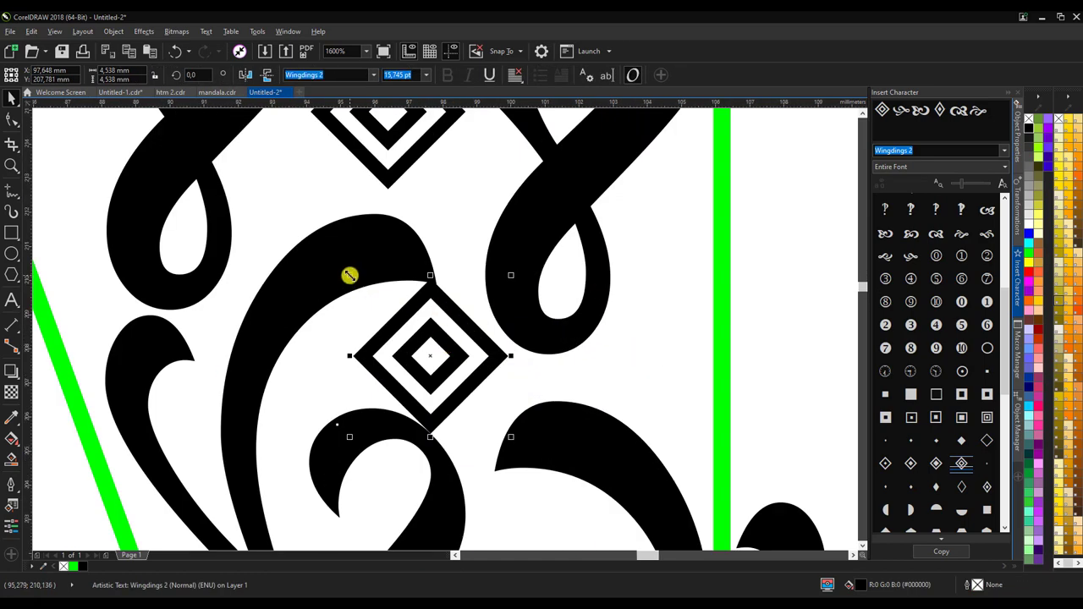
drag(350, 275, 392, 318)
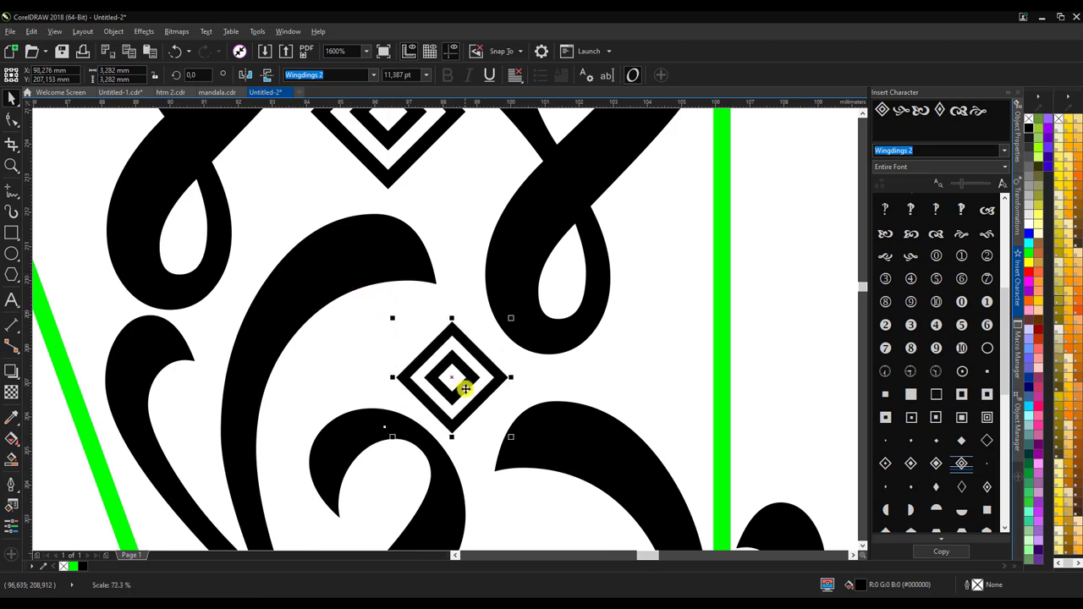
drag(454, 373, 459, 376)
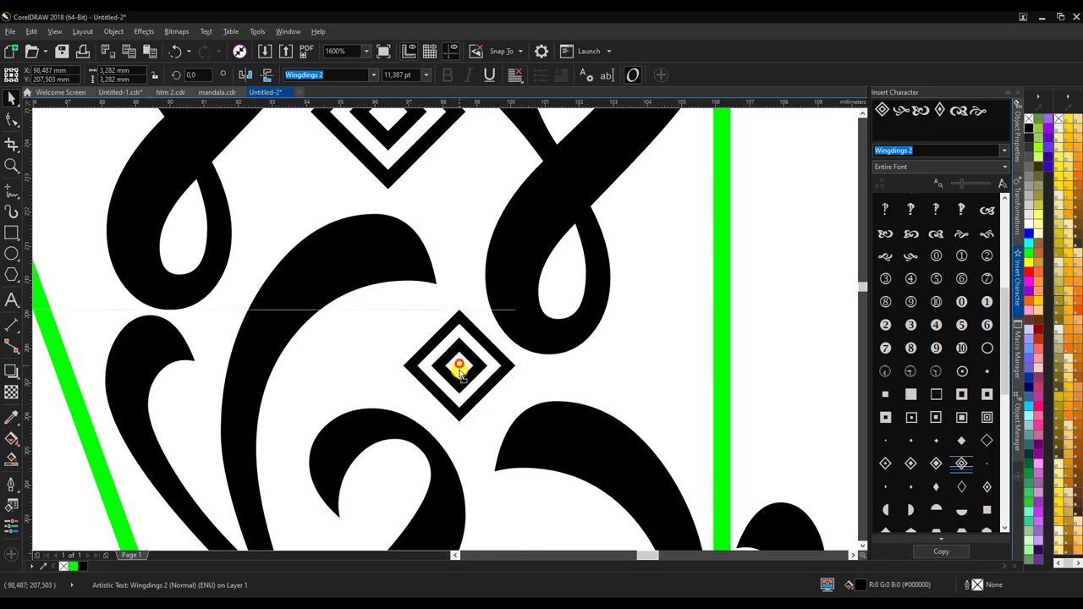
scroll(389, 317, down, 1)
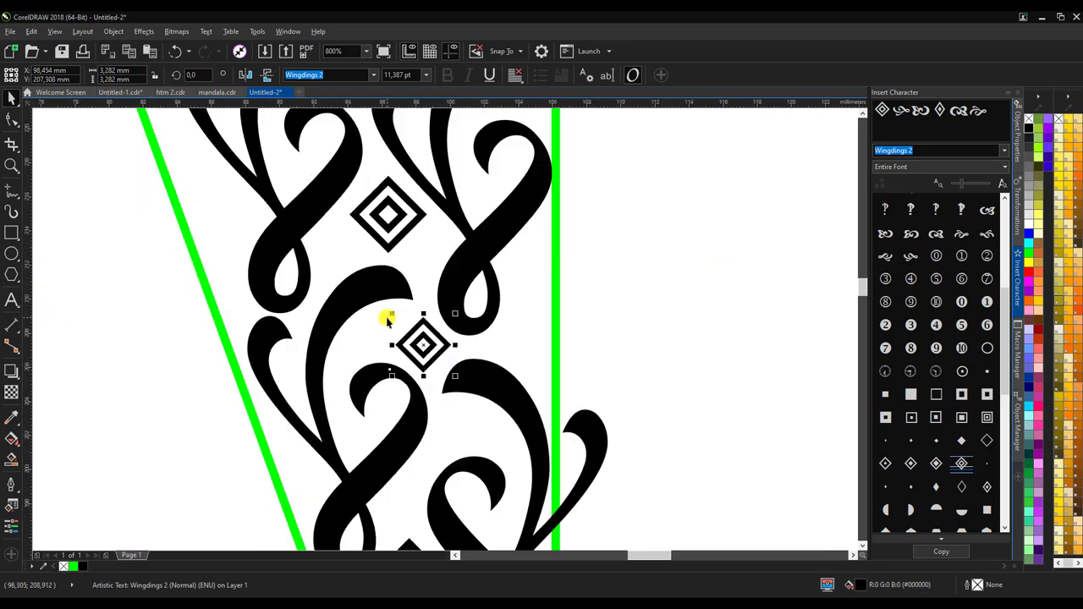
click(715, 347)
scroll(467, 310, down, 1)
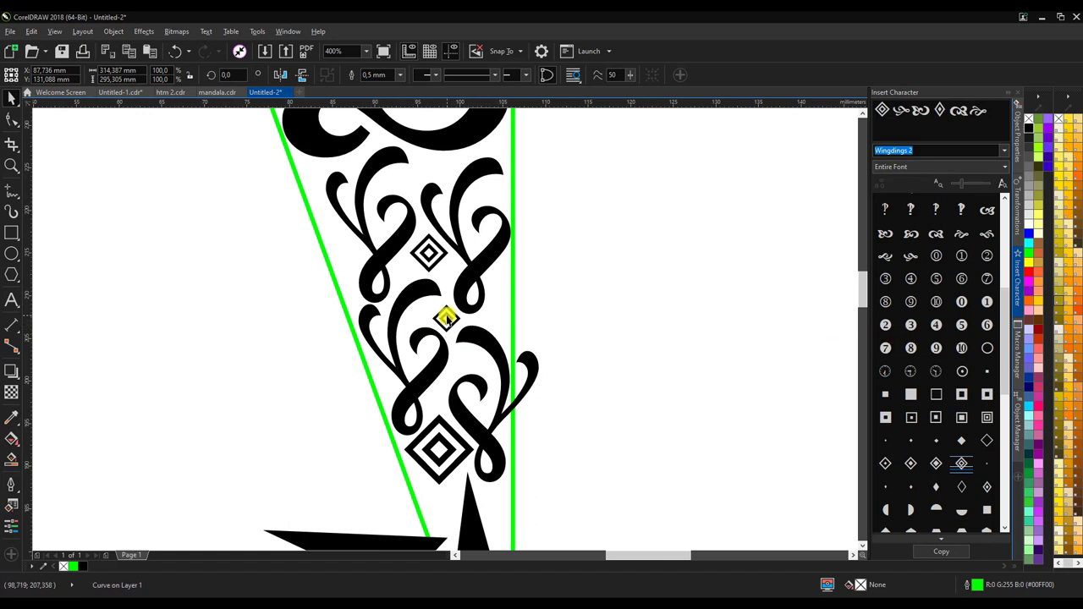
Place a slightly enlarged diamond copy onto the green edge line
drag(446, 318, 594, 299)
scroll(727, 303, up, 1)
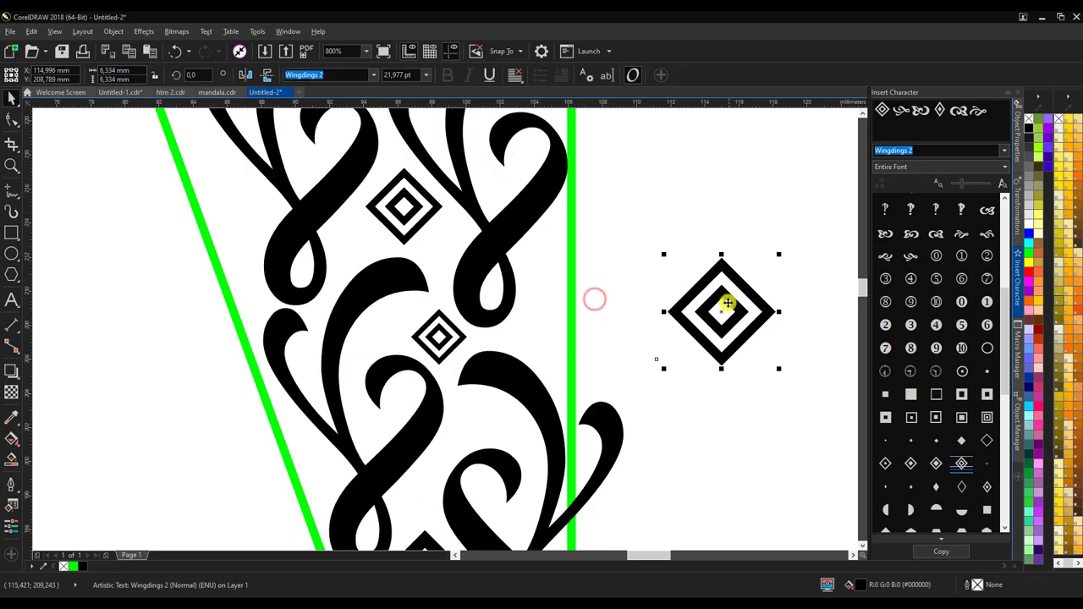
drag(727, 303, 573, 329)
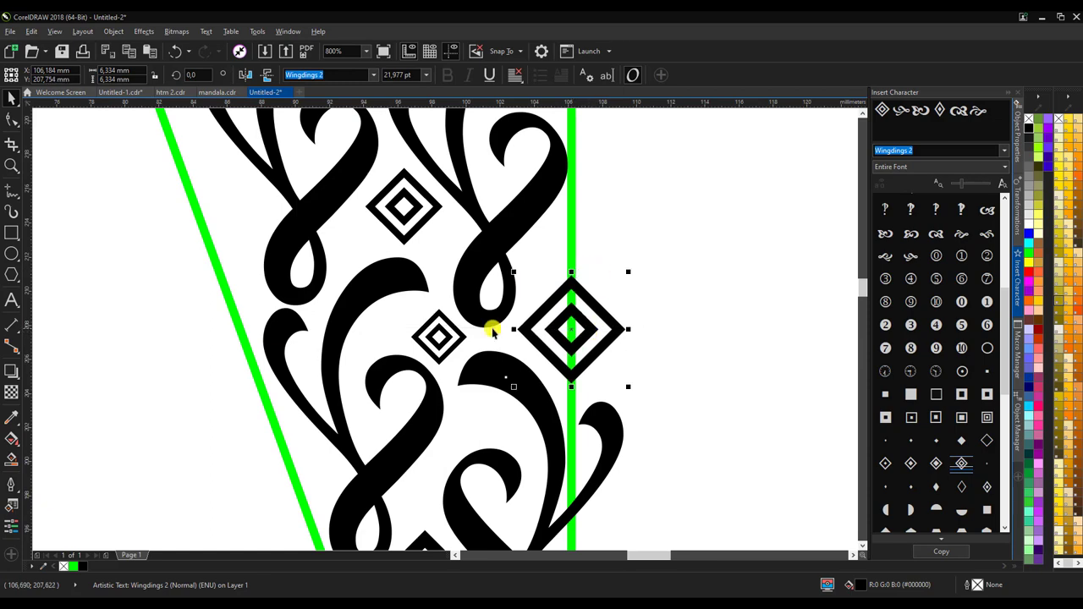
mouse_move(439, 337)
mouse_down()
mouse_move(655, 245)
mouse_move(572, 244)
mouse_up()
drag(605, 210, 611, 205)
mouse_move(573, 245)
mouse_down()
mouse_move(730, 248)
mouse_move(572, 242)
mouse_move(705, 251)
mouse_up()
Nestle a smaller 9.29 pt diamond copy between the two diamonds on the green line
drag(725, 201, 716, 211)
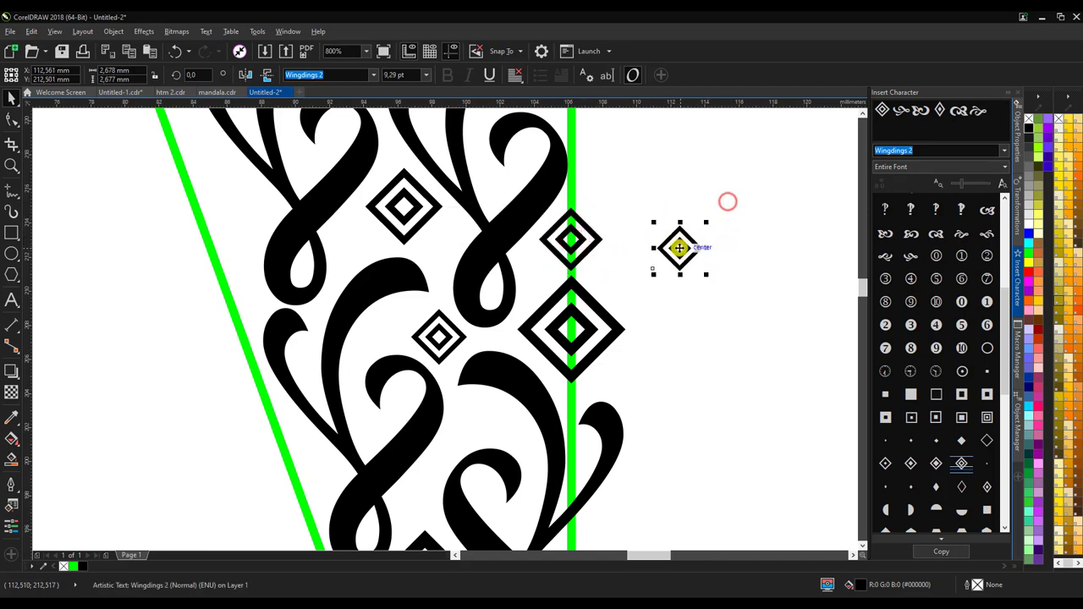
mouse_move(681, 247)
mouse_down()
mouse_move(536, 274)
mouse_move(507, 243)
mouse_move(725, 272)
mouse_move(549, 282)
mouse_up()
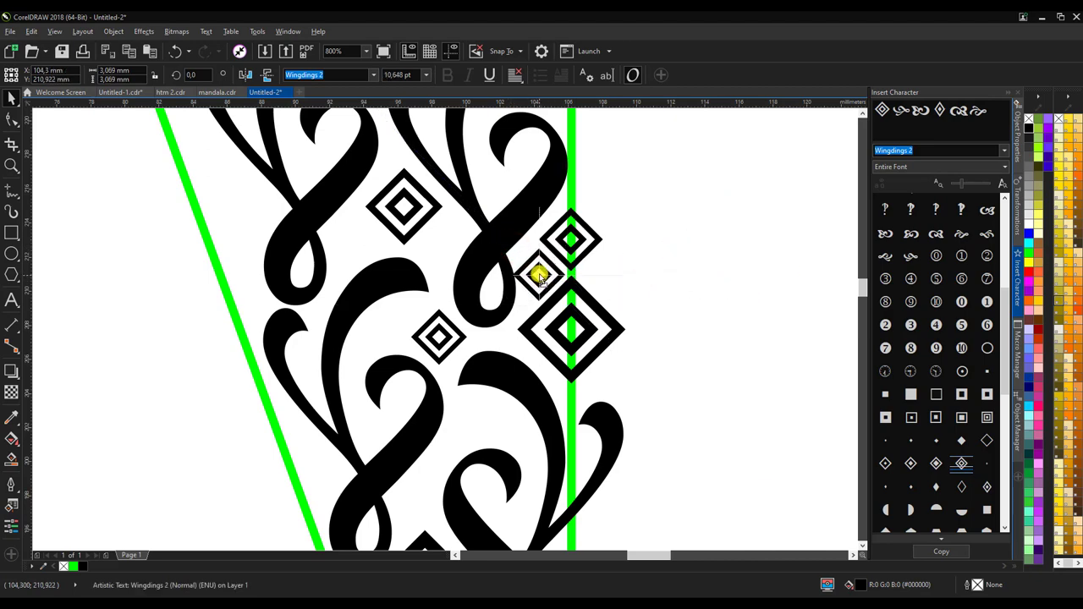
scroll(539, 275, up, 3)
drag(536, 273, 542, 270)
scroll(546, 262, down, 3)
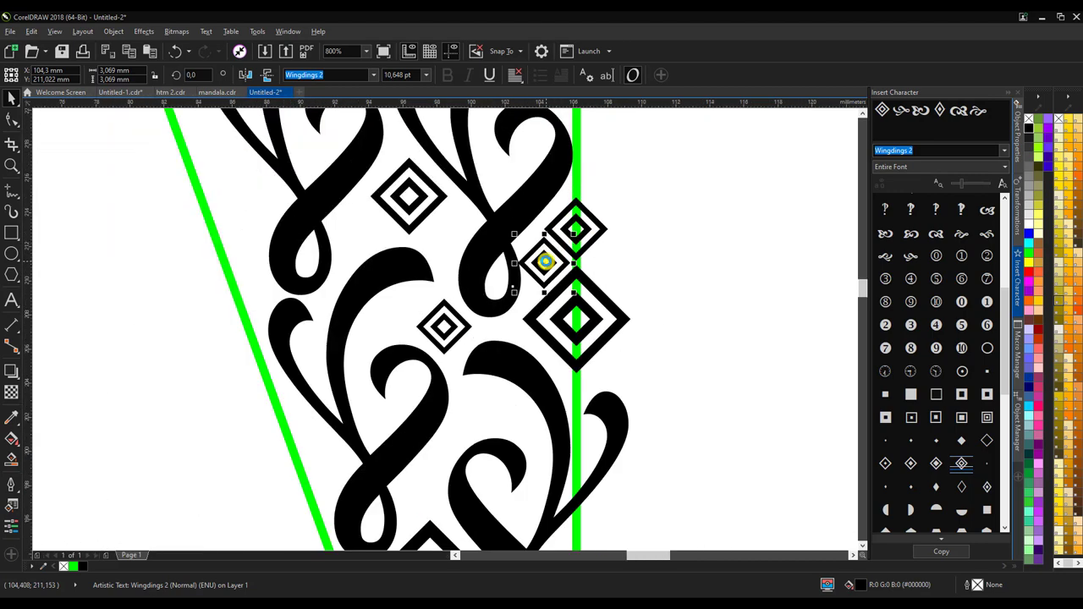
scroll(601, 278, up, 1)
click(765, 273)
scroll(765, 273, down, 2)
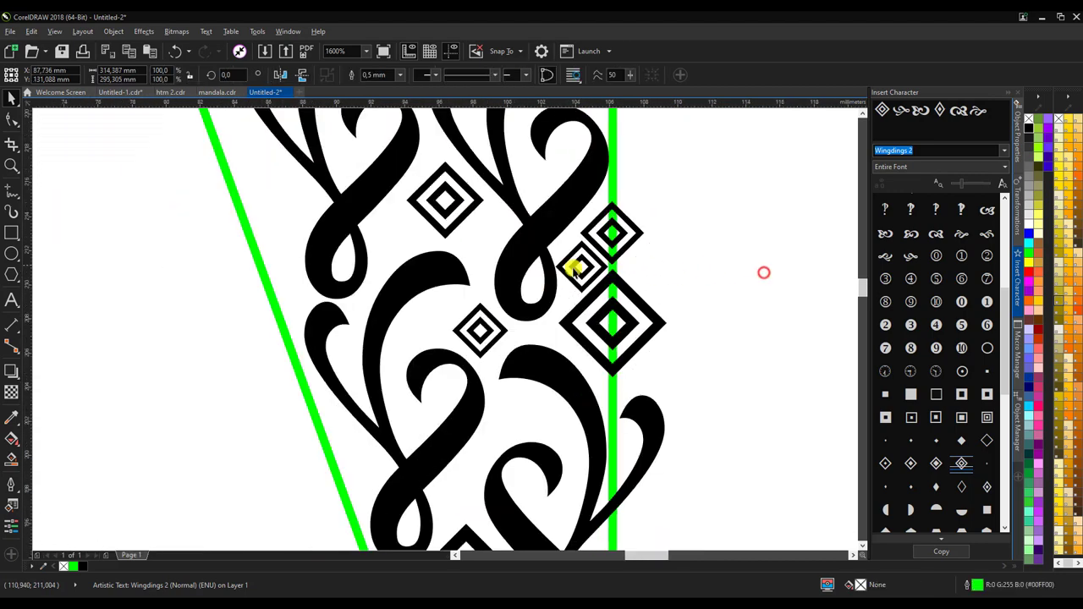
scroll(660, 261, down, 1)
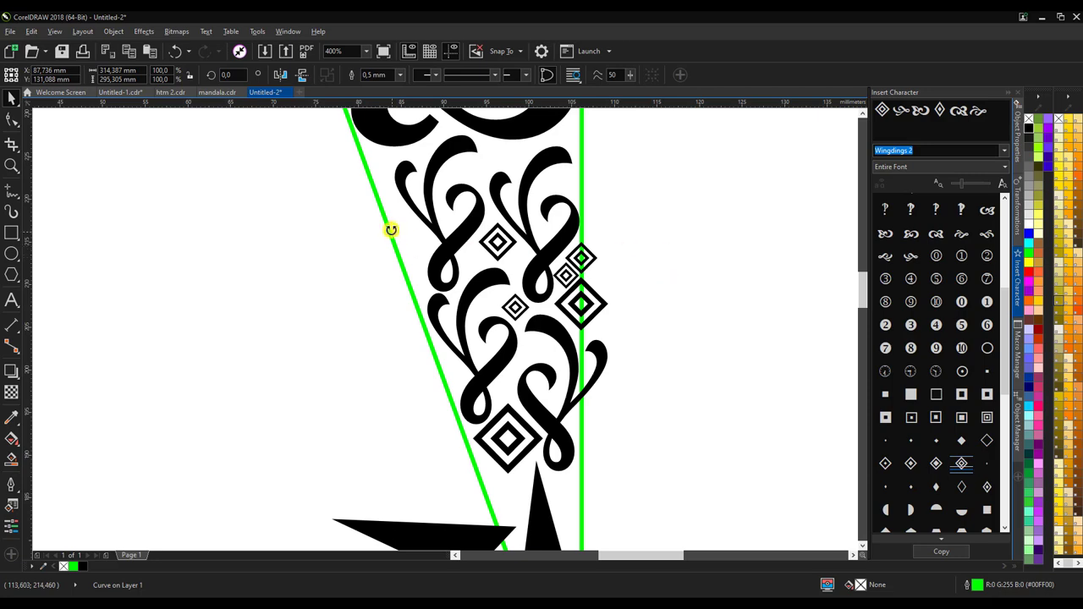
scroll(391, 221, up, 2)
Draw a line along the left green edge and bend it into a curve
click(12, 192)
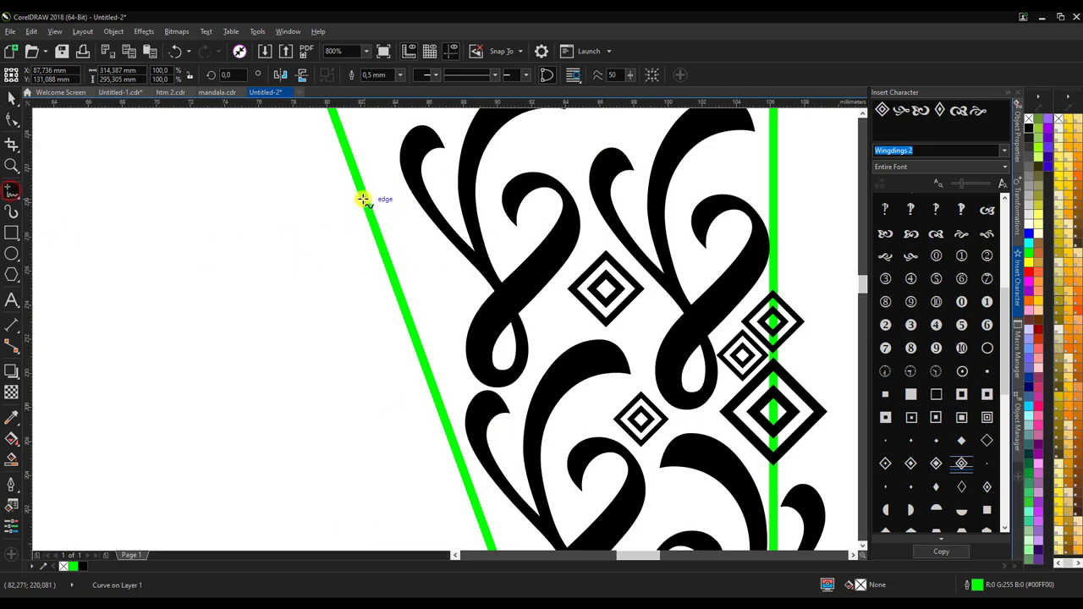
click(347, 157)
click(429, 381)
key(F10)
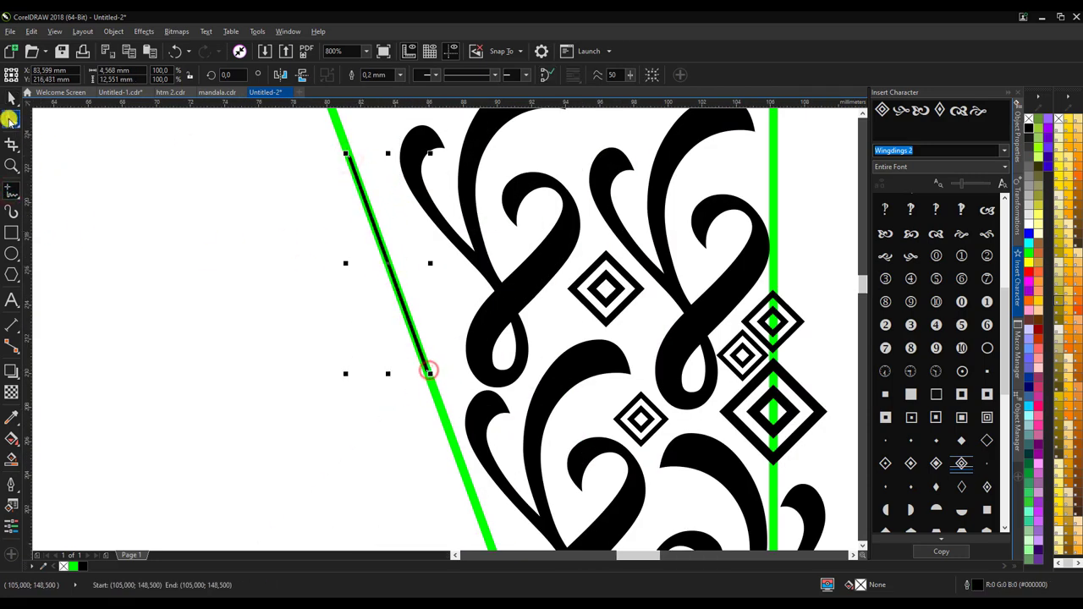
right_click(388, 263)
click(423, 326)
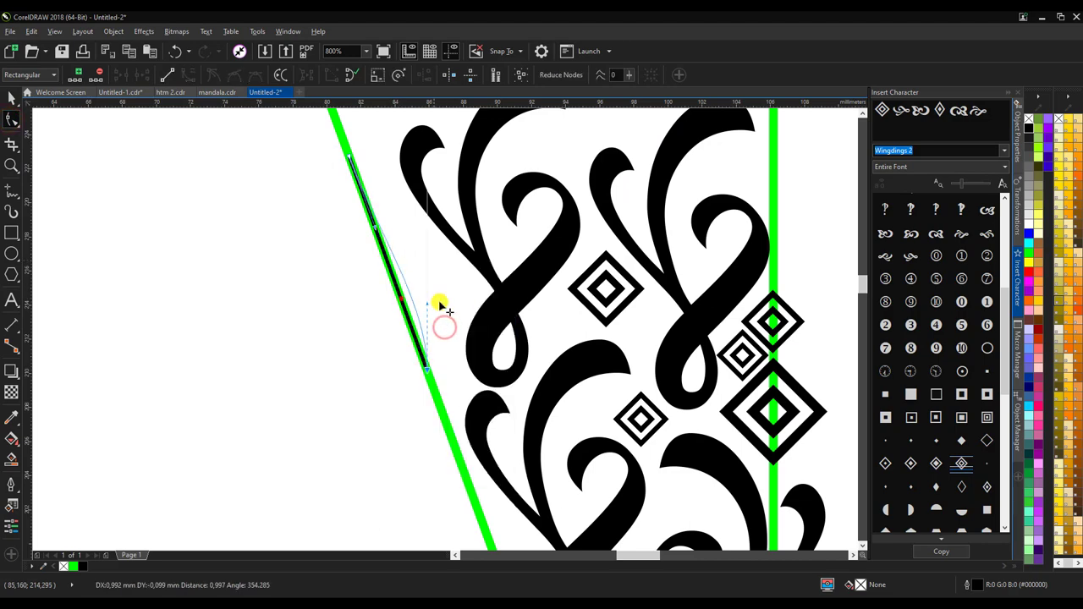
drag(398, 296, 377, 233)
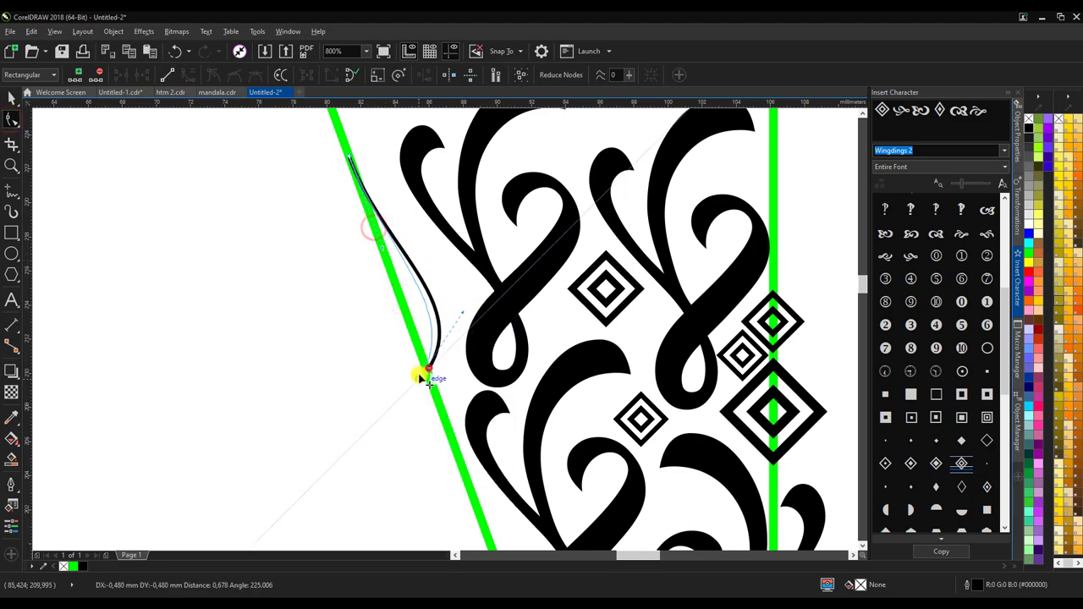
drag(418, 375, 507, 285)
scroll(415, 237, down, 2)
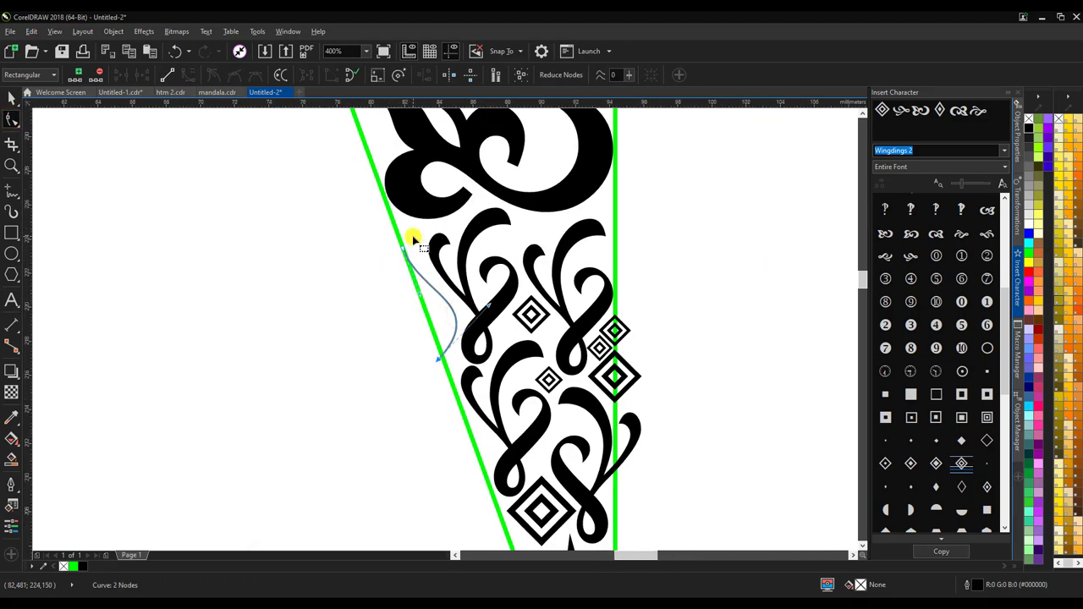
scroll(375, 290, up, 4)
drag(354, 218, 347, 207)
scroll(342, 199, down, 1)
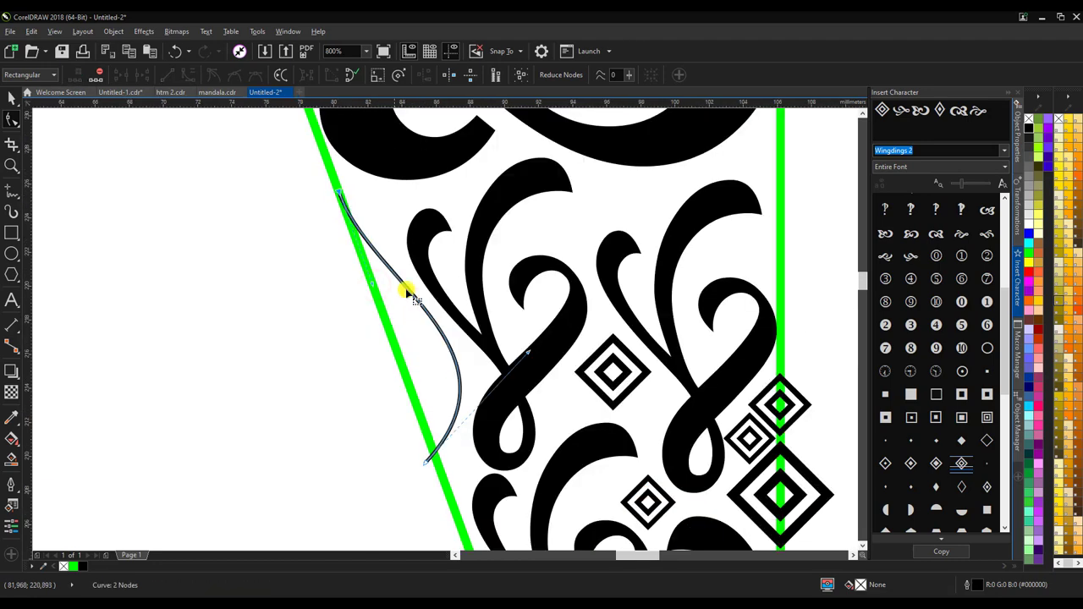
Smart Fill the area between the curve and the green line black
click(12, 454)
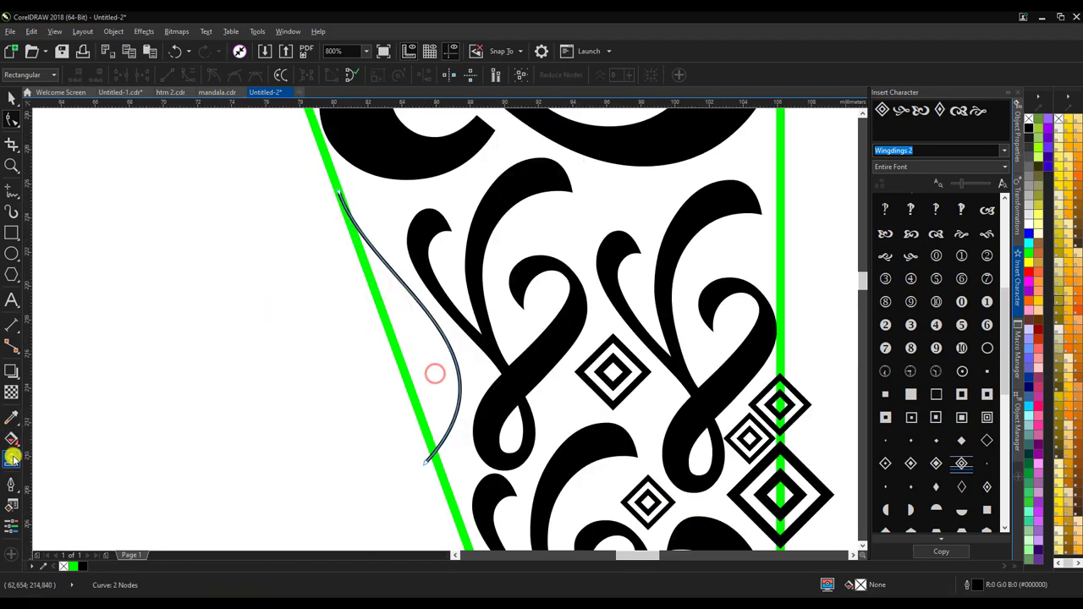
click(439, 374)
click(12, 98)
scroll(240, 310, down, 1)
click(240, 312)
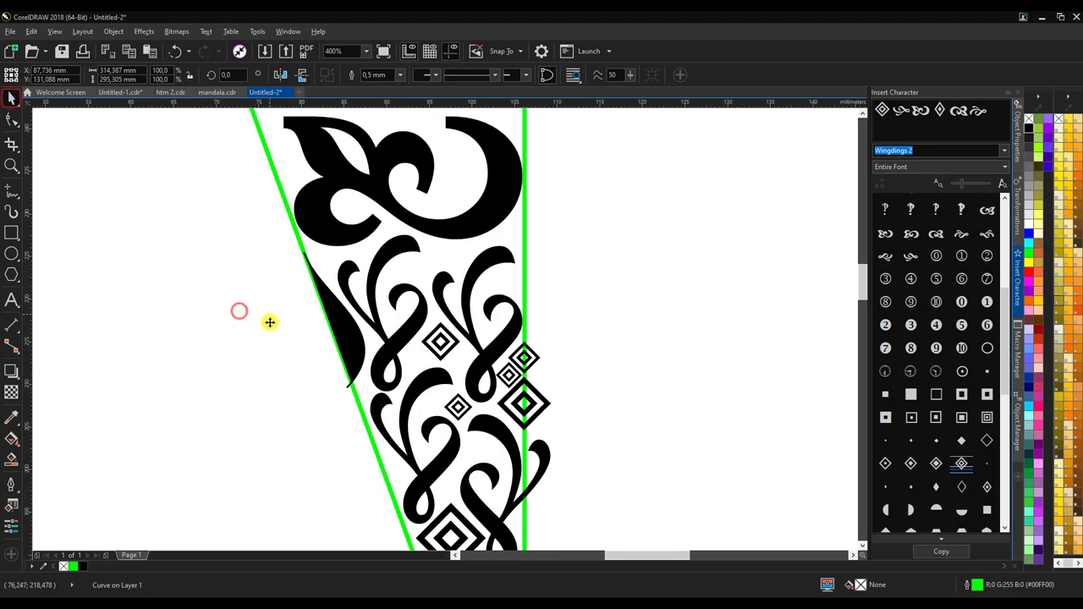
Draw a small black-filled circle beside the leaf shape
scroll(359, 415, up, 1)
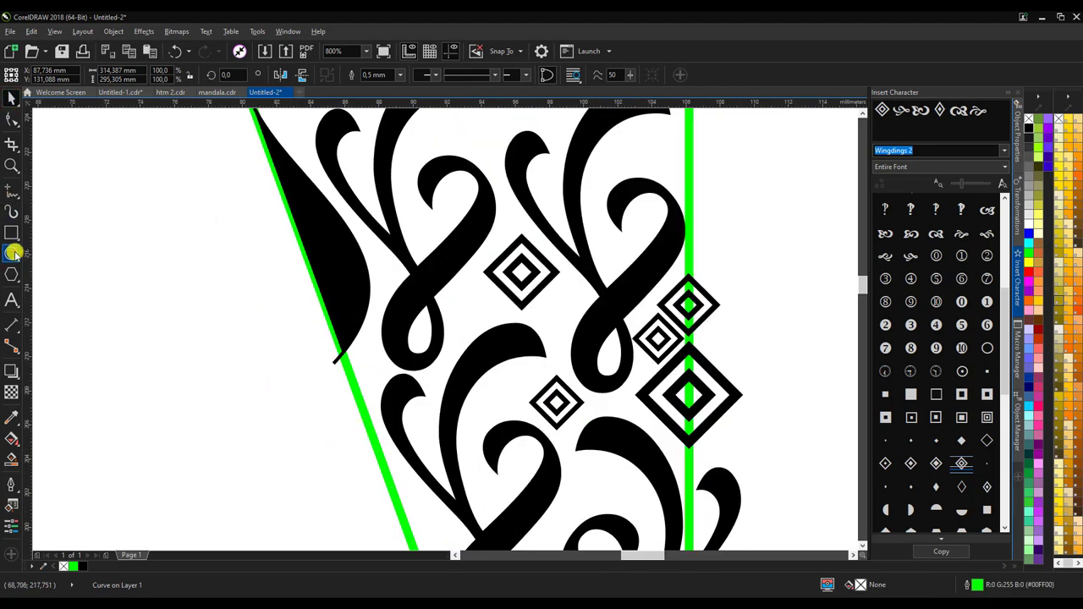
click(12, 252)
mouse_move(200, 372)
mouse_down()
mouse_move(227, 399)
mouse_move(356, 383)
mouse_up()
click(82, 566)
click(10, 99)
click(10, 98)
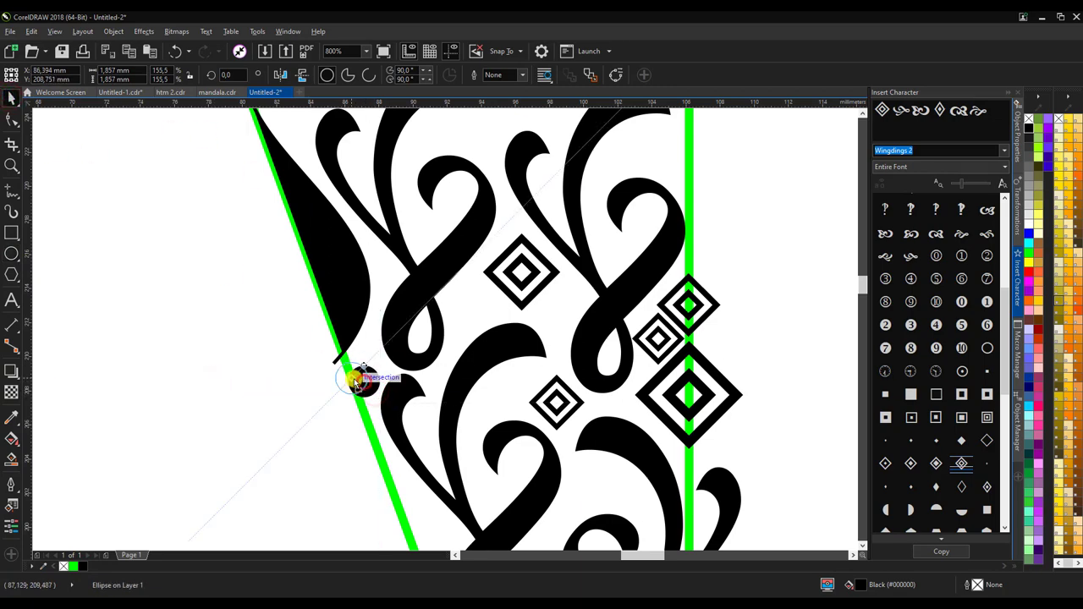
scroll(381, 336, up, 1)
drag(356, 363, 167, 467)
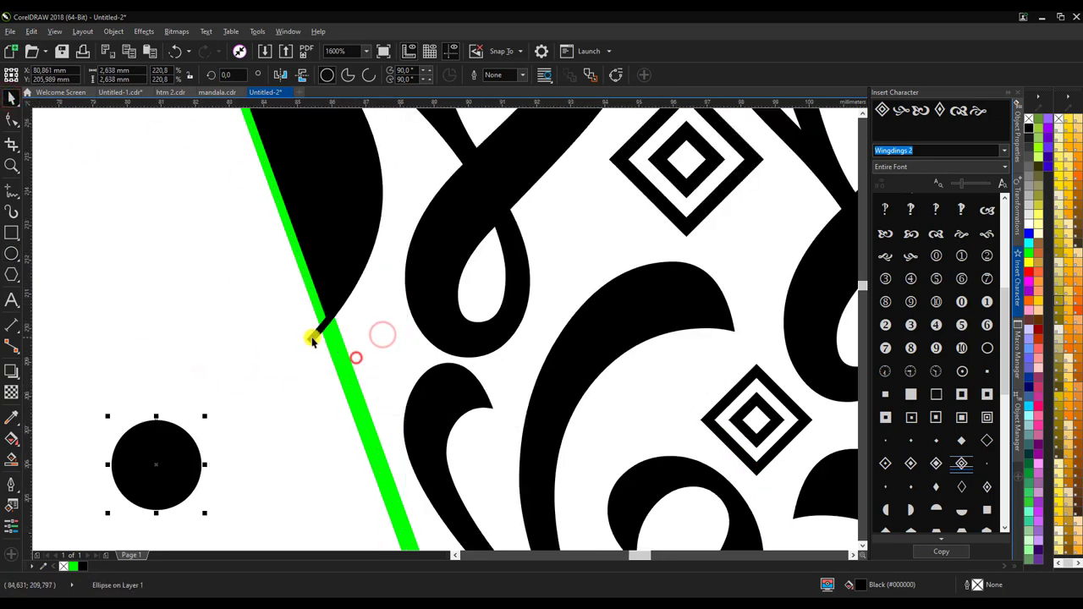
Remove the leaf's and circle's outlines and center the dot on the leaf's lower tip
click(311, 338)
click(155, 465)
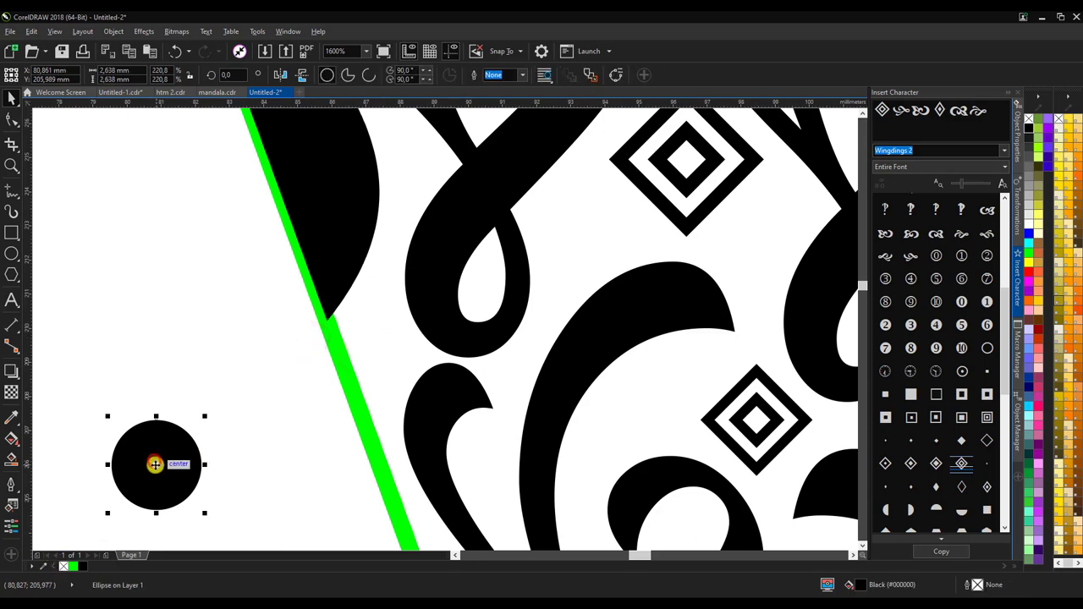
drag(155, 465, 344, 364)
scroll(332, 356, down, 1)
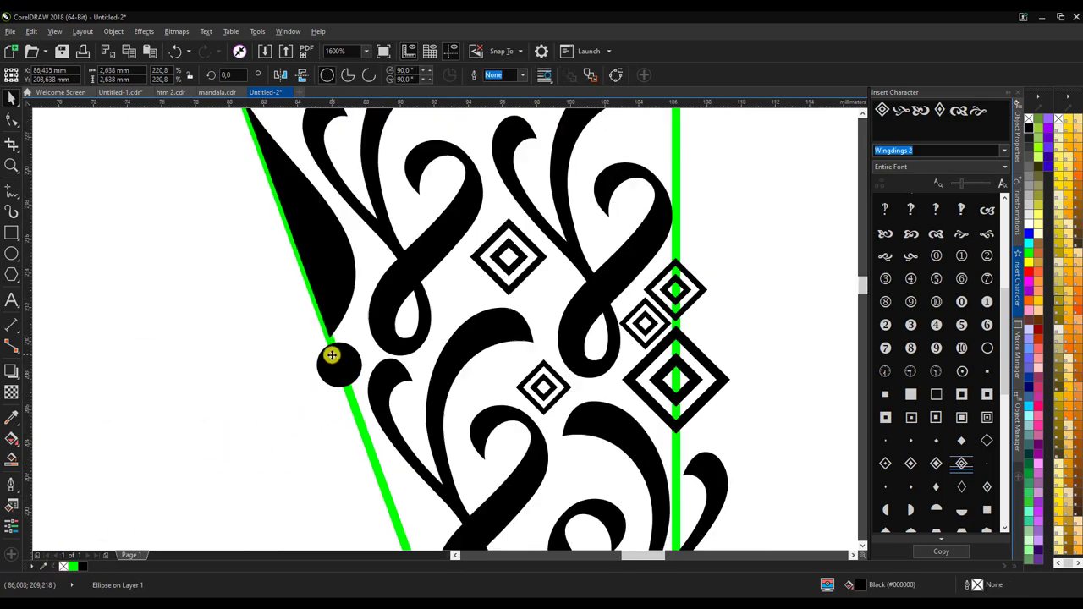
scroll(280, 344, down, 3)
scroll(280, 343, up, 3)
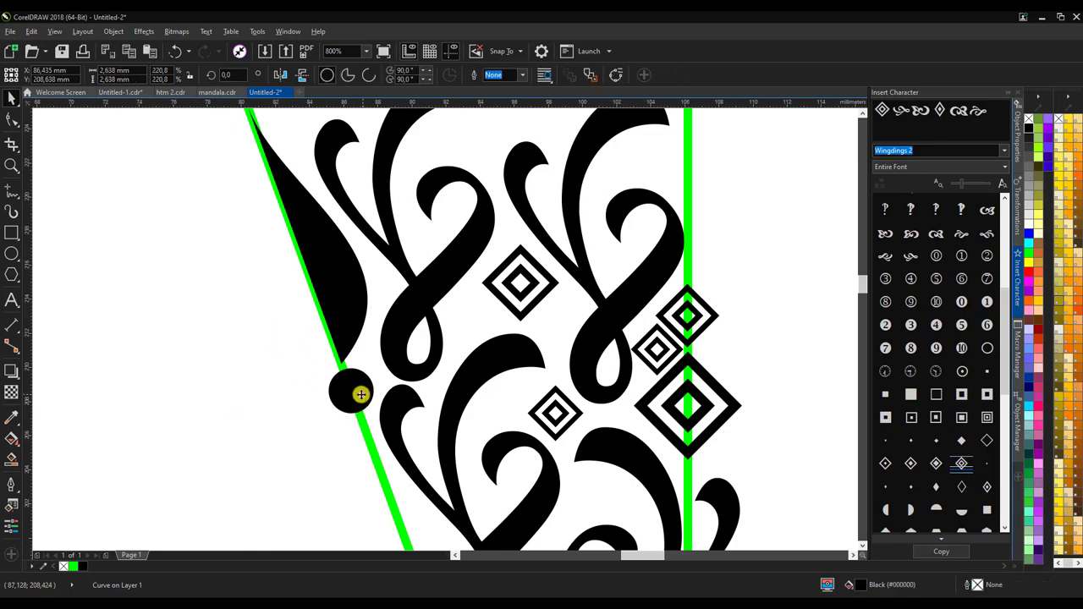
scroll(361, 394, up, 3)
drag(455, 304, 483, 274)
mouse_move(398, 378)
mouse_down()
mouse_move(116, 442)
mouse_move(398, 415)
mouse_up()
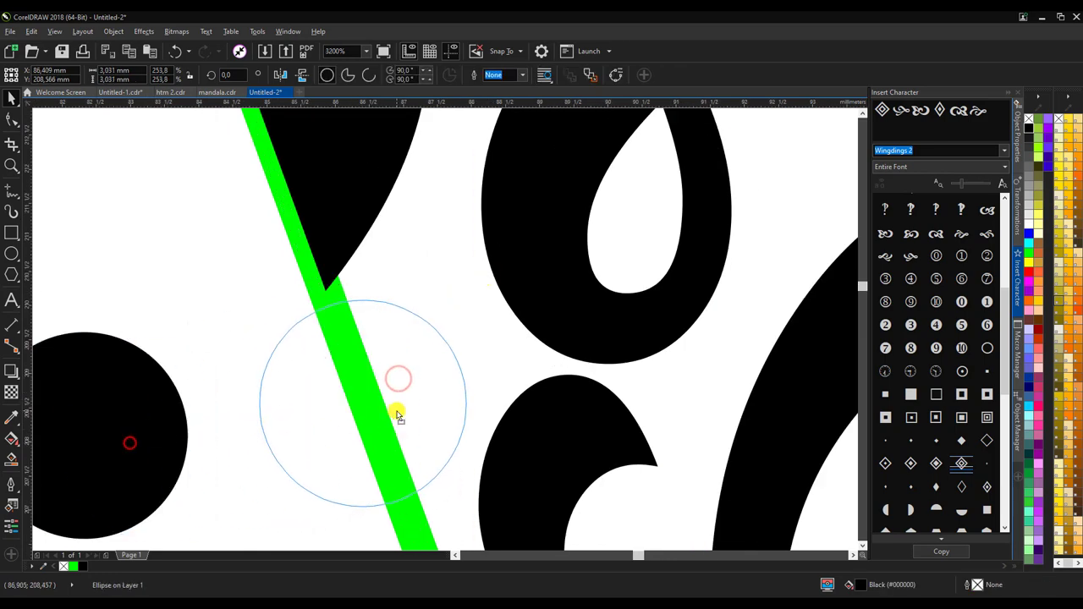
key(ctrl+z)
mouse_move(129, 440)
mouse_down()
mouse_move(374, 411)
mouse_move(363, 388)
mouse_up()
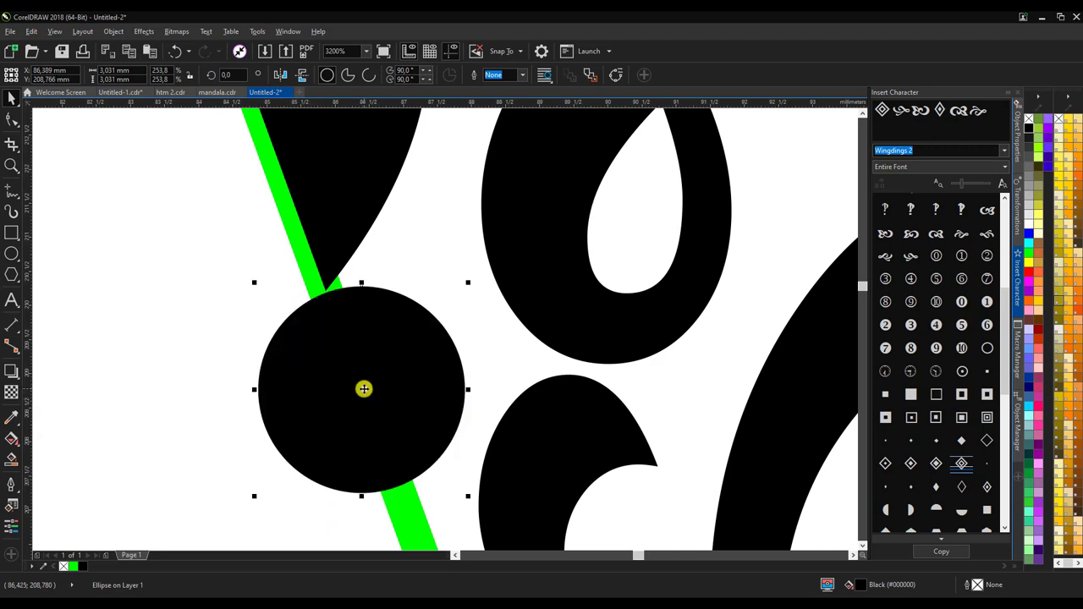
scroll(285, 403, down, 2)
scroll(285, 389, down, 2)
scroll(288, 398, down, 2)
Draw a black, outline-free circle and move it into the upper ornament
scroll(389, 262, down, 2)
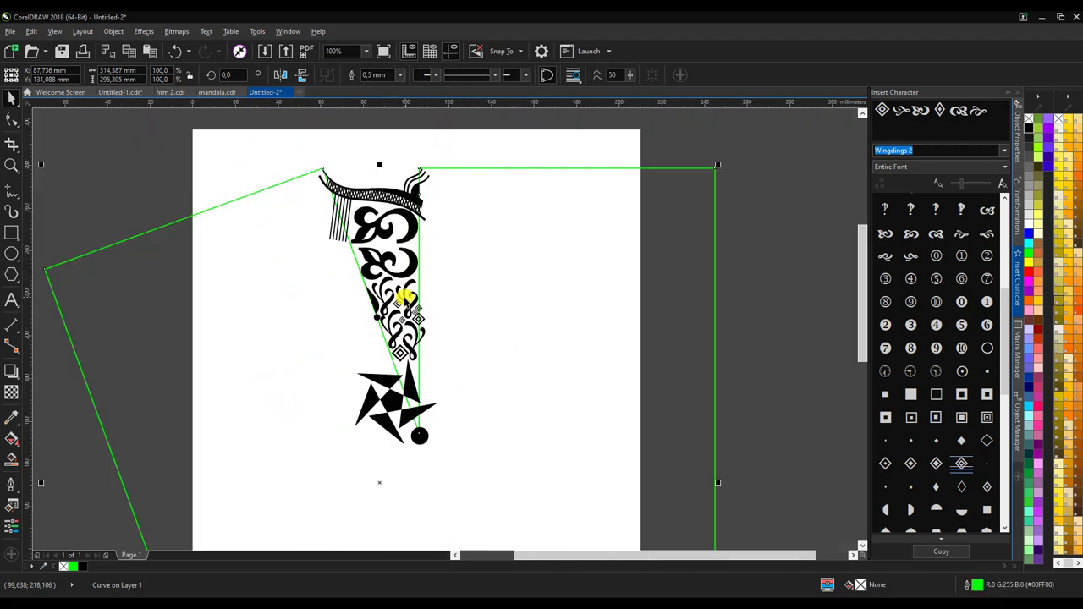
scroll(392, 232, up, 1)
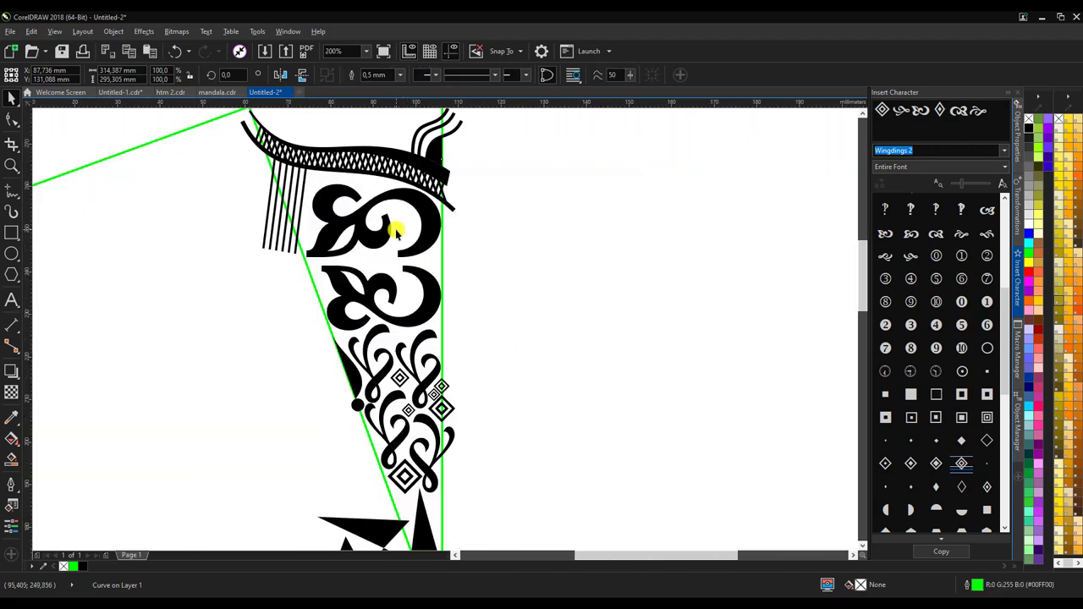
click(17, 255)
drag(183, 293, 219, 329)
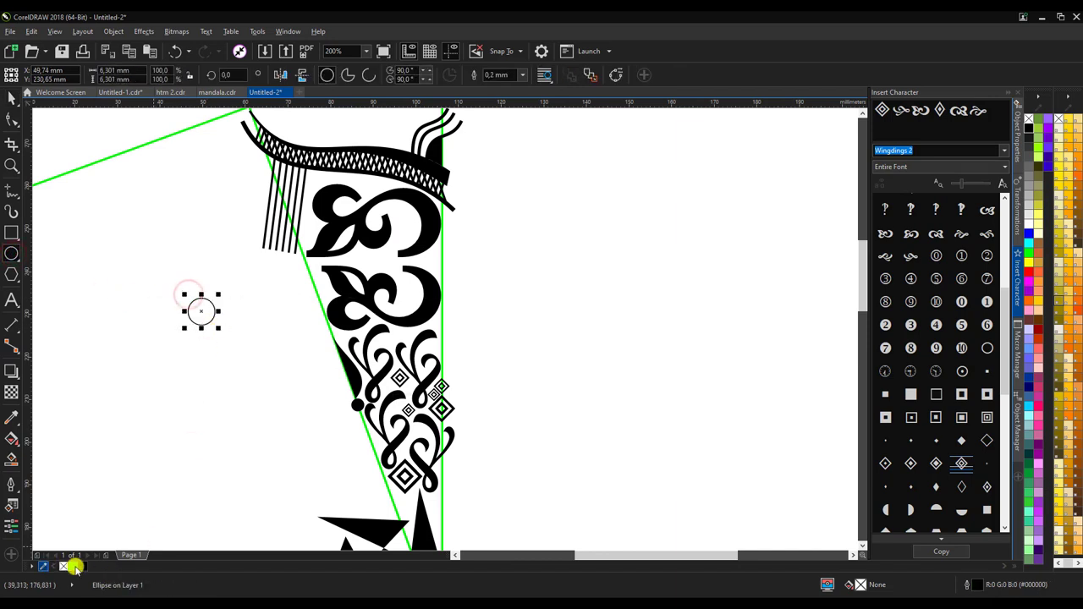
click(74, 566)
right_click(64, 566)
click(11, 98)
click(201, 311)
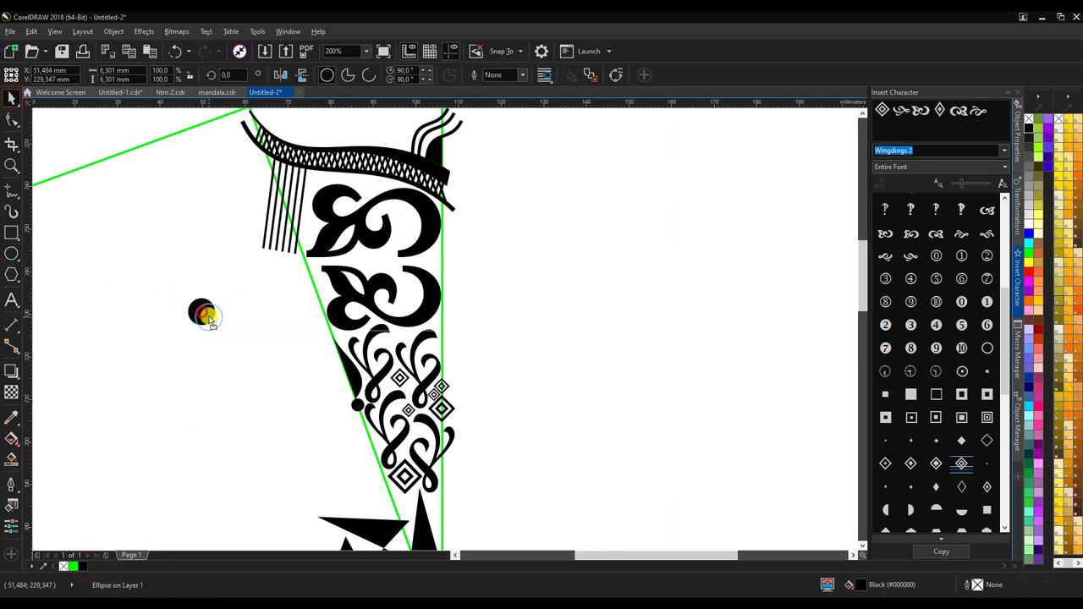
drag(210, 322, 387, 264)
Shrink the dot to fit the curl's end, then drag a diamond glyph onto the green line
scroll(387, 263, up, 2)
drag(444, 209, 421, 233)
mouse_move(368, 280)
mouse_down()
mouse_move(716, 266)
mouse_move(380, 261)
mouse_move(689, 266)
mouse_move(426, 281)
mouse_move(426, 270)
mouse_up()
drag(382, 312, 369, 316)
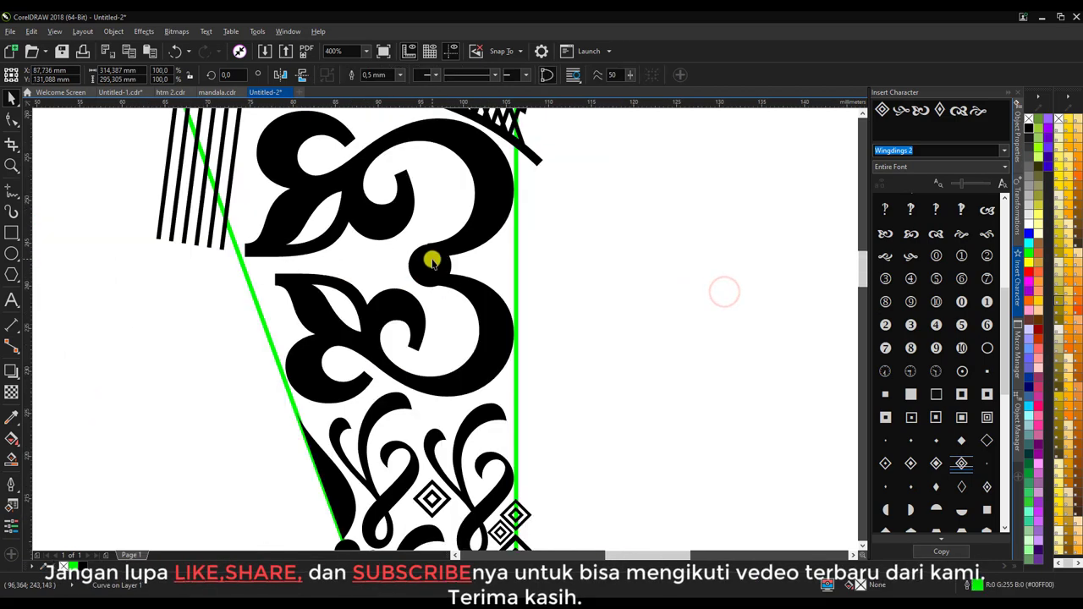
scroll(430, 259, up, 2)
click(430, 259)
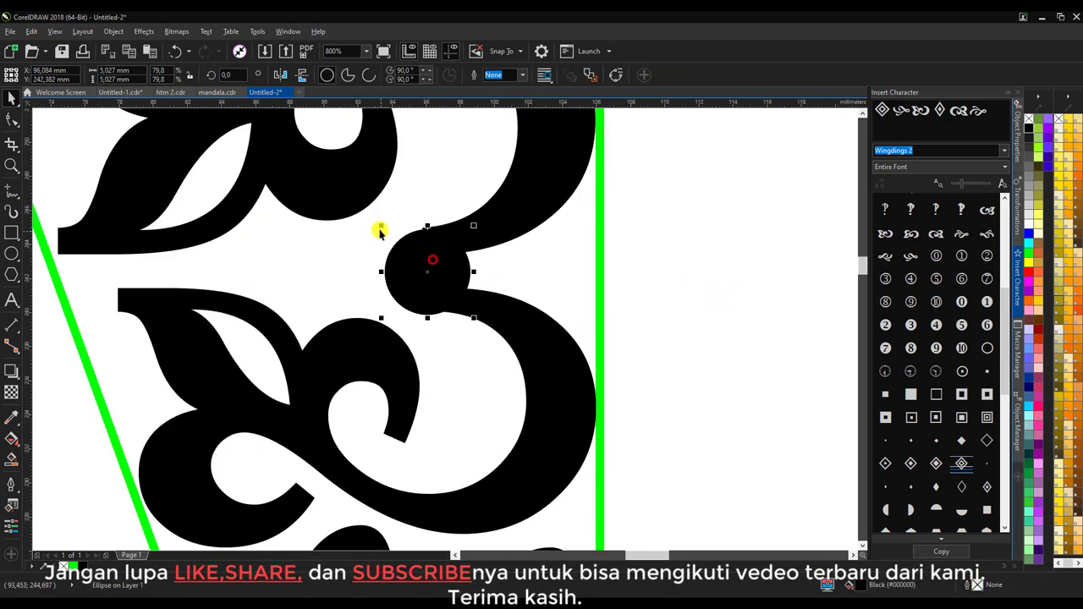
scroll(385, 227, down, 2)
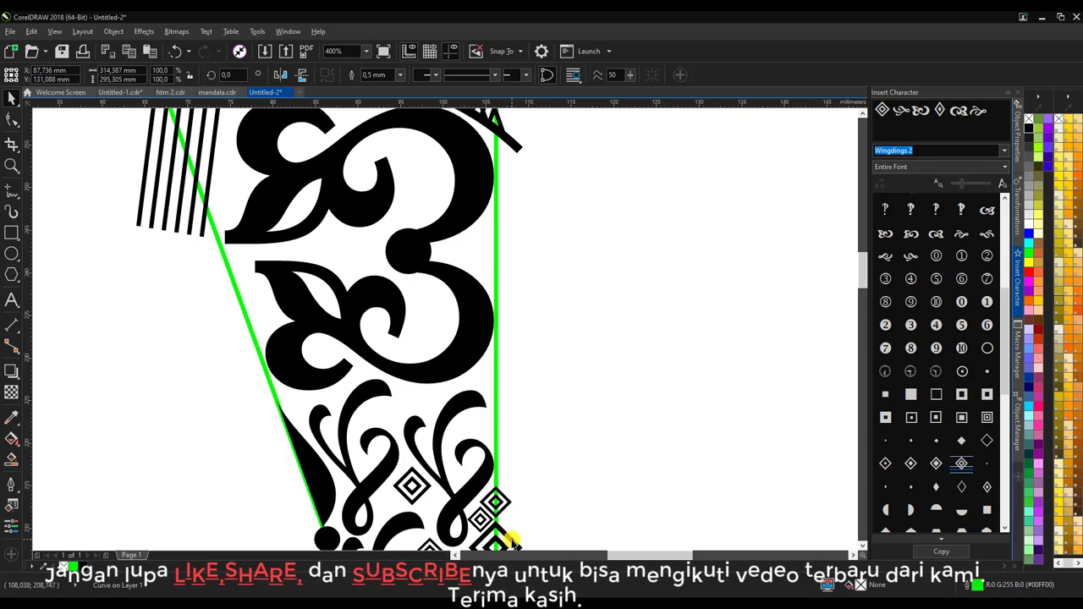
mouse_move(512, 537)
mouse_down()
mouse_move(608, 302)
mouse_move(498, 248)
mouse_up()
Nudge the diamond next to the green line and select the green frame curve
scroll(496, 245, up, 2)
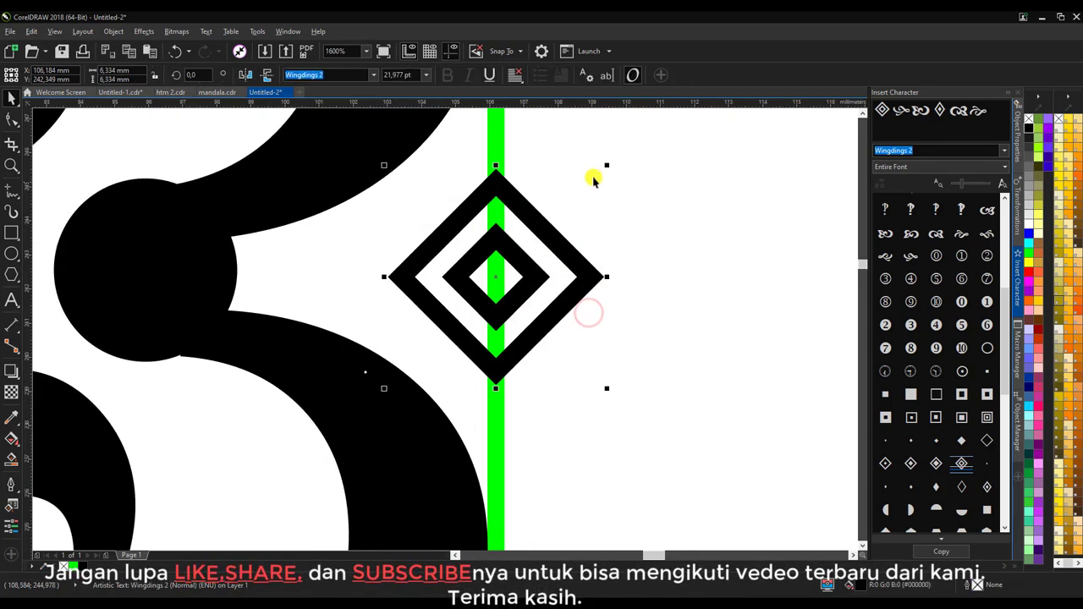
scroll(644, 144, down, 1)
mouse_move(500, 345)
mouse_down()
mouse_move(684, 386)
mouse_move(477, 368)
mouse_up()
scroll(580, 396, down, 2)
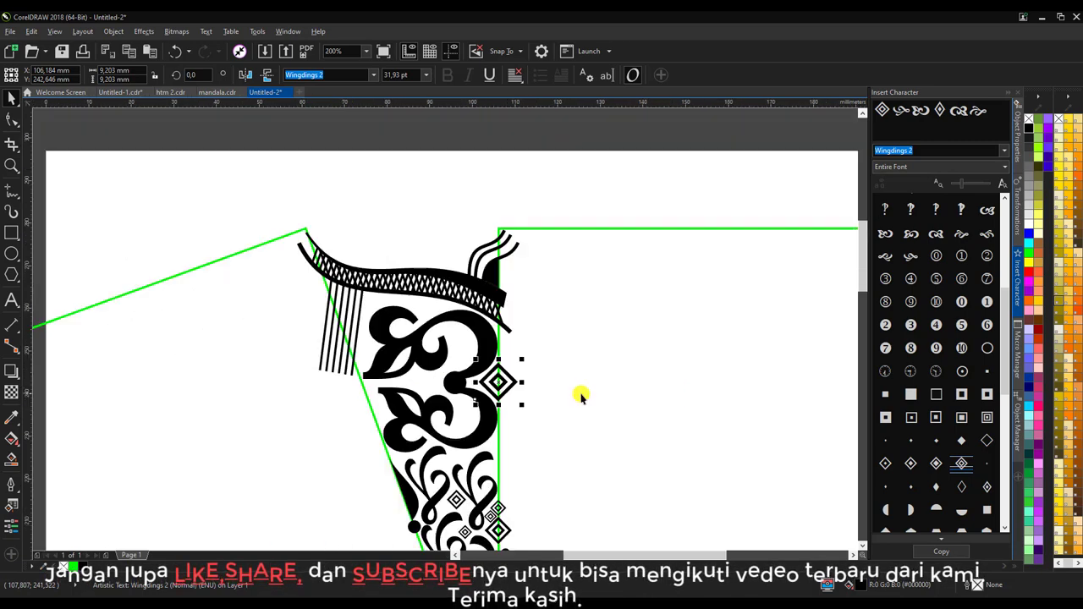
click(581, 396)
scroll(389, 347, down, 1)
scroll(395, 351, up, 1)
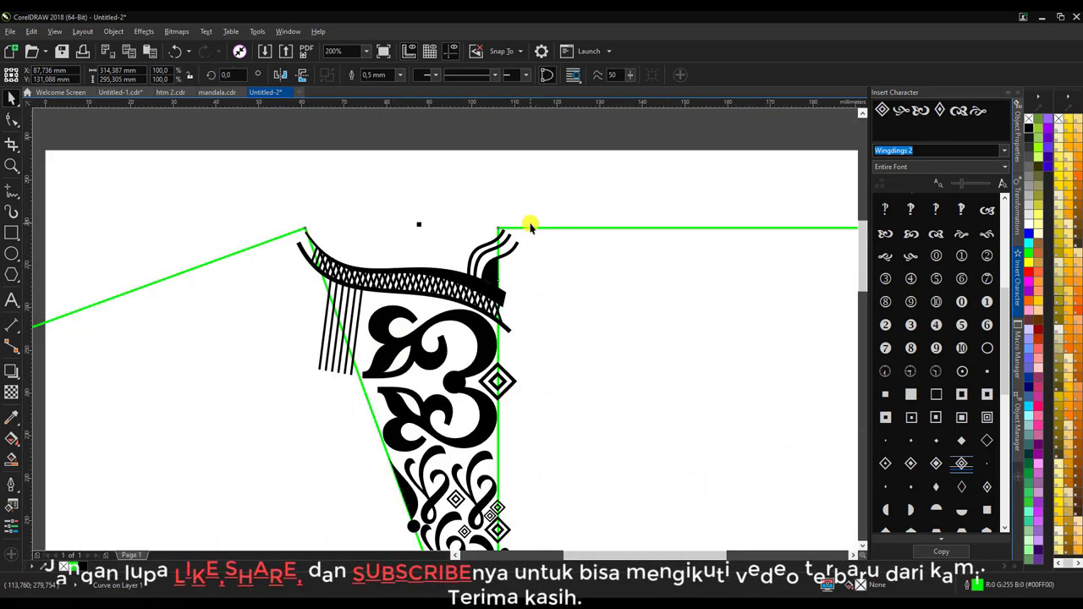
scroll(529, 226, up, 2)
Node-edit two swirl strands, pulling their lower ends left and down onto the hatched band
click(477, 256)
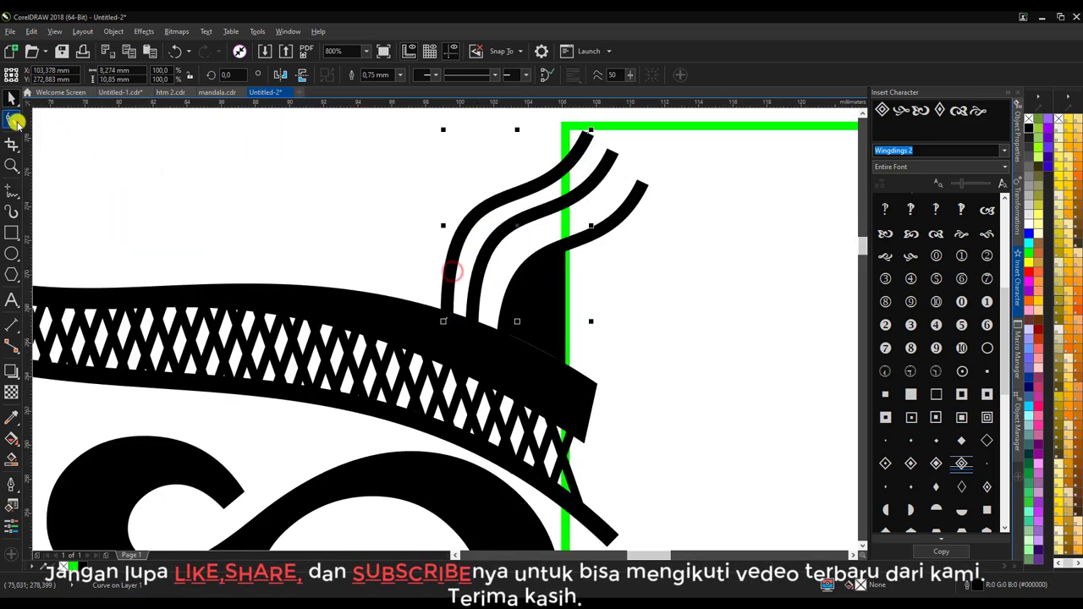
click(17, 121)
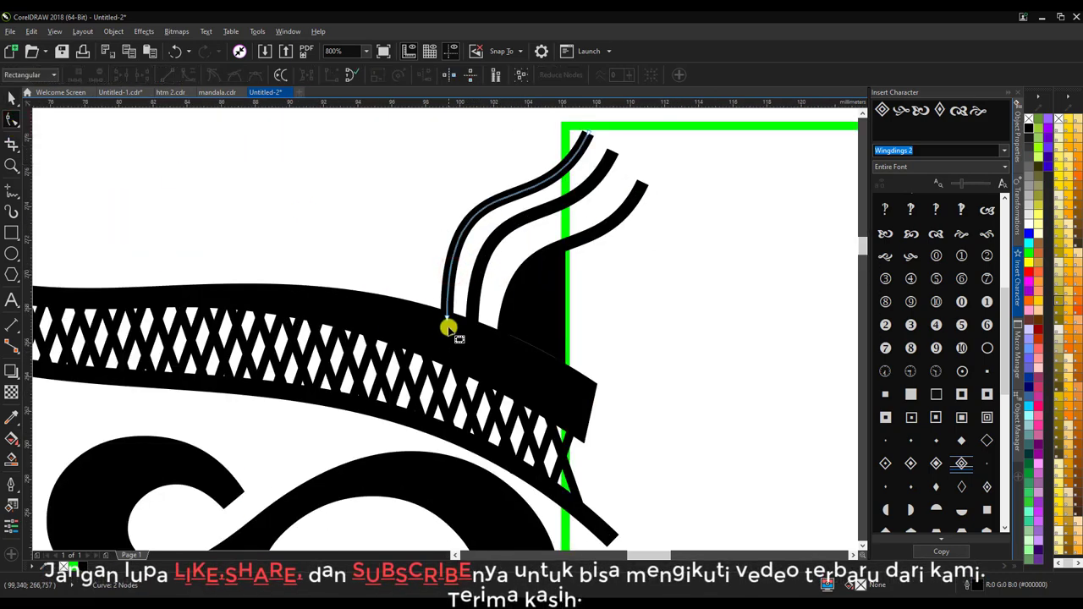
drag(446, 315, 359, 299)
drag(371, 136, 411, 181)
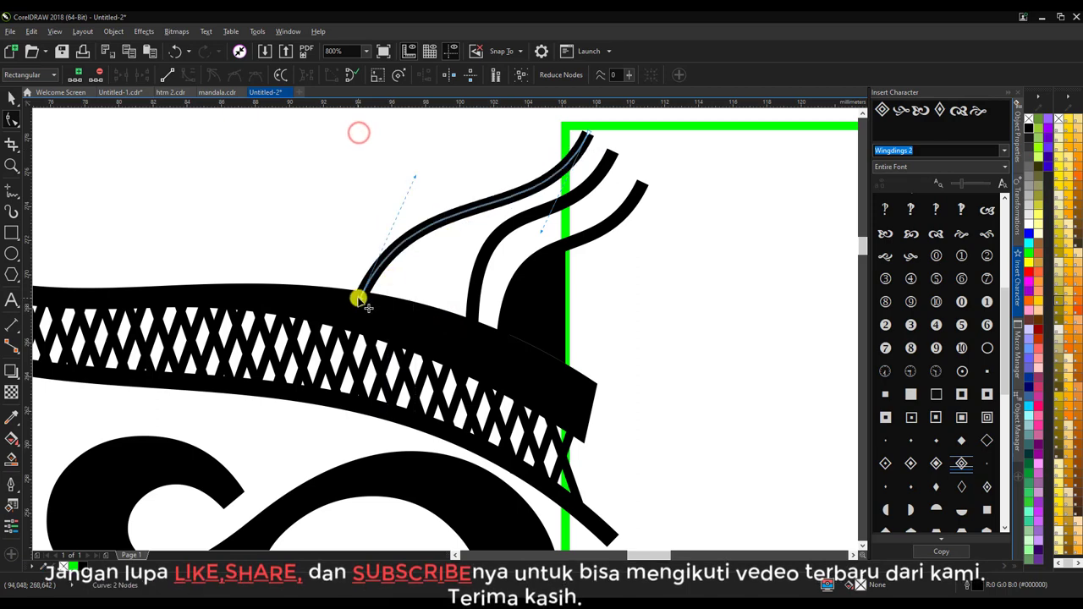
scroll(376, 208, down, 1)
mouse_move(429, 258)
mouse_down()
mouse_move(406, 260)
mouse_move(397, 181)
mouse_up()
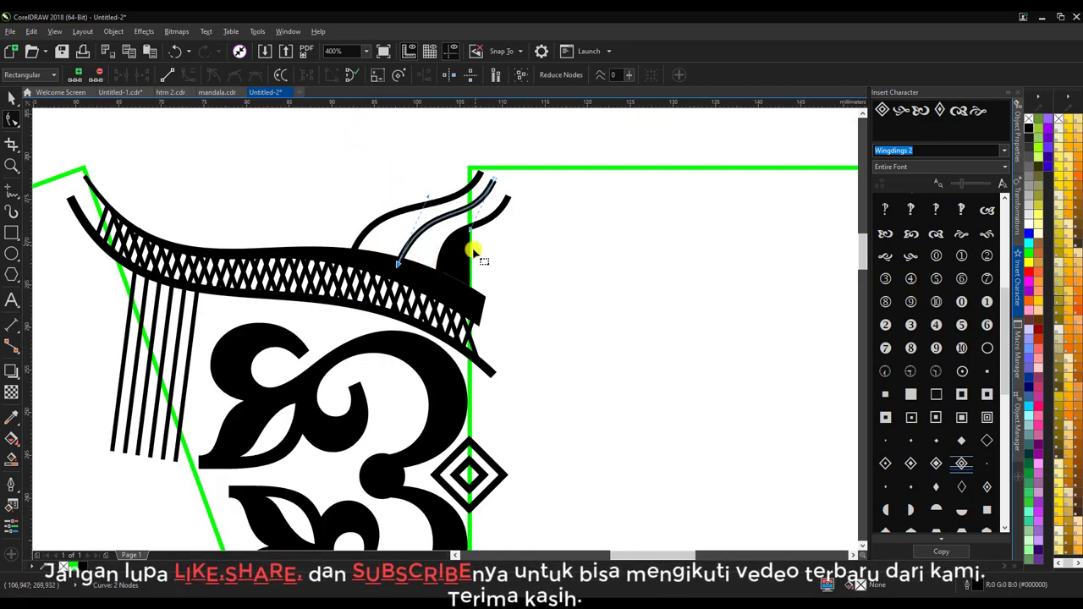
click(516, 260)
scroll(417, 249, down, 1)
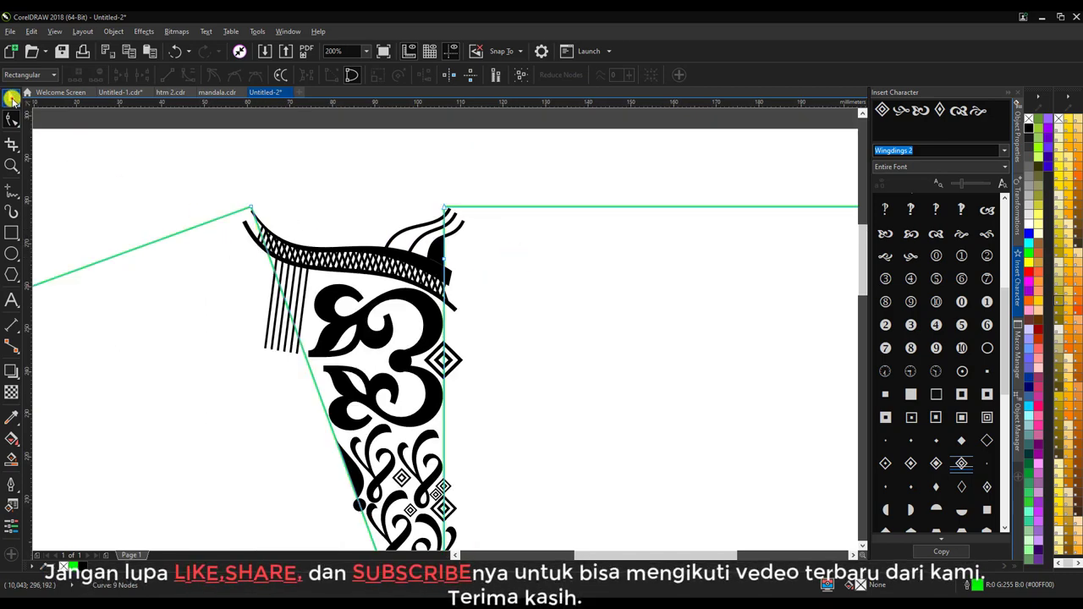
With the Pick tool, clear the selection and marquee all 98 ornament objects
click(12, 98)
scroll(339, 235, down, 1)
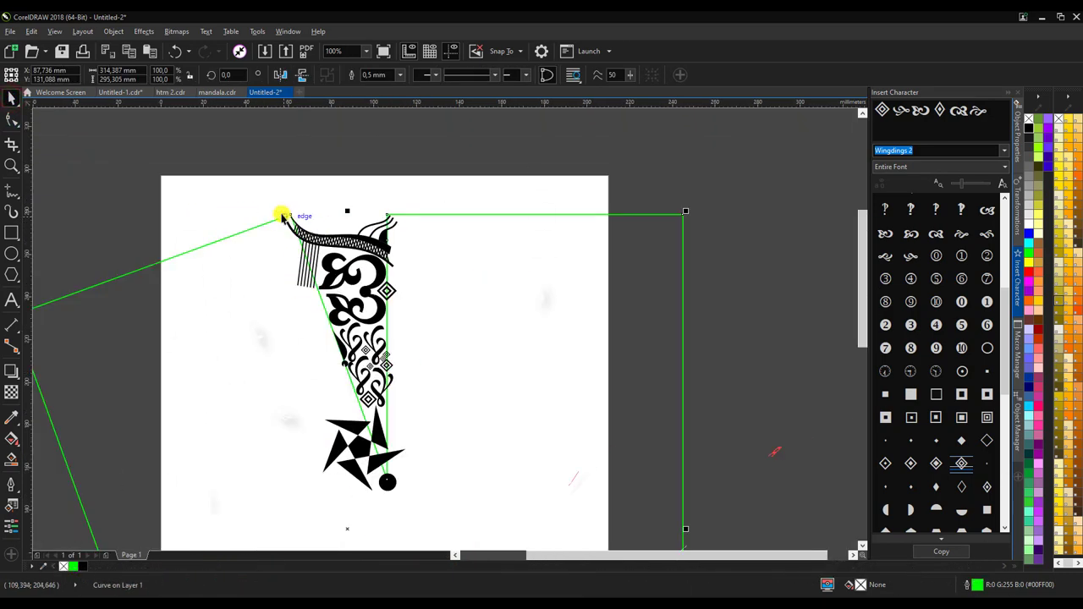
click(254, 201)
click(225, 155)
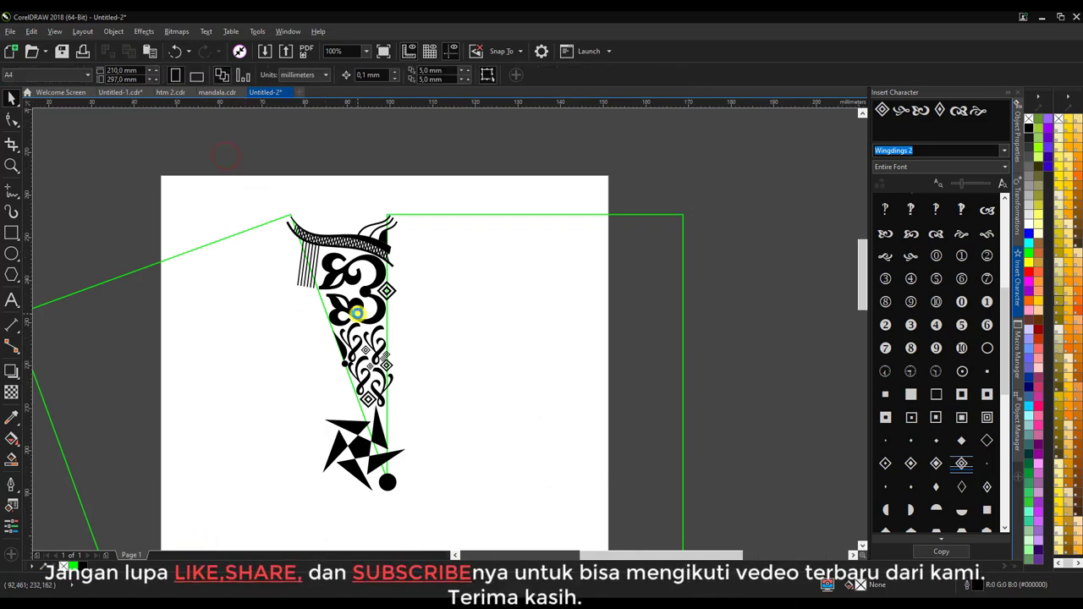
scroll(358, 307, up, 1)
scroll(290, 264, down, 1)
scroll(331, 268, up, 1)
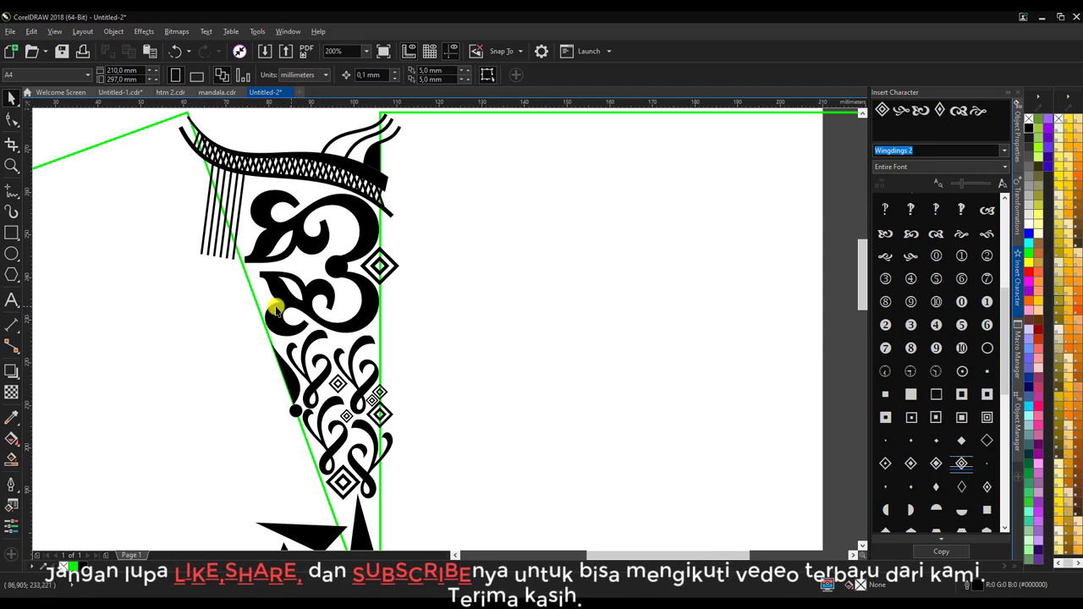
scroll(254, 290, down, 1)
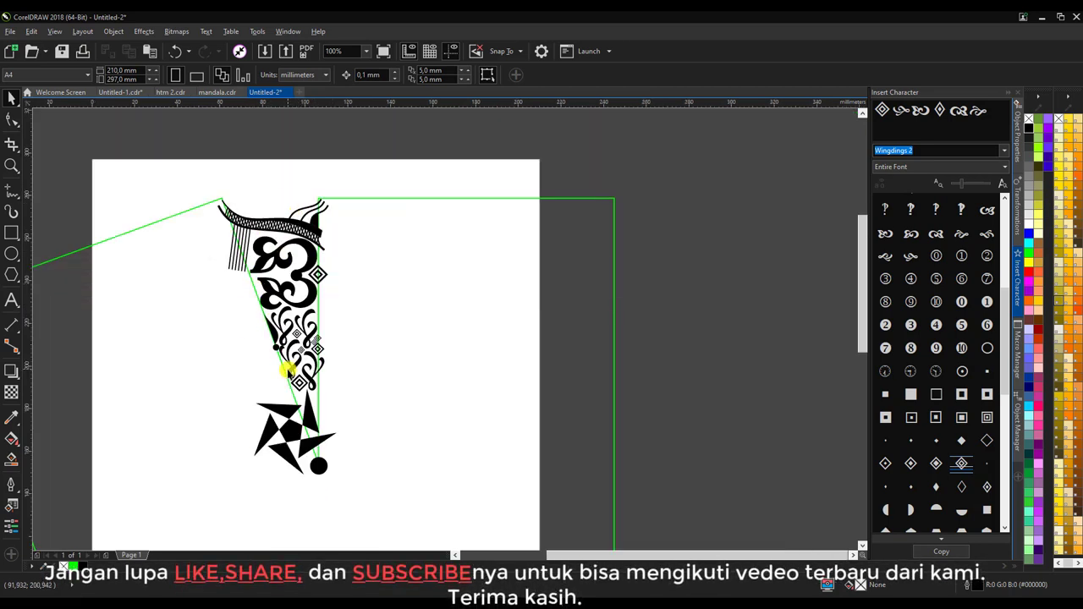
scroll(311, 244, down, 1)
scroll(282, 230, up, 1)
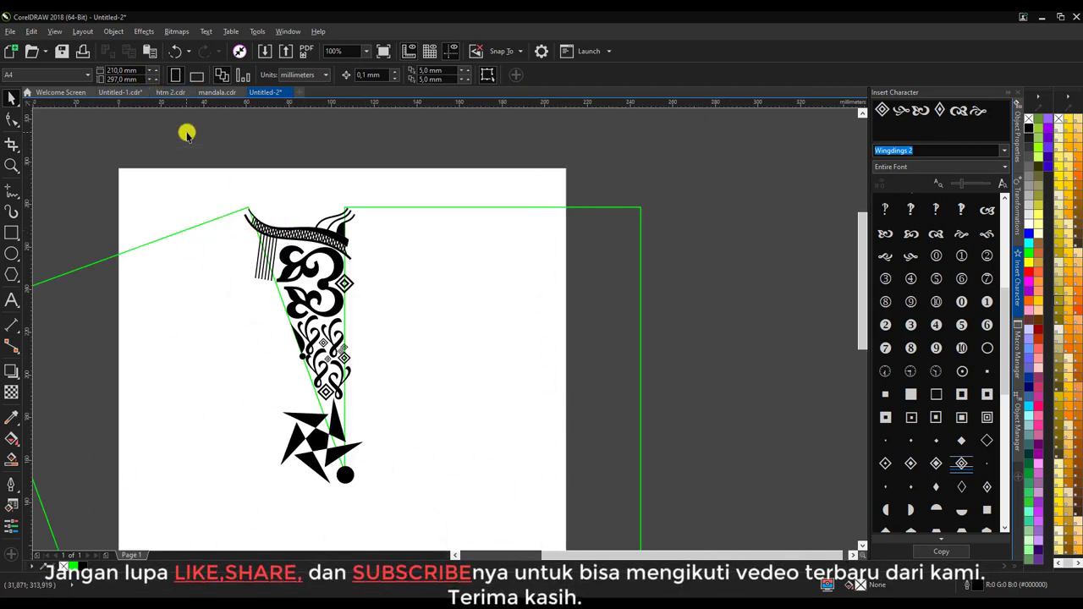
drag(215, 204, 427, 511)
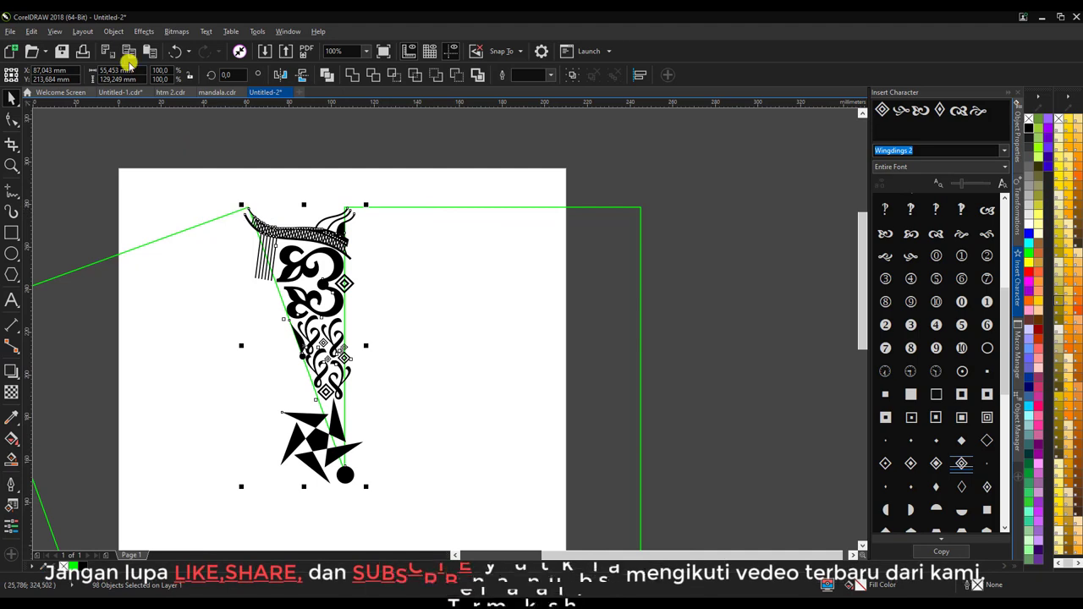
Apply Object > Convert Outline to Object to the ornament pieces, then deselect and marquee them again
click(114, 31)
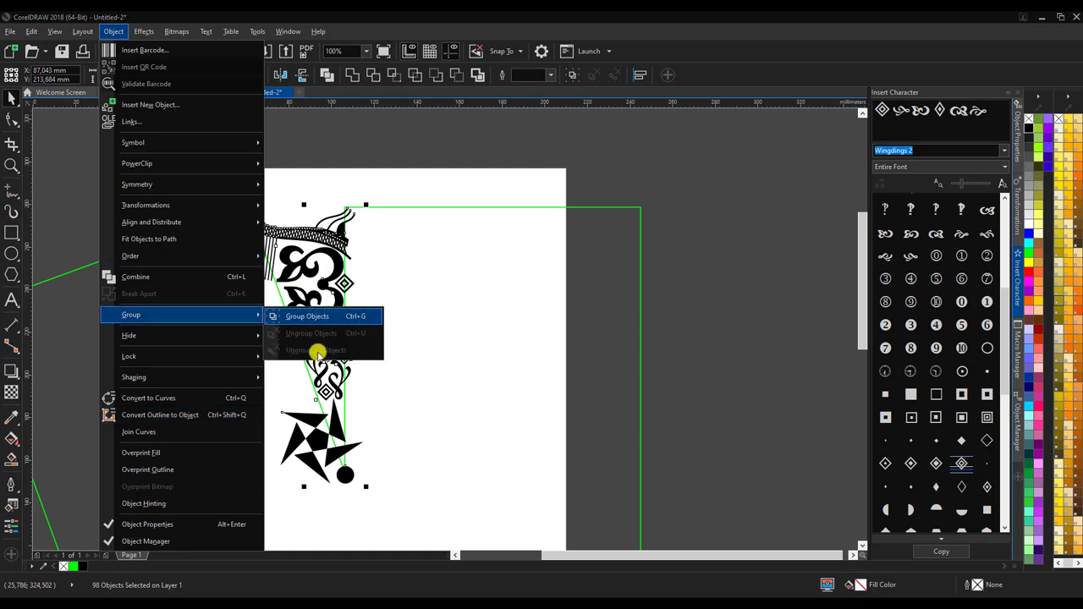
click(190, 417)
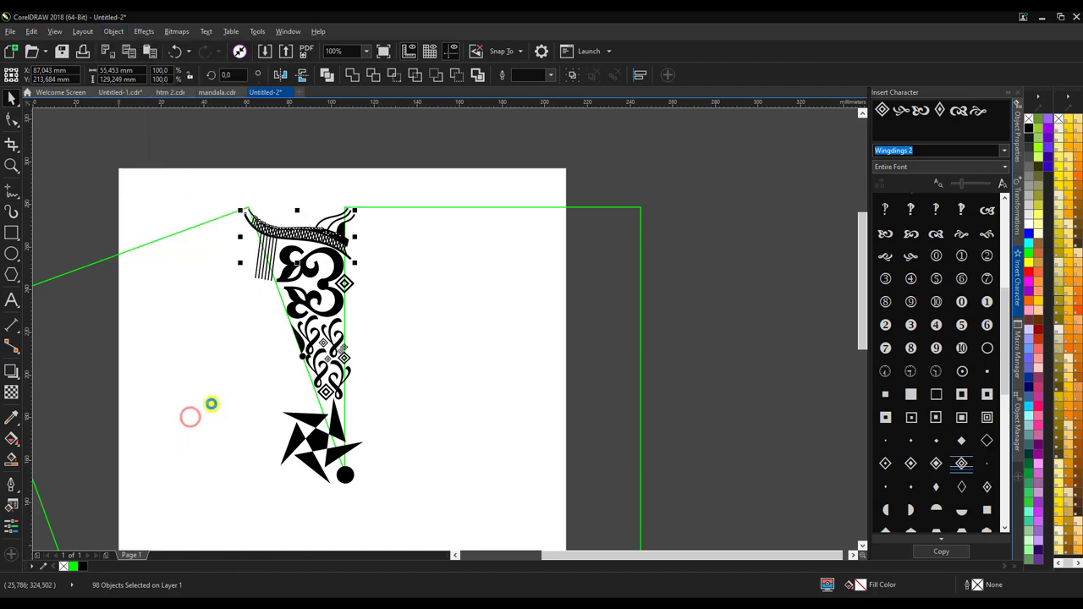
click(302, 140)
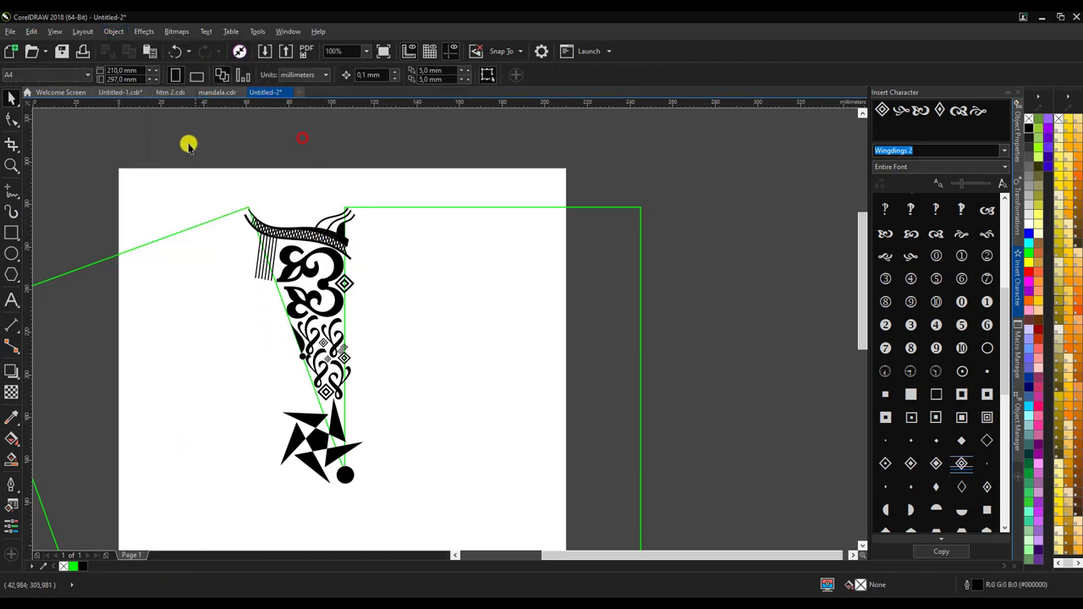
drag(193, 175, 394, 476)
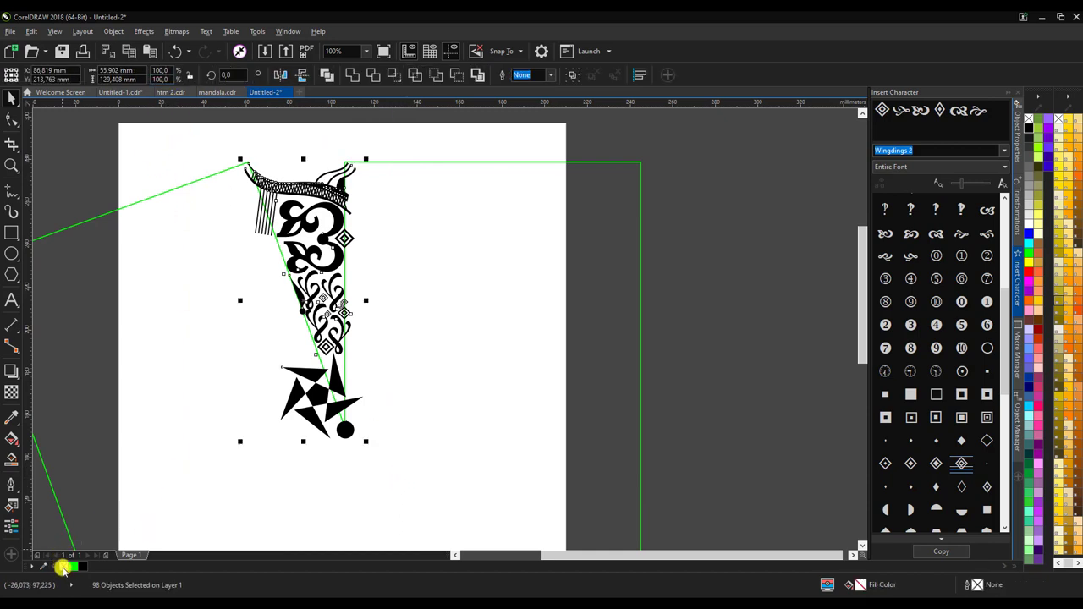
Move the green frame curve to the front with Order > To Front of Page
click(725, 235)
scroll(346, 164, up, 1)
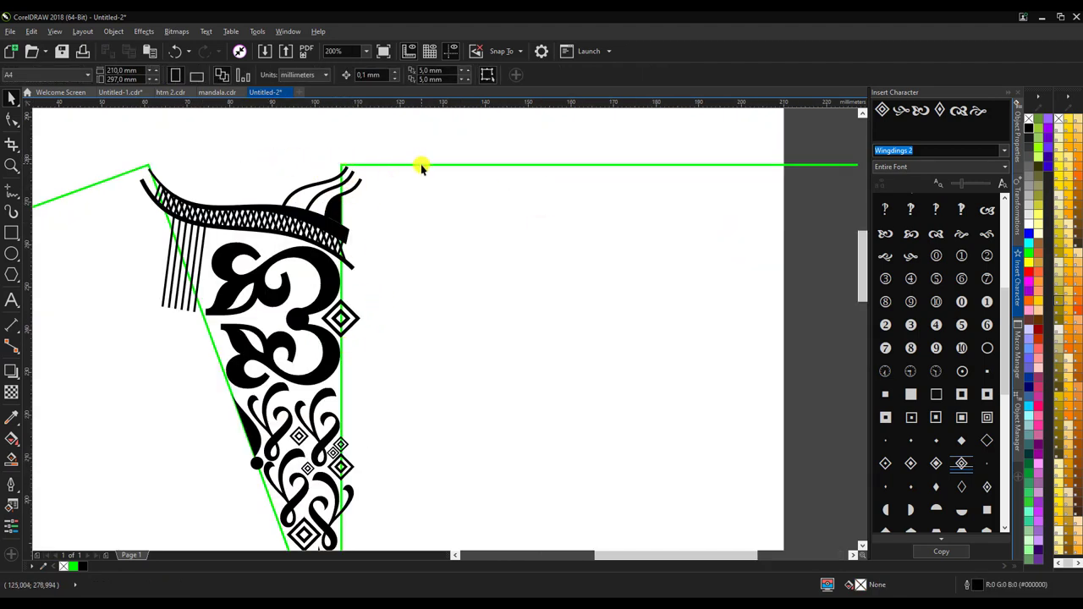
click(426, 165)
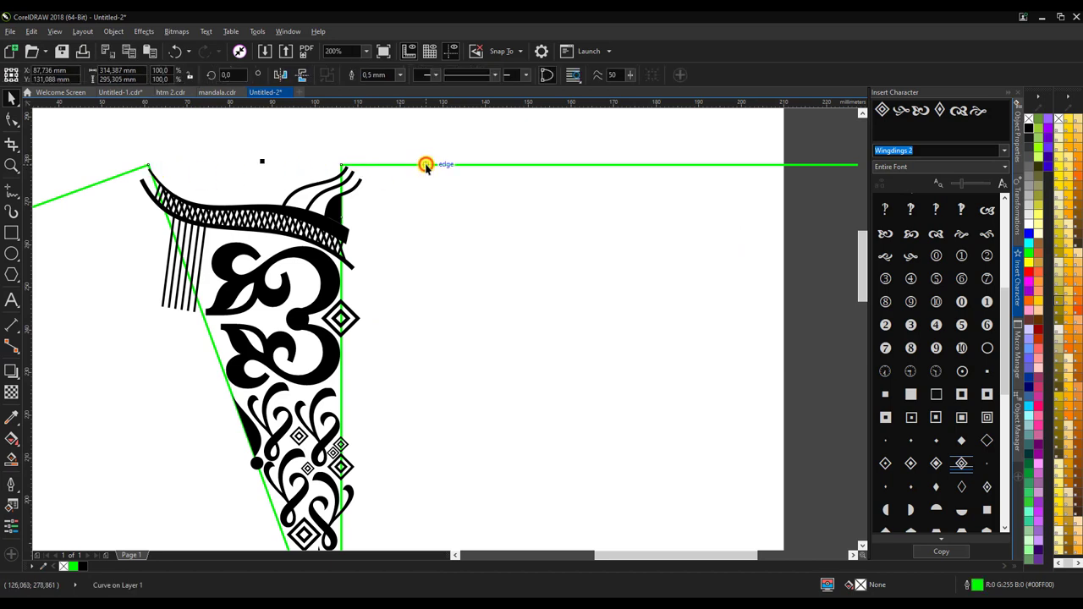
right_click(425, 164)
mouse_move(494, 427)
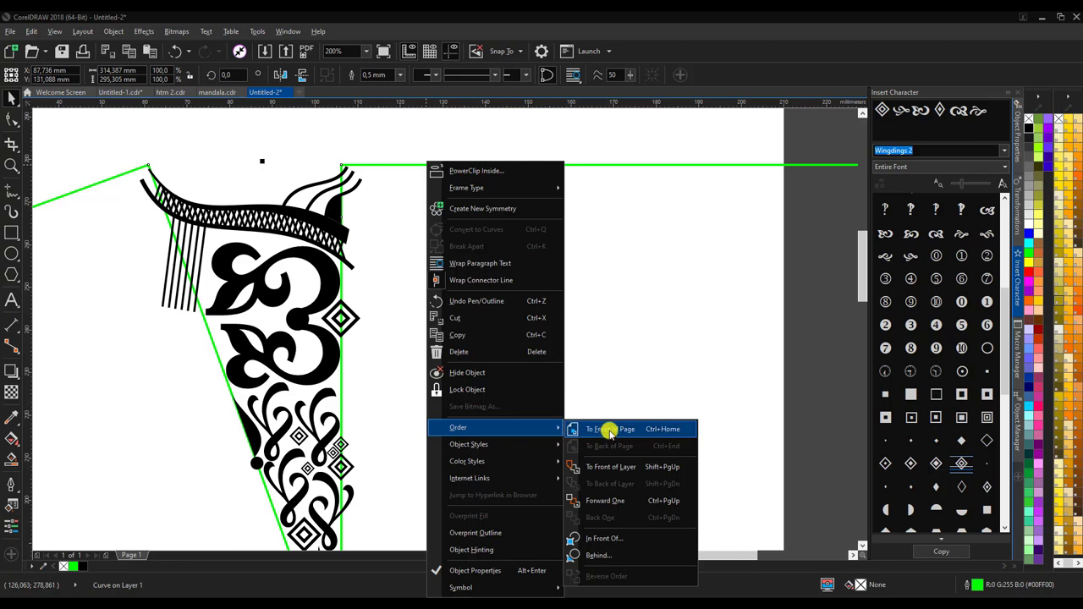
click(609, 429)
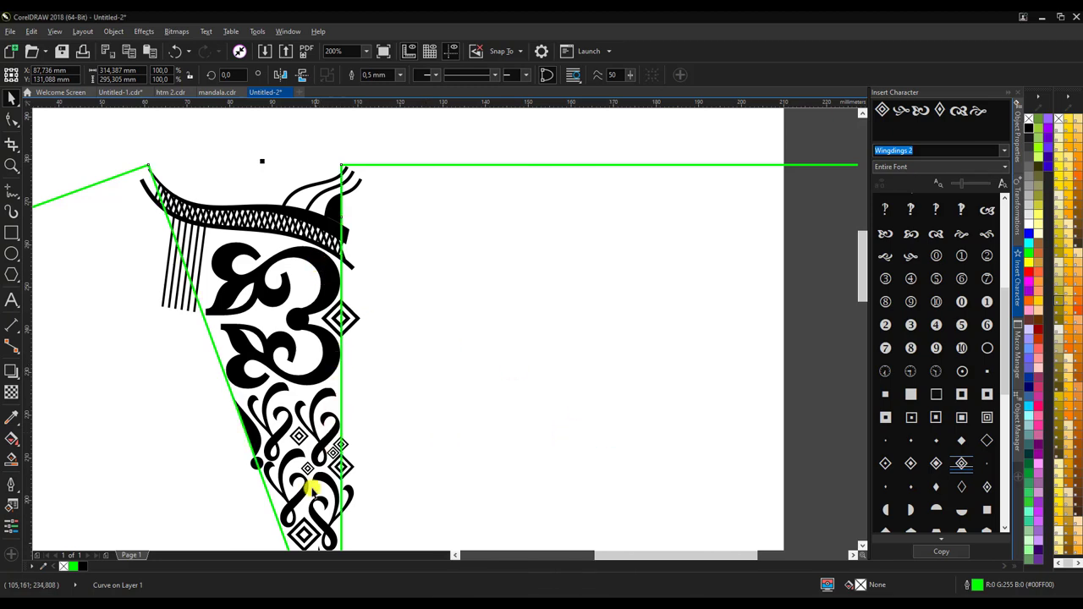
scroll(349, 252, down, 1)
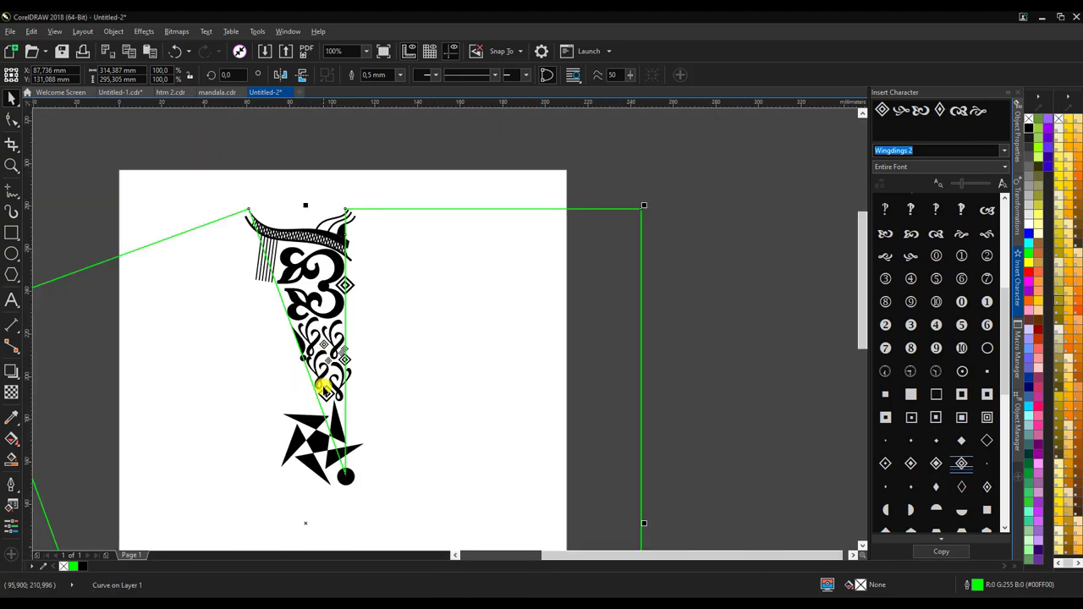
scroll(346, 201, down, 1)
Group the 98 ornament pieces into one object
click(243, 153)
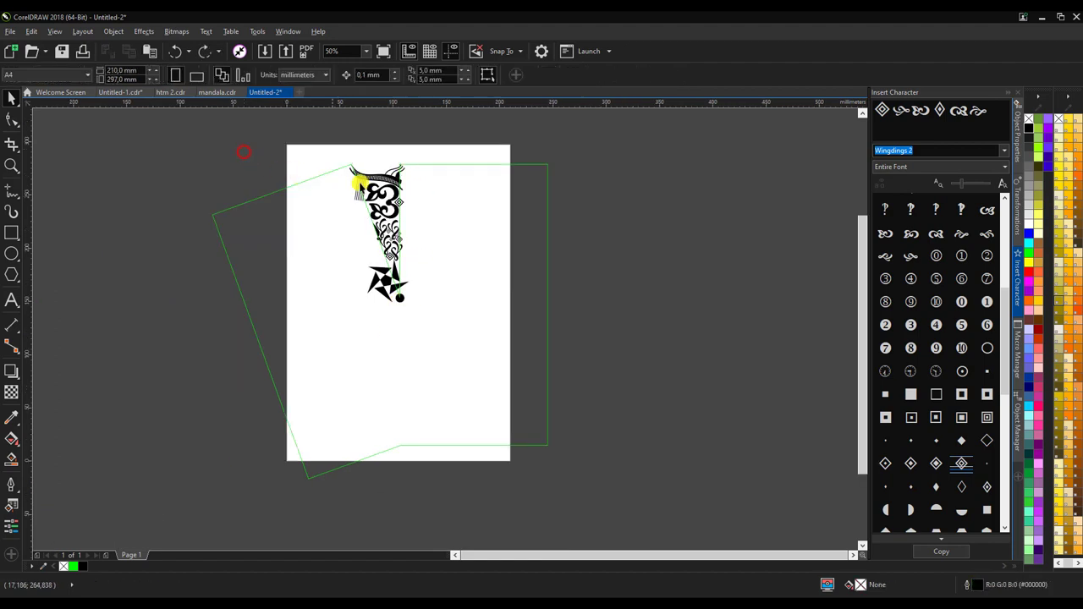
drag(314, 121, 470, 322)
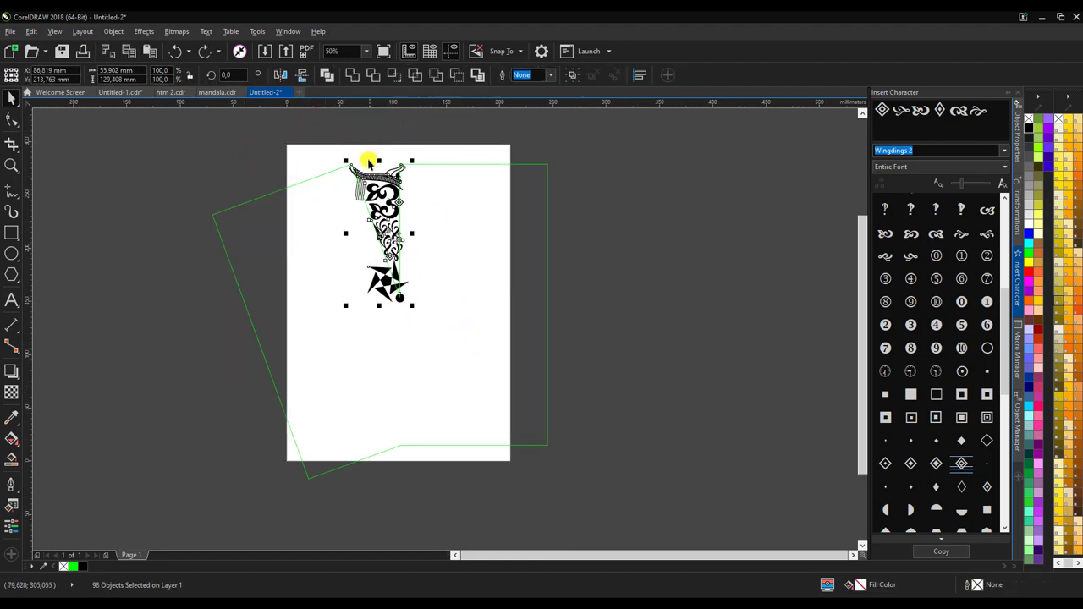
drag(337, 124, 452, 314)
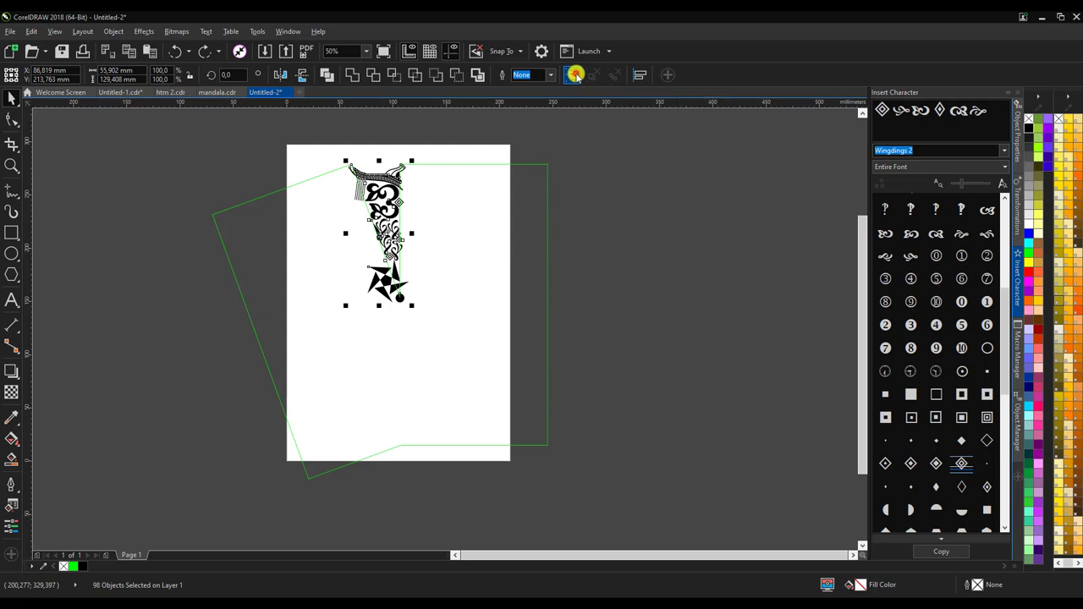
click(574, 75)
click(604, 151)
Trim the ornament group to the green triangular frame
drag(185, 141, 590, 503)
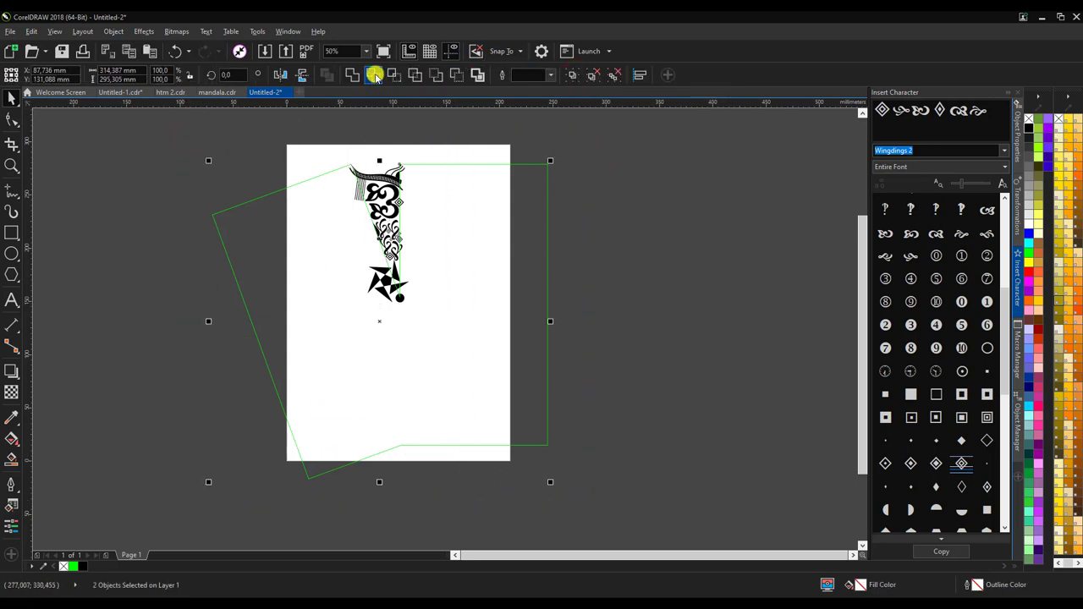
click(374, 75)
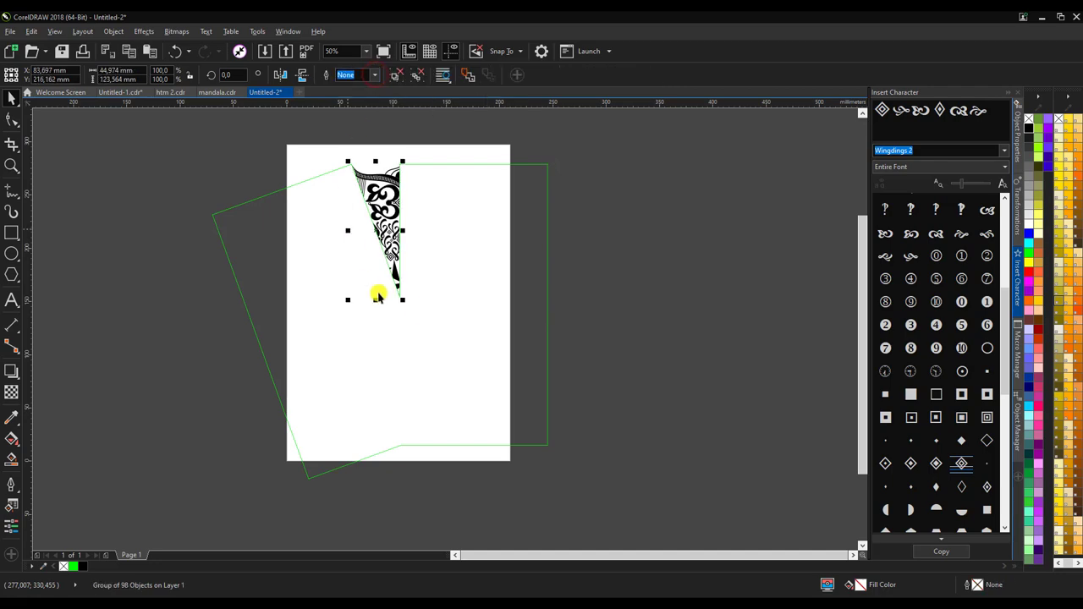
scroll(374, 185, up, 1)
scroll(374, 185, up, 1)
scroll(246, 194, down, 1)
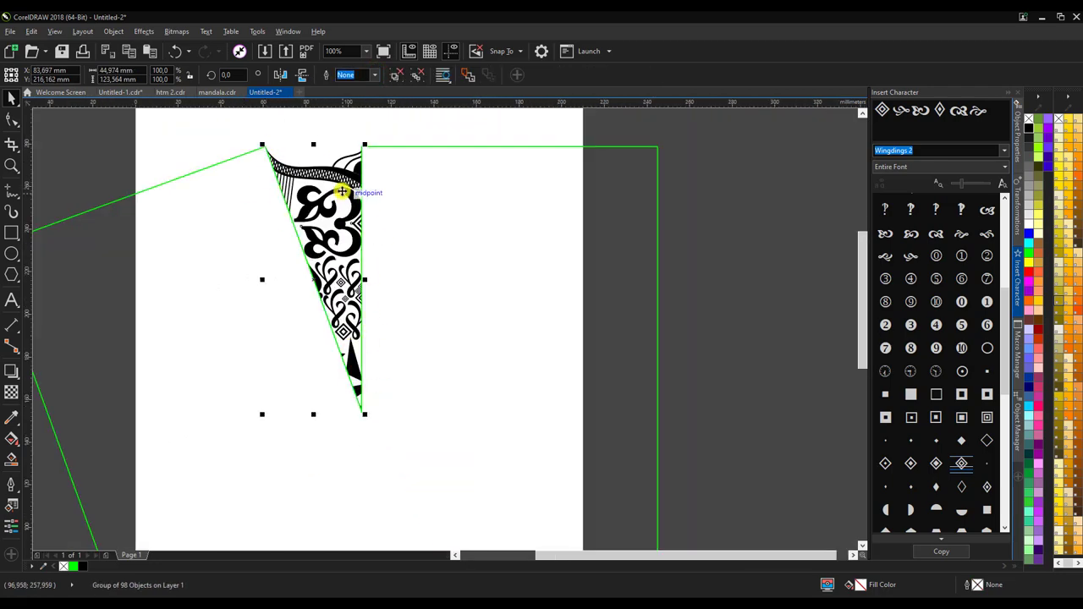
scroll(347, 186, up, 1)
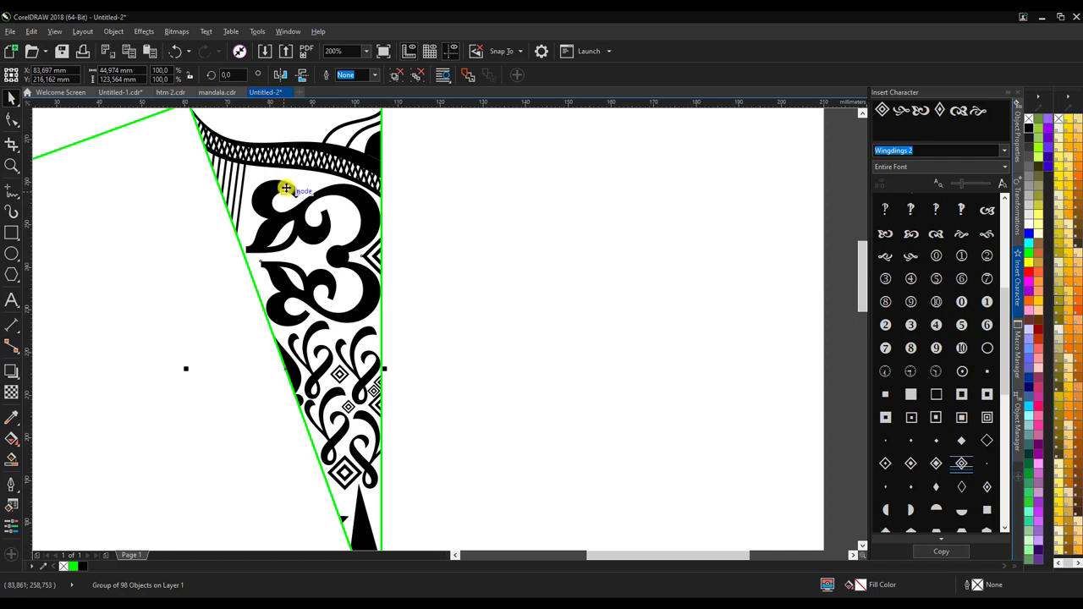
scroll(285, 190, down, 1)
scroll(290, 217, down, 1)
Drag the green frame curve off the page to the right, then select the ornament group
click(536, 240)
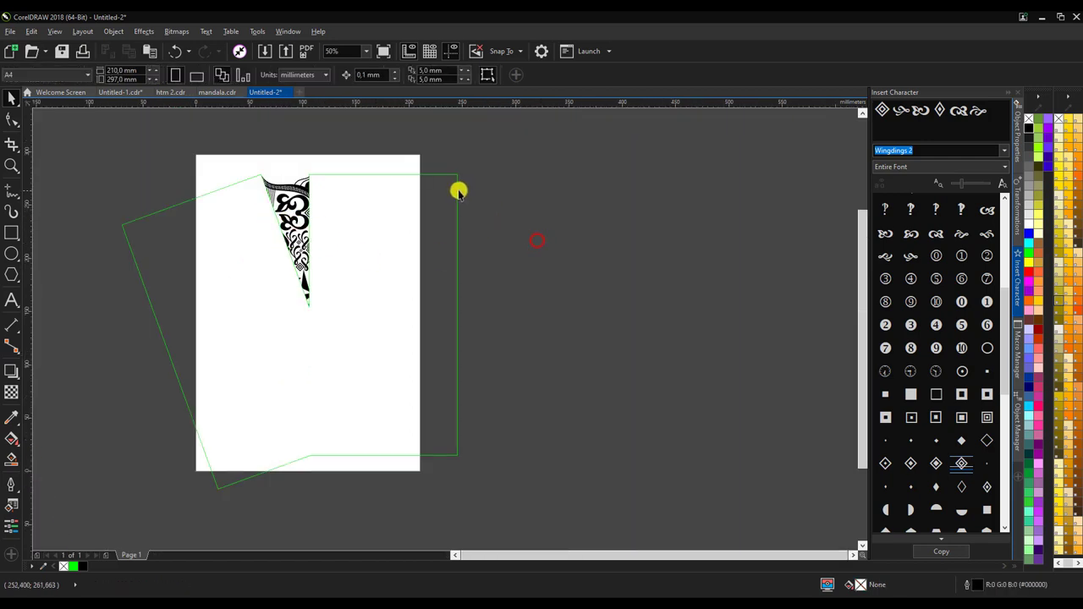
scroll(188, 185, down, 1)
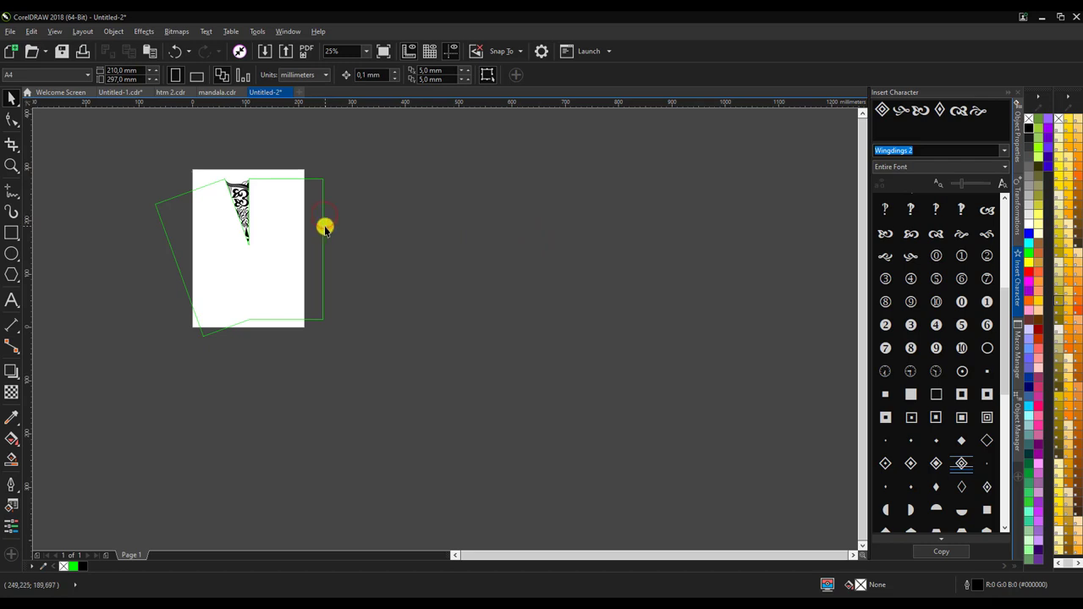
click(323, 223)
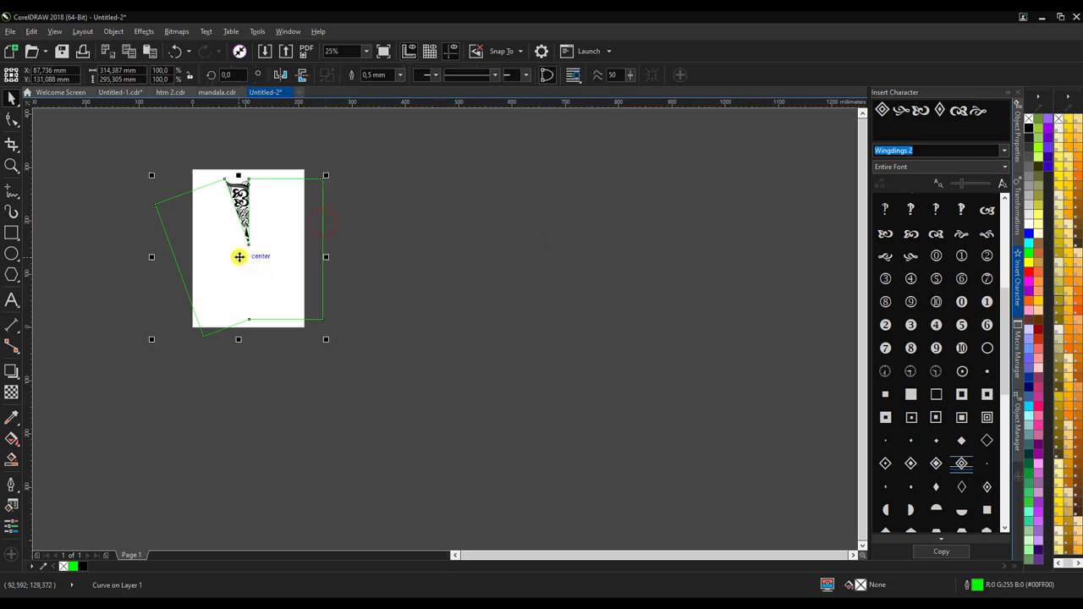
drag(240, 256, 631, 290)
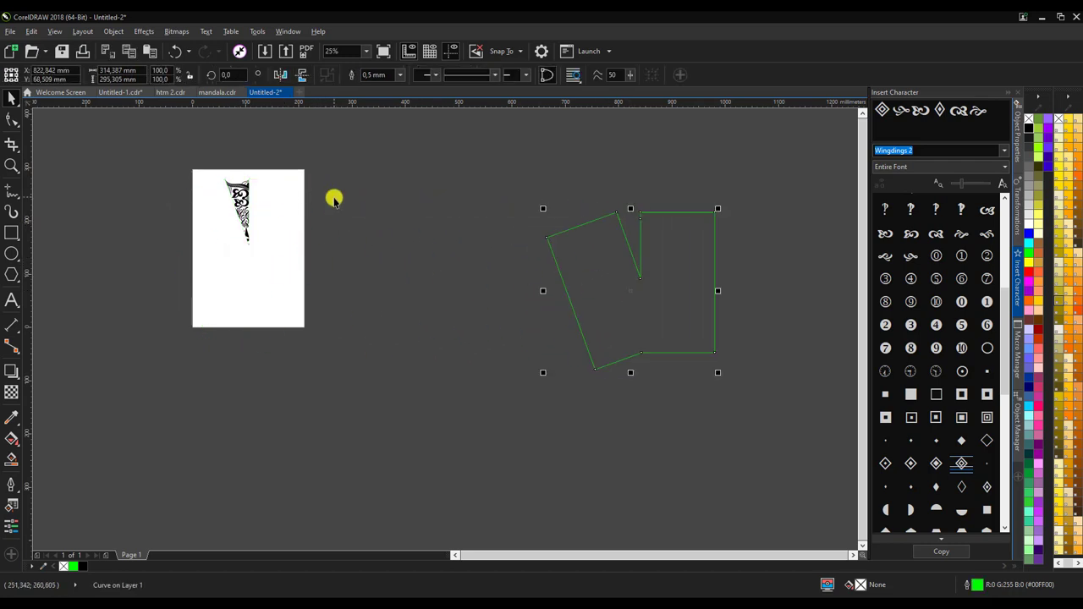
scroll(212, 176, up, 1)
scroll(167, 186, up, 1)
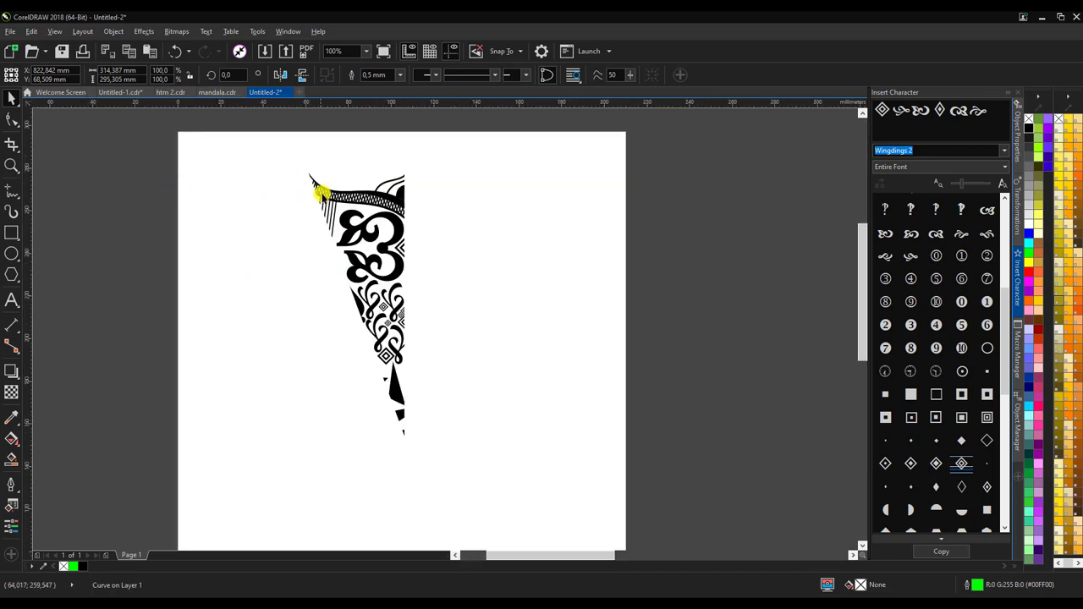
click(330, 197)
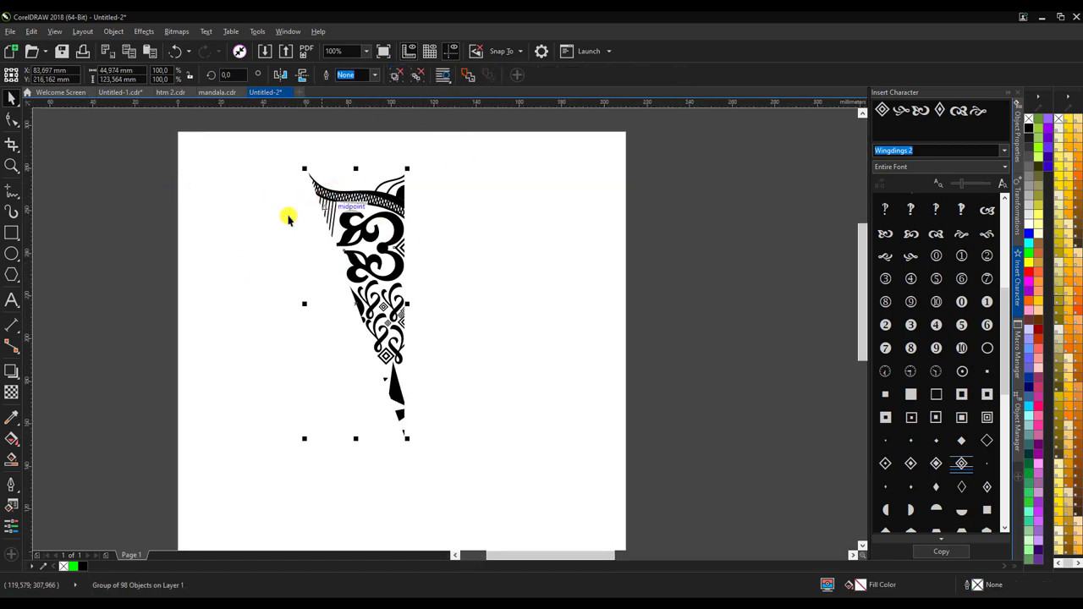
scroll(186, 212, down, 1)
scroll(282, 237, up, 1)
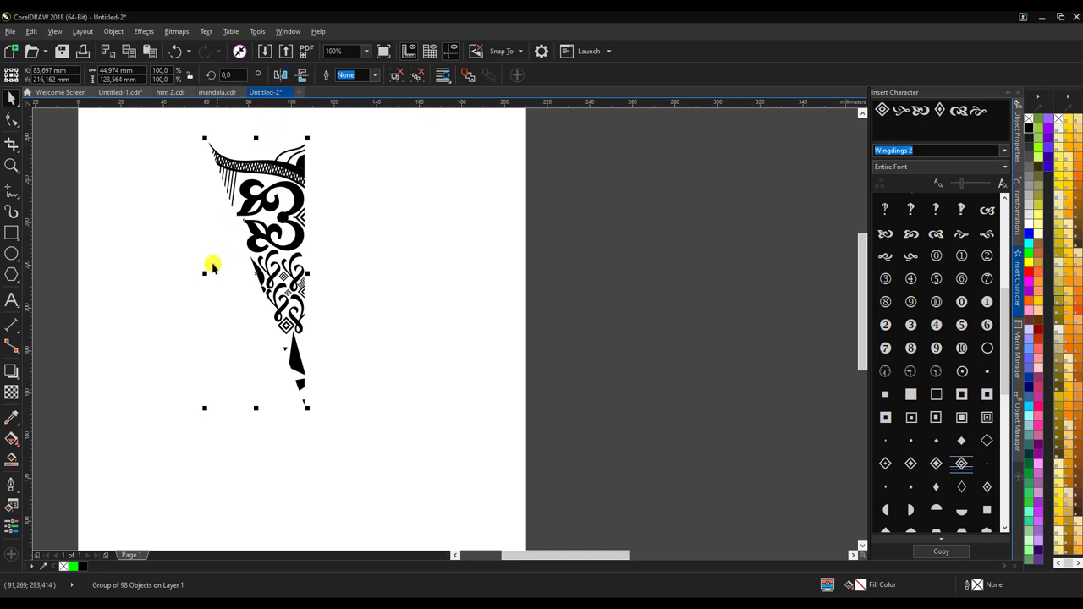
Create a mirrored copy of the half ornament by Ctrl-dragging its left handle across
drag(205, 273, 320, 273)
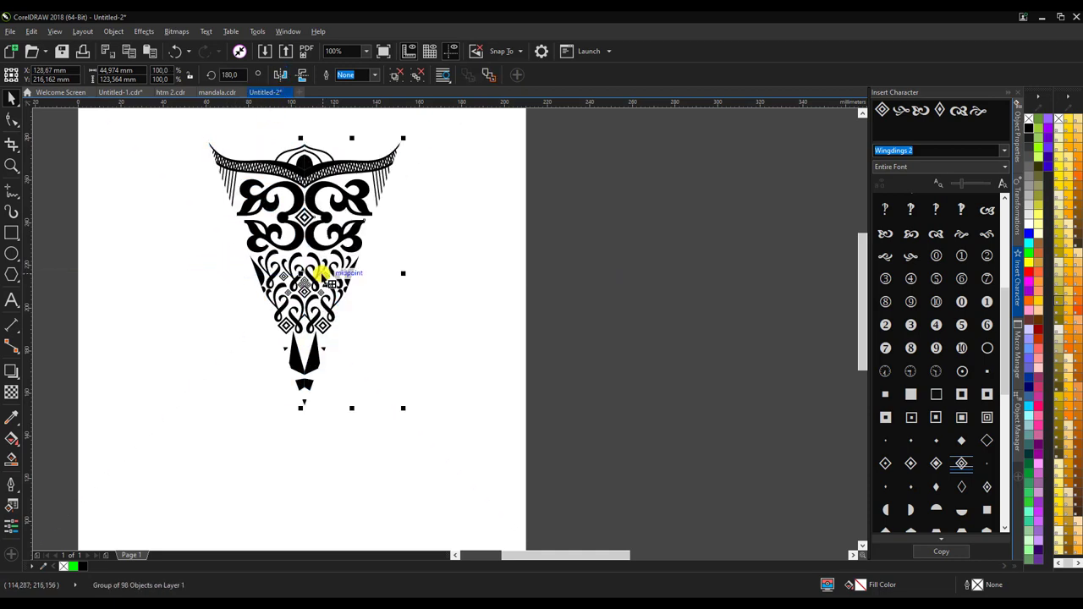
scroll(303, 167, up, 3)
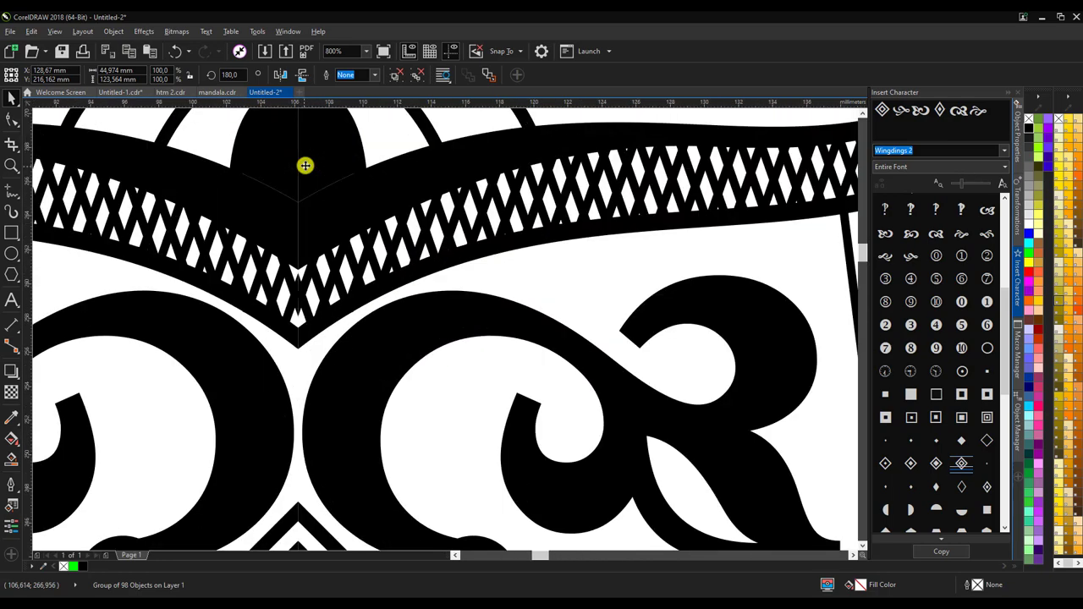
scroll(305, 165, down, 1)
scroll(304, 166, down, 2)
scroll(291, 211, down, 2)
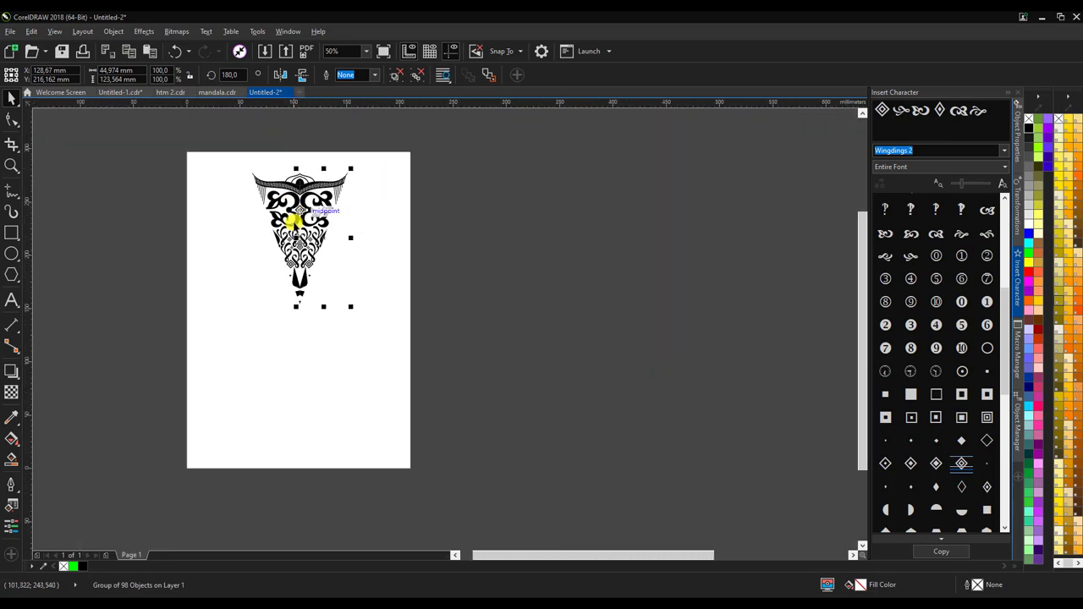
click(534, 225)
scroll(298, 174, up, 4)
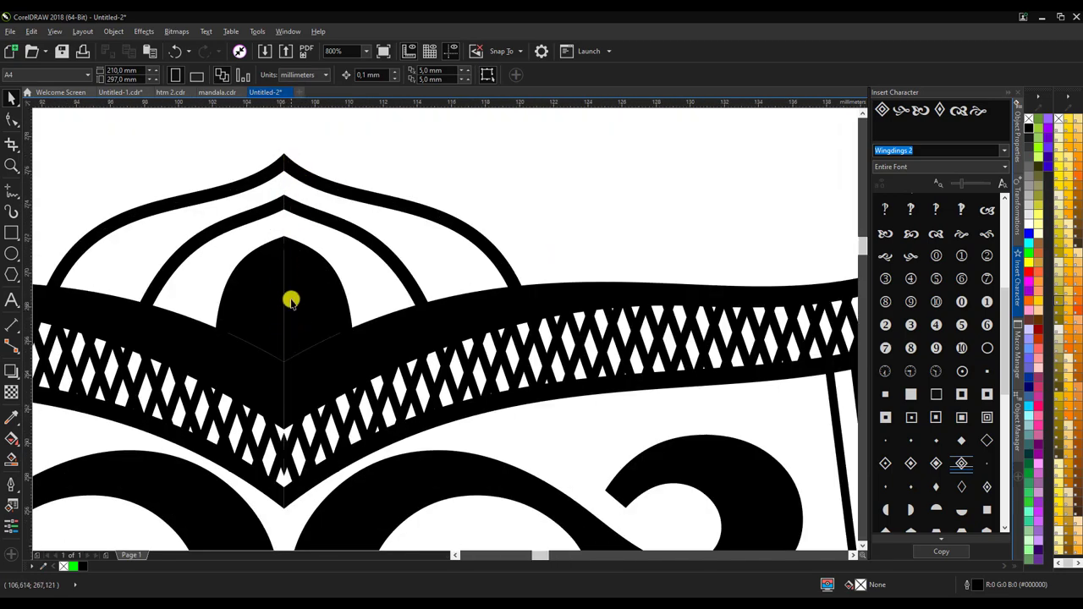
scroll(291, 301, down, 2)
scroll(285, 273, down, 1)
scroll(286, 234, down, 1)
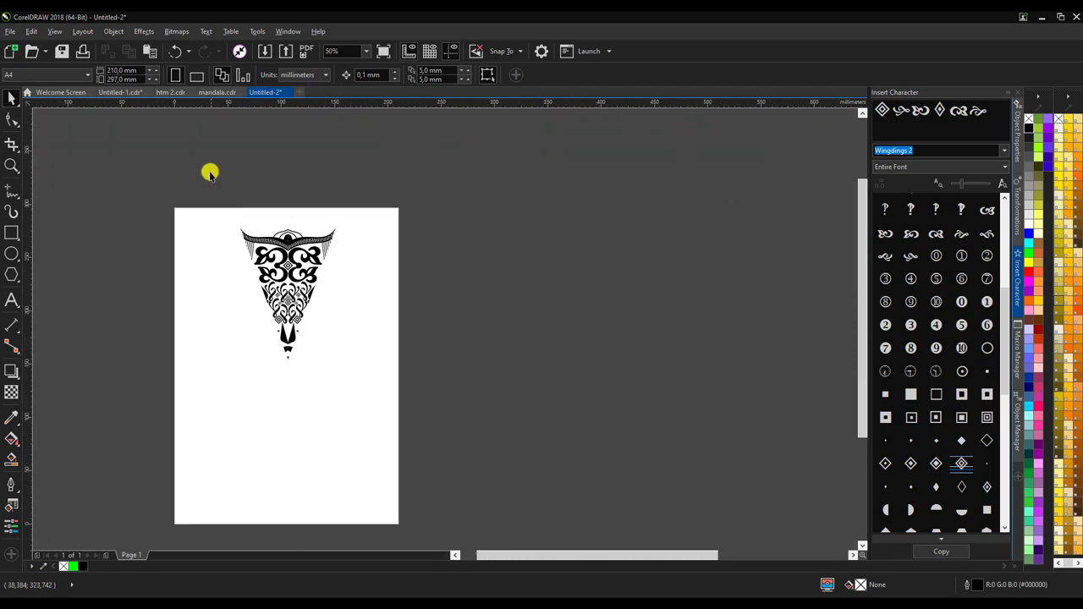
Weld both ornament halves into a single shape
drag(213, 188, 374, 378)
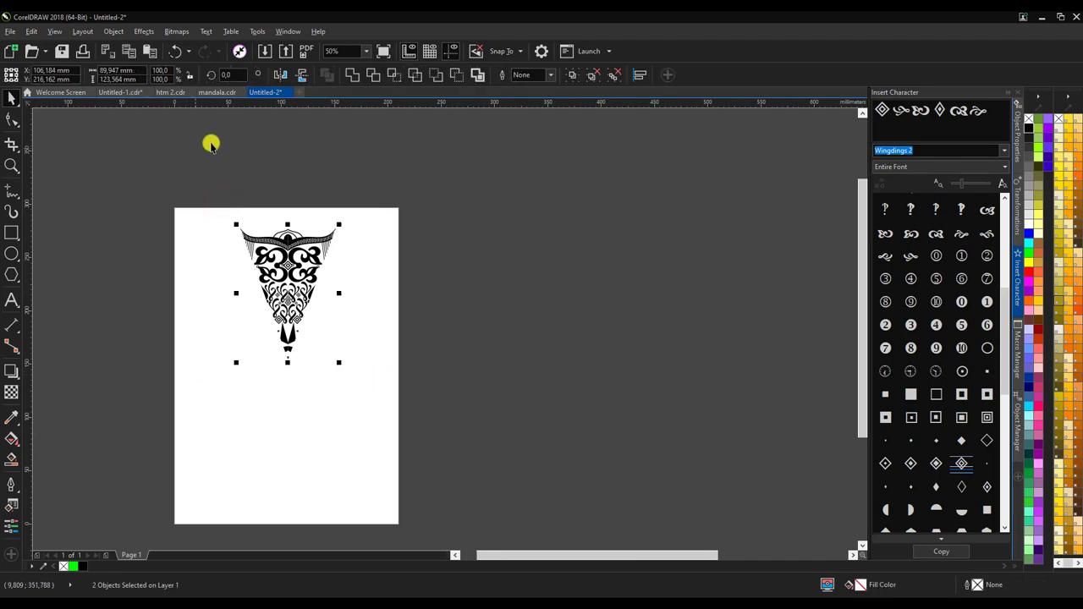
click(351, 77)
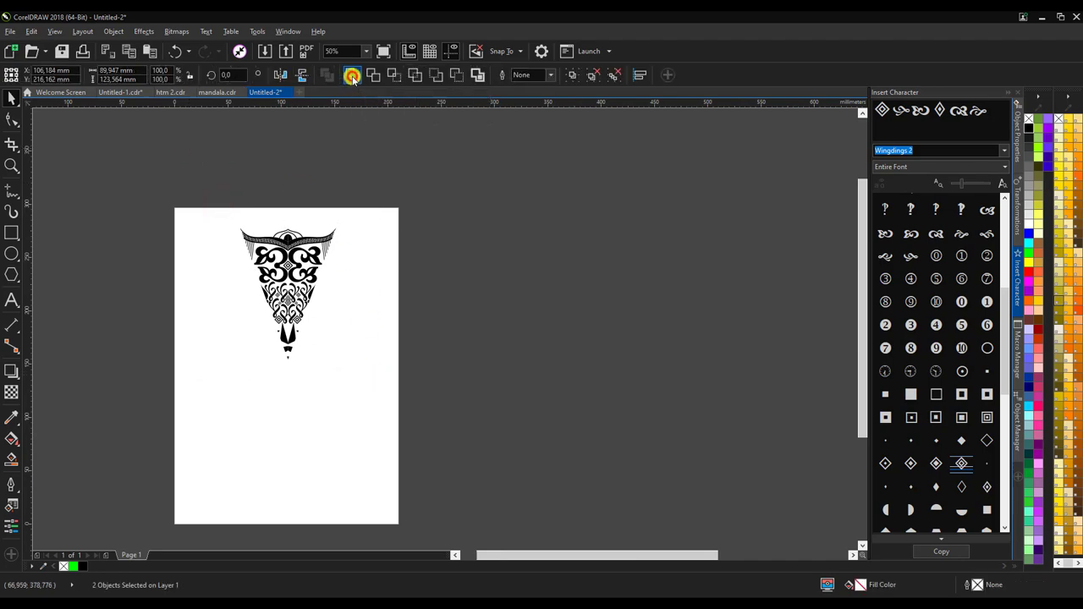
scroll(298, 212, up, 1)
scroll(286, 243, up, 3)
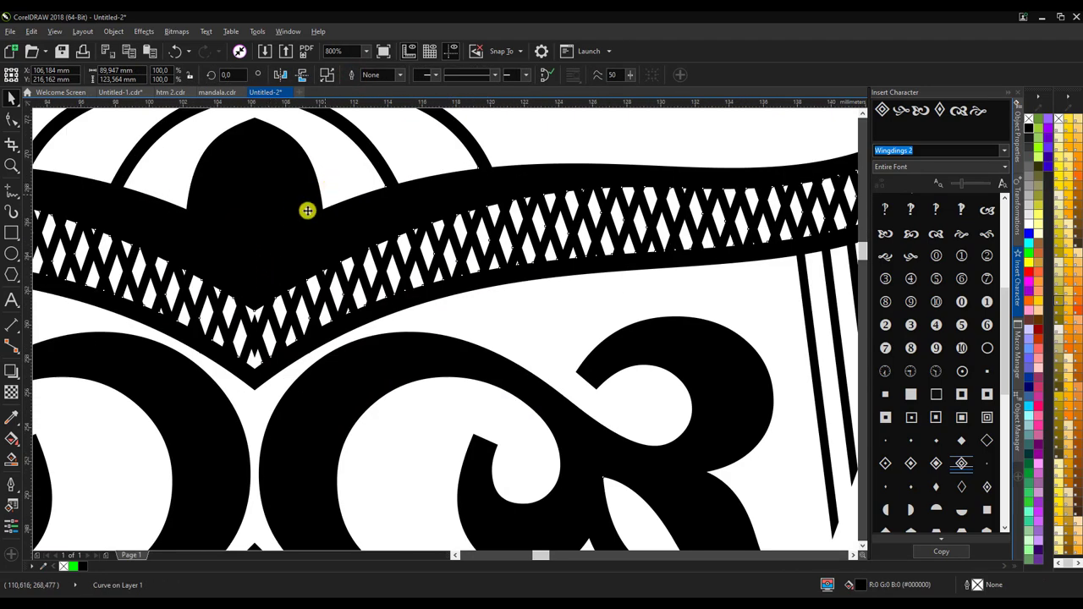
scroll(317, 254, down, 2)
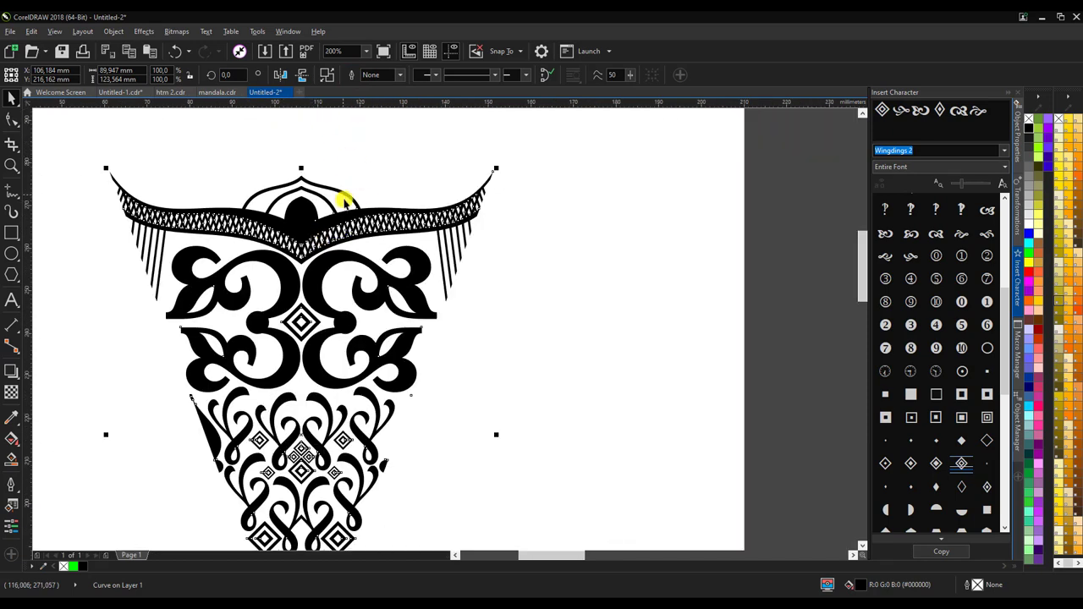
scroll(344, 201, down, 1)
Reselect the welded ornament and switch it to rotate handles
click(383, 125)
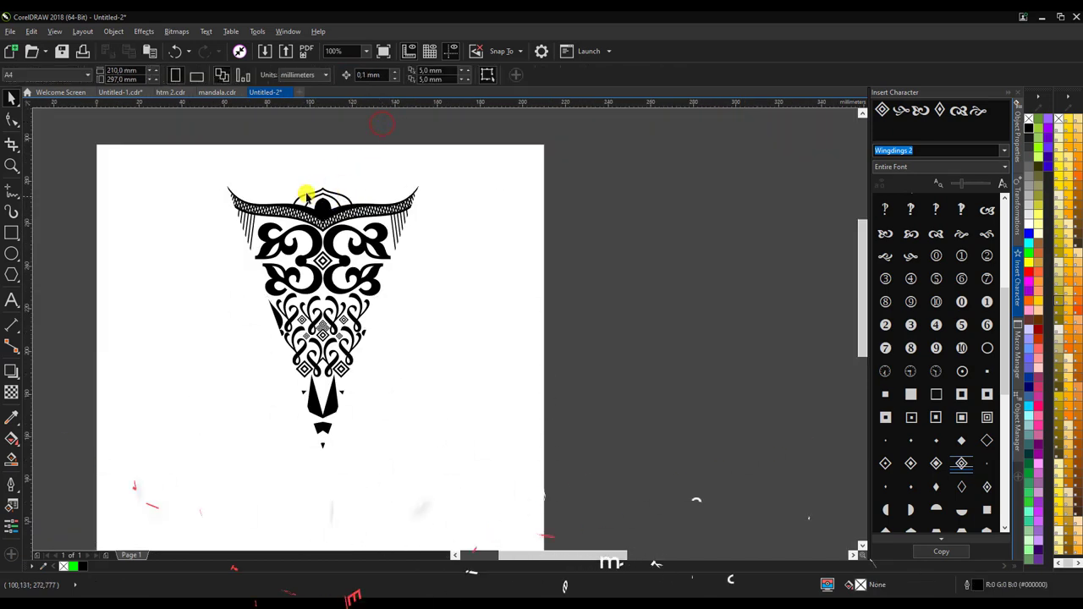
scroll(304, 191, down, 1)
drag(244, 150, 423, 332)
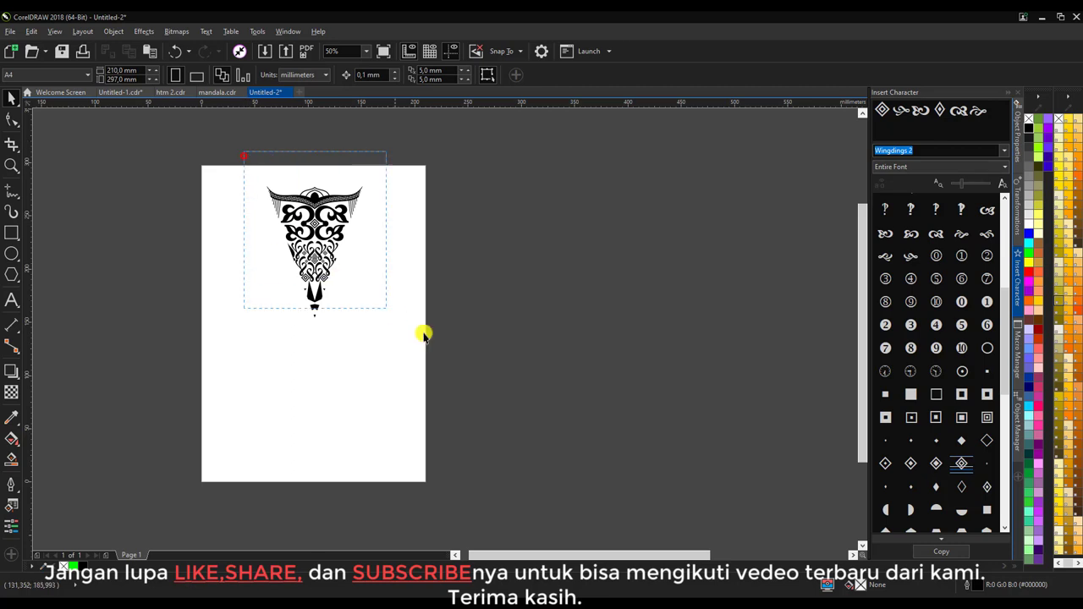
scroll(322, 249, up, 1)
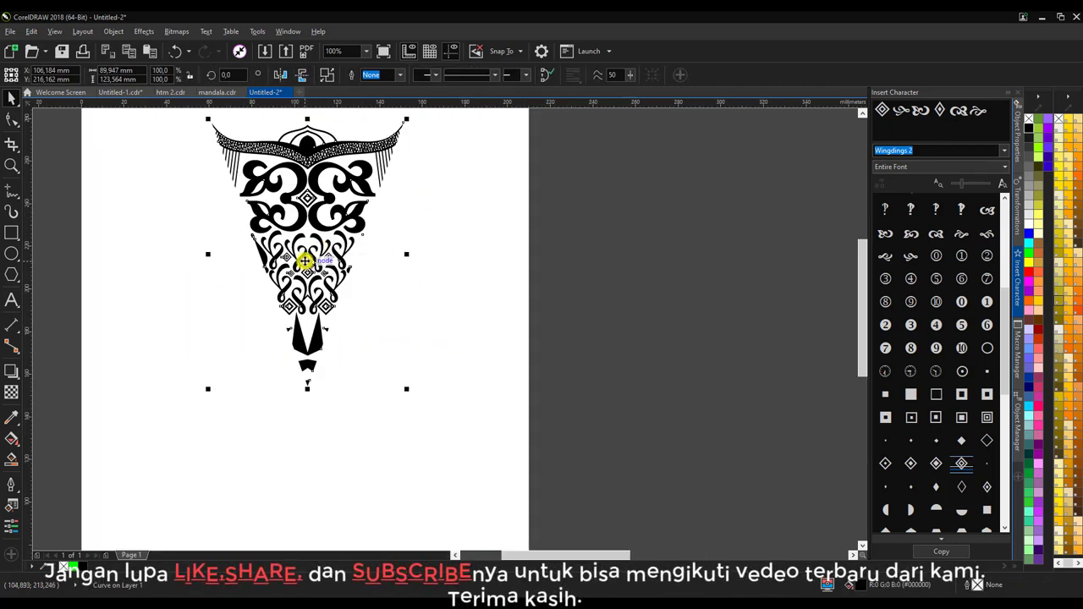
click(307, 258)
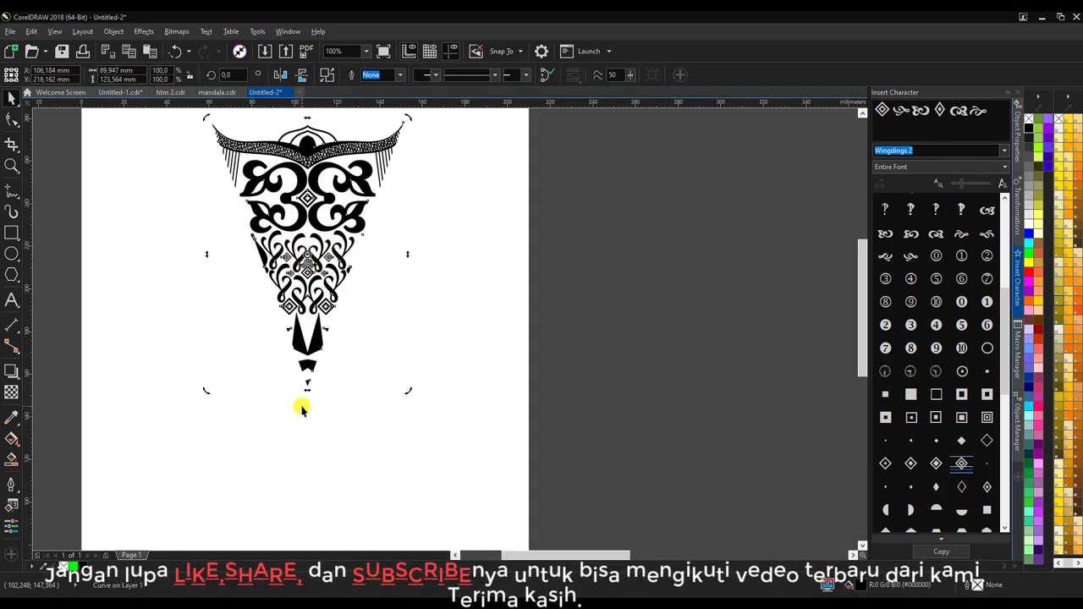
scroll(307, 399, down, 1)
scroll(312, 400, down, 1)
scroll(336, 307, up, 1)
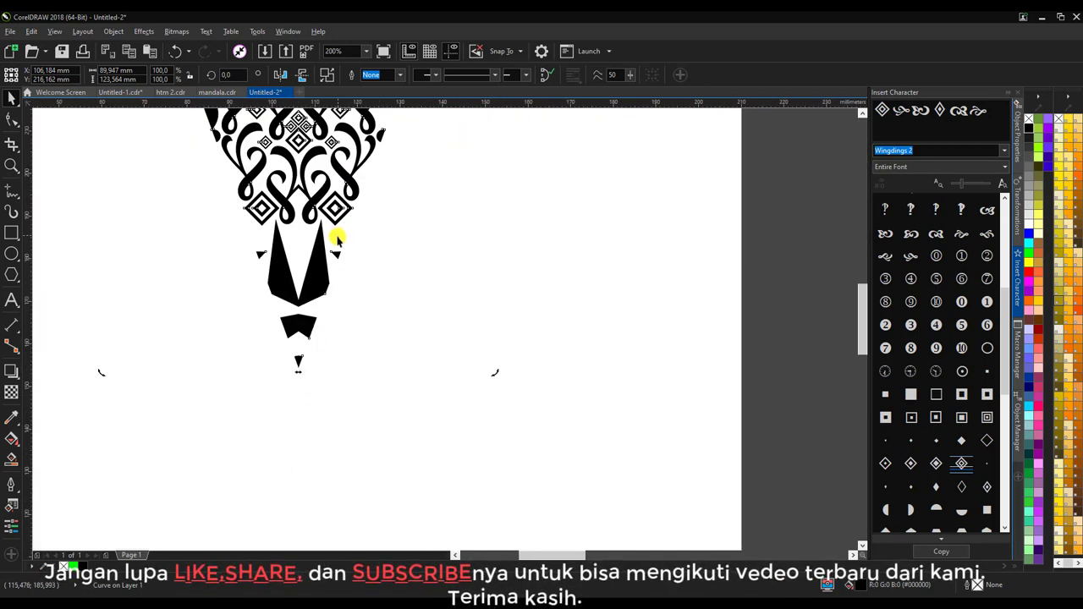
scroll(334, 218, down, 1)
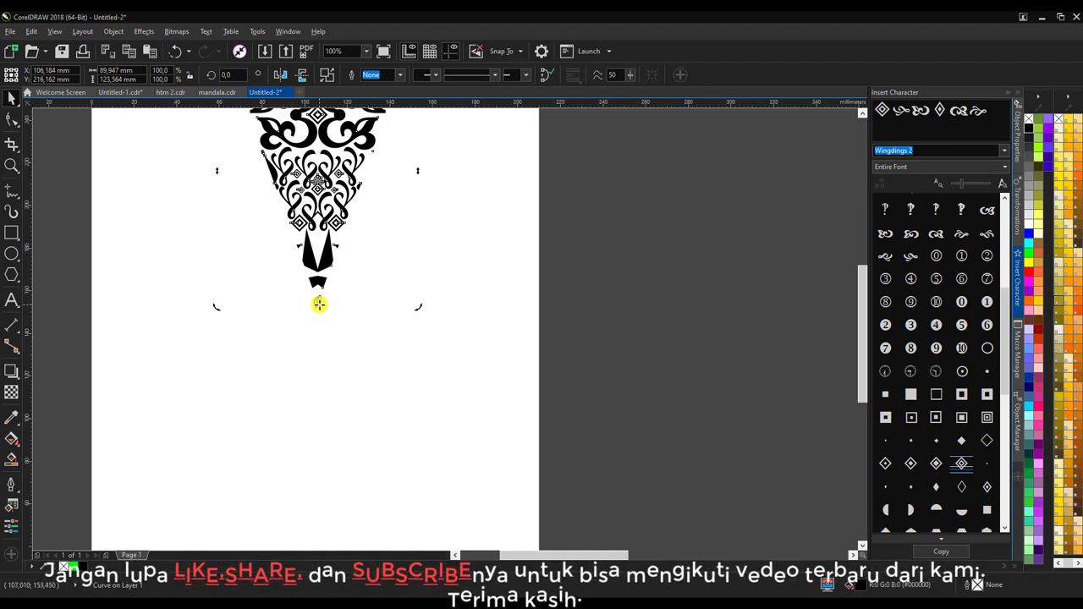
scroll(319, 304, up, 2)
scroll(319, 302, up, 2)
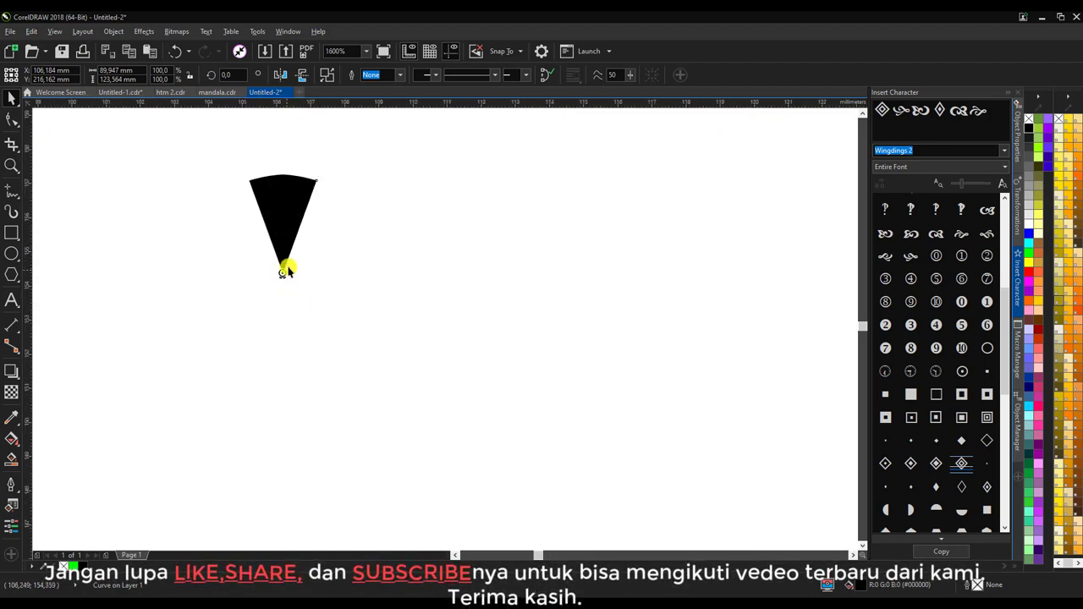
scroll(285, 280, down, 2)
scroll(285, 301, down, 3)
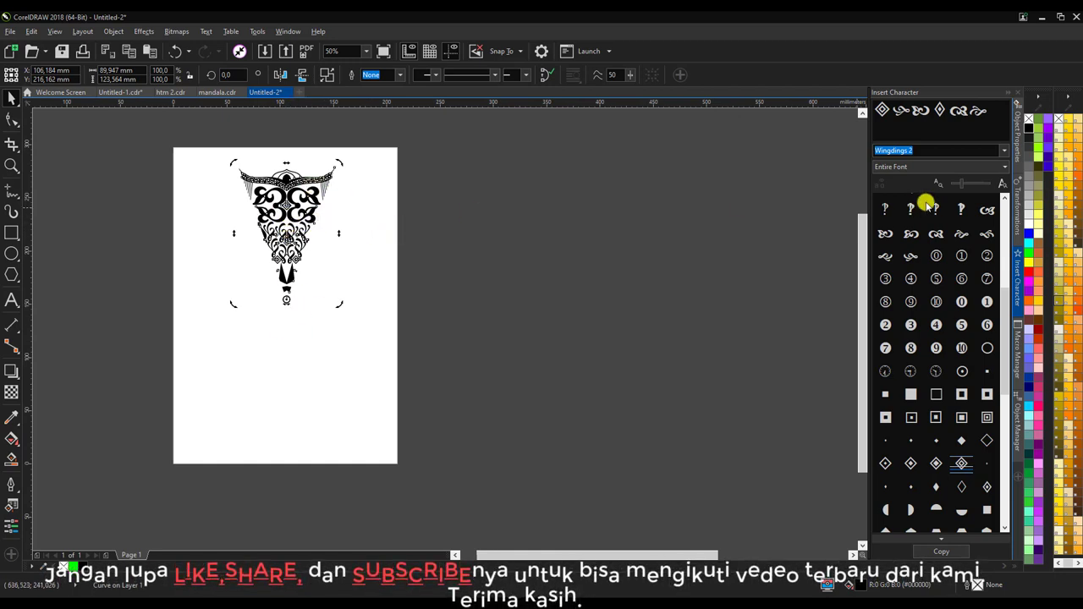
In the Transformations Rotate tab, apply 40° rotated copies repeatedly until the circle closes
click(1019, 228)
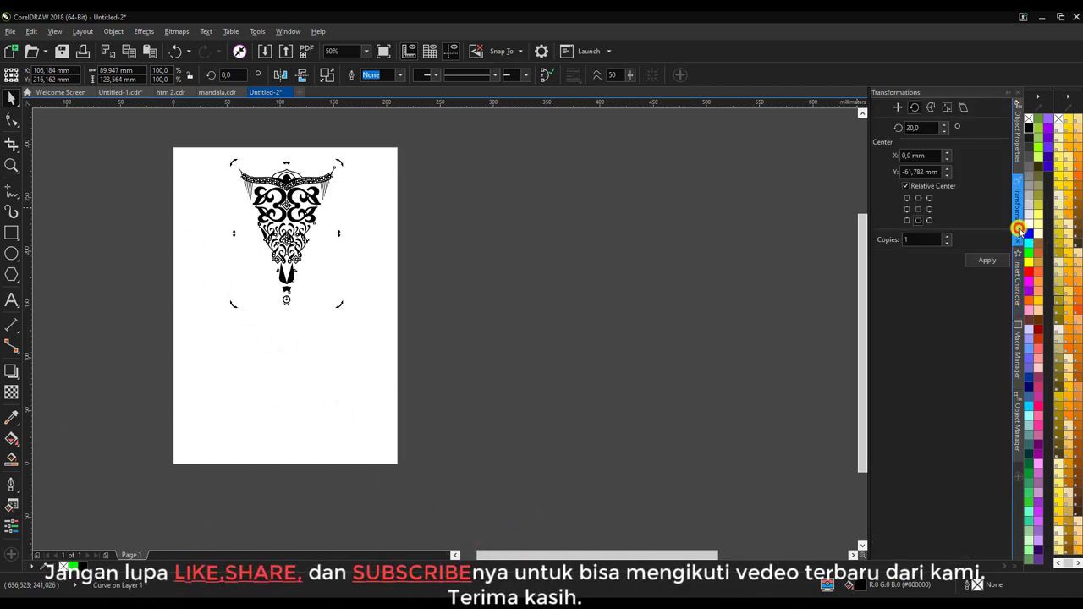
double_click(929, 128)
text(40)
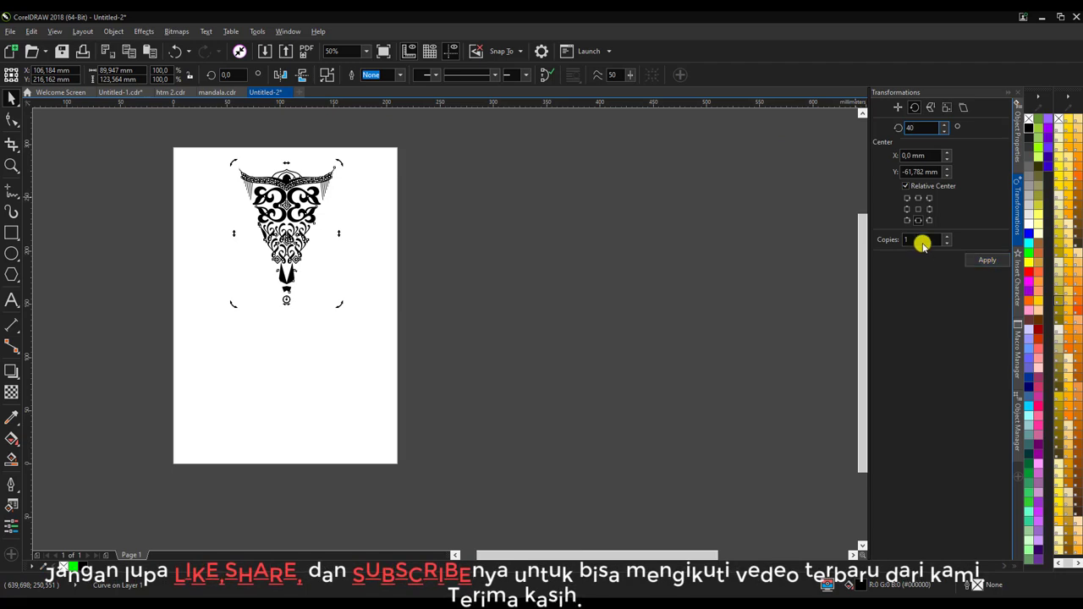
click(986, 263)
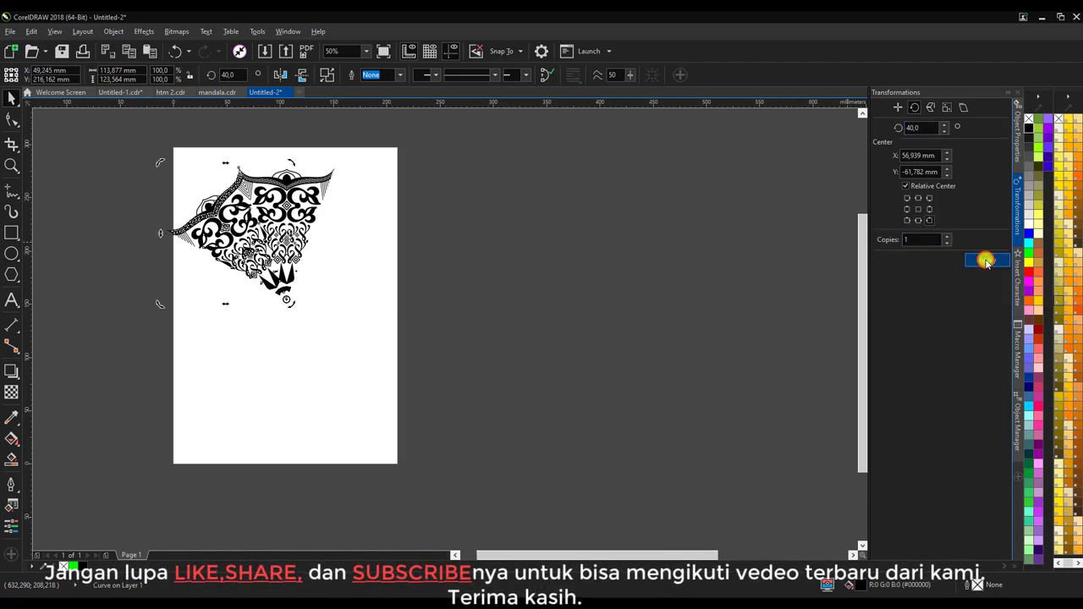
click(986, 263)
click(986, 263)
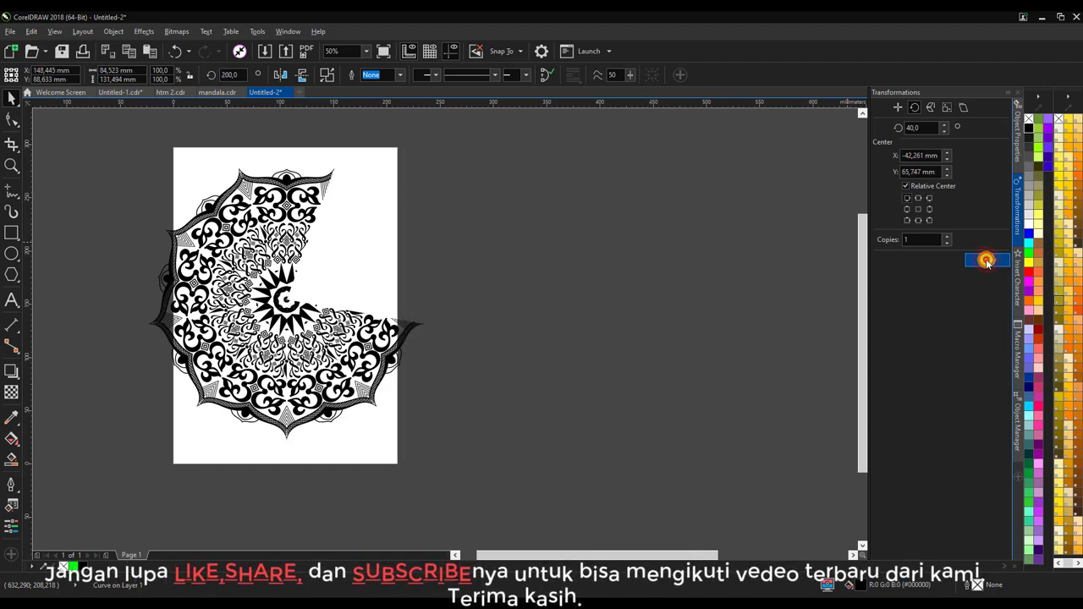
click(986, 263)
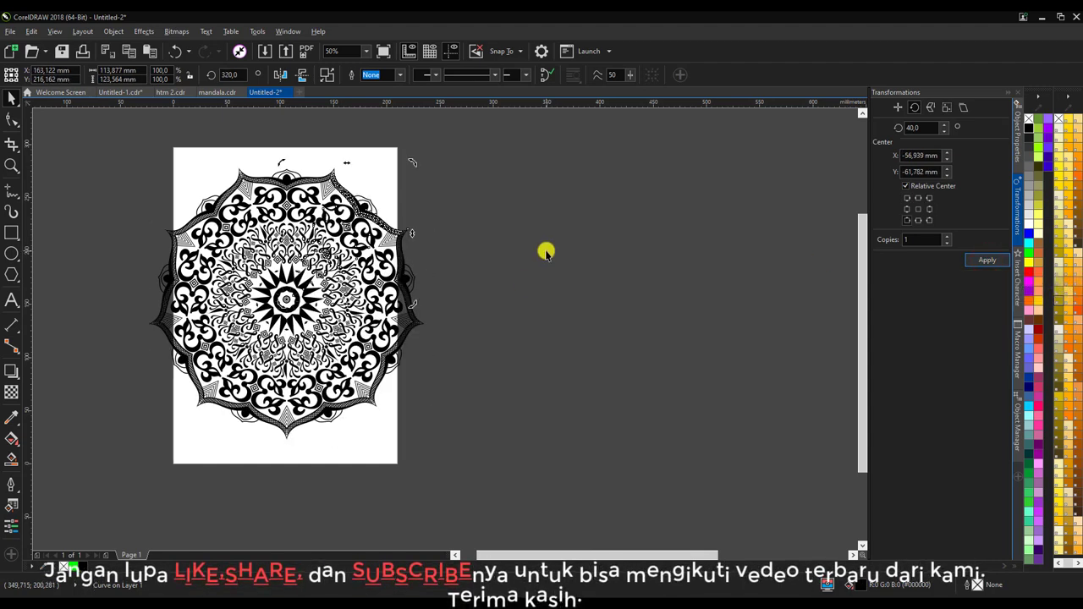
Select all nine mandala pieces and scale them down to 86%
click(542, 271)
scroll(583, 259, down, 2)
drag(310, 194, 592, 389)
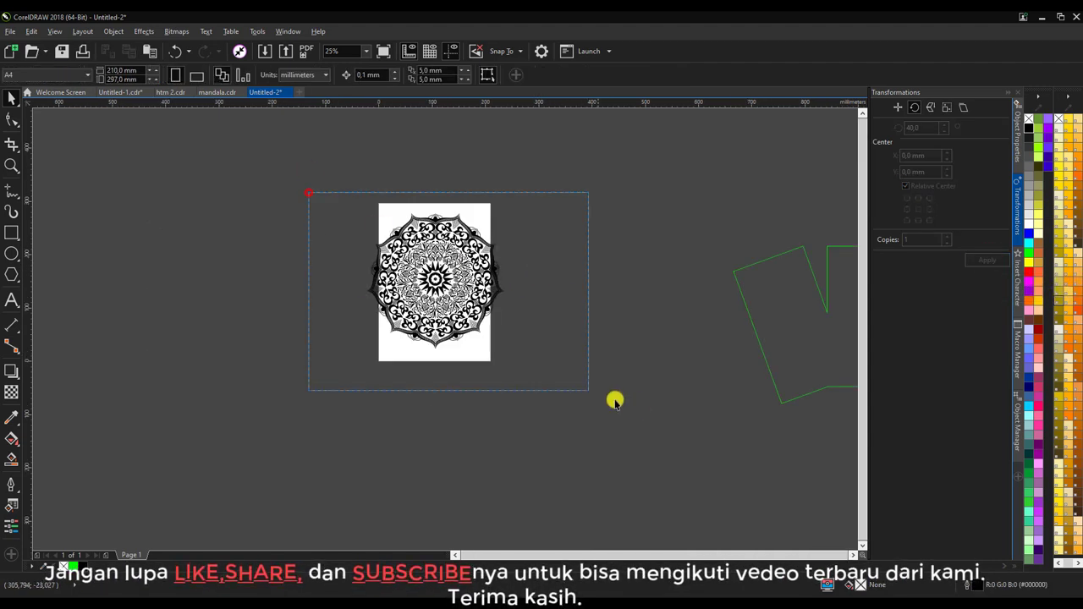
scroll(442, 322, up, 2)
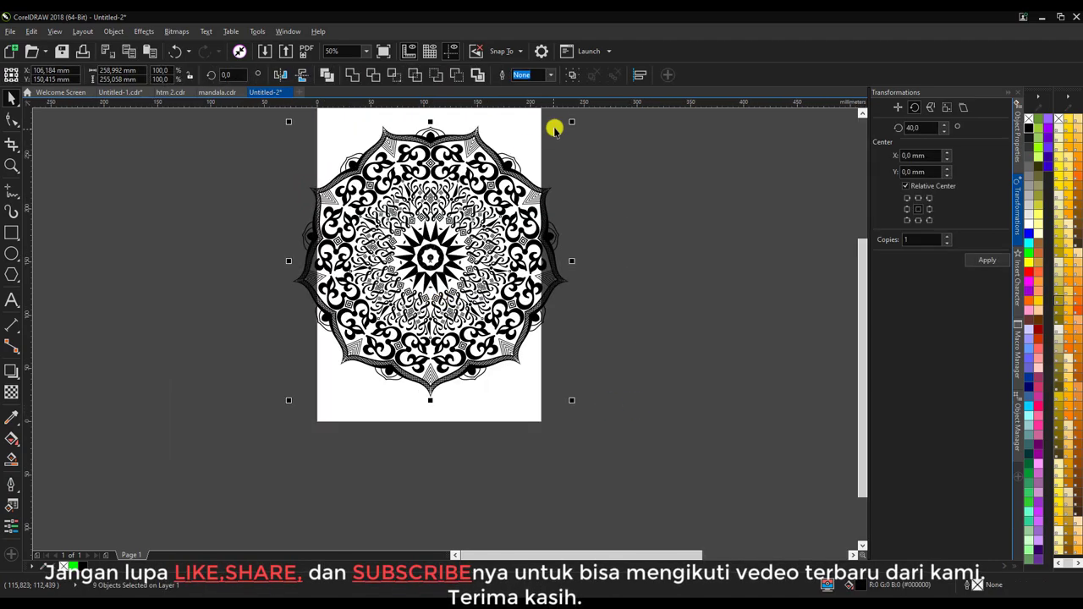
drag(571, 121, 520, 161)
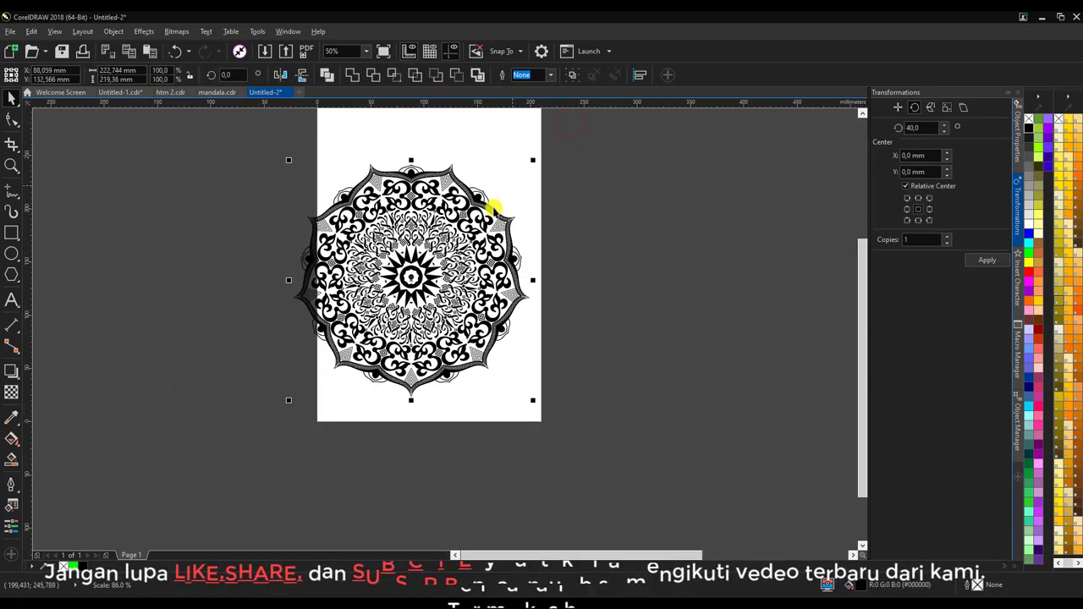
scroll(429, 271, up, 2)
mouse_move(428, 270)
mouse_down()
mouse_move(516, 250)
mouse_move(471, 260)
mouse_up()
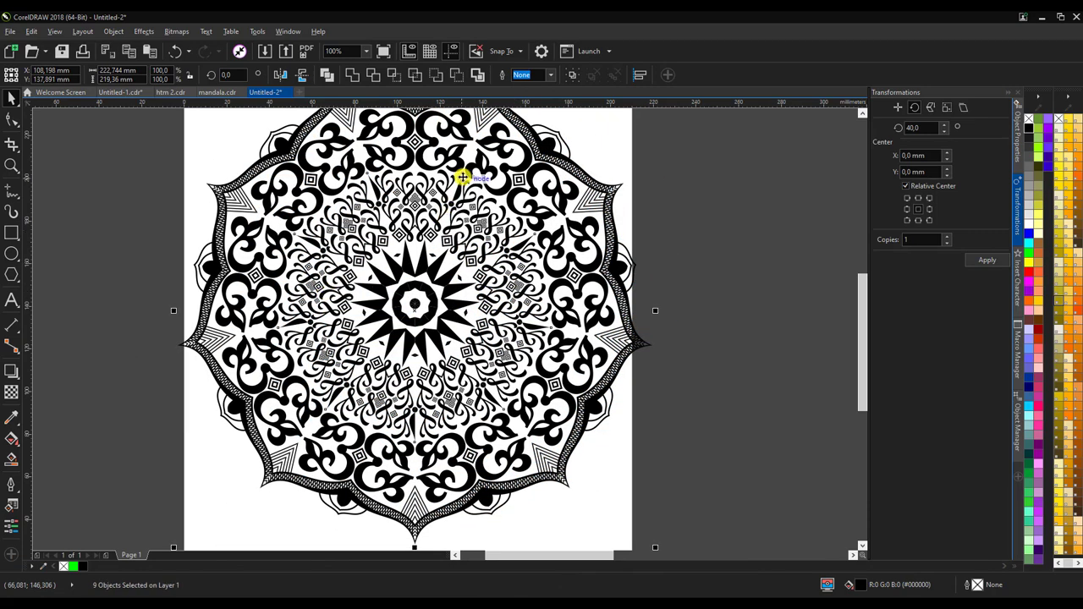
scroll(578, 229, up, 2)
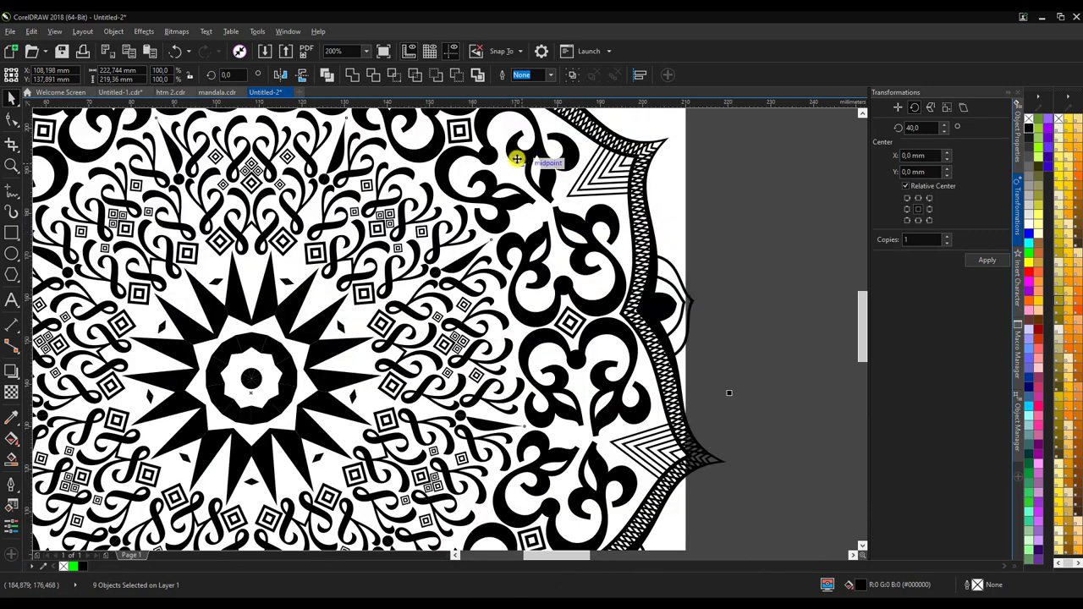
Group the nine mandala pieces and reselect the group
click(571, 75)
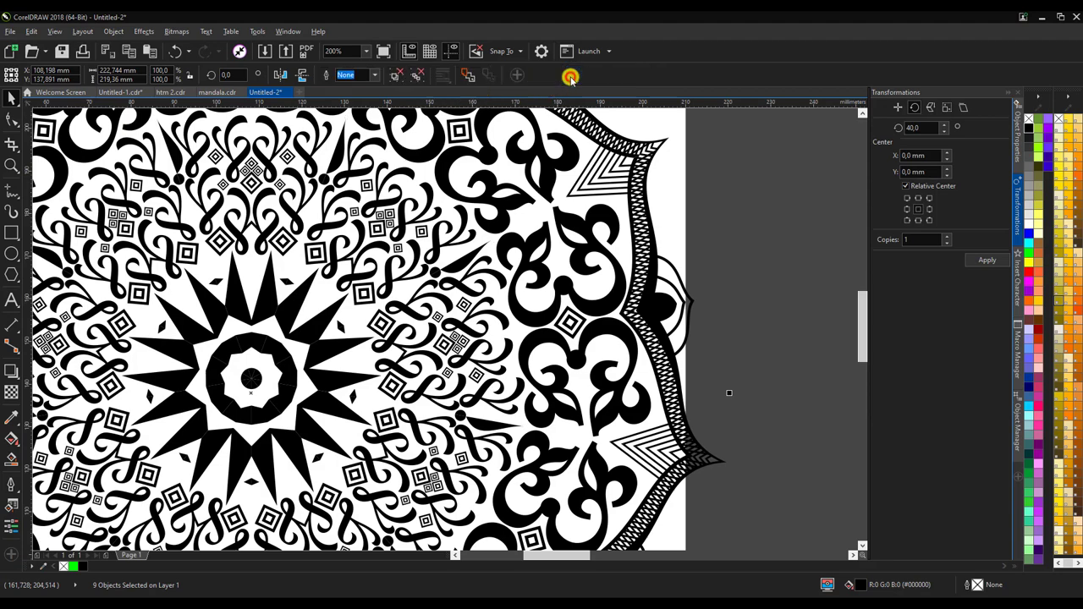
scroll(495, 240, down, 4)
click(590, 273)
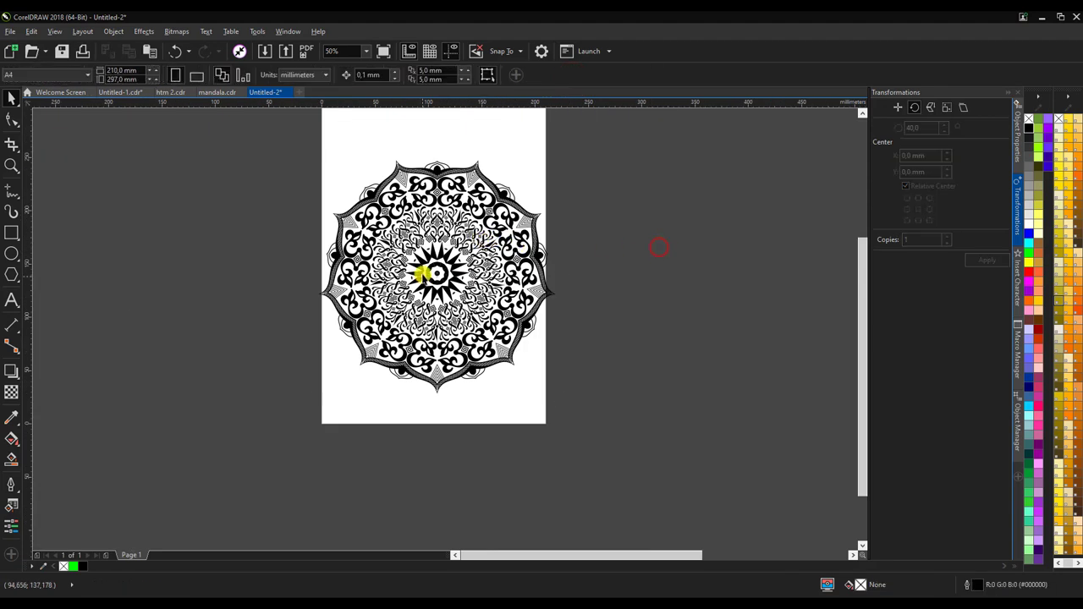
scroll(428, 273, up, 2)
click(433, 273)
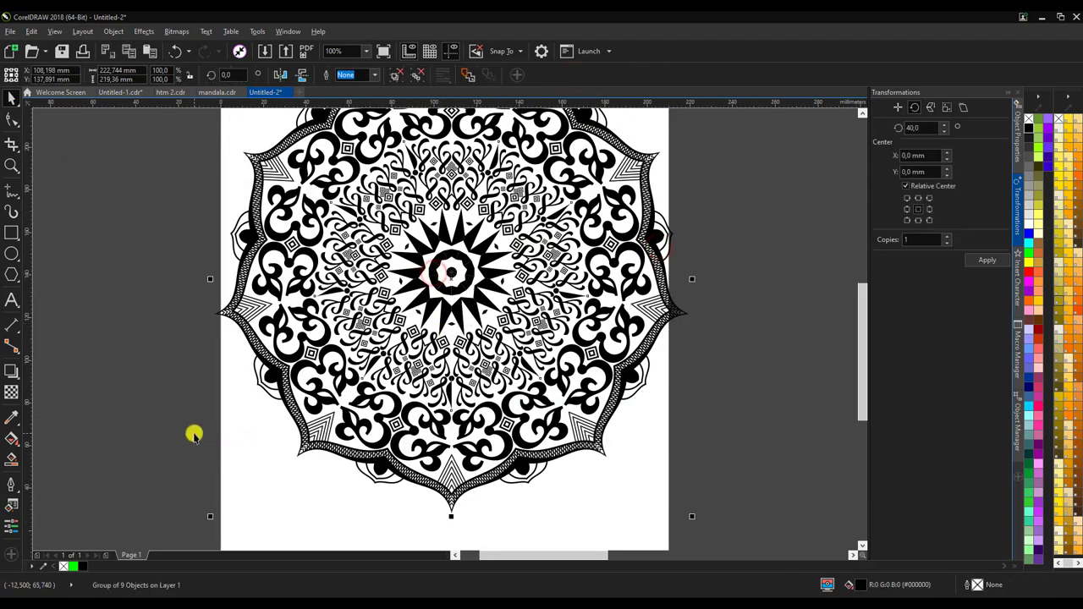
Fill the mandala group blue from the palette, after trying green and black
click(74, 567)
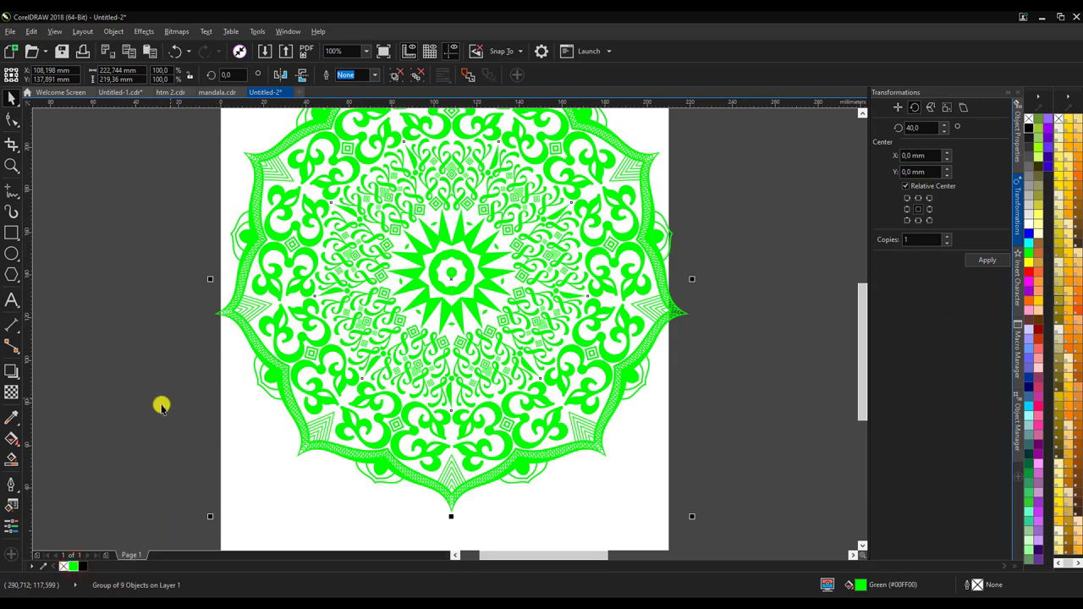
click(82, 565)
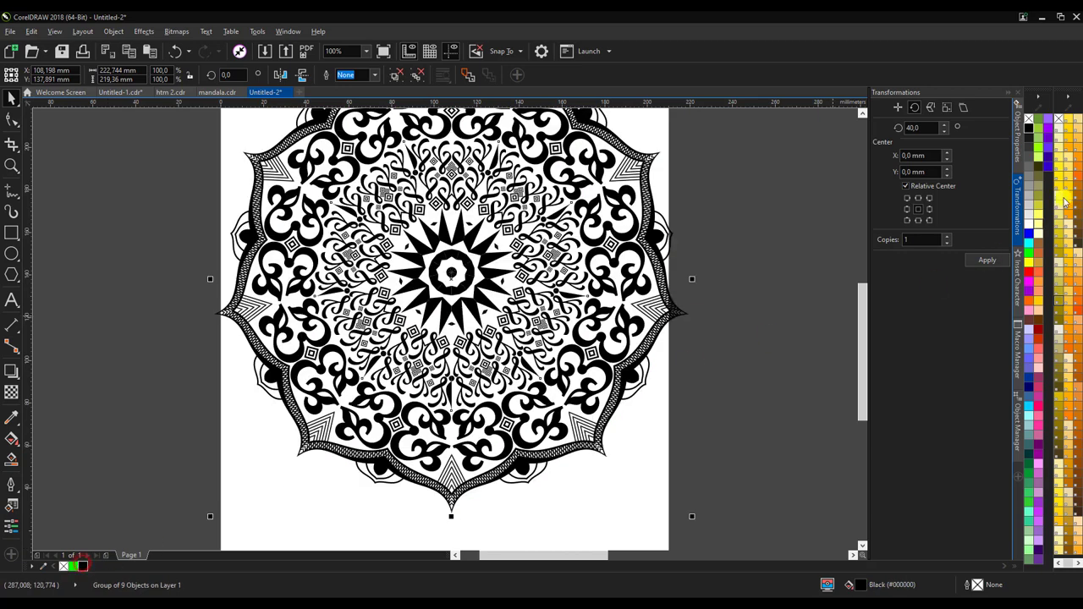
click(1029, 237)
scroll(294, 288, down, 1)
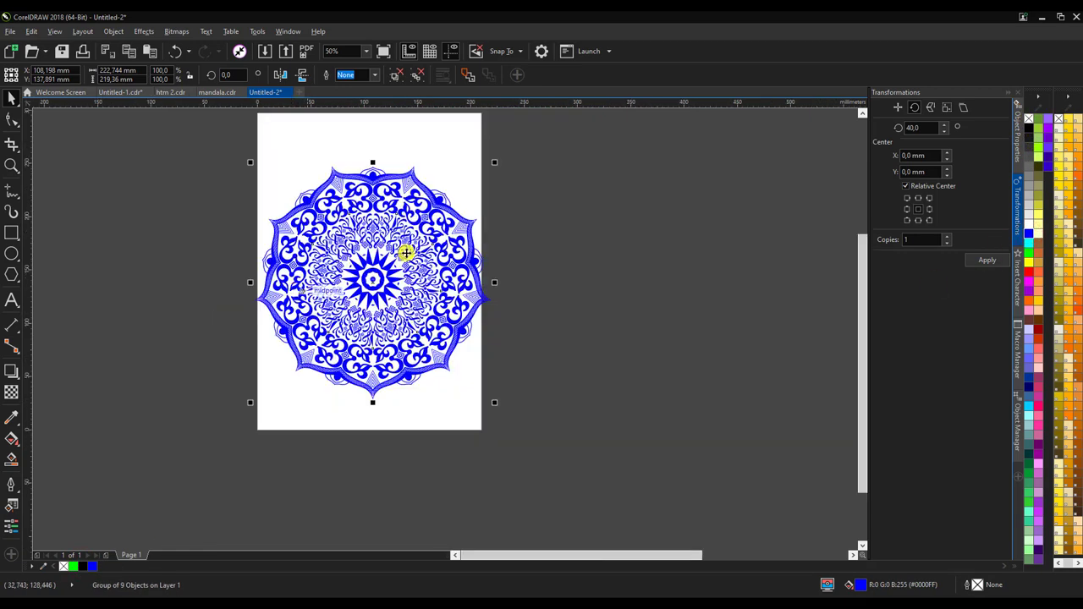
Rescale the mandala to about 94.9% and move it higher on the page
click(639, 198)
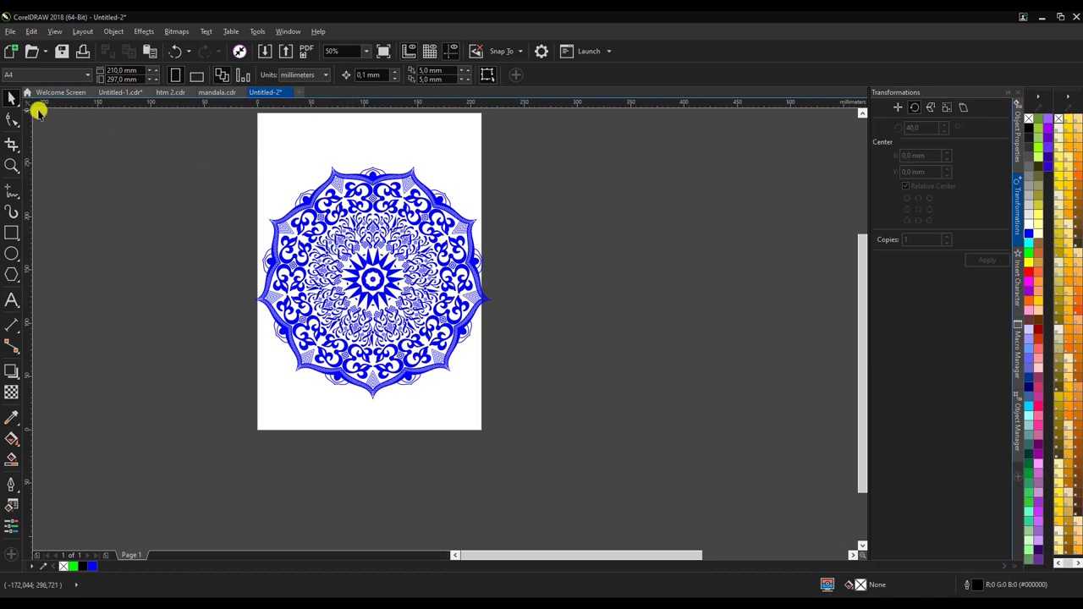
click(368, 282)
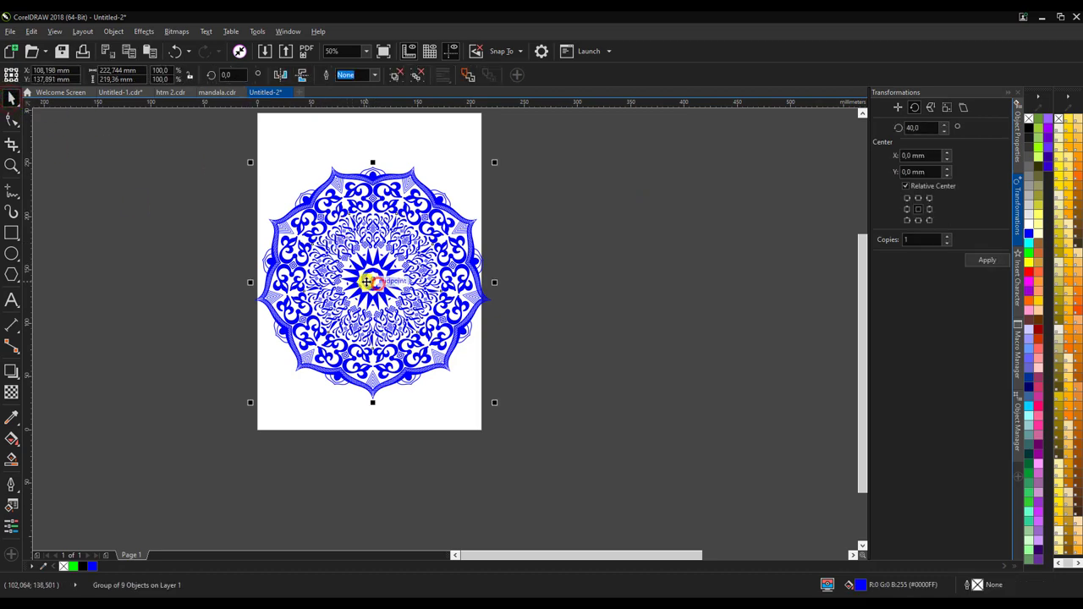
scroll(368, 283, up, 1)
scroll(364, 283, down, 1)
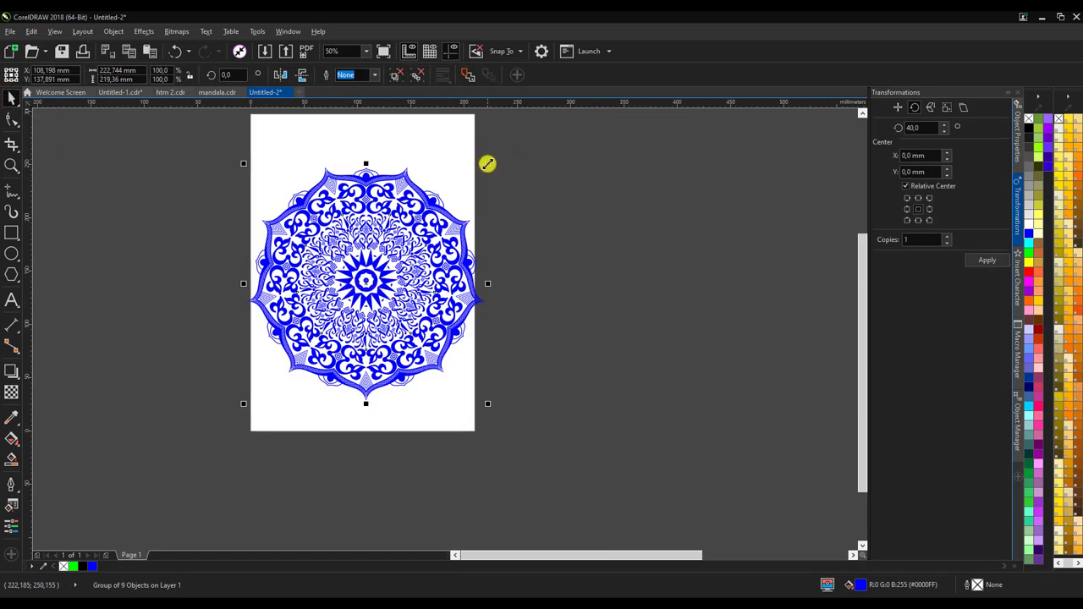
drag(487, 163, 519, 153)
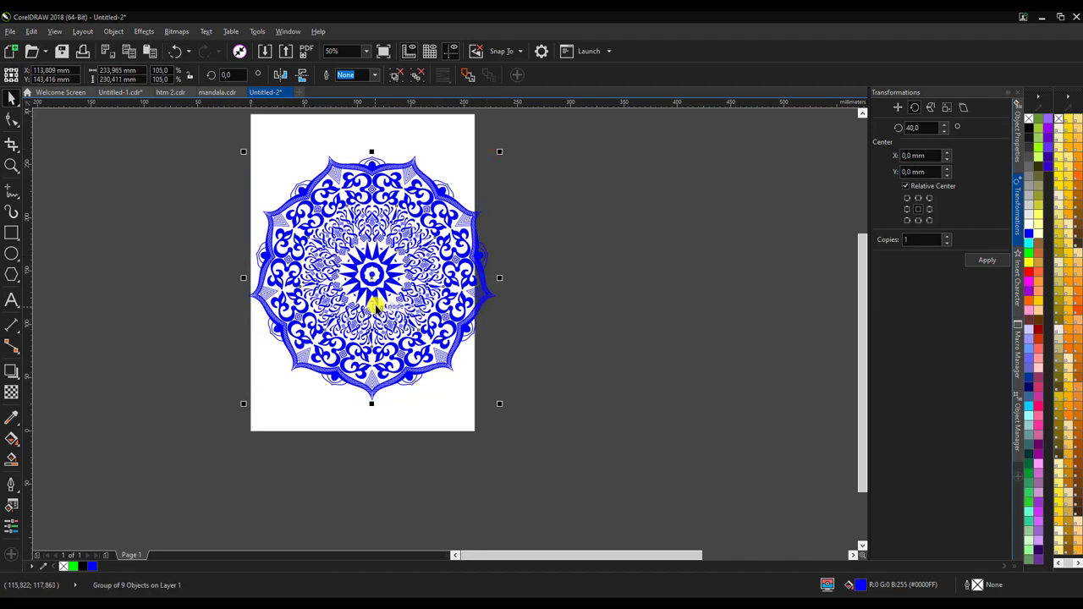
drag(491, 150, 472, 173)
mouse_move(358, 283)
mouse_down()
mouse_move(380, 254)
mouse_move(409, 269)
mouse_up()
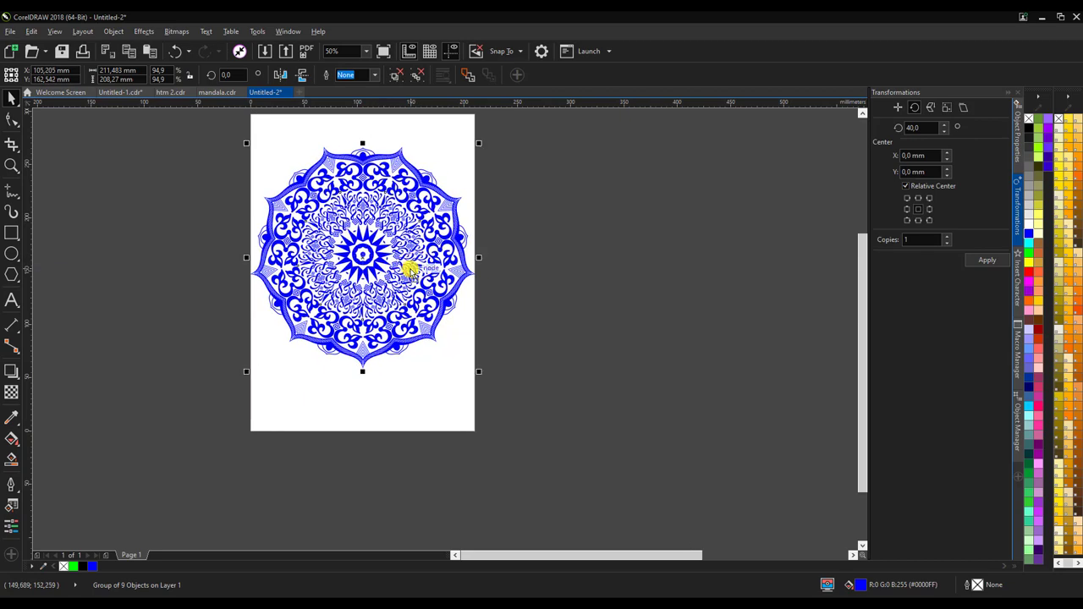
Drag the green outline shape beside the page further to the left, then deselect it
click(591, 265)
scroll(343, 290, down, 2)
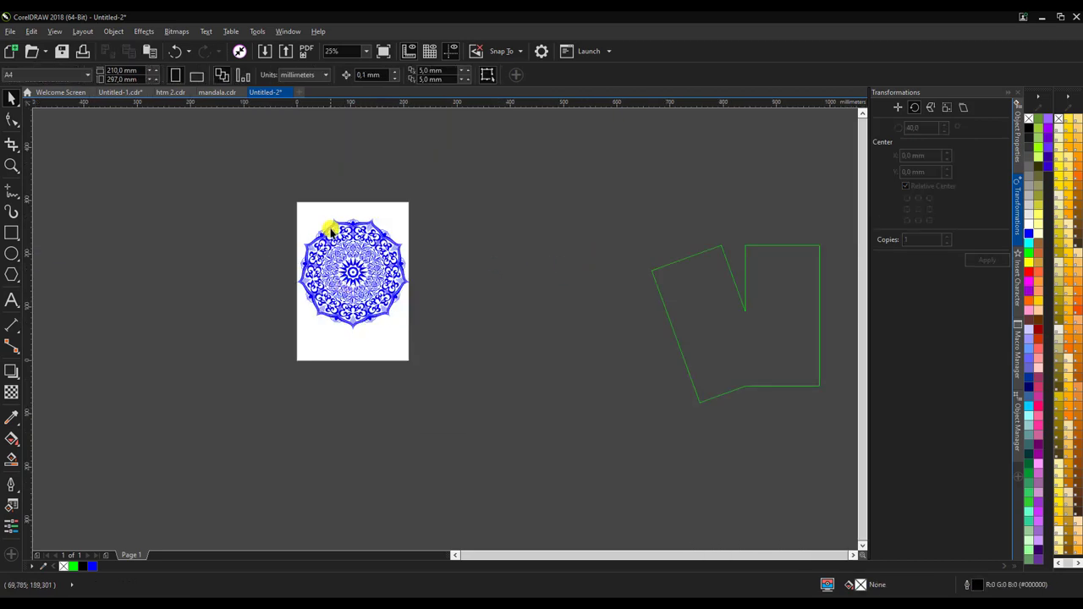
scroll(329, 224, up, 2)
scroll(475, 286, down, 1)
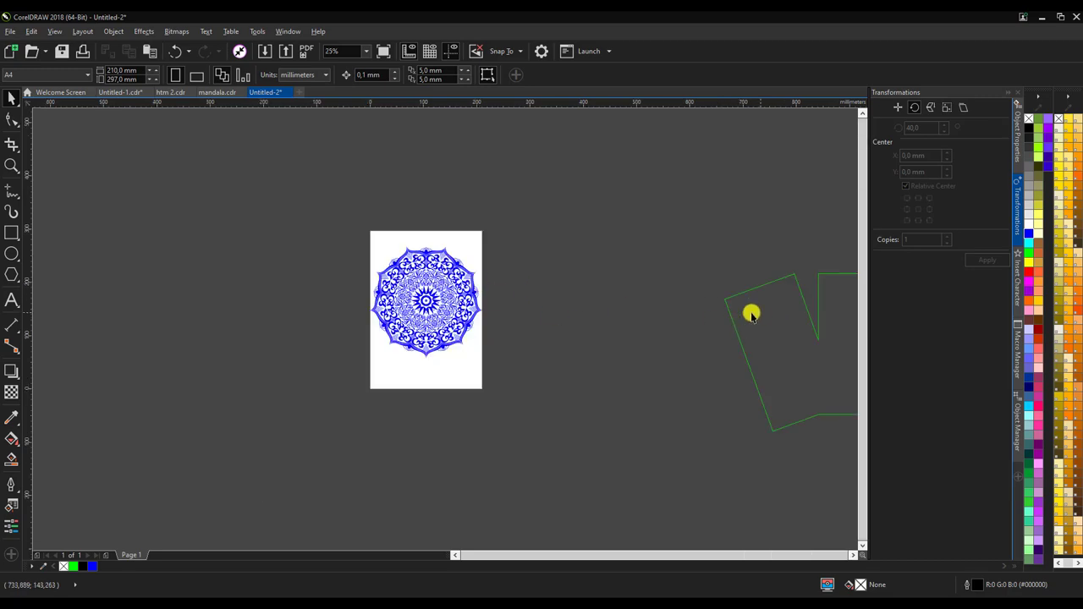
drag(734, 316, 516, 318)
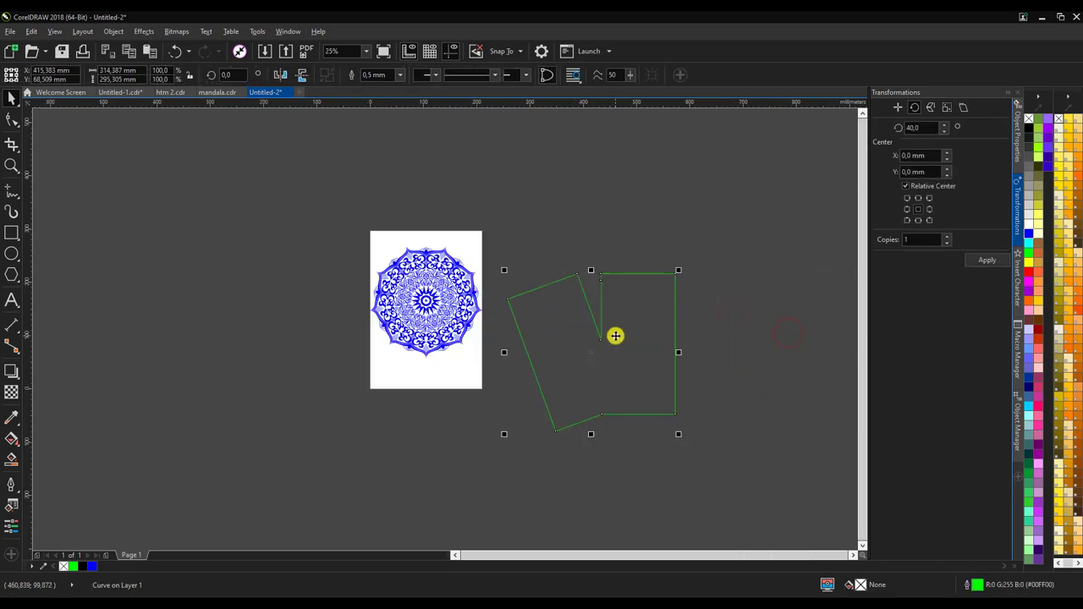
key(Escape)
Marquee-zoom with the Zoom tool so the mandala fills the view, then return to the Pick tool
scroll(429, 302, up, 2)
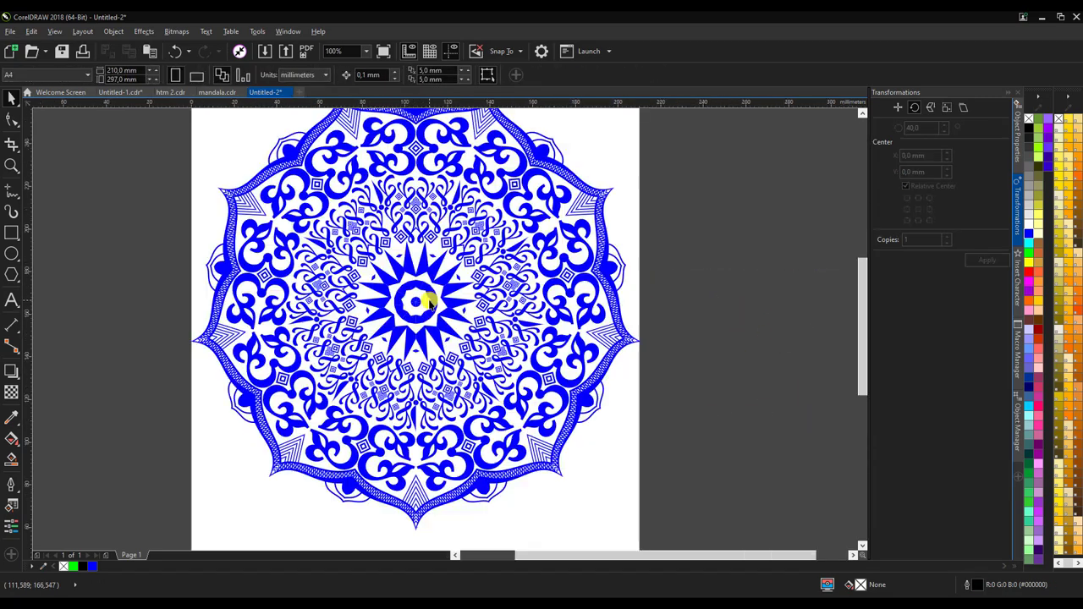
scroll(359, 286, down, 1)
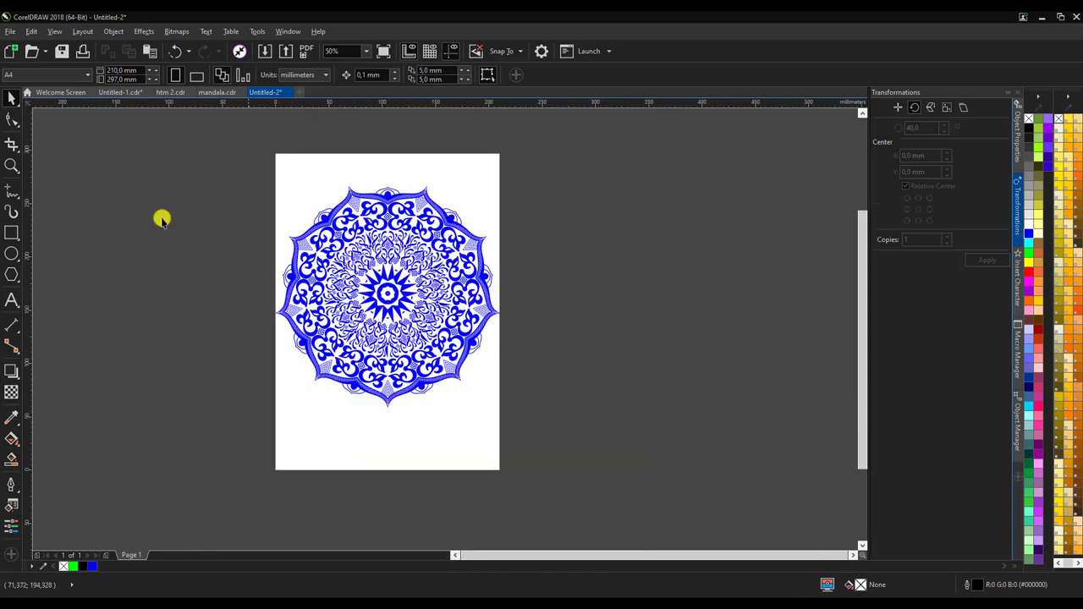
click(11, 166)
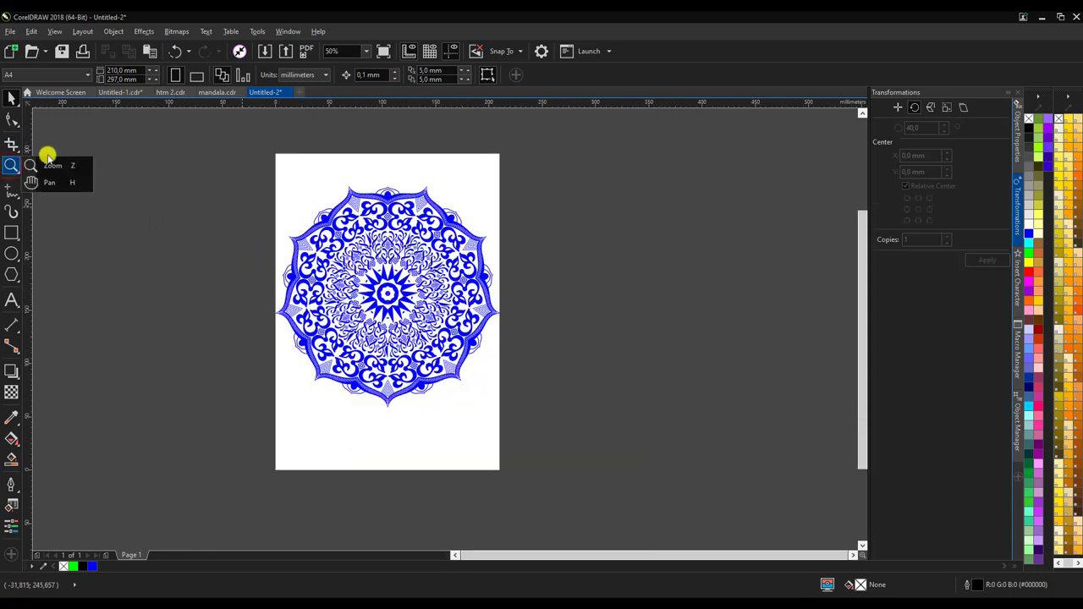
click(47, 166)
drag(266, 158, 526, 418)
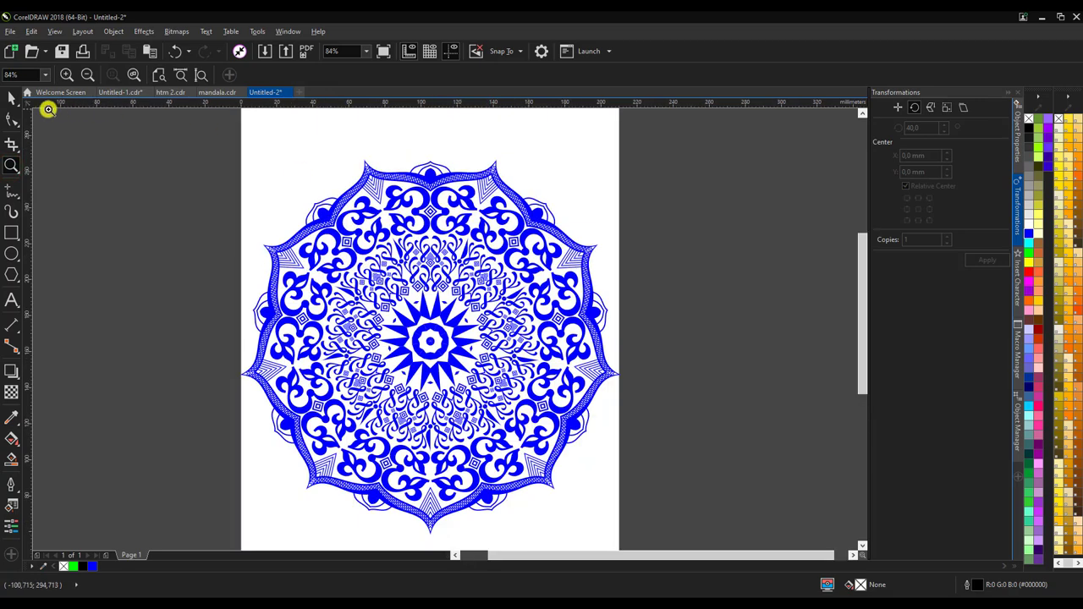
click(13, 99)
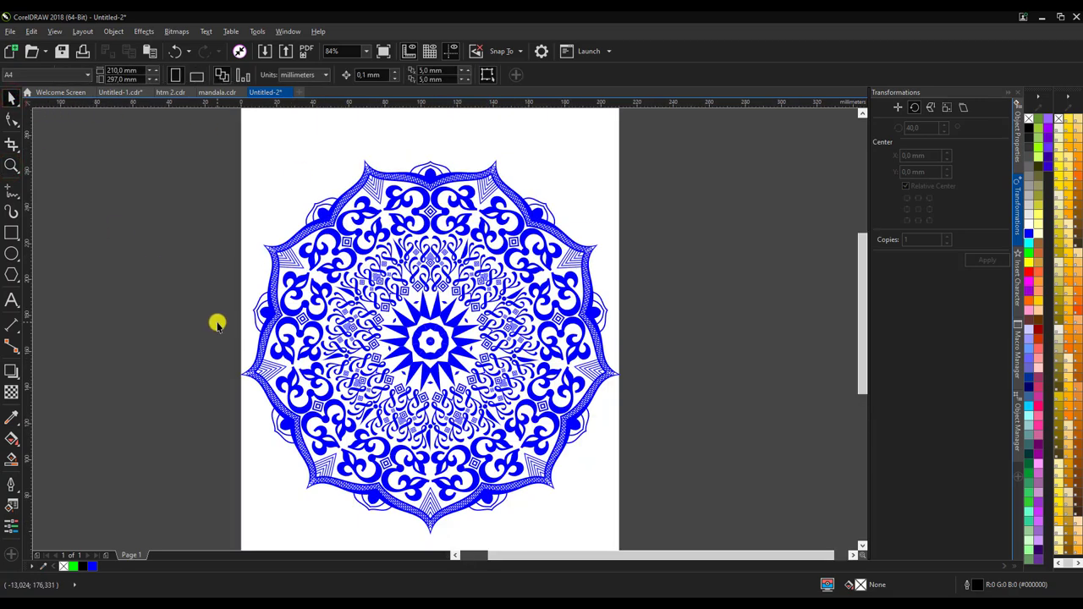